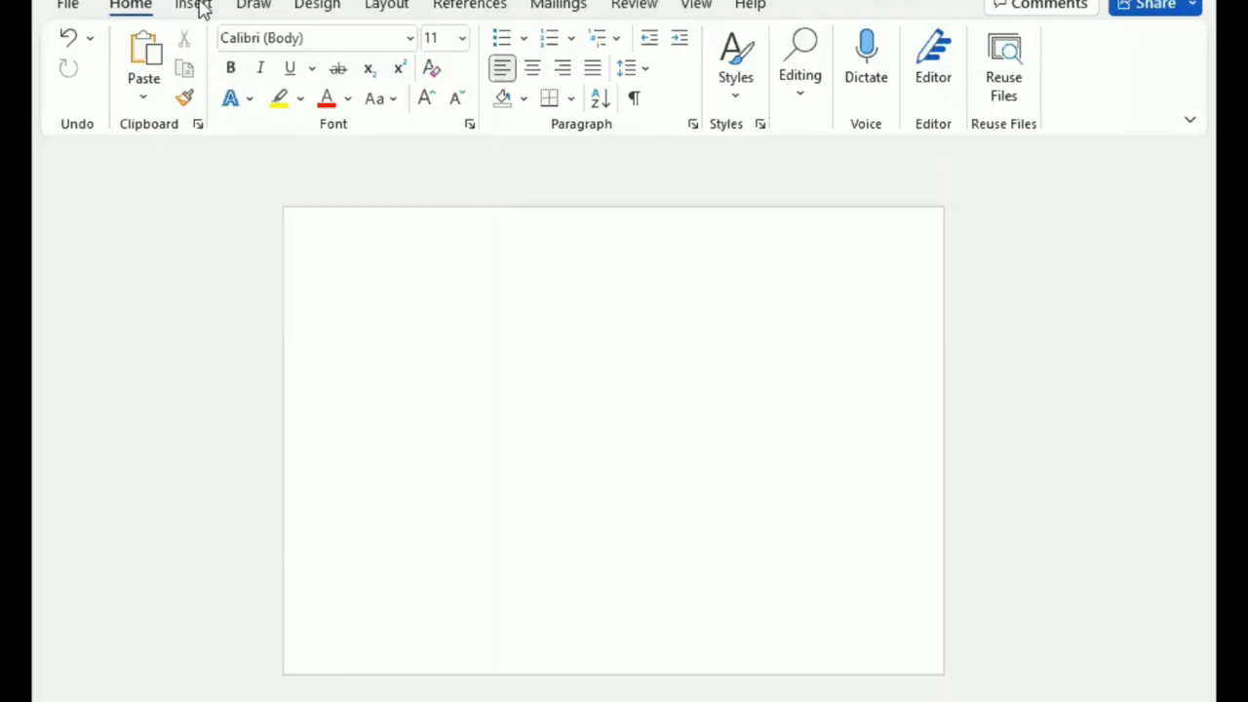
Step: Draw a rectangle stretched to cover the whole page
{"action": "left_click", "coordinate": [198, 5]}
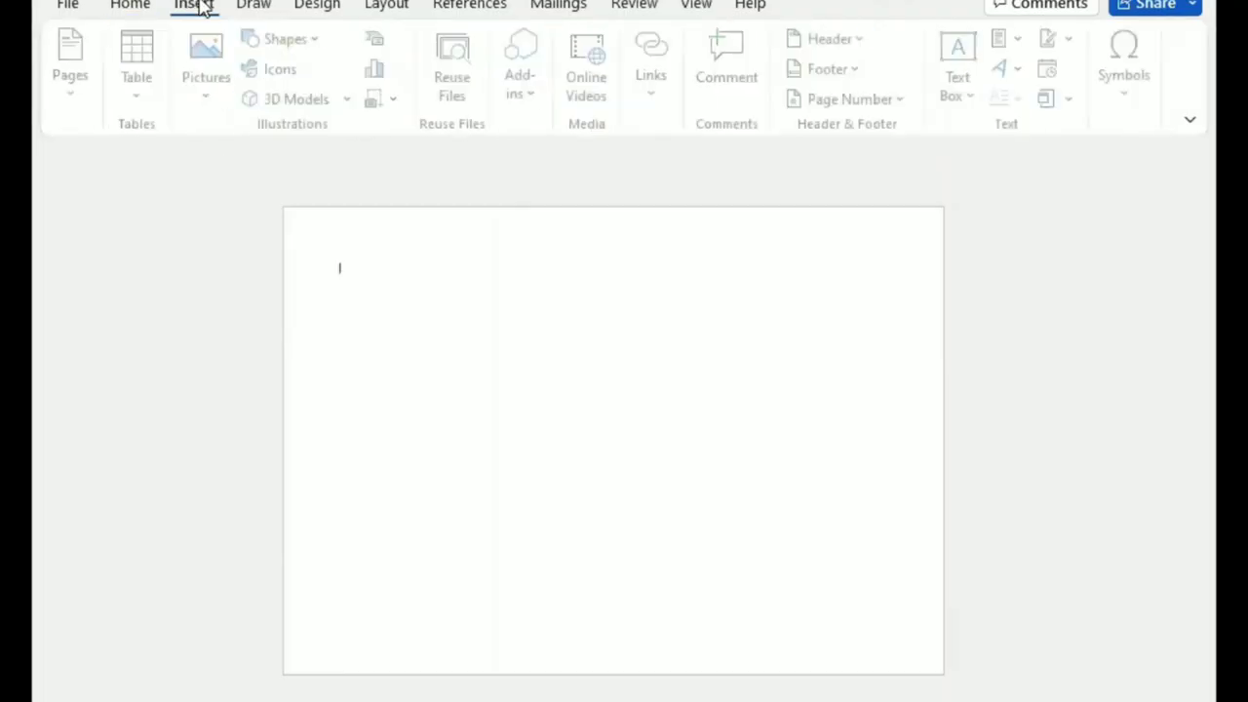
{"action": "left_click_drag", "start_coordinate": [317, 215], "coordinate": [942, 671]}
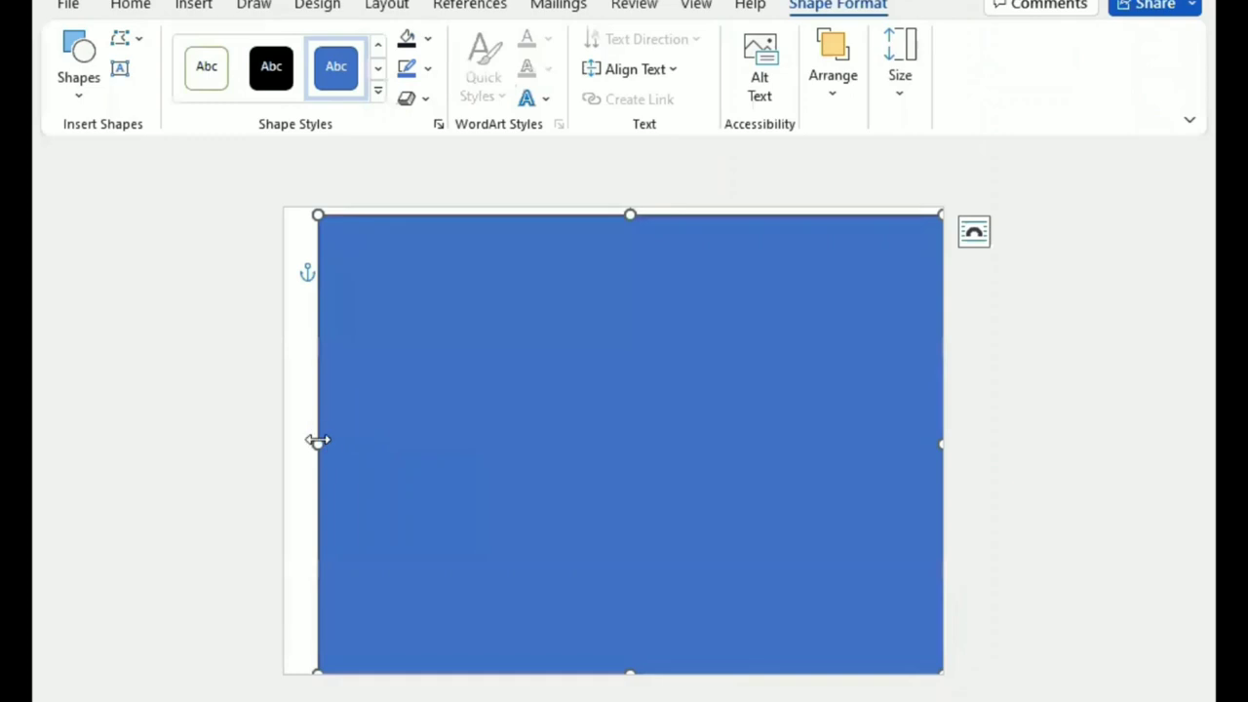
{"action": "left_click_drag", "start_coordinate": [318, 214], "coordinate": [284, 206]}
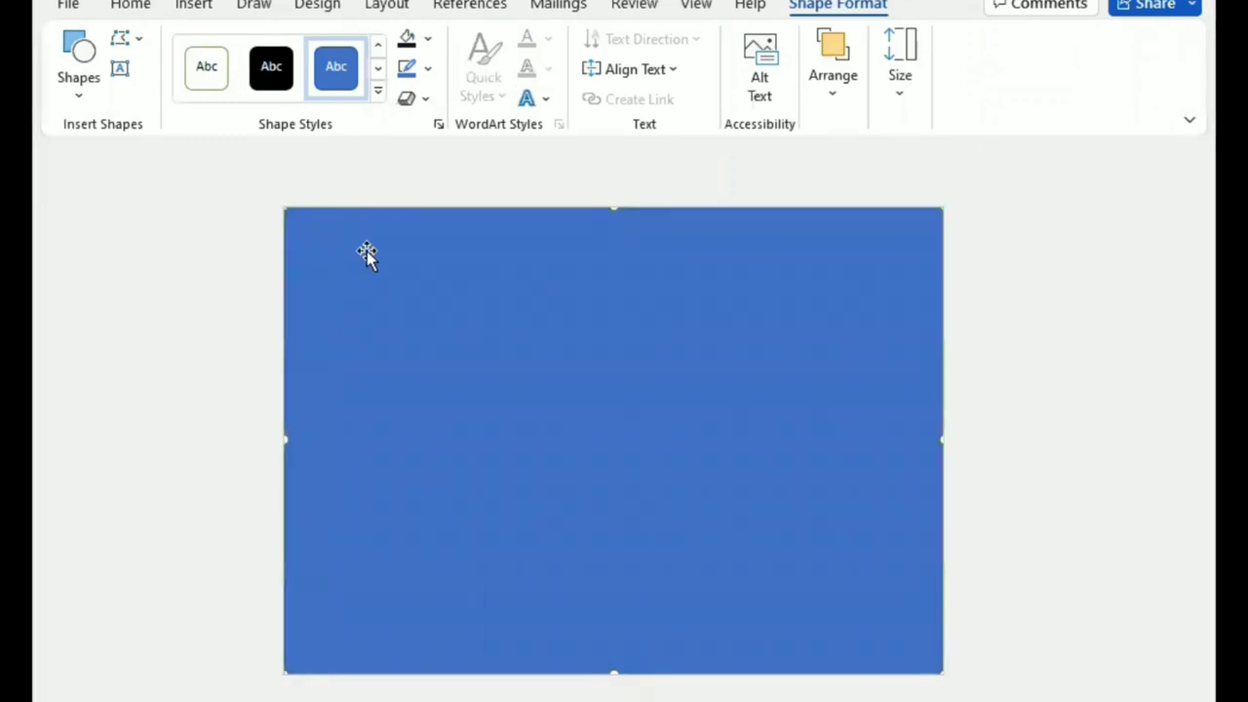
Step: Remove the rectangle's outline and fill it with a dark blue radial gradient
{"action": "left_click", "coordinate": [427, 68]}
{"action": "left_click", "coordinate": [433, 389]}
{"action": "left_click", "coordinate": [427, 39]}
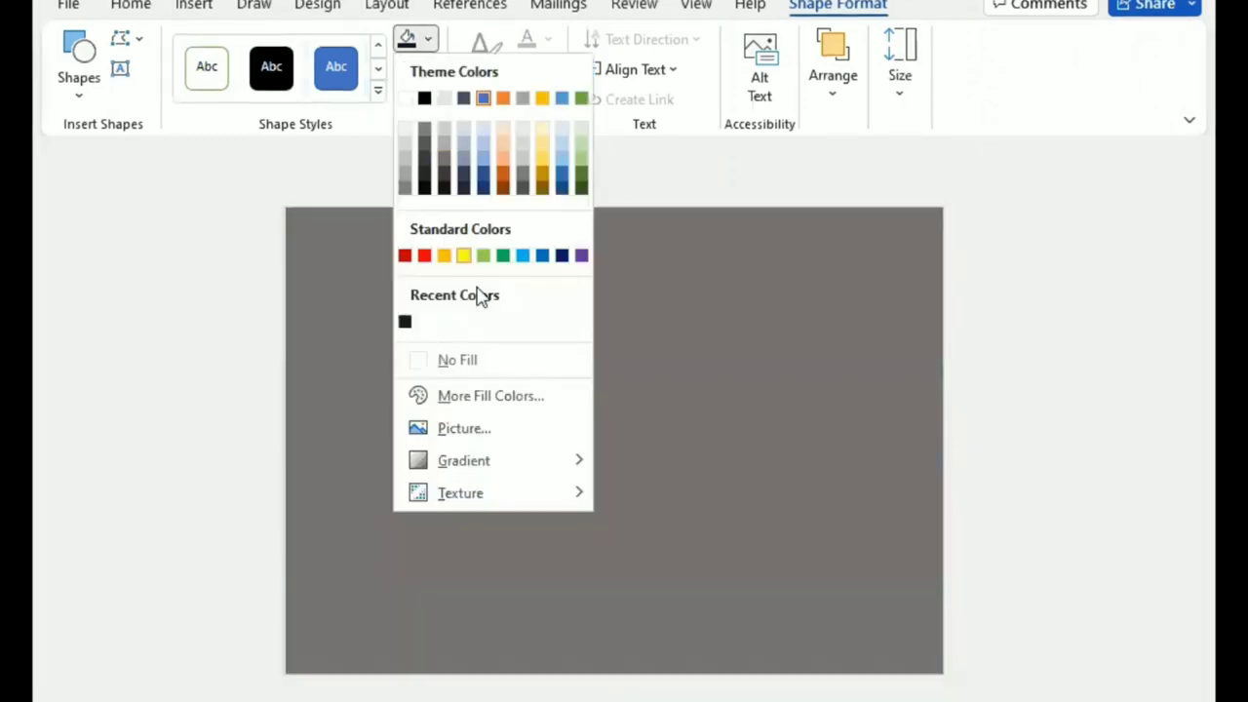
{"action": "mouse_move", "coordinate": [571, 469]}
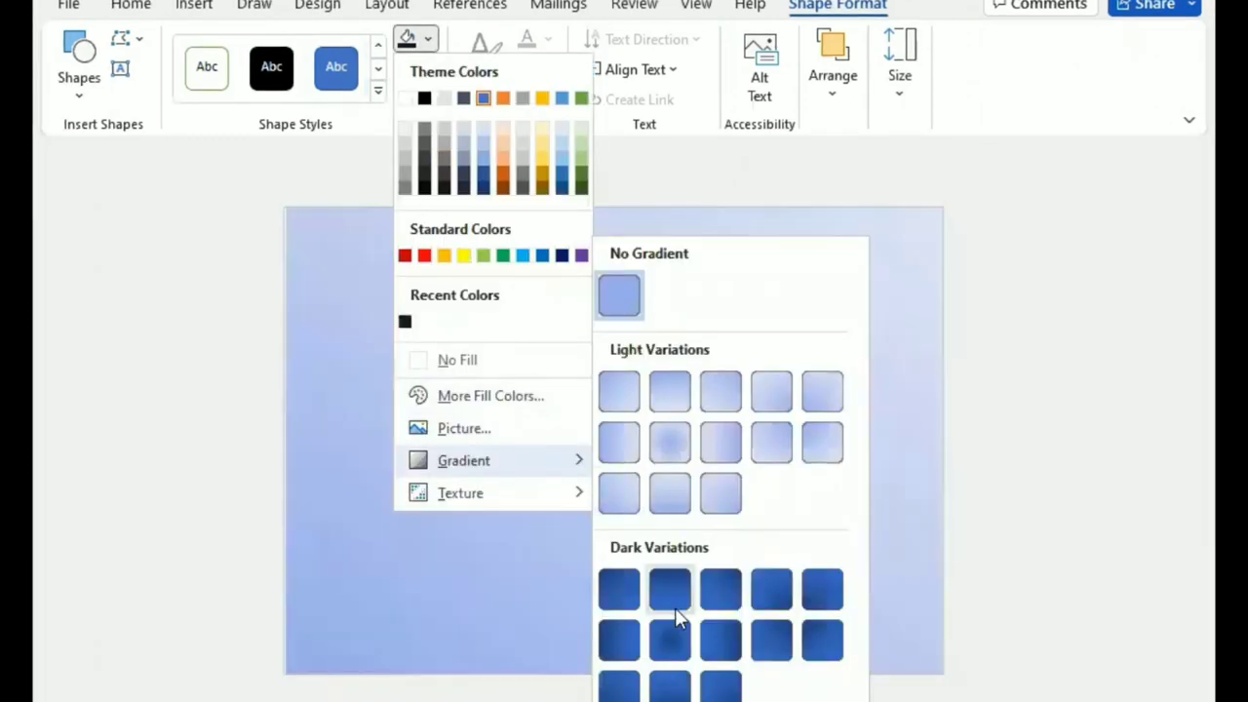
{"action": "left_click", "coordinate": [673, 630]}
{"action": "left_click", "coordinate": [427, 39]}
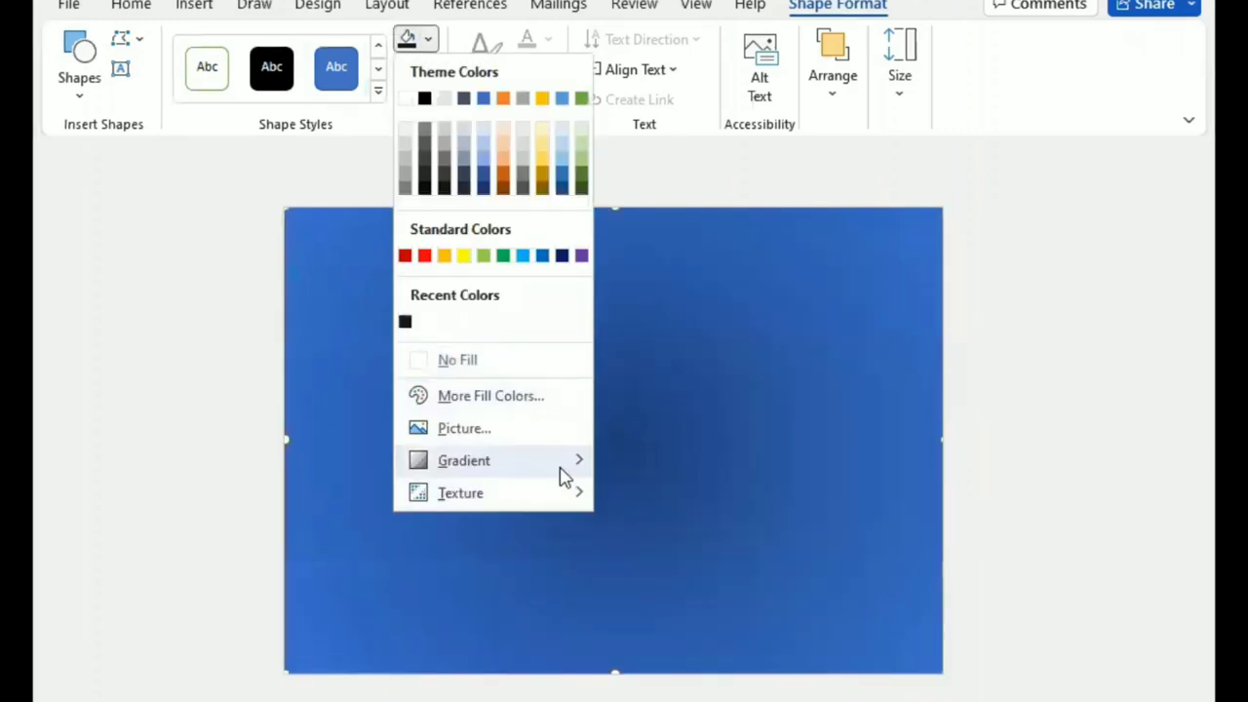
Step: Make the outer and middle gradient stops dark navy
{"action": "mouse_move", "coordinate": [565, 466]}
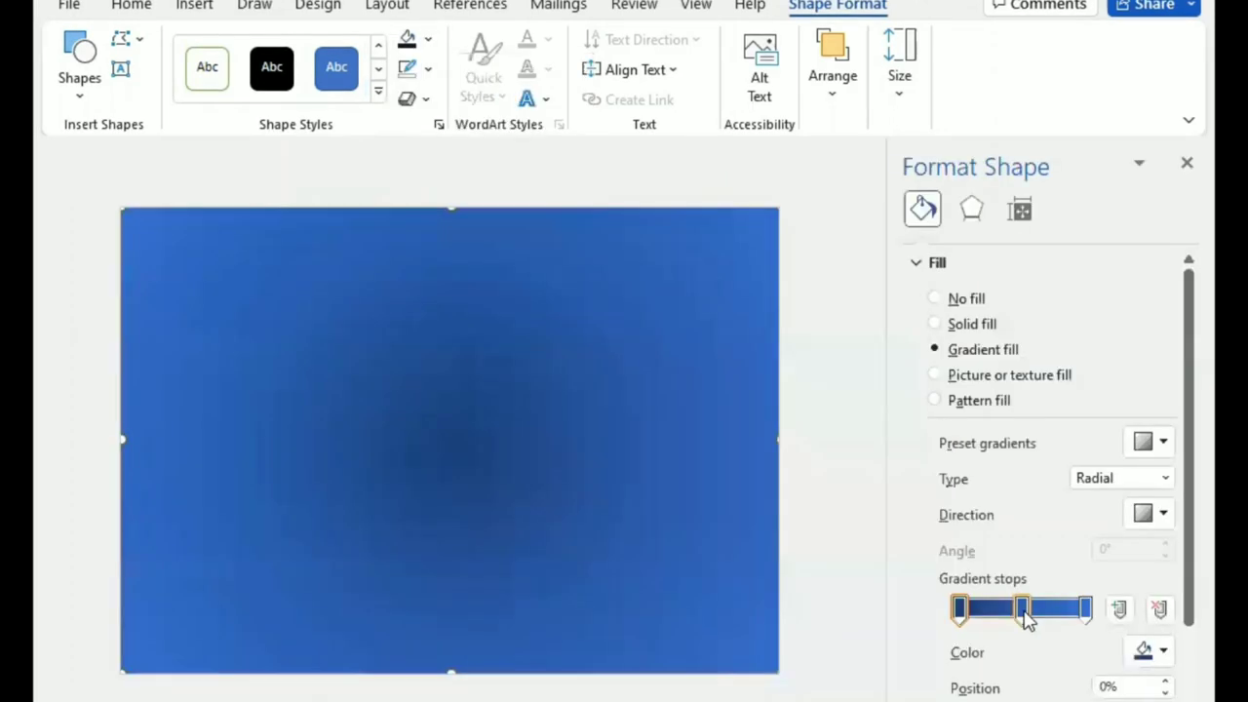
{"action": "left_click_drag", "start_coordinate": [1025, 607], "coordinate": [1090, 607]}
{"action": "left_click", "coordinate": [1151, 650]}
{"action": "left_click", "coordinate": [1026, 587]}
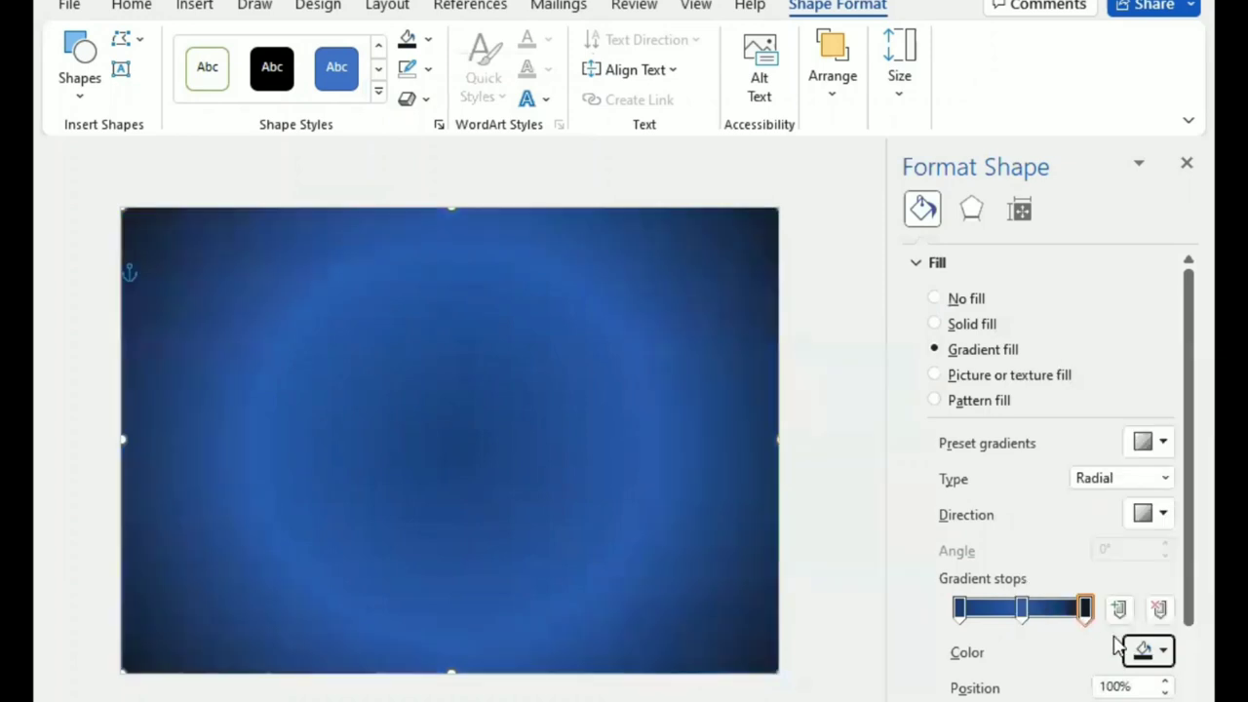
{"action": "left_click", "coordinate": [1164, 654]}
{"action": "left_click", "coordinate": [1030, 590]}
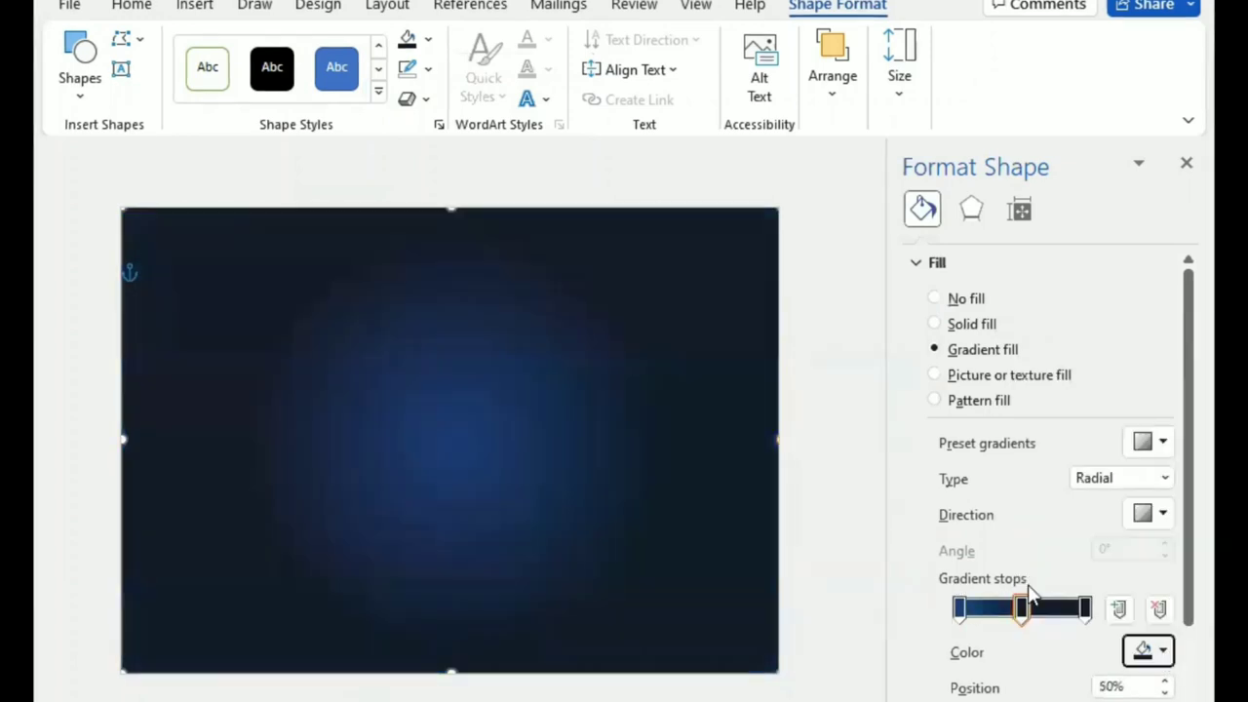
Step: Lighten the centre stop, add a softening stop near 17%, and close the pane
{"action": "left_click", "coordinate": [993, 624]}
{"action": "left_click", "coordinate": [1159, 608]}
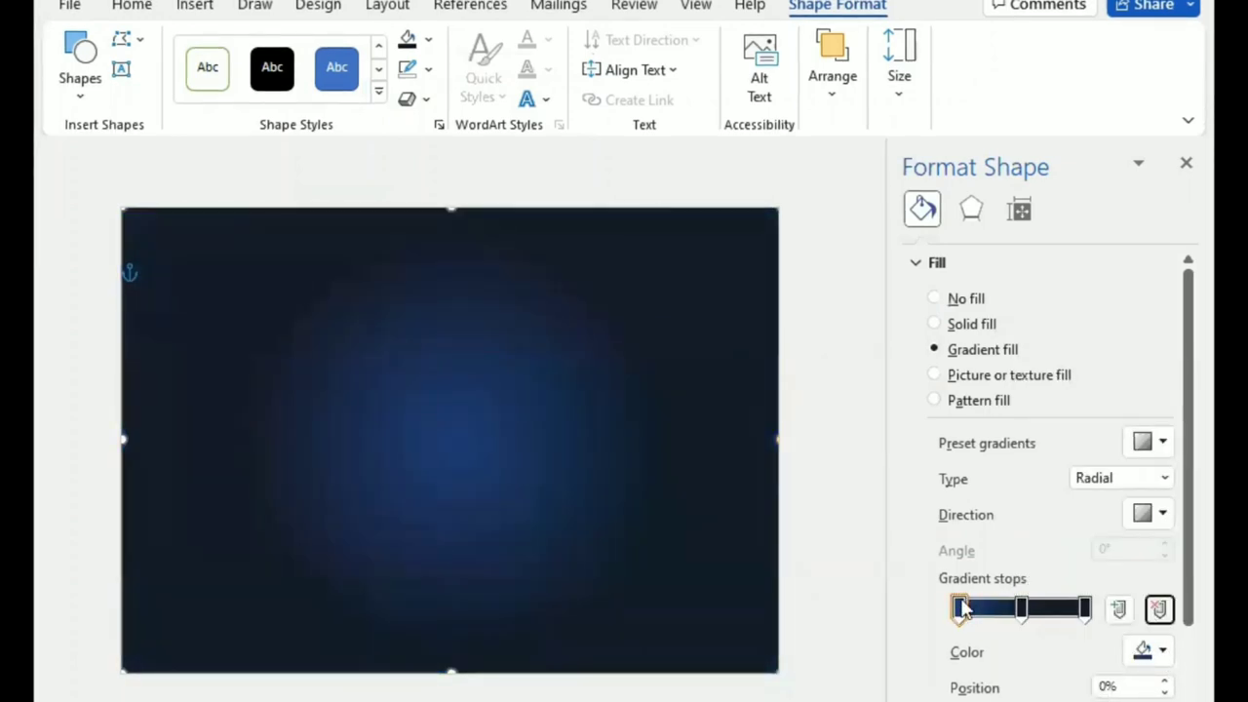
{"action": "left_click", "coordinate": [1162, 651]}
{"action": "left_click", "coordinate": [1095, 366]}
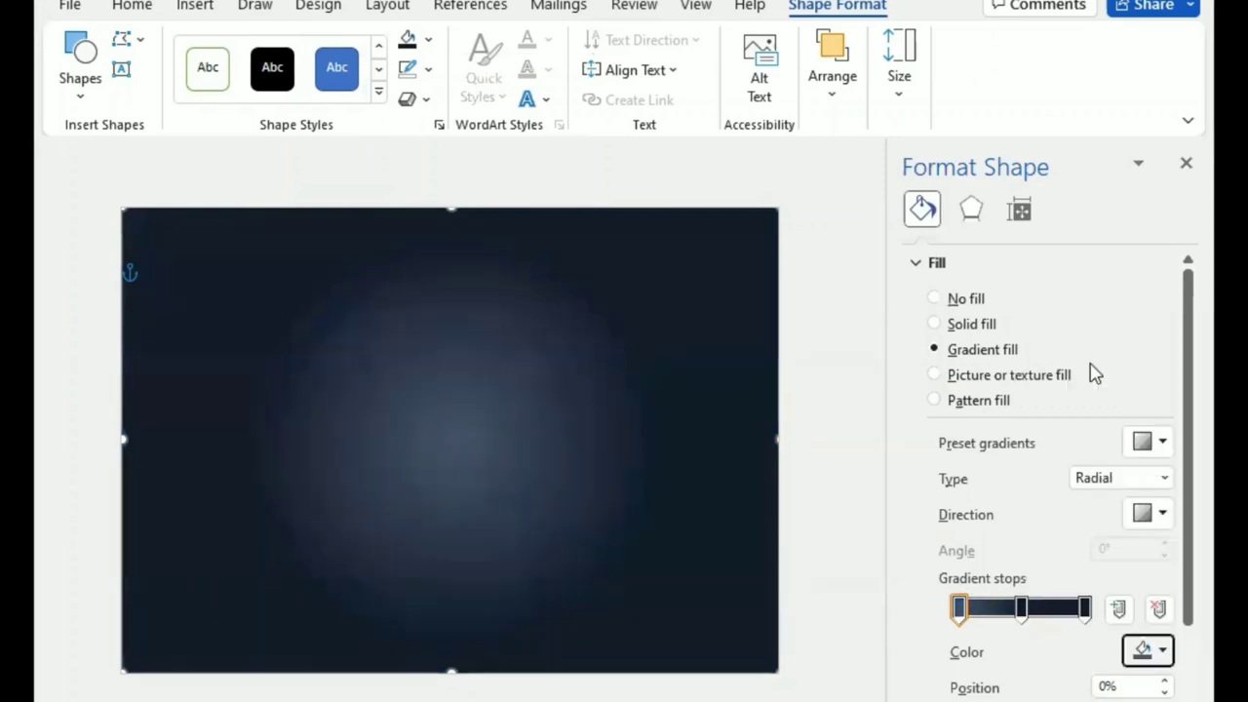
{"action": "left_click_drag", "start_coordinate": [1020, 608], "coordinate": [1008, 607]}
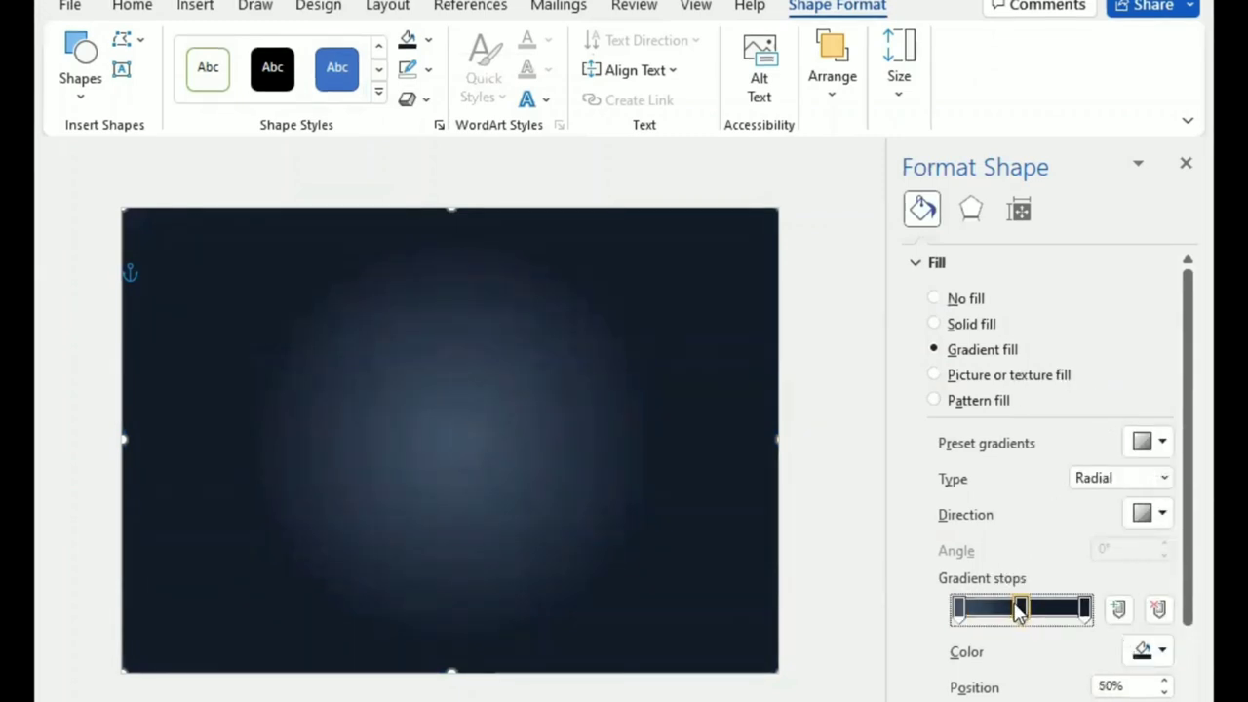
{"action": "left_click", "coordinate": [980, 608]}
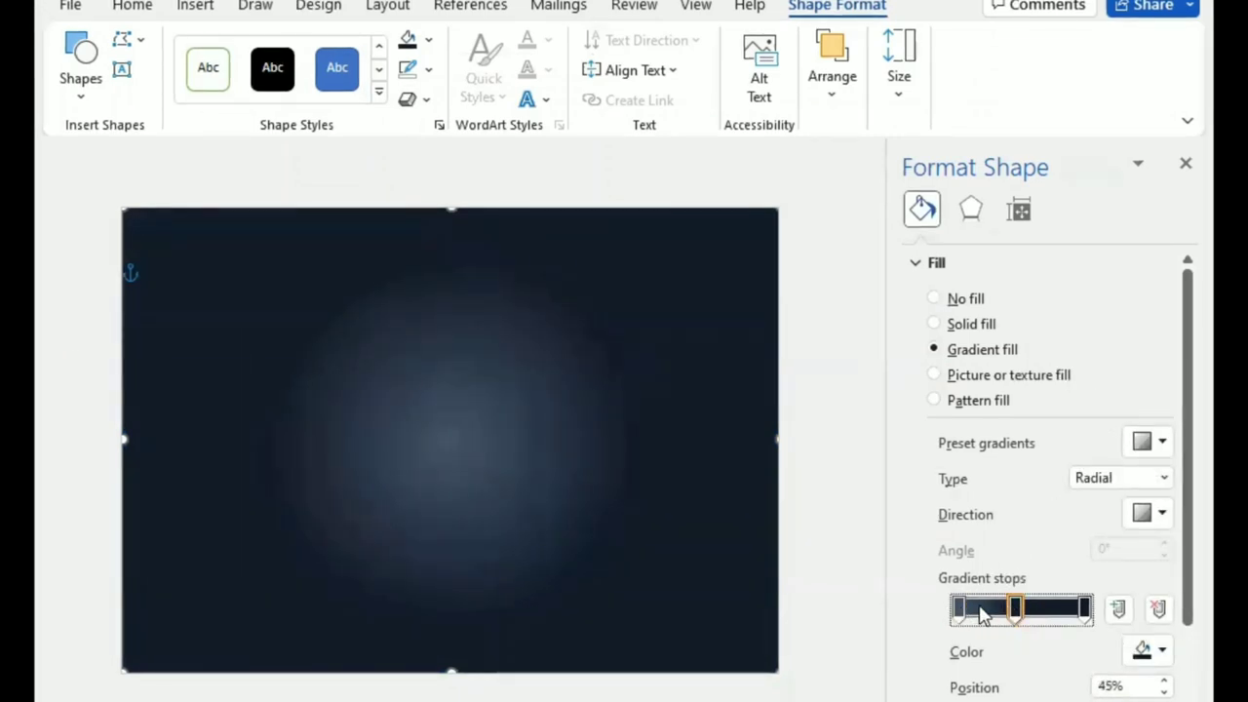
{"action": "left_click_drag", "start_coordinate": [979, 608], "coordinate": [977, 616]}
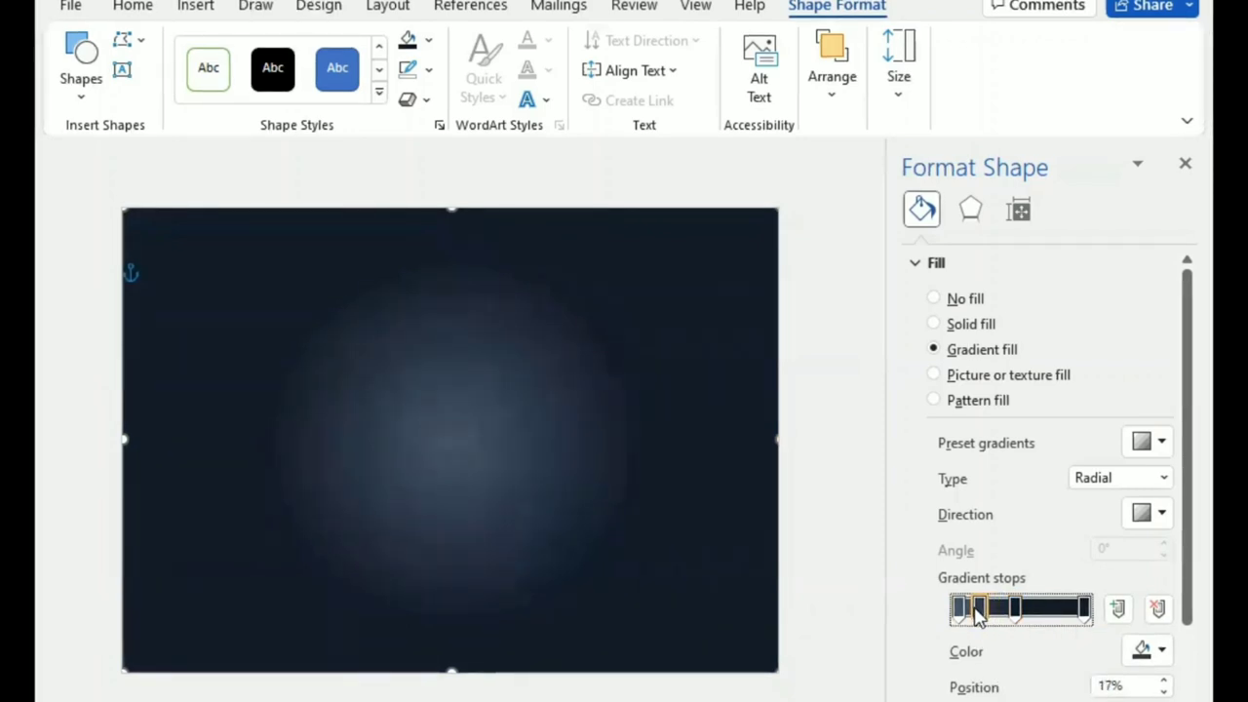
{"action": "left_click", "coordinate": [1183, 168]}
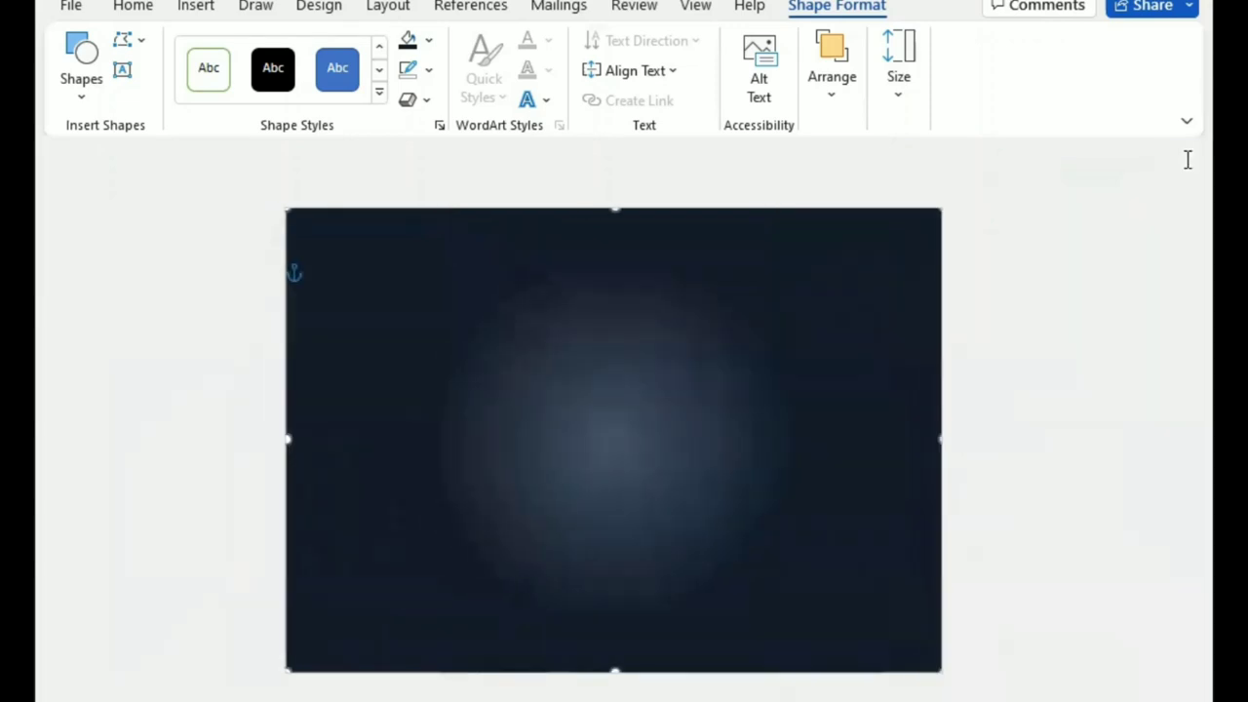
Step: Draw a right triangle with no outline in the page's bottom-left corner
{"action": "left_click", "coordinate": [78, 83]}
{"action": "left_click", "coordinate": [140, 380]}
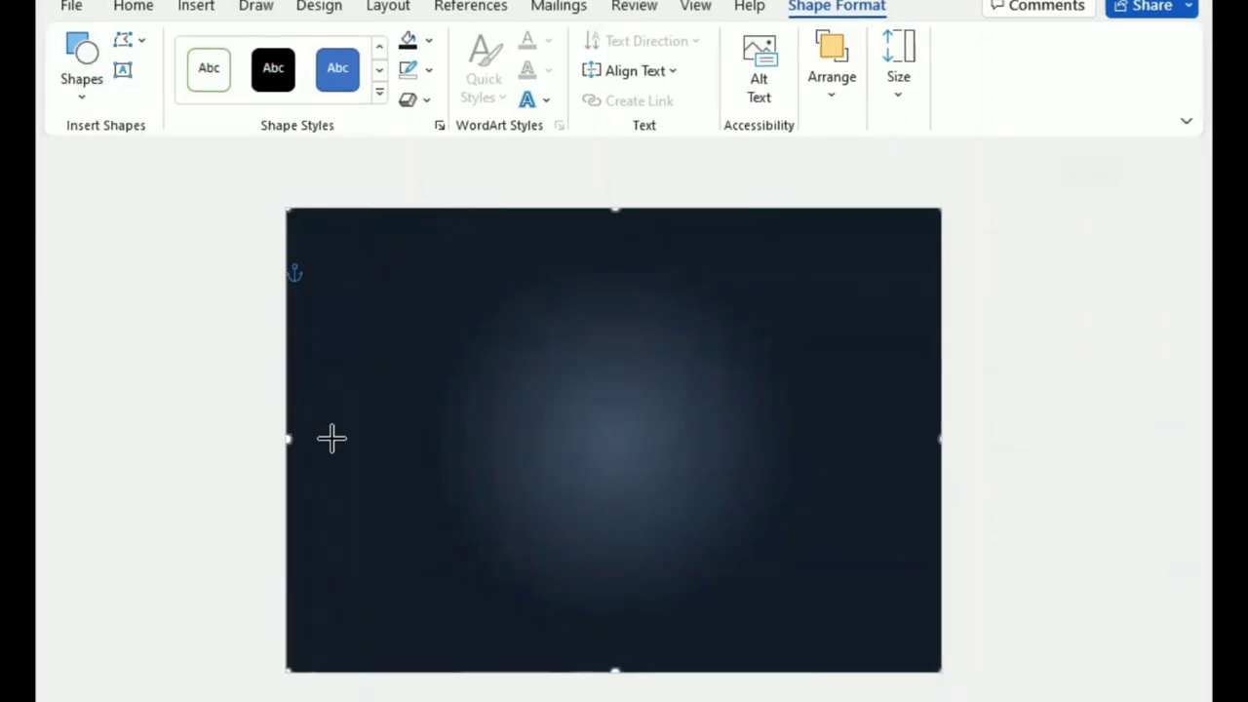
{"action": "left_click_drag", "start_coordinate": [295, 501], "coordinate": [414, 617]}
{"action": "left_click_drag", "start_coordinate": [329, 579], "coordinate": [322, 633]}
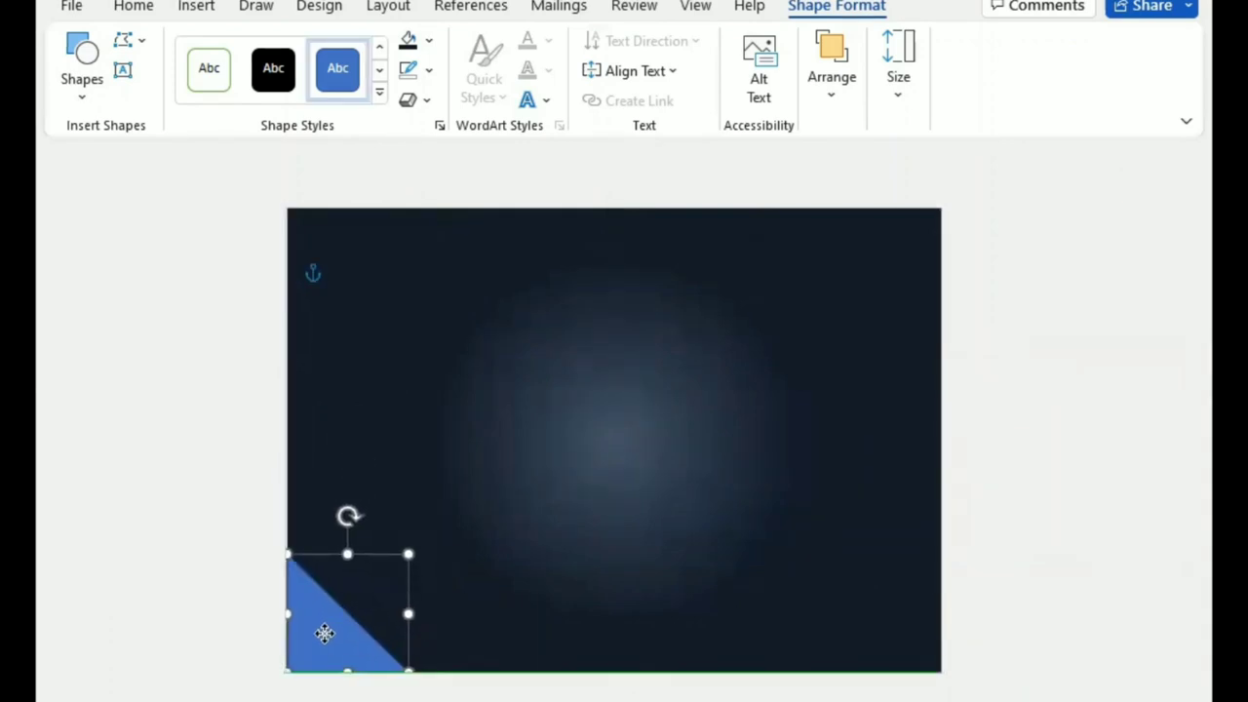
{"action": "left_click", "coordinate": [429, 70]}
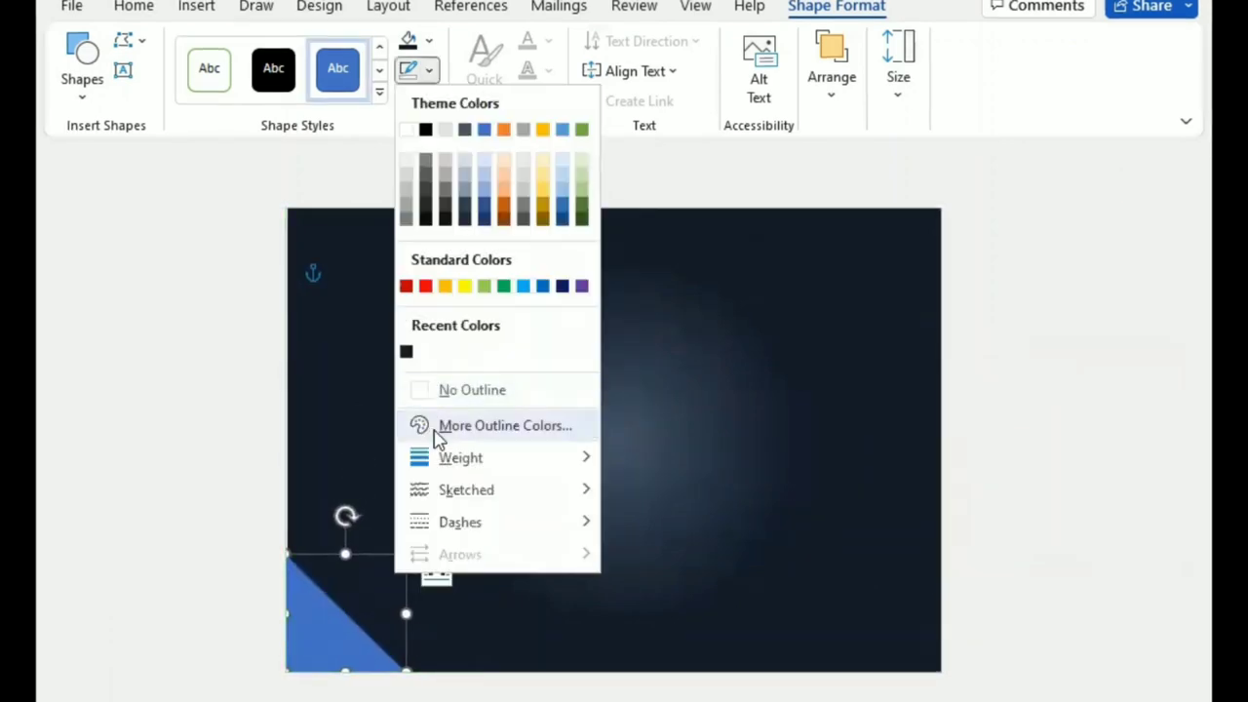
{"action": "left_click", "coordinate": [425, 390]}
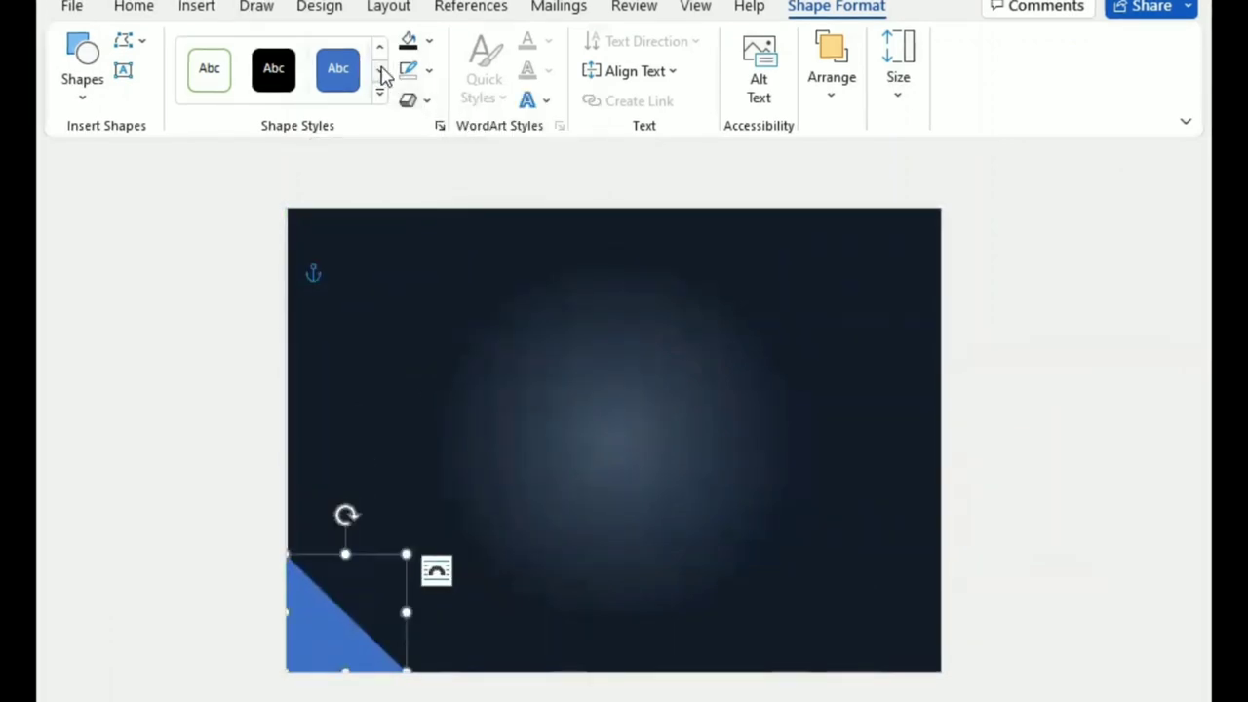
{"action": "left_click", "coordinate": [429, 41]}
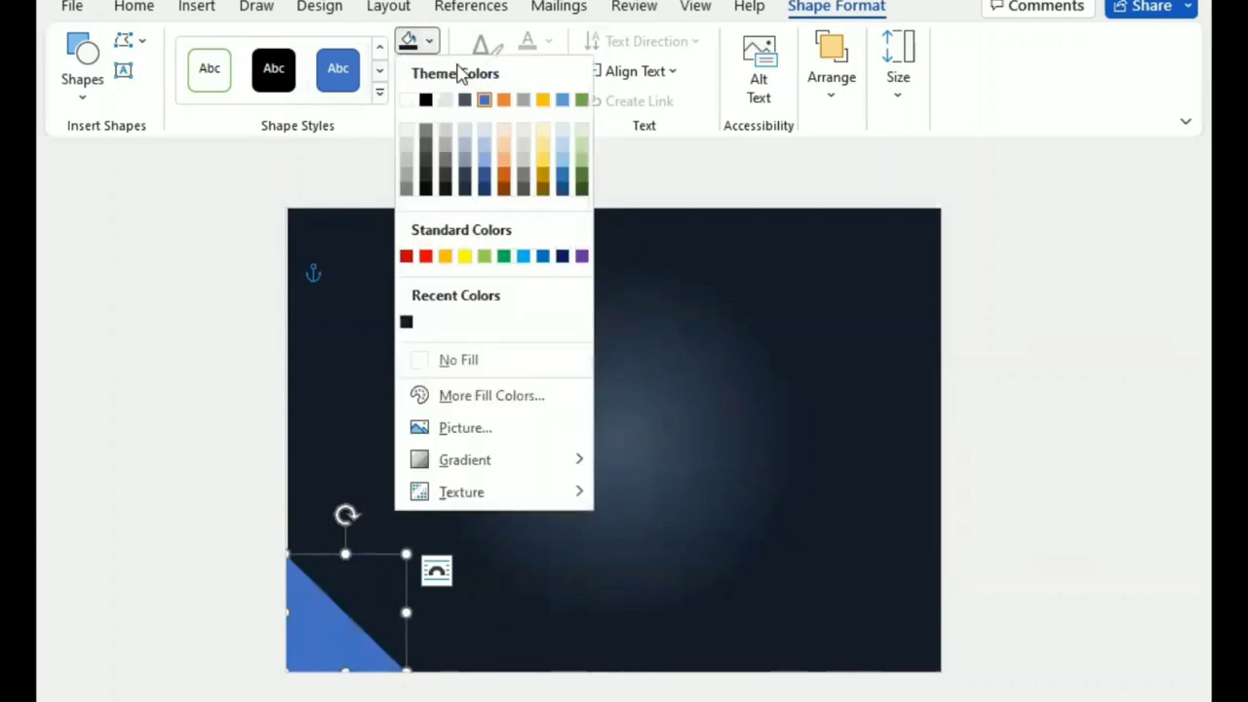
Step: Fill the triangle purple, then give it a two-stop linear gradient
{"action": "left_click", "coordinate": [582, 255]}
{"action": "left_click", "coordinate": [430, 42]}
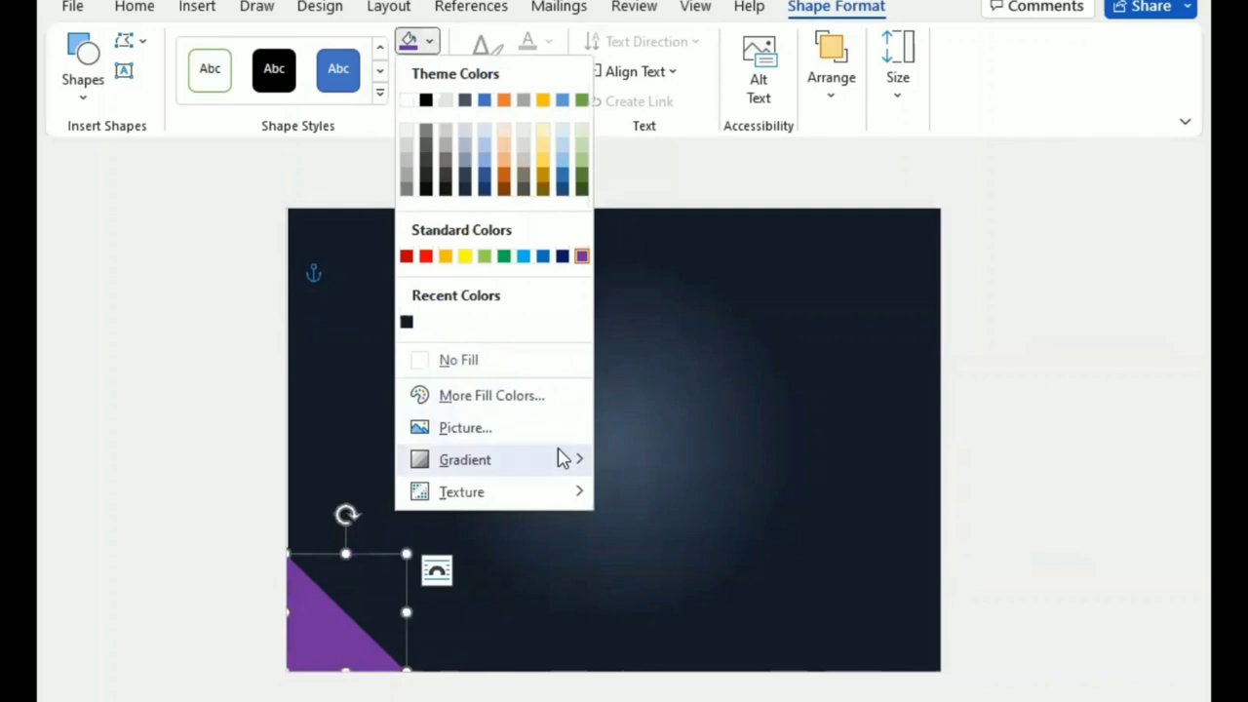
{"action": "mouse_move", "coordinate": [560, 459]}
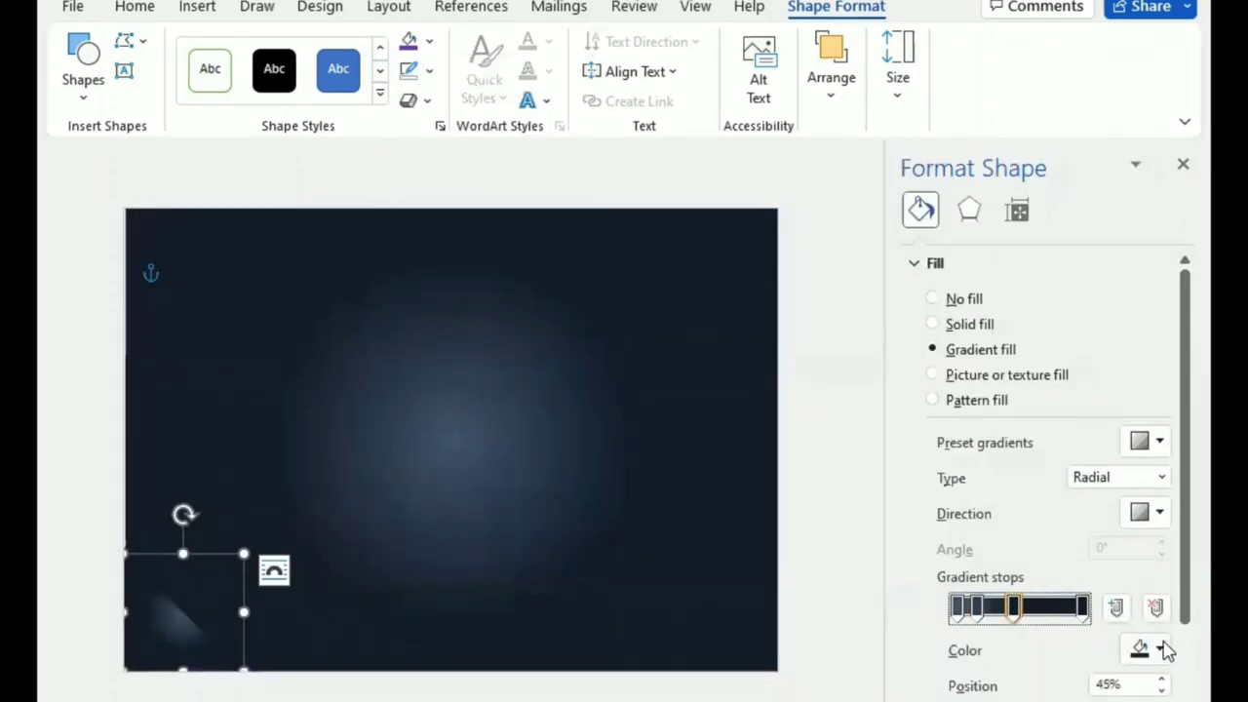
{"action": "left_click", "coordinate": [1156, 606]}
{"action": "left_click", "coordinate": [1156, 606]}
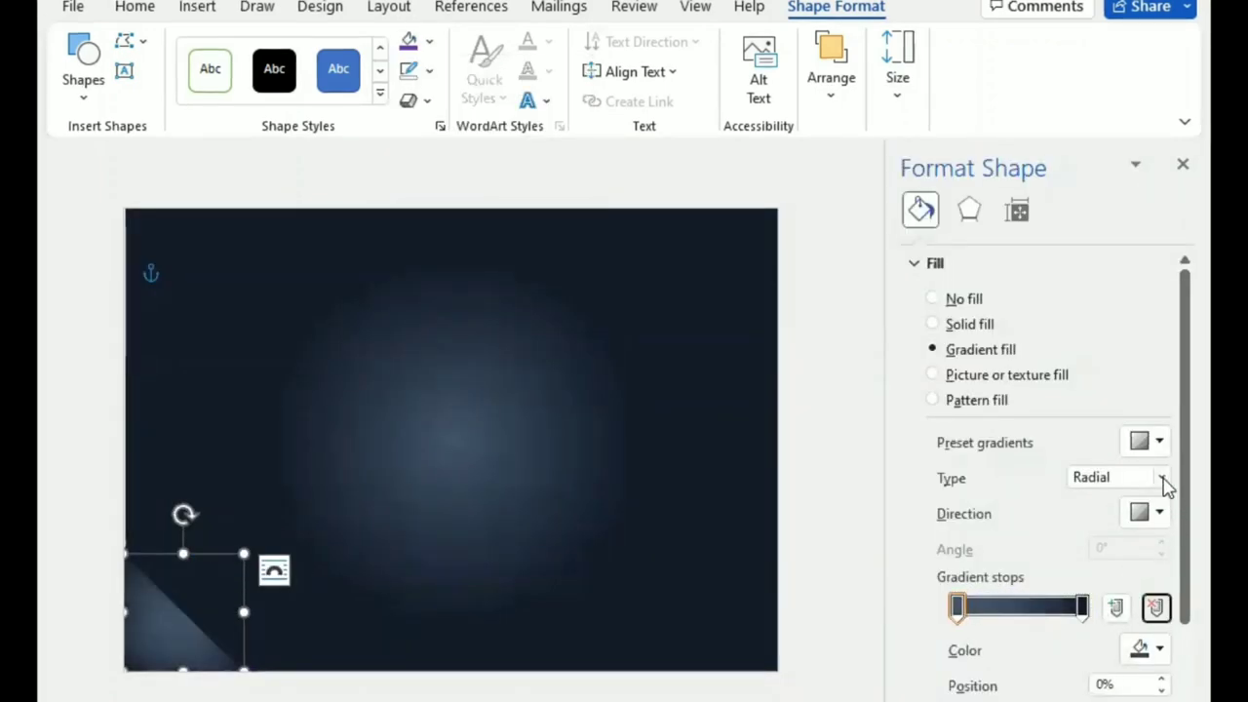
{"action": "left_click", "coordinate": [1162, 477]}
{"action": "left_click", "coordinate": [1131, 501]}
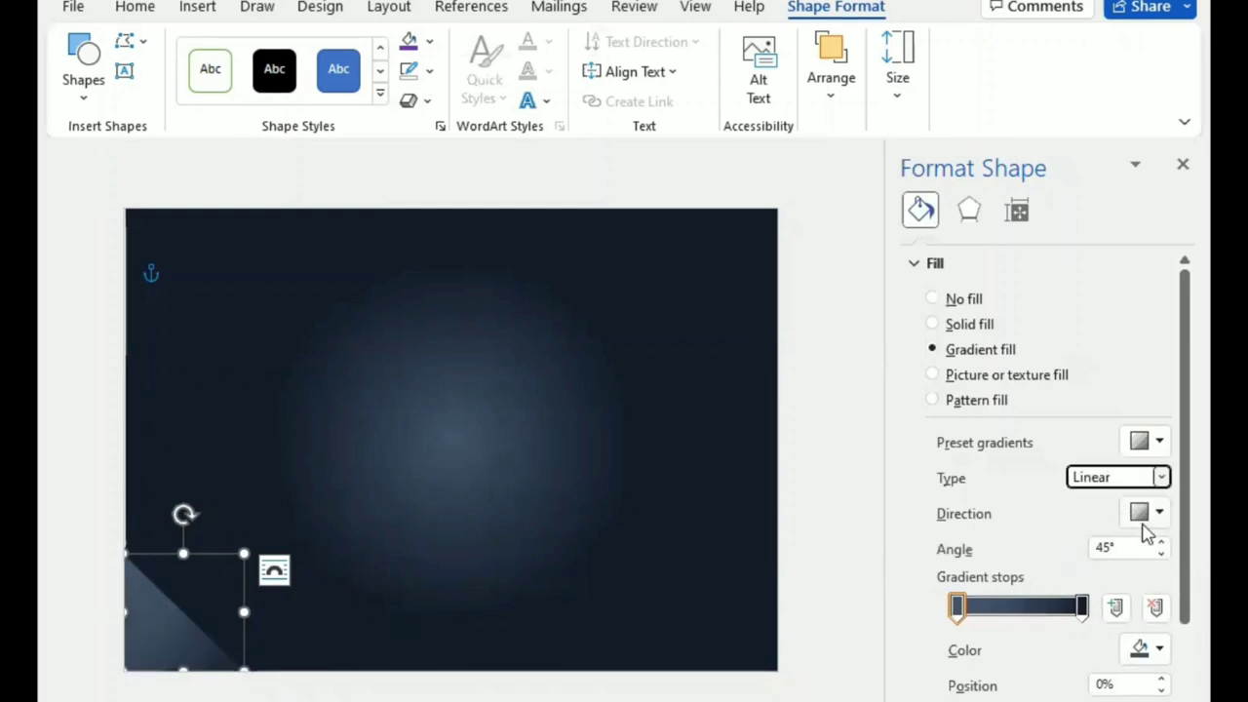
Step: Set both of the triangle's gradient stops to purple
{"action": "left_click", "coordinate": [1081, 607]}
{"action": "left_click", "coordinate": [1159, 650]}
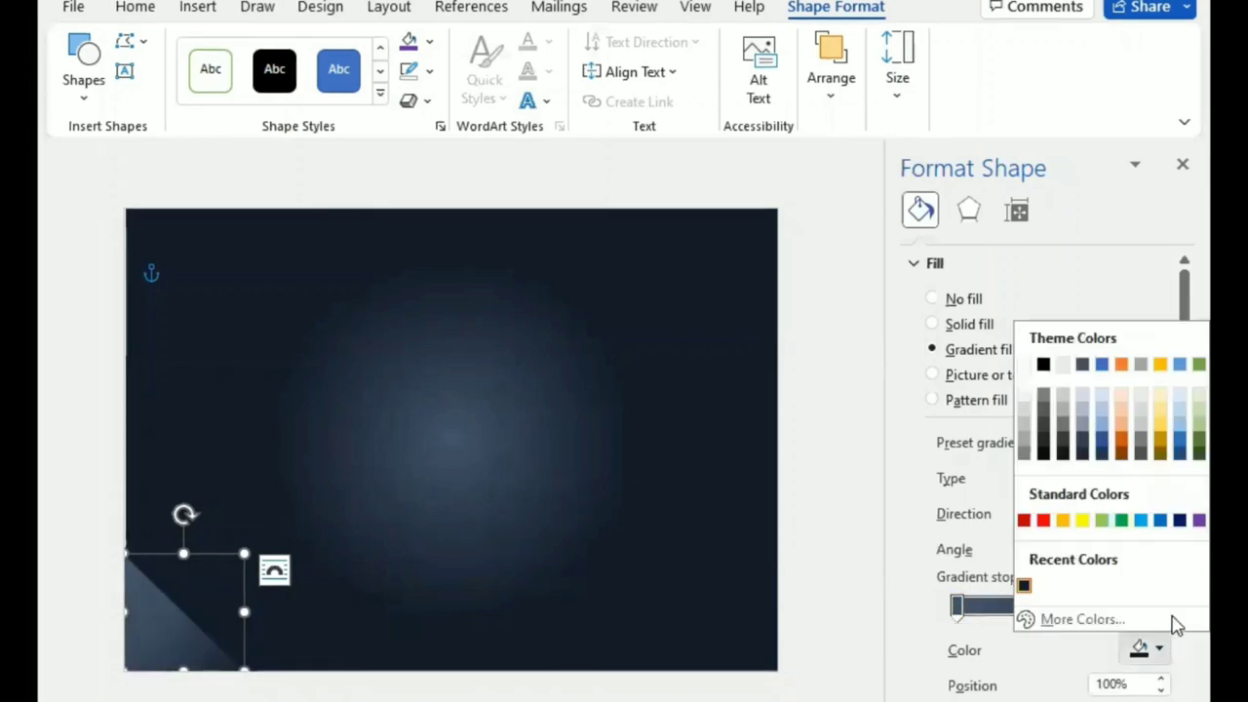
{"action": "left_click", "coordinate": [1197, 520]}
{"action": "left_click", "coordinate": [956, 606]}
{"action": "left_click", "coordinate": [1150, 649]}
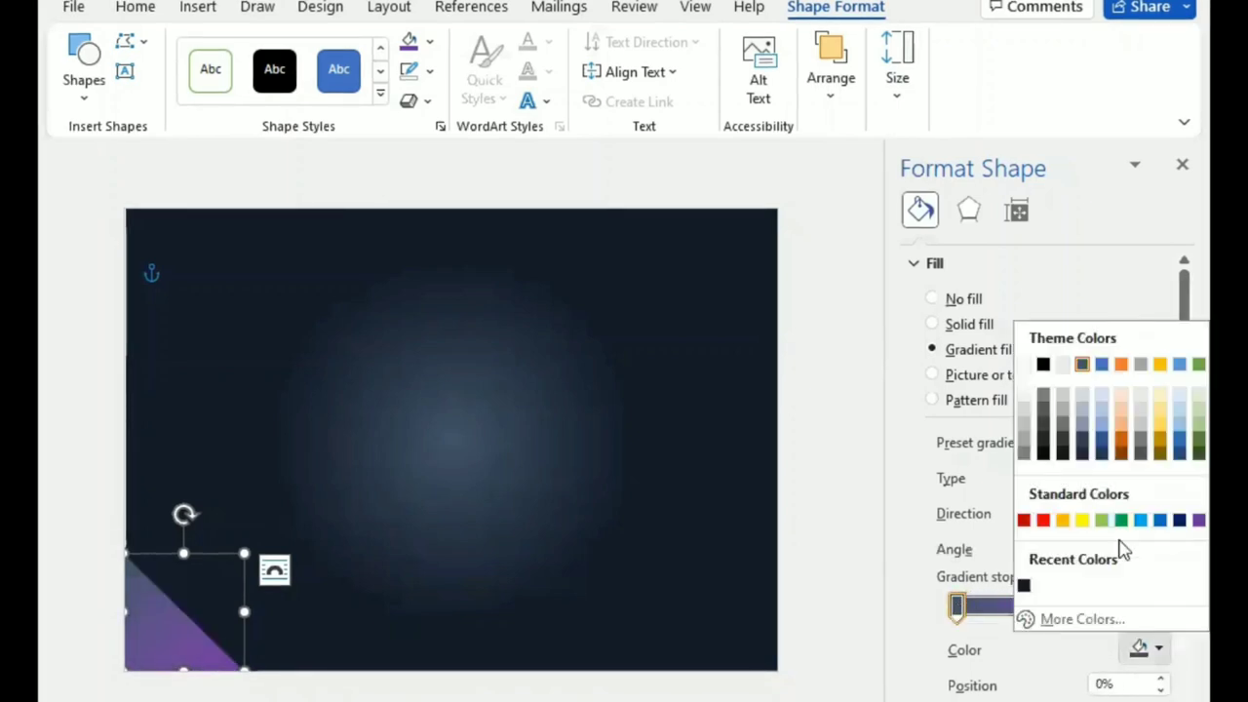
{"action": "left_click", "coordinate": [1197, 520]}
Step: Brighten the gradient stop to the custom purple #B221D9
{"action": "left_click", "coordinate": [1150, 649]}
{"action": "left_click", "coordinate": [1082, 619]}
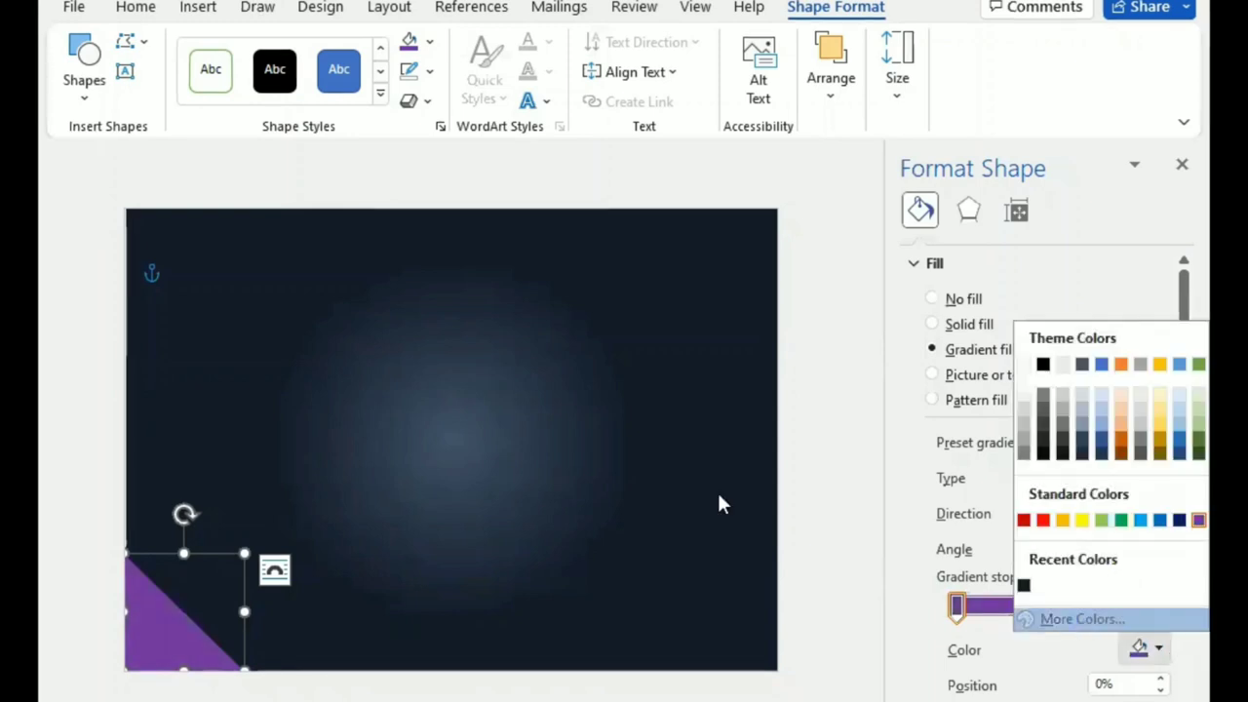
{"action": "left_click_drag", "start_coordinate": [476, 259], "coordinate": [483, 241]}
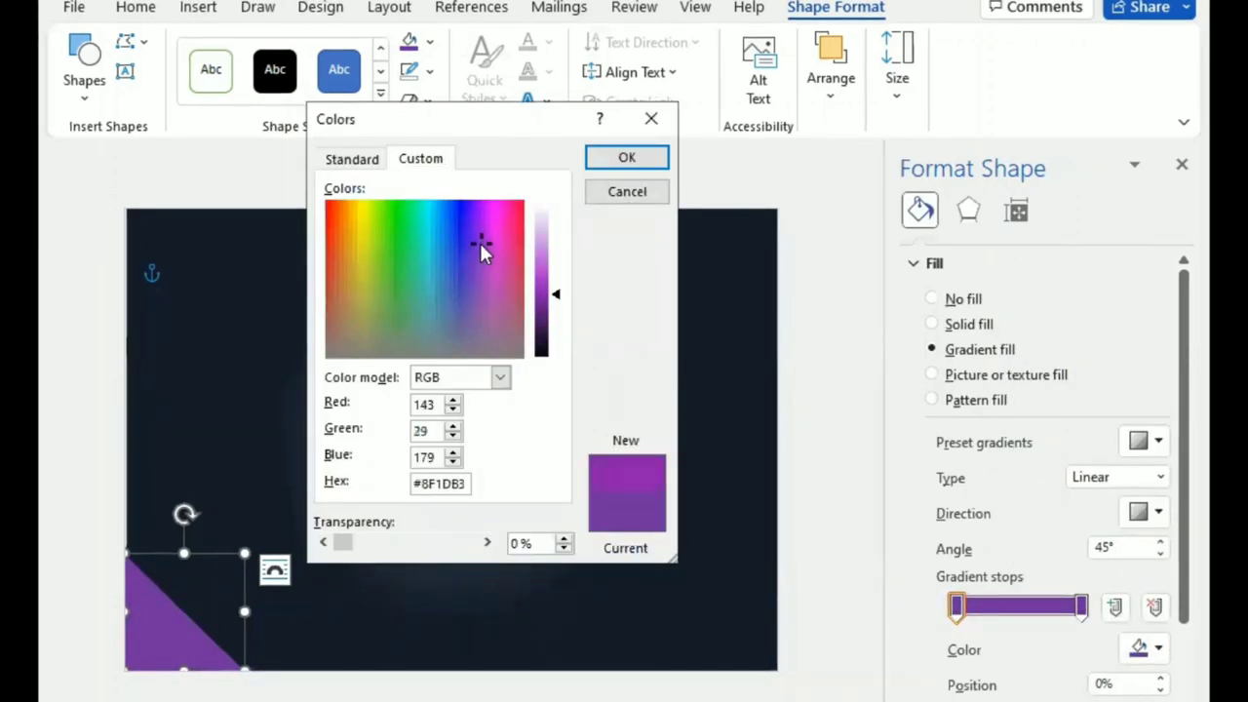
{"action": "left_click", "coordinate": [553, 289]}
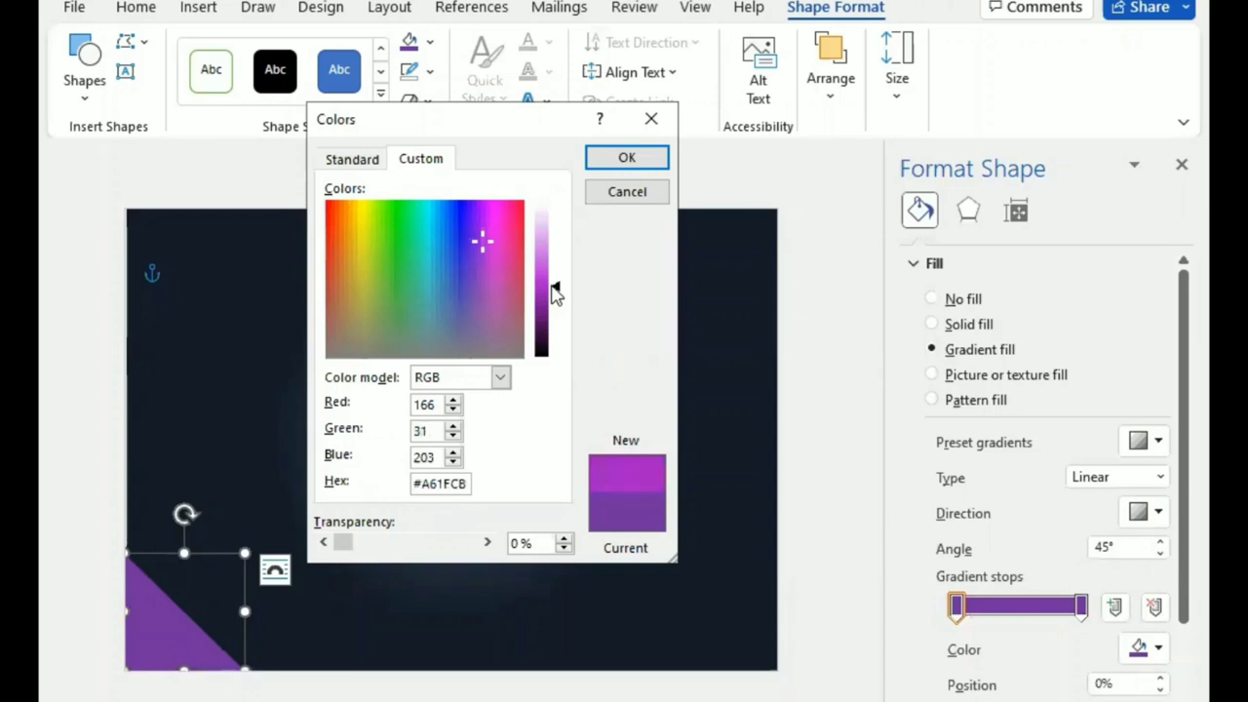
{"action": "left_click_drag", "start_coordinate": [553, 290], "coordinate": [550, 284]}
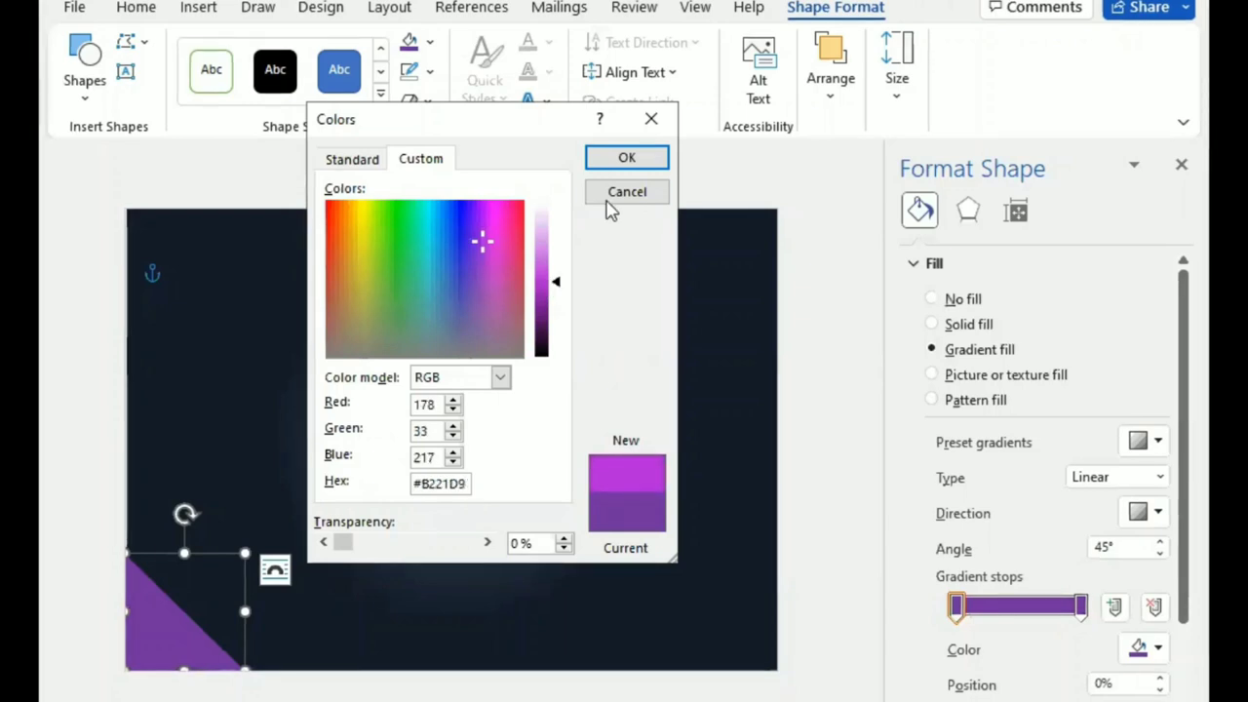
{"action": "left_click", "coordinate": [629, 159]}
Step: Set the triangle's gradient to 90° with the right stop at 89% and brighter
{"action": "left_click", "coordinate": [198, 633]}
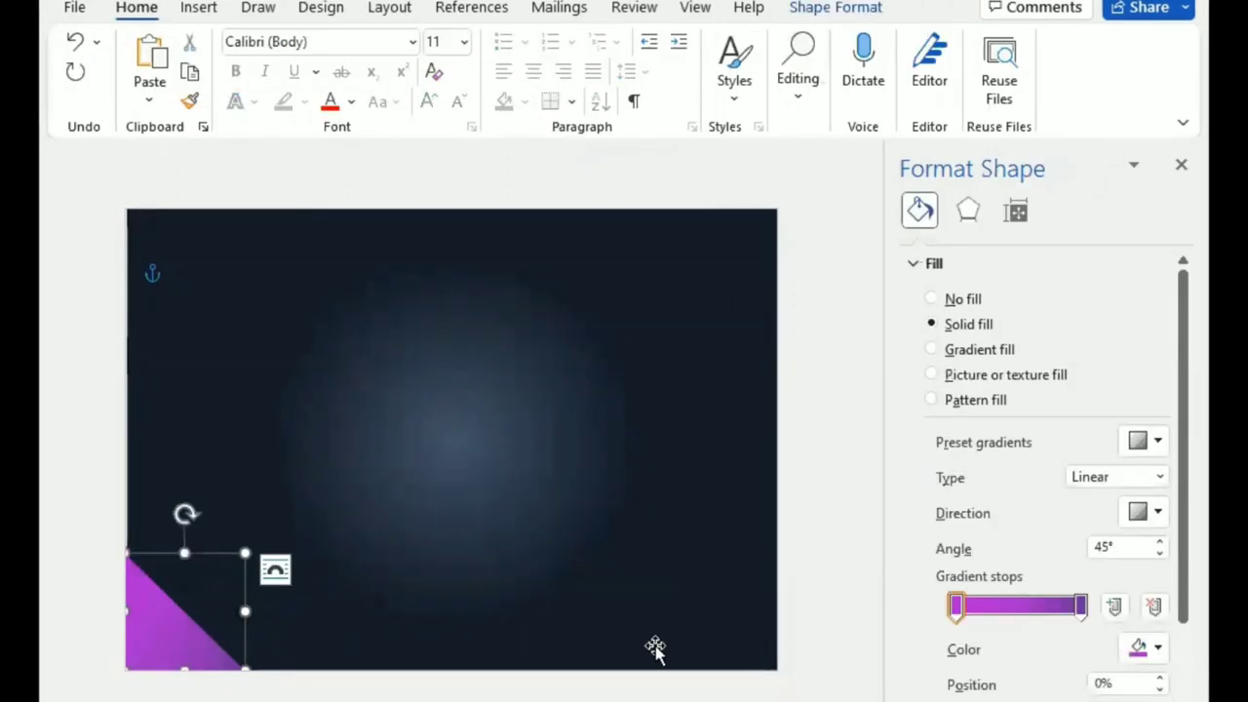
{"action": "left_click", "coordinate": [1159, 514]}
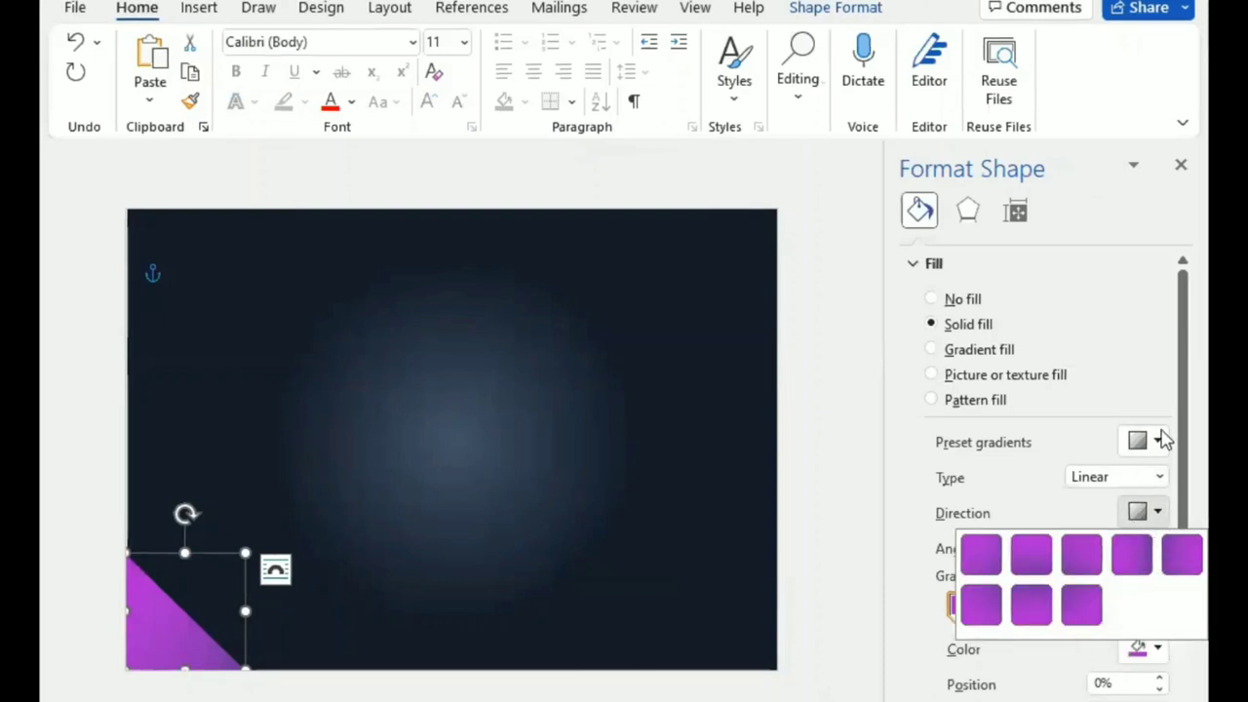
{"action": "key", "text": "Escape"}
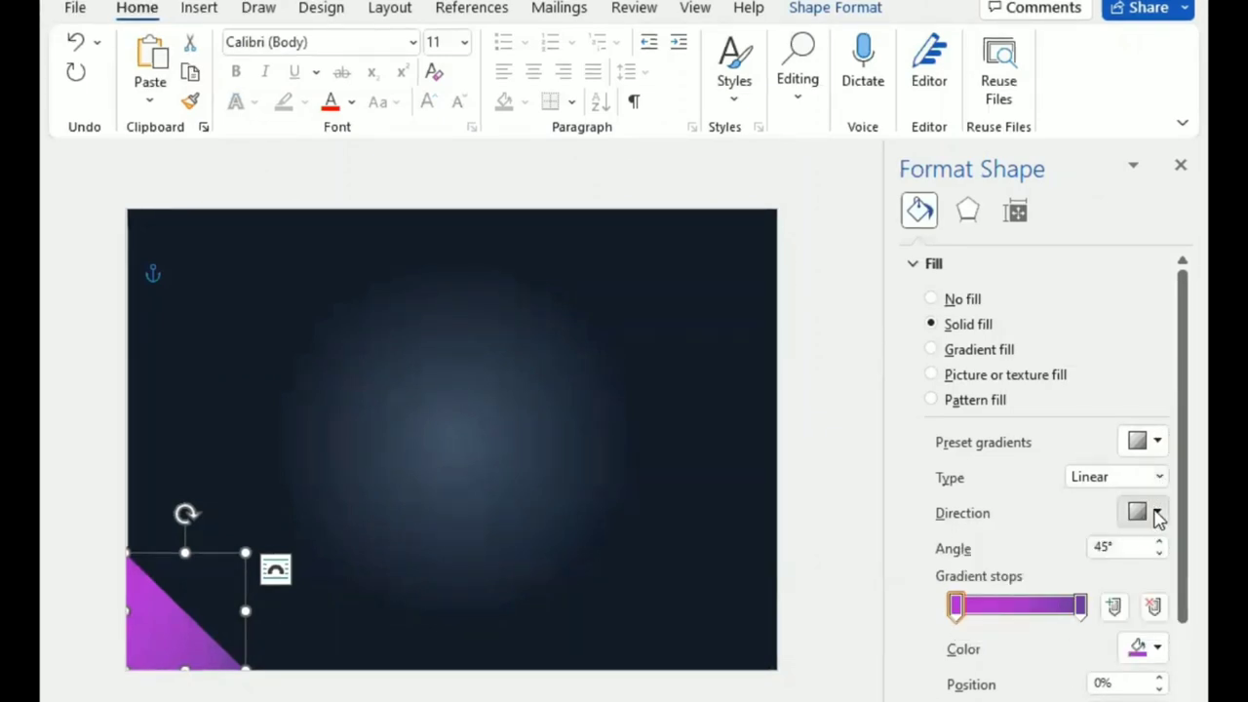
{"action": "left_click", "coordinate": [1159, 514]}
{"action": "left_click", "coordinate": [1034, 558]}
{"action": "left_click", "coordinate": [1079, 606]}
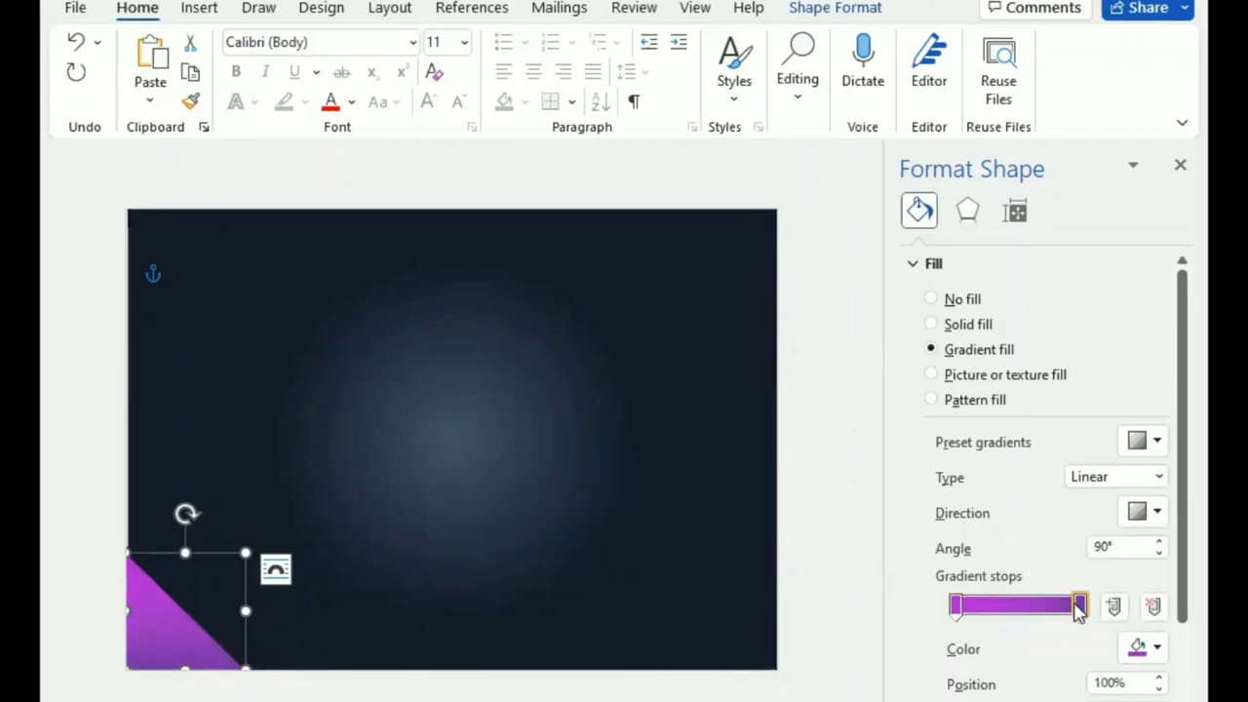
{"action": "left_click_drag", "start_coordinate": [1079, 606], "coordinate": [1066, 606]}
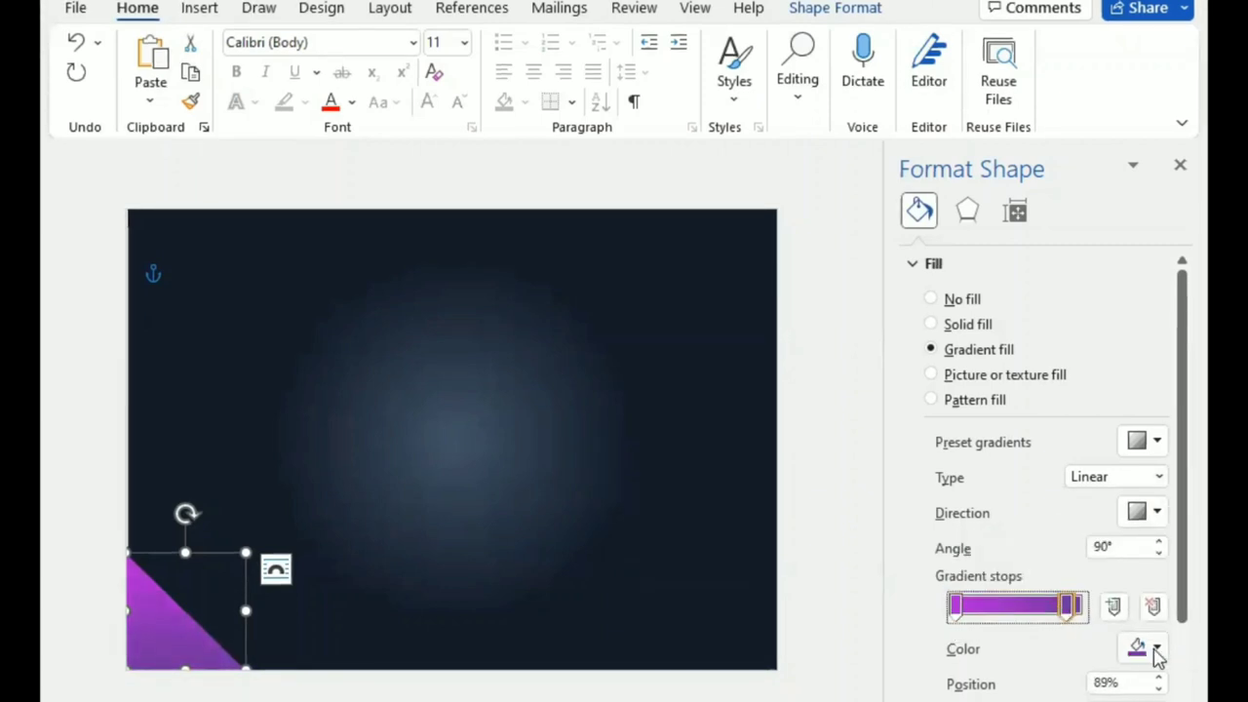
{"action": "scroll", "coordinate": [1023, 585], "scroll_direction": "down", "scroll_amount": 2}
{"action": "left_click_drag", "start_coordinate": [1067, 501], "coordinate": [1058, 501]}
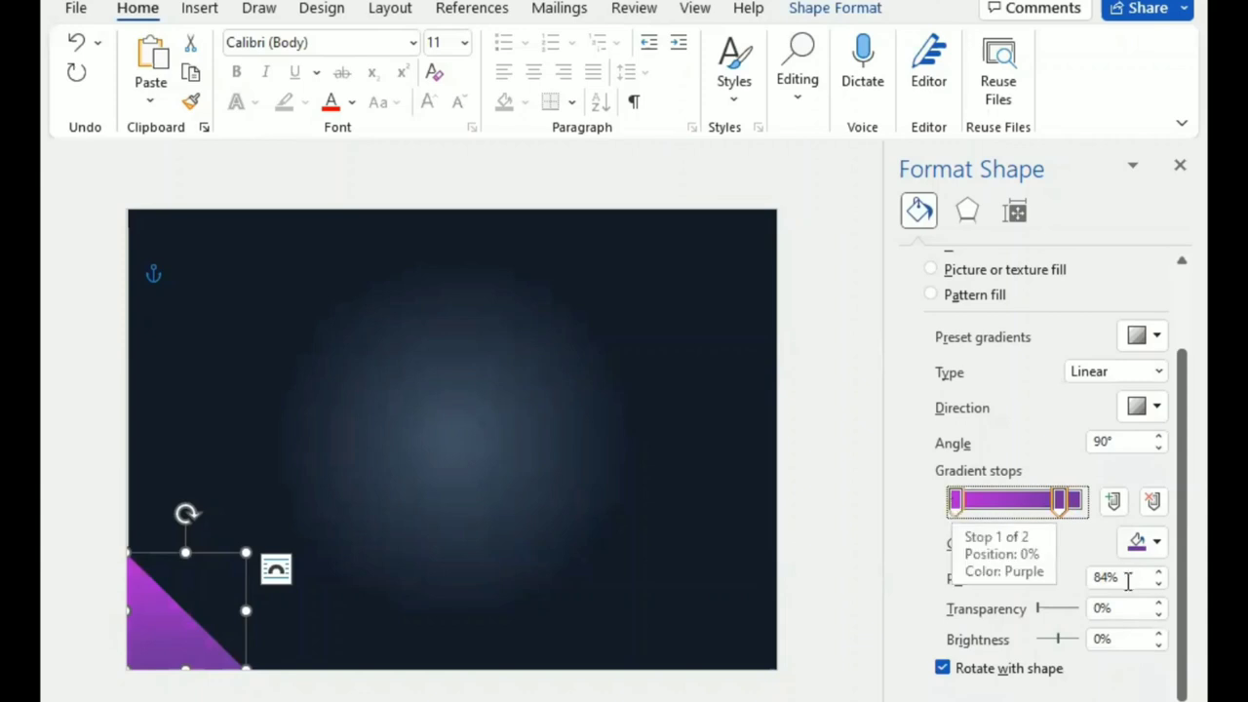
{"action": "left_click", "coordinate": [1159, 634]}
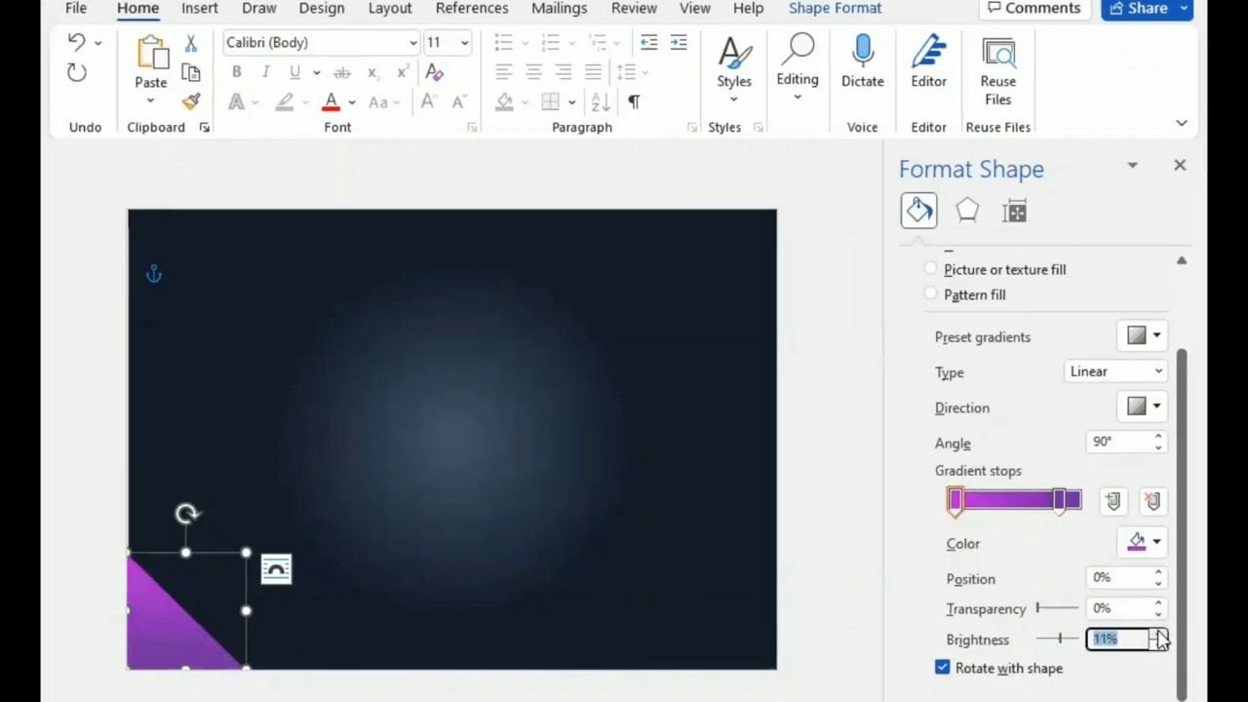
Step: Try a rectangular gradient from the top-right corner, with a darker right stop at 100%
{"action": "left_click", "coordinate": [1157, 371]}
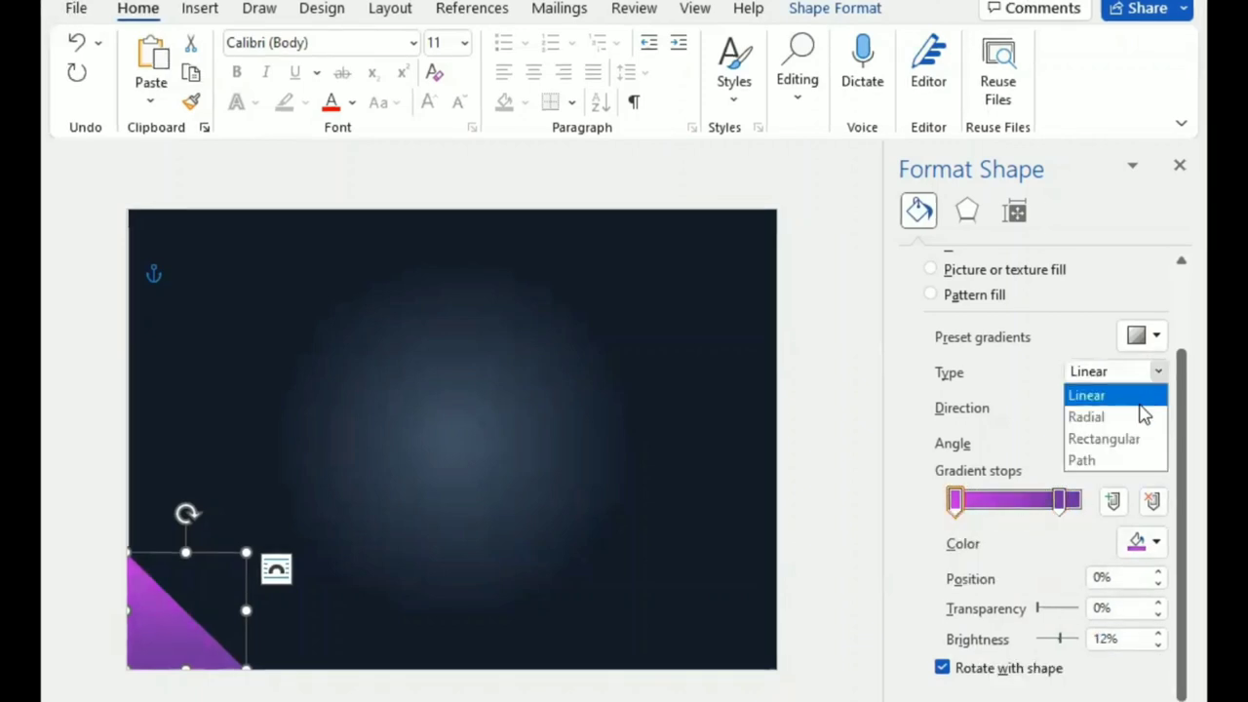
{"action": "left_click", "coordinate": [1113, 443]}
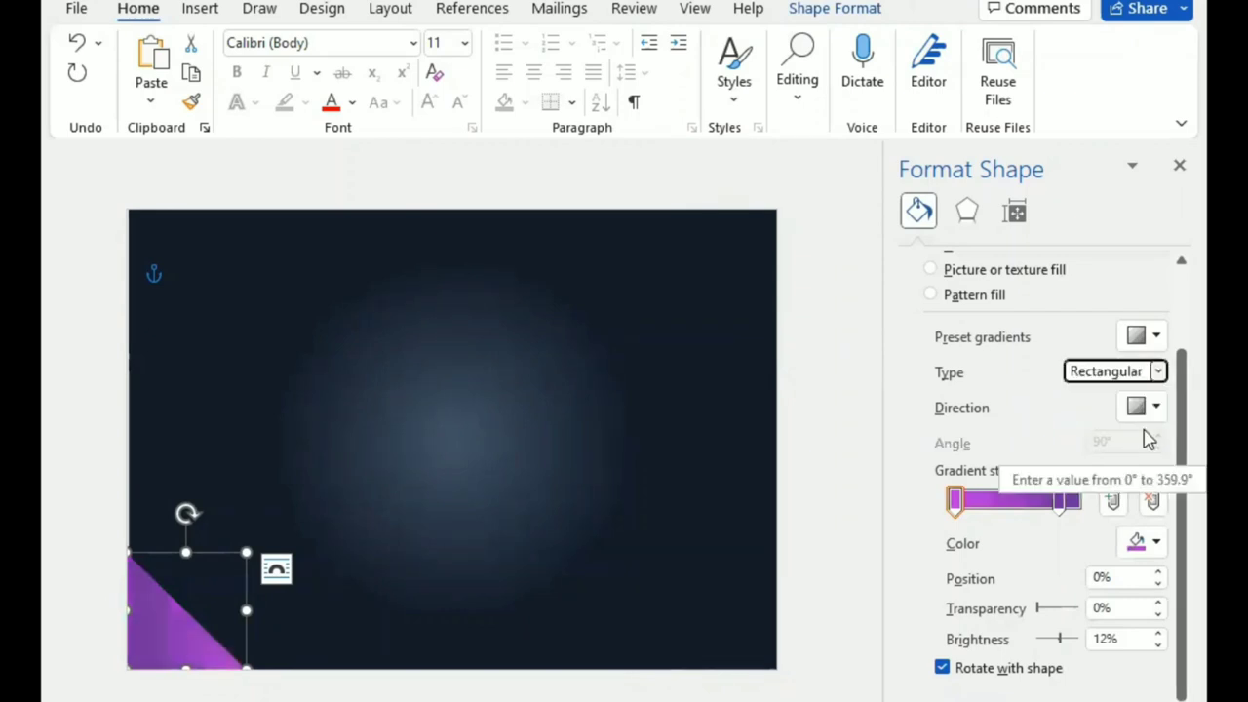
{"action": "left_click", "coordinate": [1156, 409]}
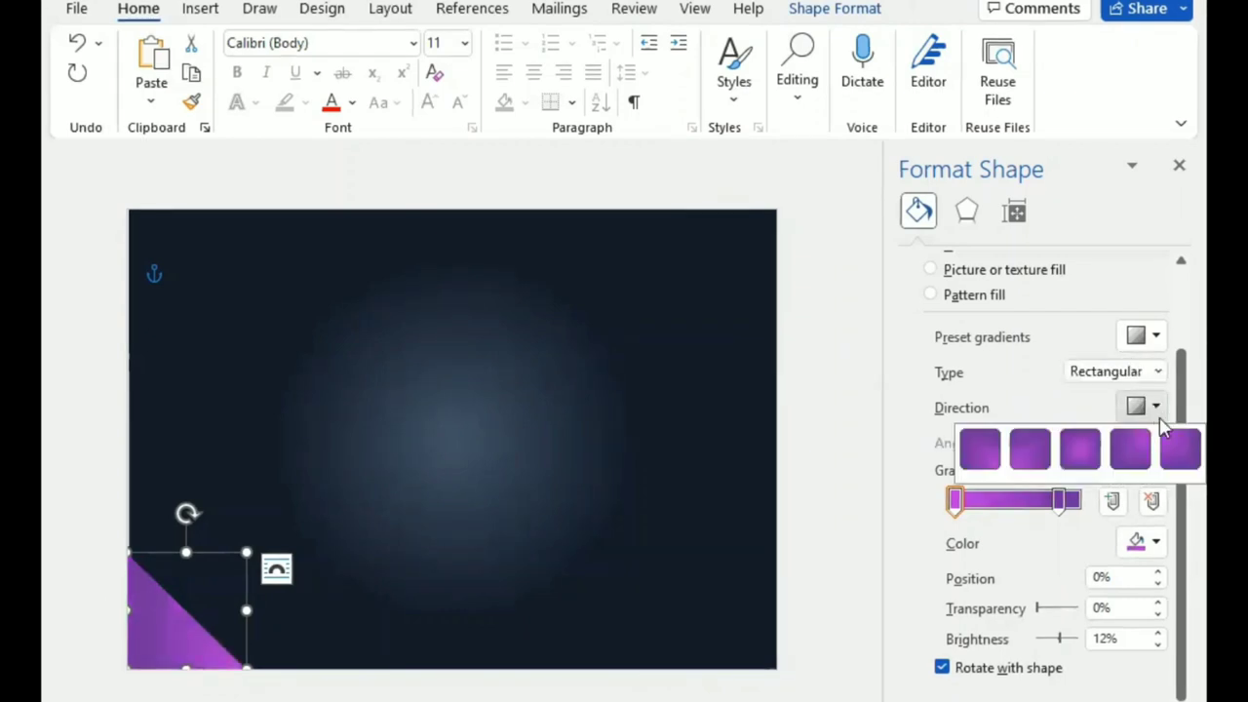
{"action": "left_click", "coordinate": [1173, 451]}
{"action": "left_click", "coordinate": [1160, 412]}
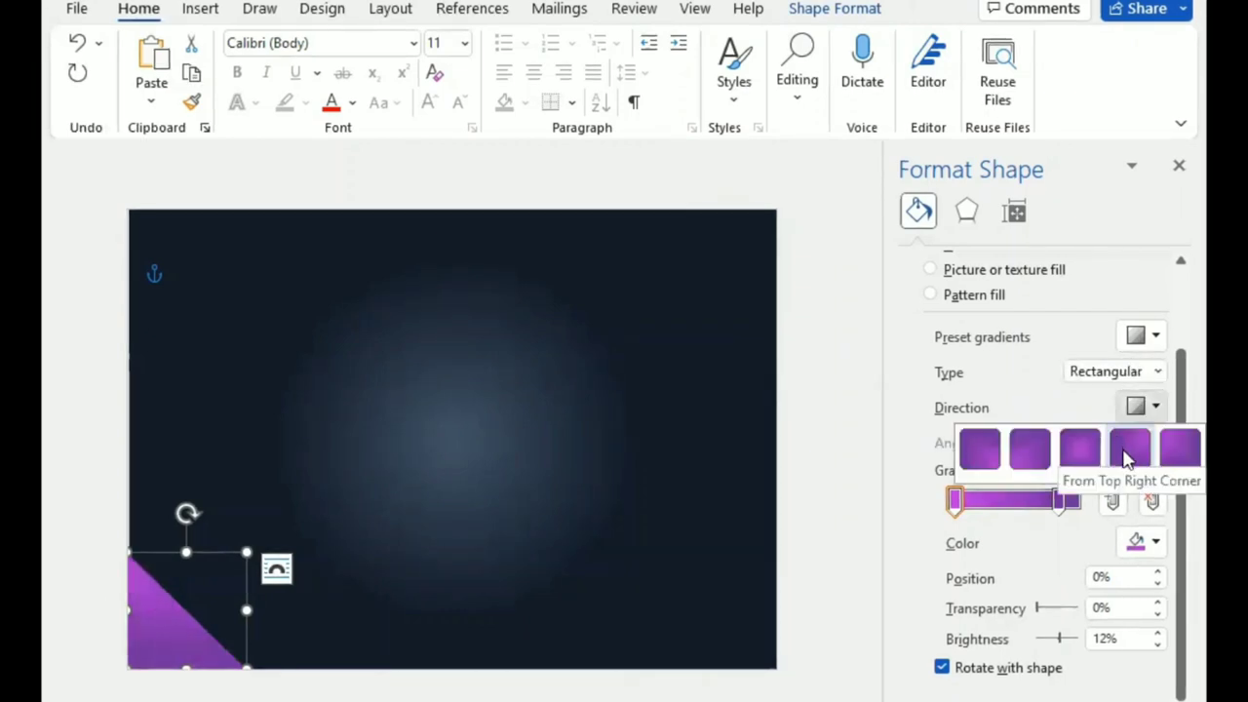
{"action": "left_click", "coordinate": [1128, 445]}
{"action": "mouse_move", "coordinate": [1058, 501]}
{"action": "left_mouse_down"}
{"action": "mouse_move", "coordinate": [1091, 501]}
{"action": "mouse_move", "coordinate": [1072, 501]}
{"action": "left_mouse_up"}
{"action": "left_click", "coordinate": [1157, 644]}
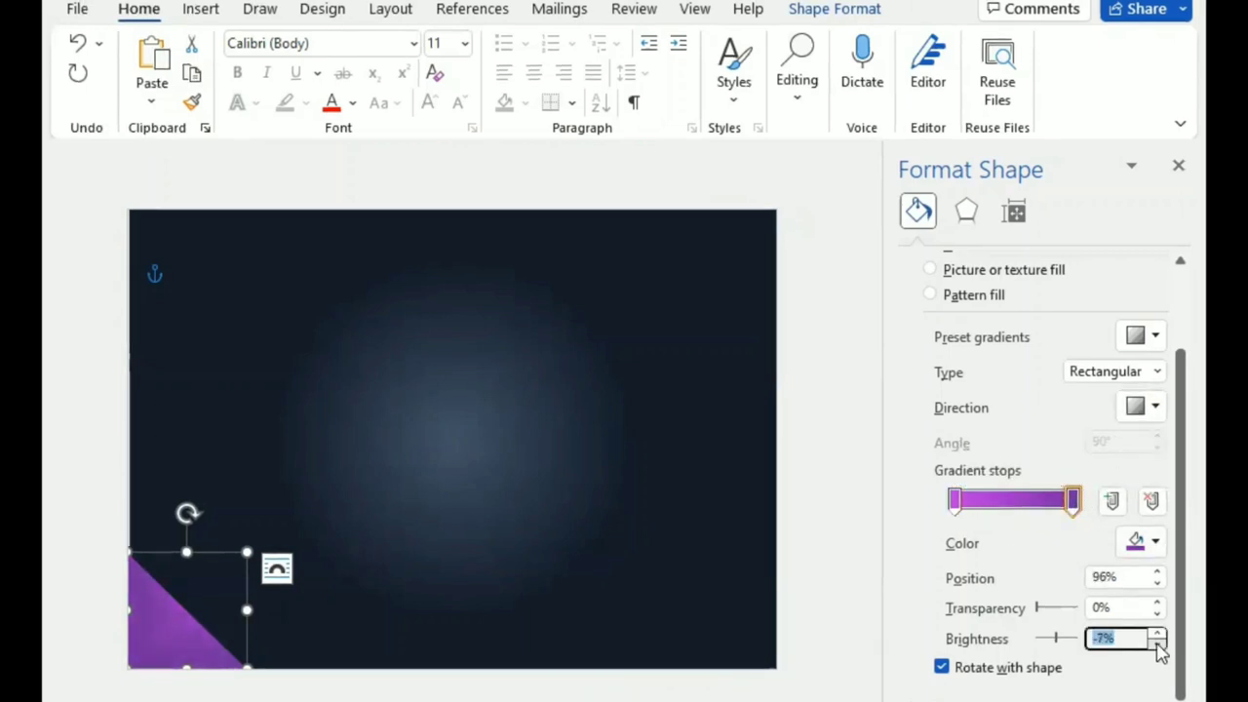
{"action": "left_click", "coordinate": [1157, 644]}
Step: Move the left gradient stop to 64% with about 17% brightness
{"action": "left_click", "coordinate": [955, 501]}
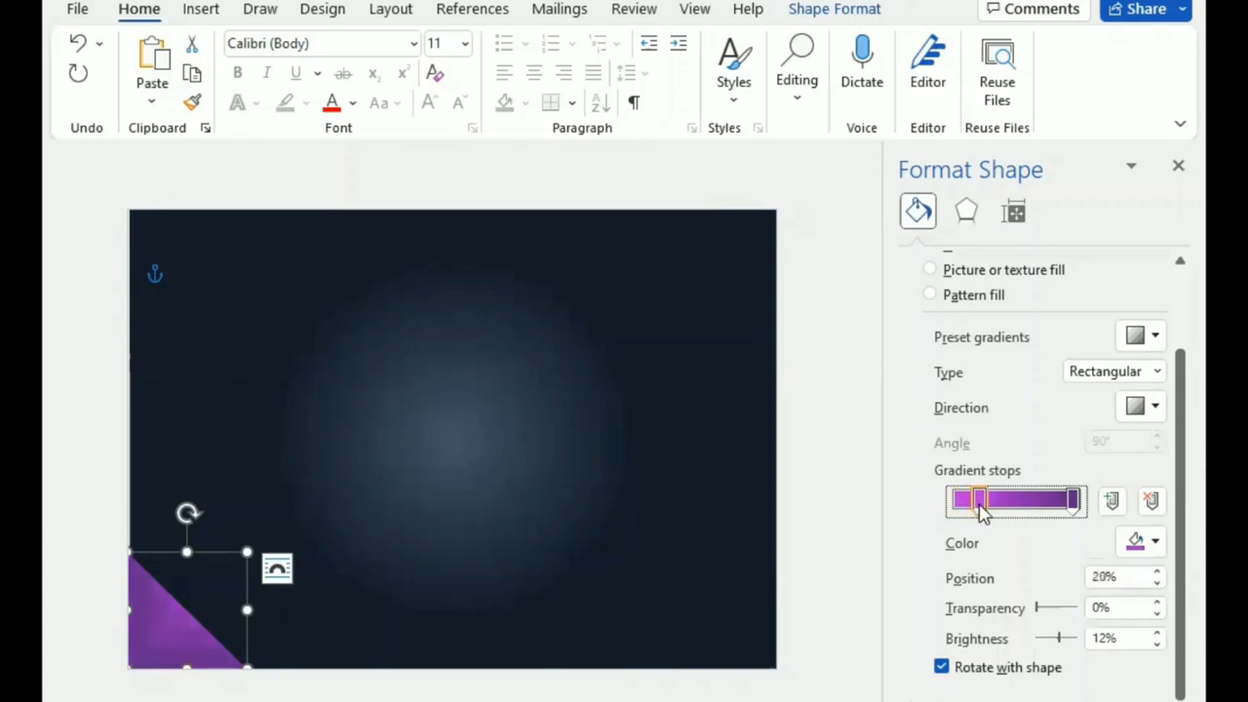
{"action": "left_click_drag", "start_coordinate": [980, 507], "coordinate": [1040, 512]}
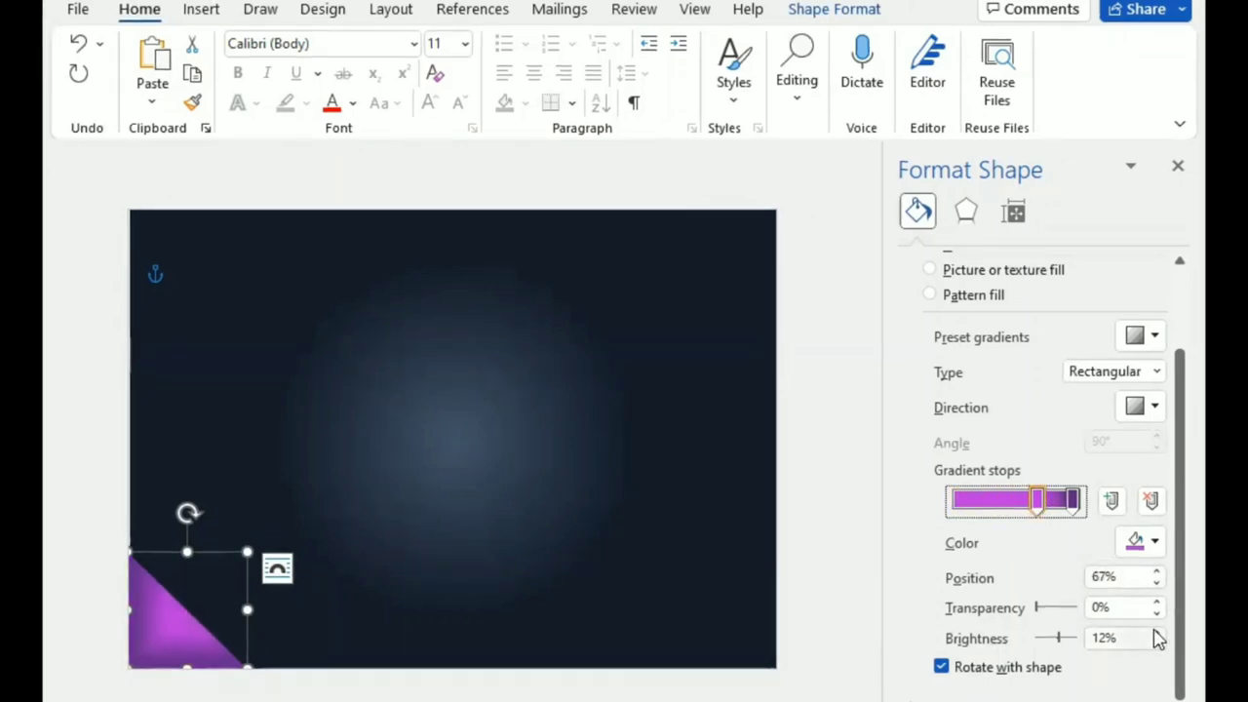
{"action": "left_click", "coordinate": [1157, 634]}
{"action": "left_click_drag", "start_coordinate": [1039, 509], "coordinate": [1035, 514]}
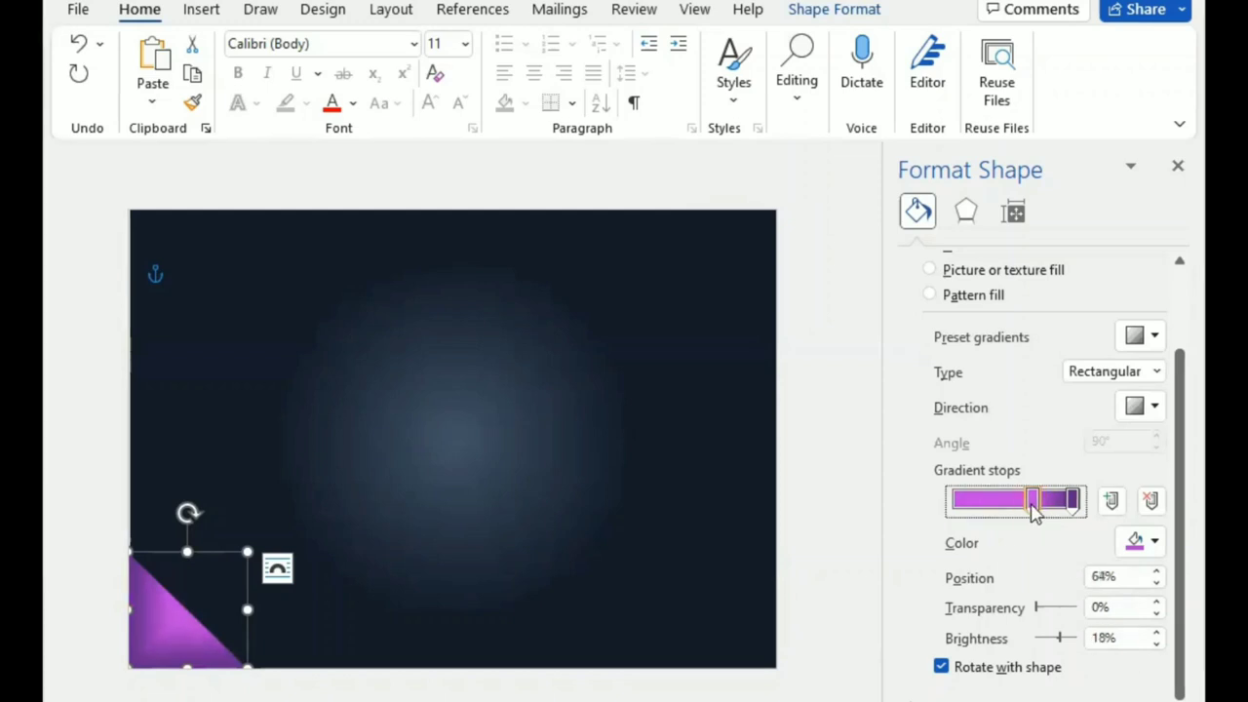
{"action": "left_click", "coordinate": [1149, 336]}
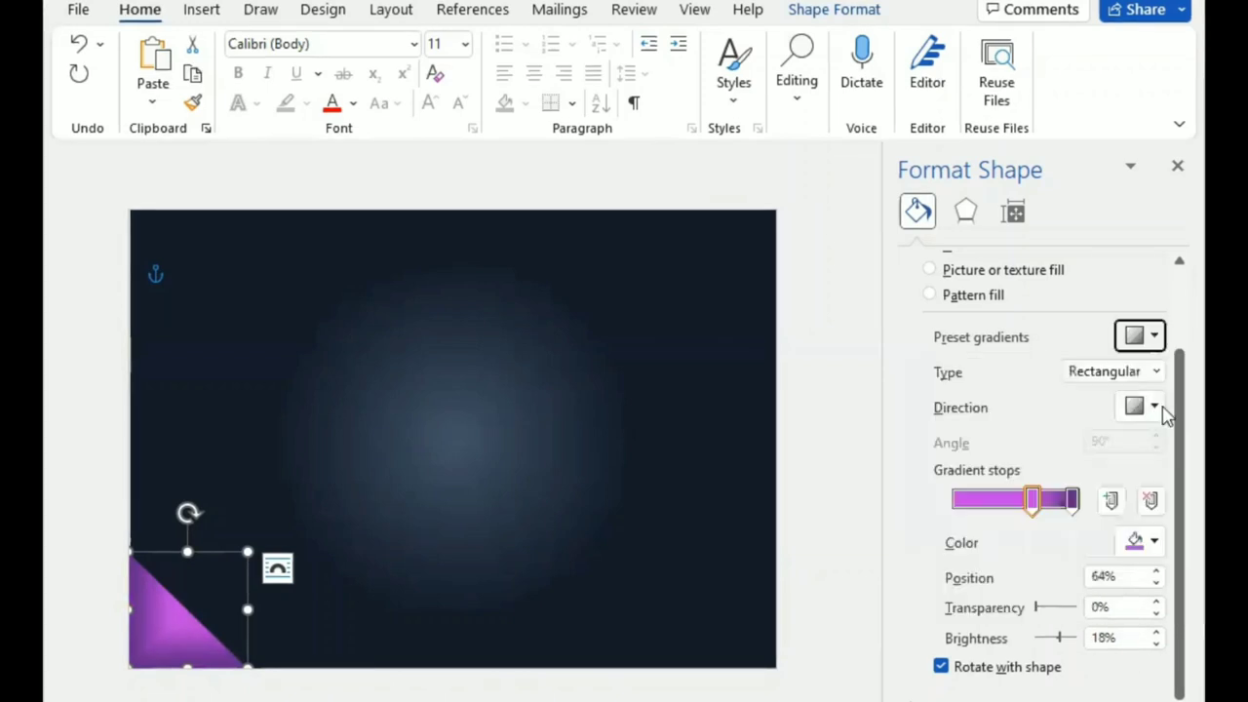
{"action": "left_click", "coordinate": [1148, 336]}
Step: Switch the gradient back to linear at 135° with the middle stop near 38%
{"action": "left_click", "coordinate": [1156, 375]}
{"action": "left_click", "coordinate": [1099, 401]}
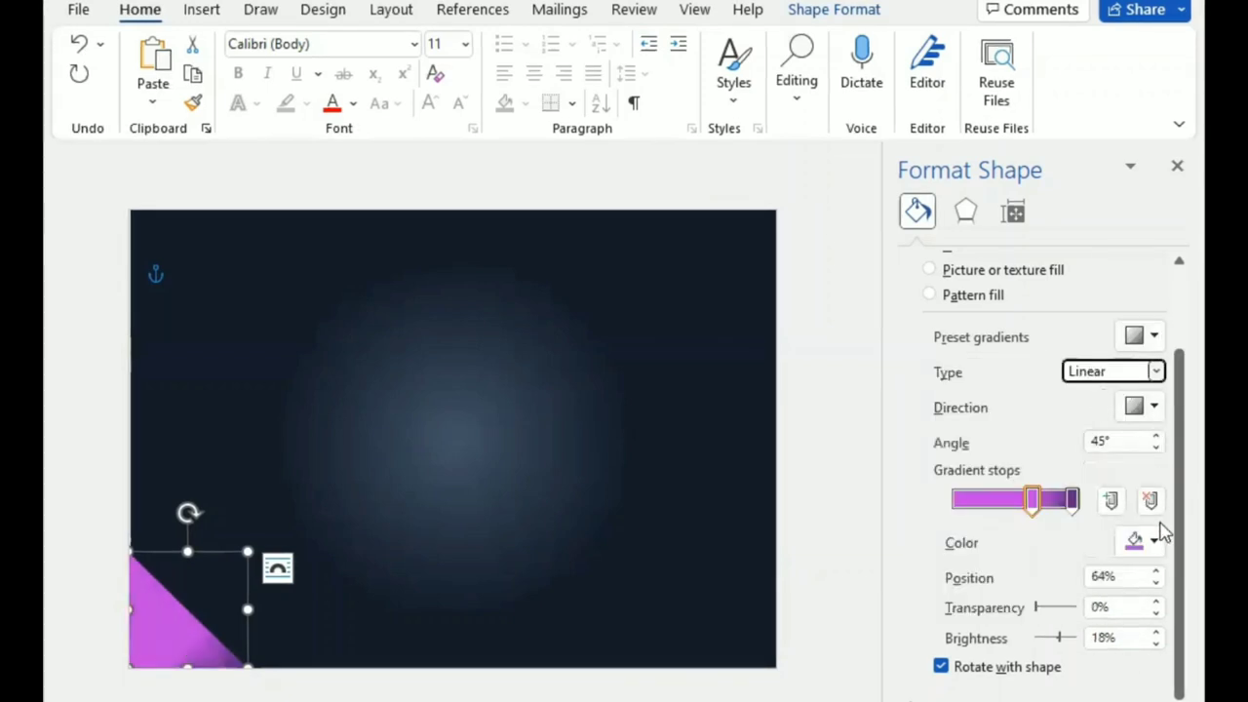
{"action": "left_click_drag", "start_coordinate": [1033, 502], "coordinate": [999, 506]}
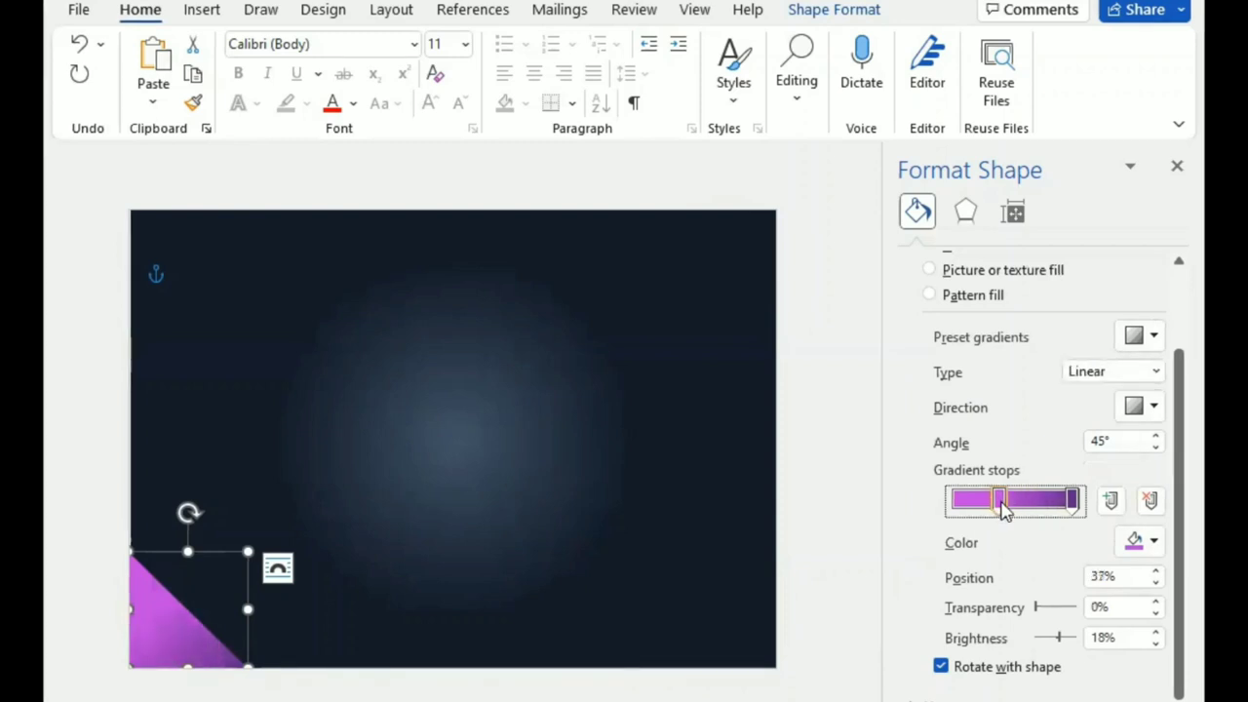
{"action": "left_click", "coordinate": [1150, 407]}
{"action": "left_click", "coordinate": [1078, 448]}
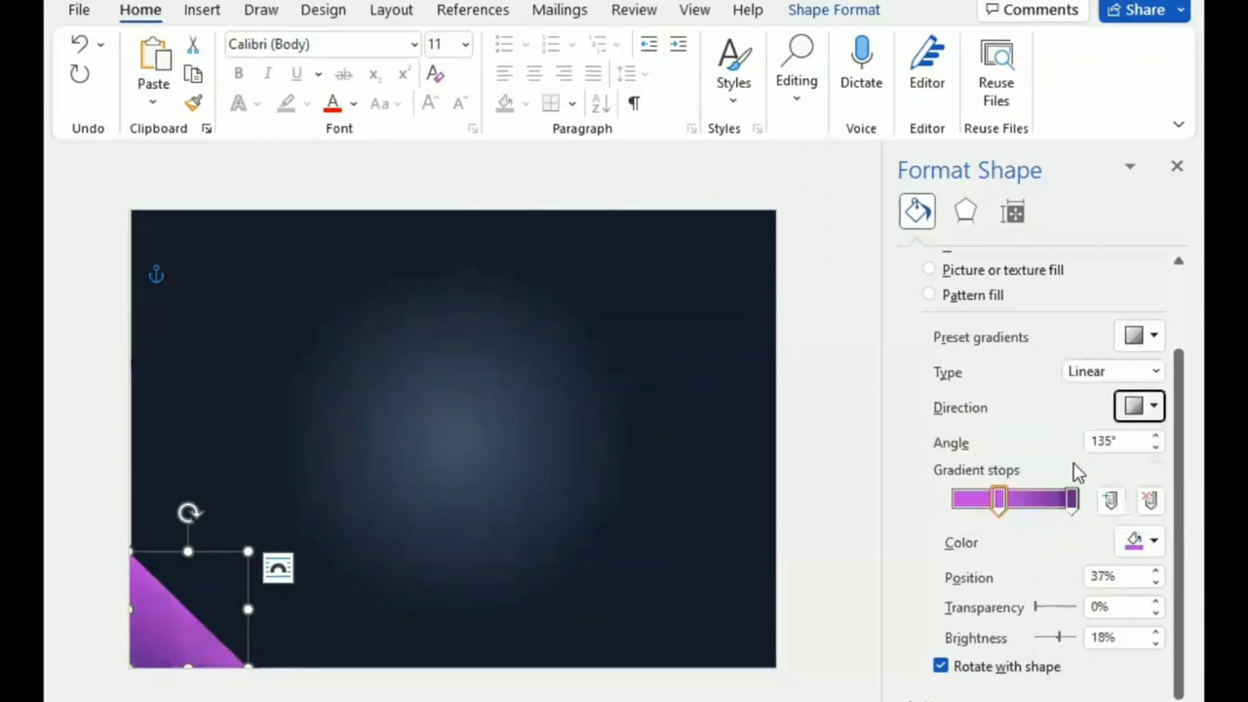
{"action": "mouse_move", "coordinate": [999, 502]}
{"action": "left_mouse_down"}
{"action": "mouse_move", "coordinate": [1049, 505]}
{"action": "mouse_move", "coordinate": [999, 508]}
{"action": "left_mouse_up"}
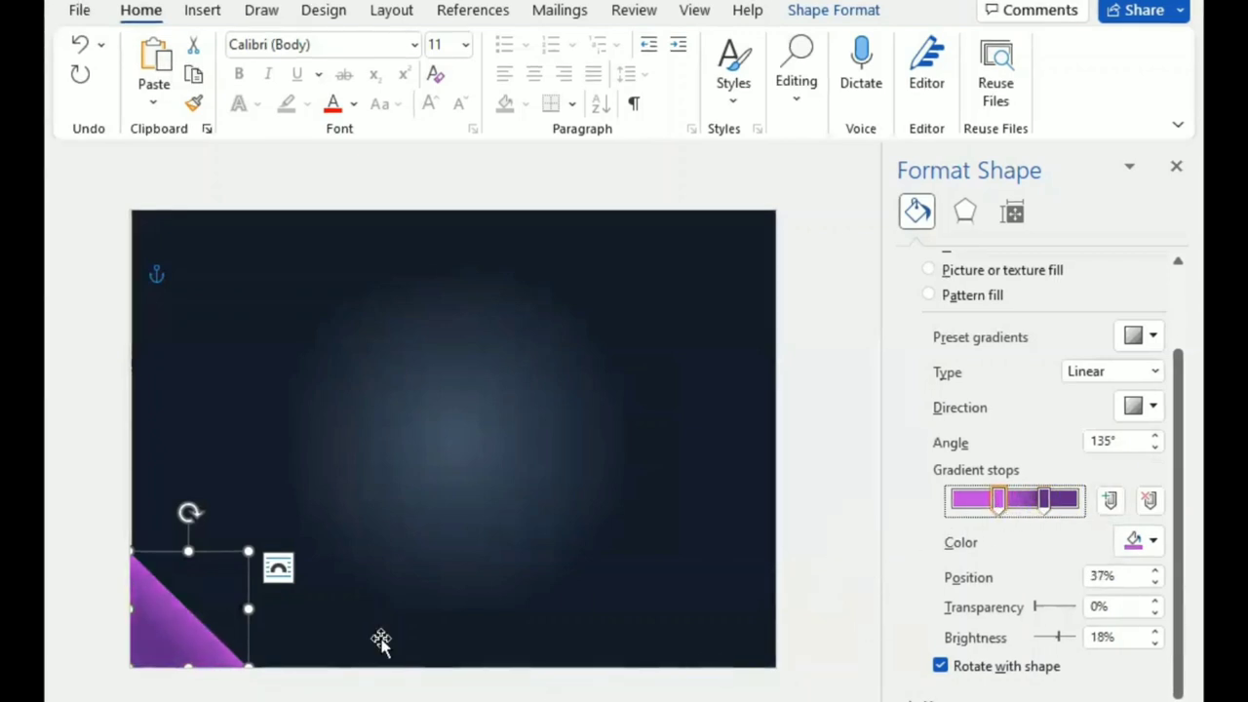
Step: Widen the background rectangle to the left and enlarge the corner triangle
{"action": "left_click", "coordinate": [226, 497]}
{"action": "left_click", "coordinate": [163, 629]}
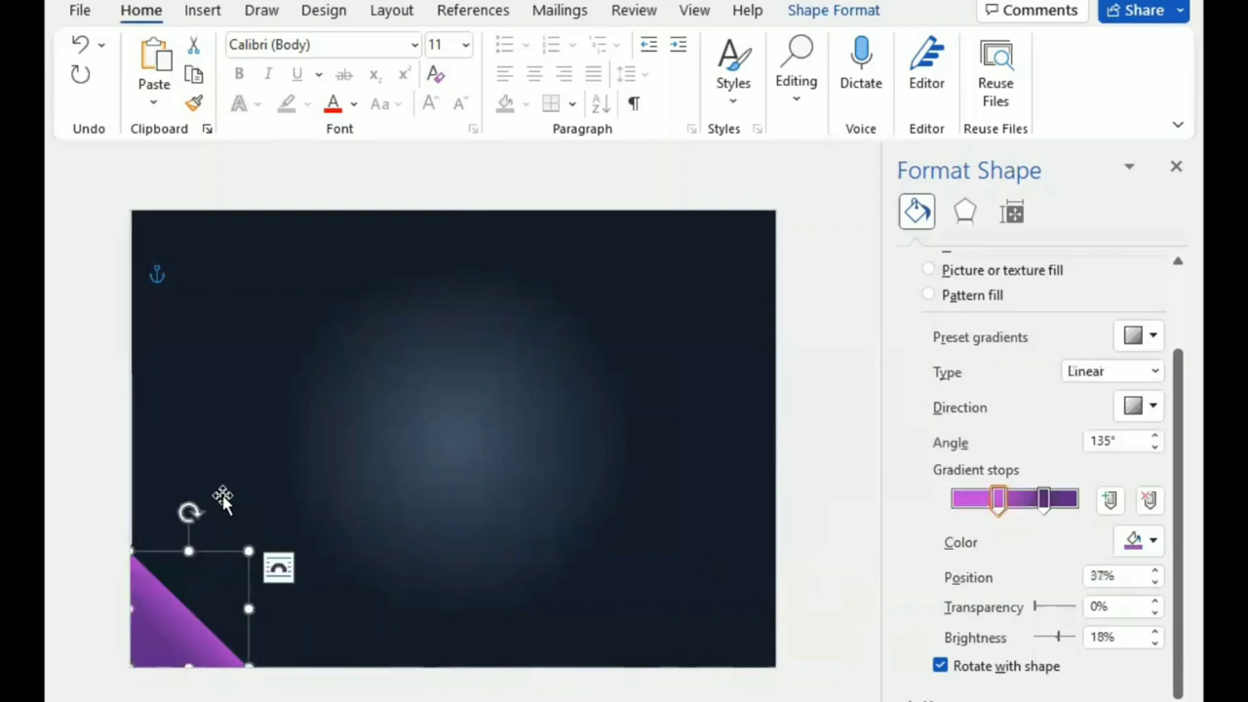
{"action": "left_click", "coordinate": [223, 496]}
{"action": "left_click_drag", "start_coordinate": [134, 440], "coordinate": [92, 440]}
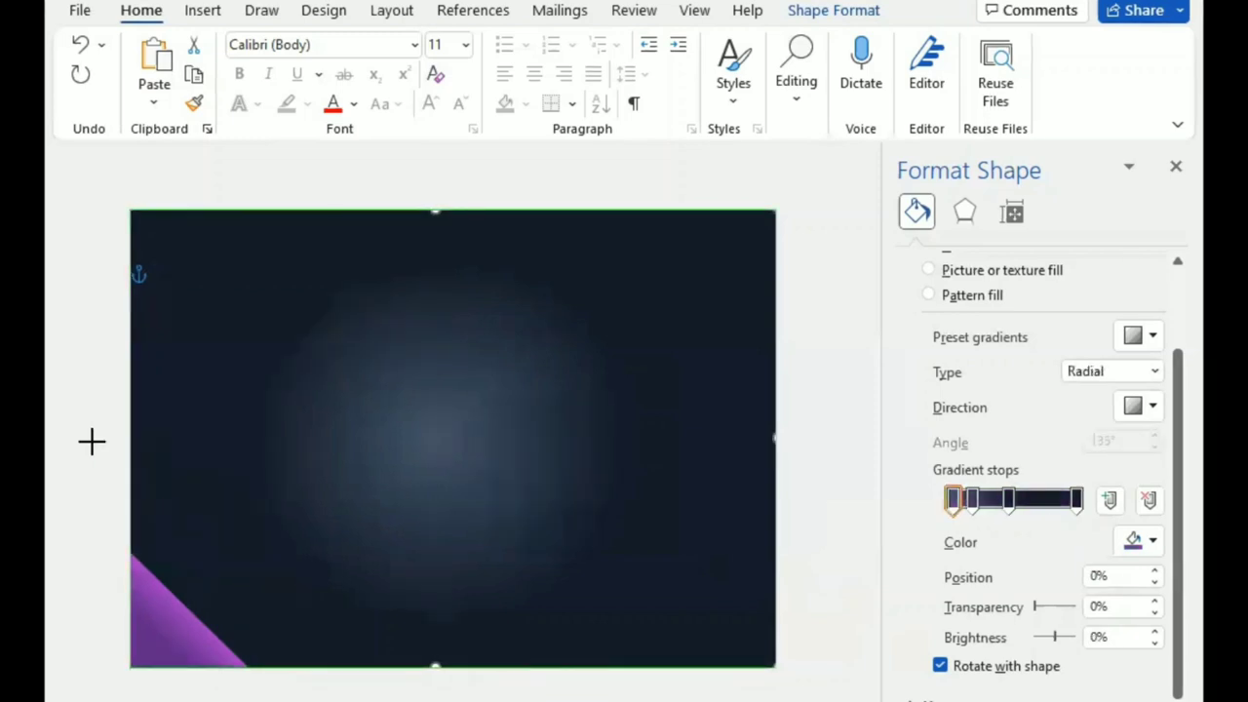
{"action": "left_click", "coordinate": [155, 618]}
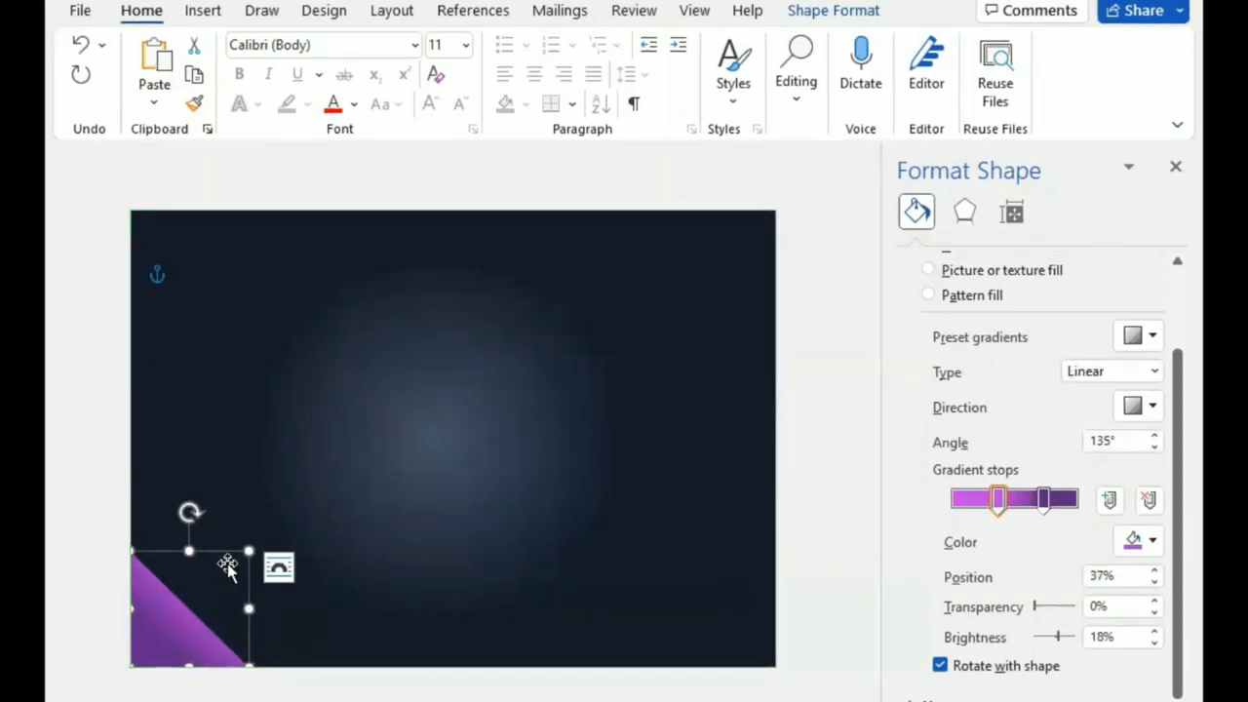
{"action": "left_click_drag", "start_coordinate": [250, 548], "coordinate": [267, 533]}
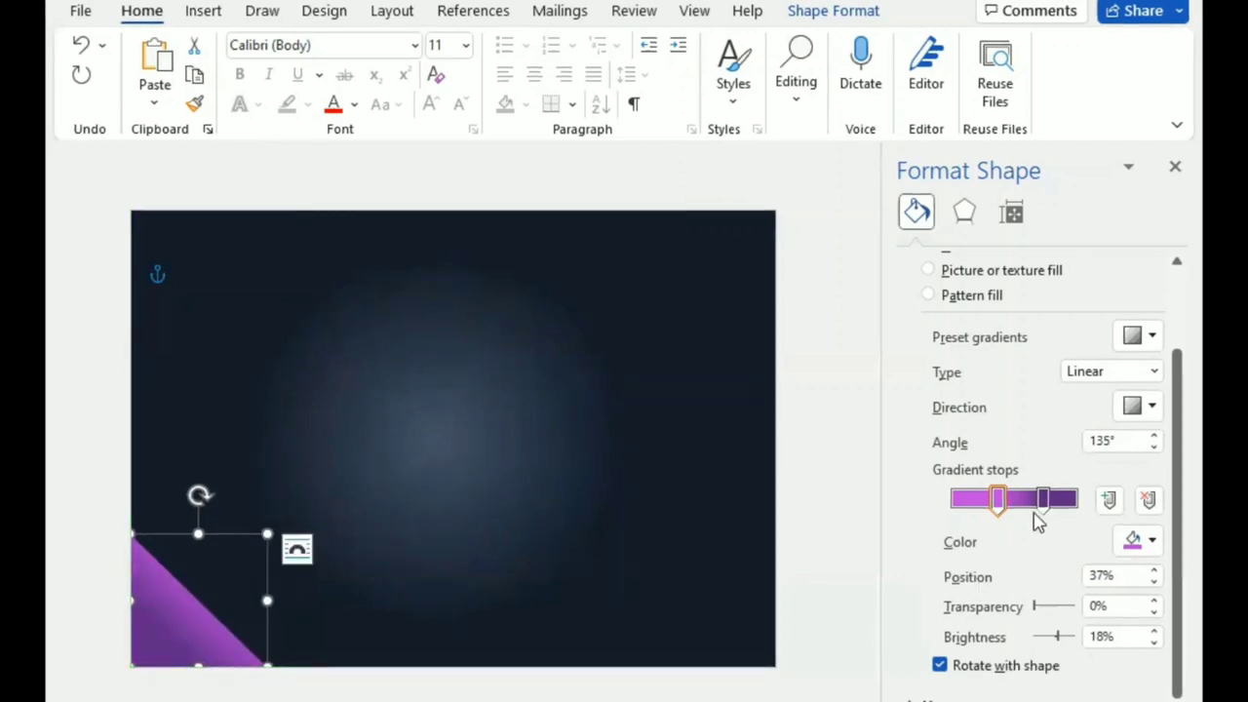
Step: Make the 74% stop black and the 37% stop dark blue-grey, moving stops to 100% and 60%
{"action": "left_click", "coordinate": [1043, 499]}
{"action": "left_click", "coordinate": [1152, 542]}
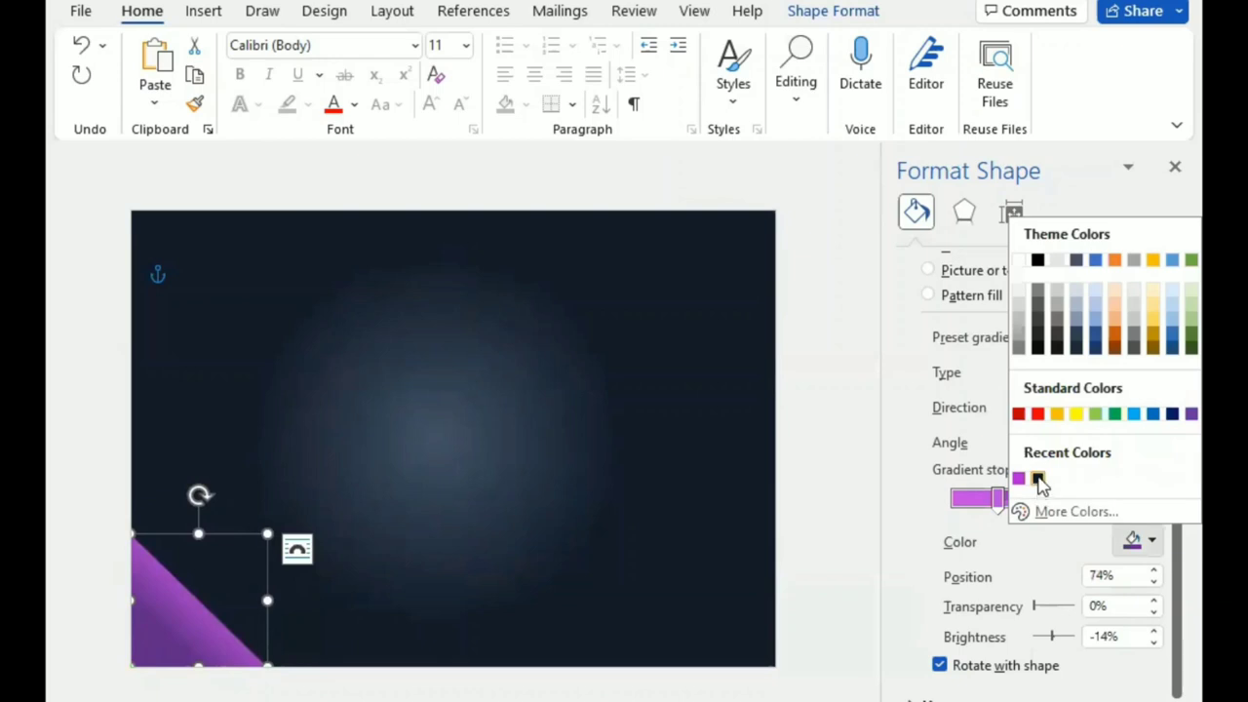
{"action": "left_click", "coordinate": [1037, 478]}
{"action": "left_click", "coordinate": [996, 498]}
{"action": "left_click", "coordinate": [1149, 539]}
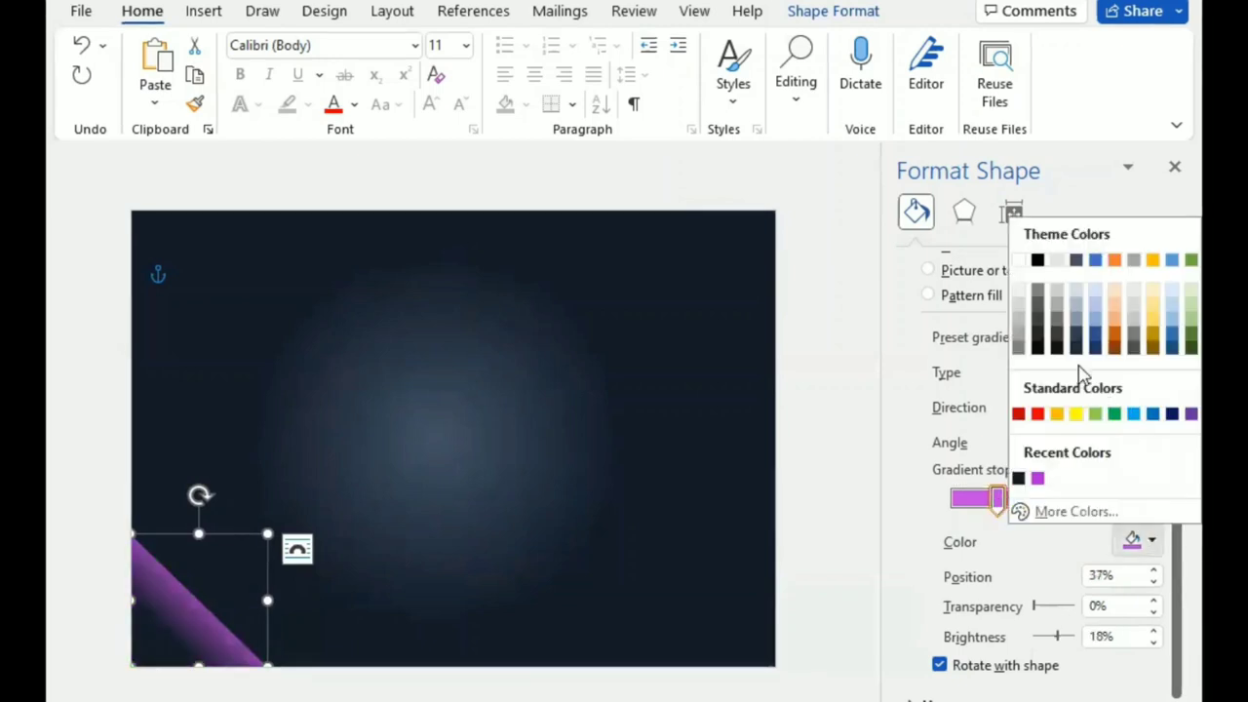
{"action": "left_click", "coordinate": [1075, 260]}
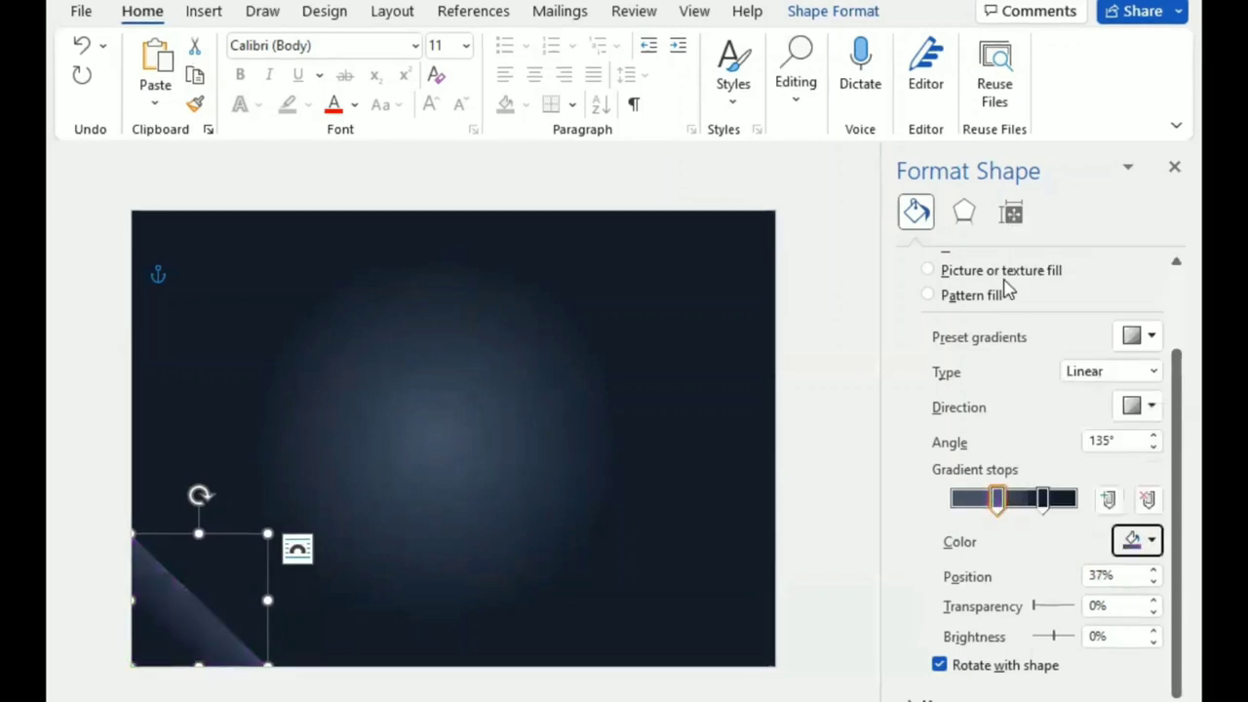
{"action": "left_click_drag", "start_coordinate": [1042, 498], "coordinate": [1088, 513]}
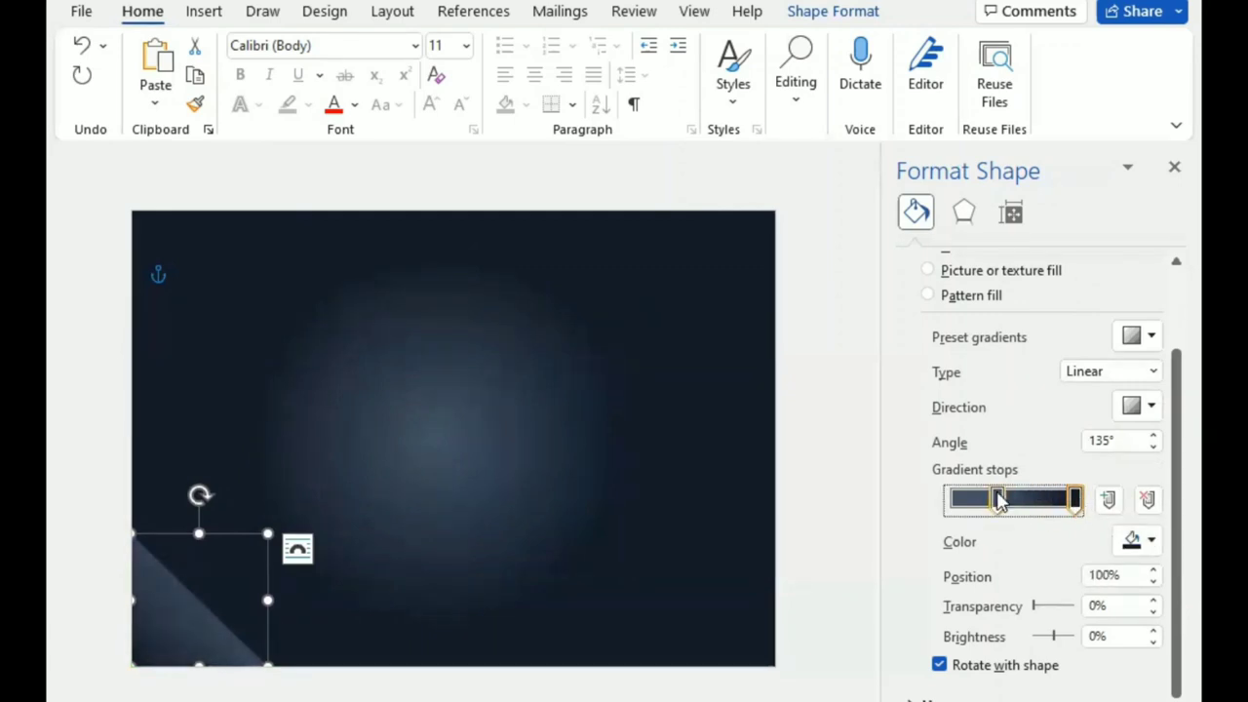
{"action": "mouse_move", "coordinate": [999, 500]}
{"action": "left_mouse_down"}
{"action": "mouse_move", "coordinate": [1028, 510]}
{"action": "mouse_move", "coordinate": [1020, 501]}
{"action": "left_mouse_up"}
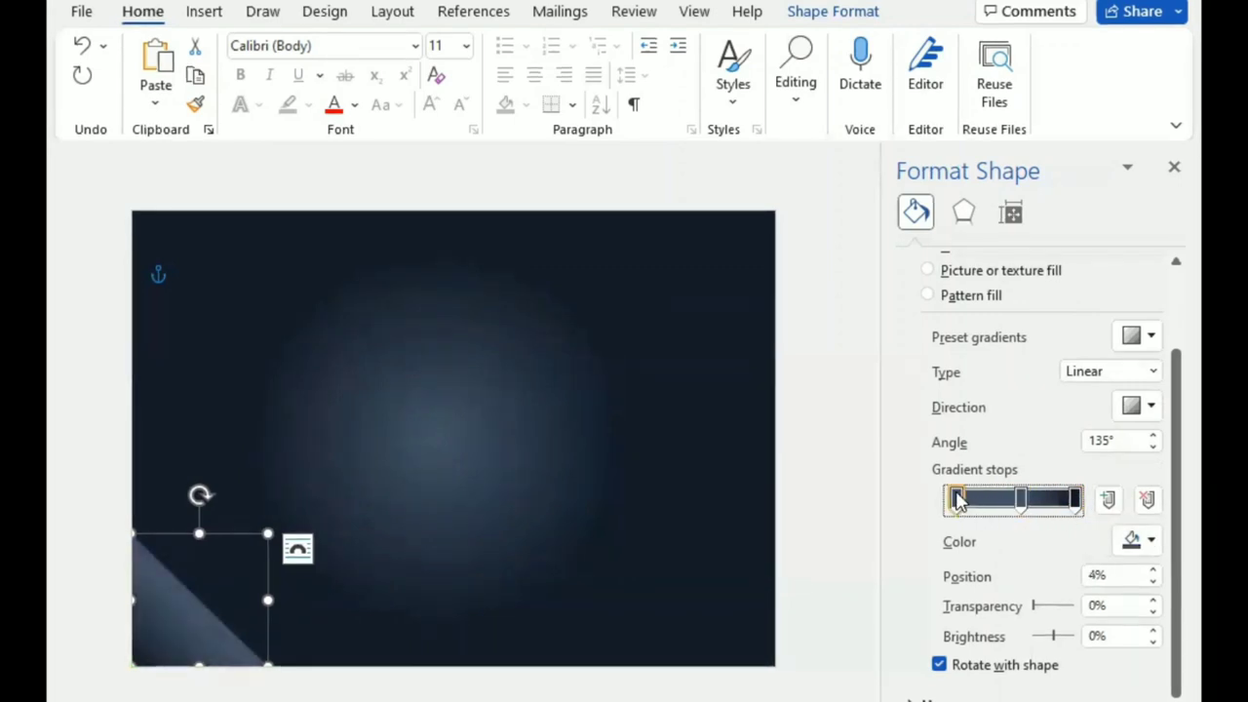
Step: Darken the first stop, set the direction to Linear Down, and add a stop near 90%
{"action": "left_click", "coordinate": [1151, 542]}
{"action": "left_click", "coordinate": [1022, 477]}
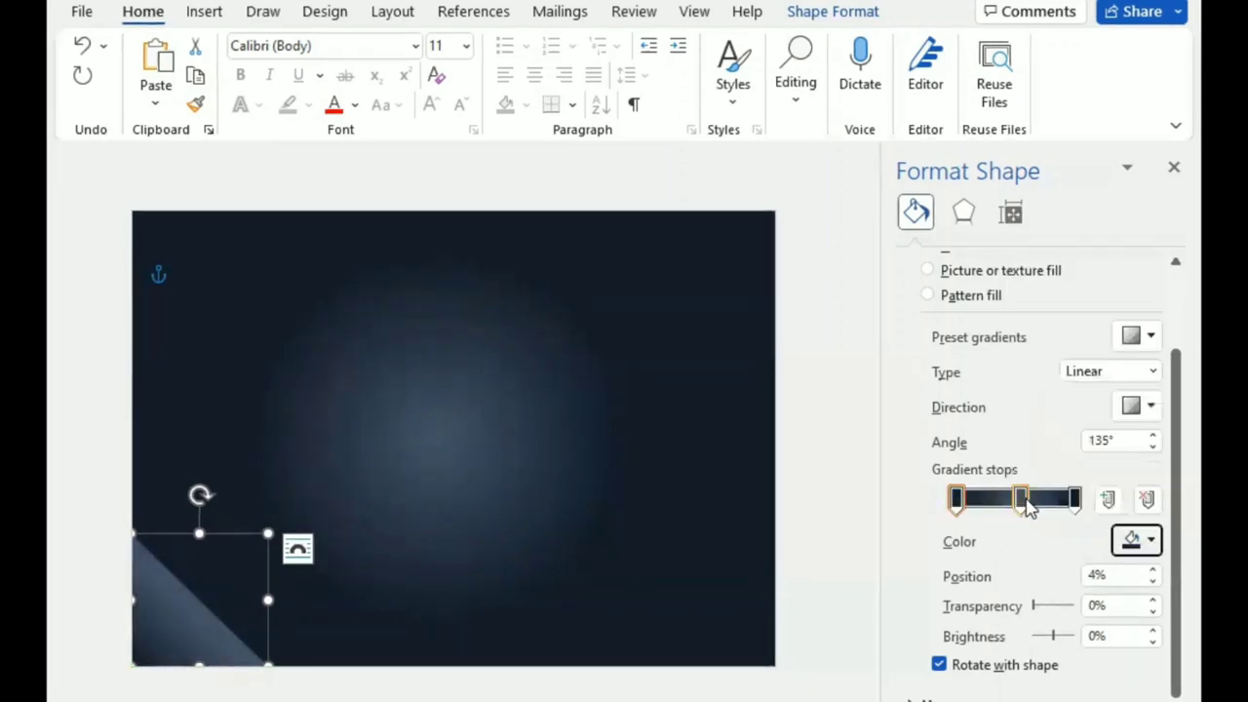
{"action": "left_click", "coordinate": [1025, 500]}
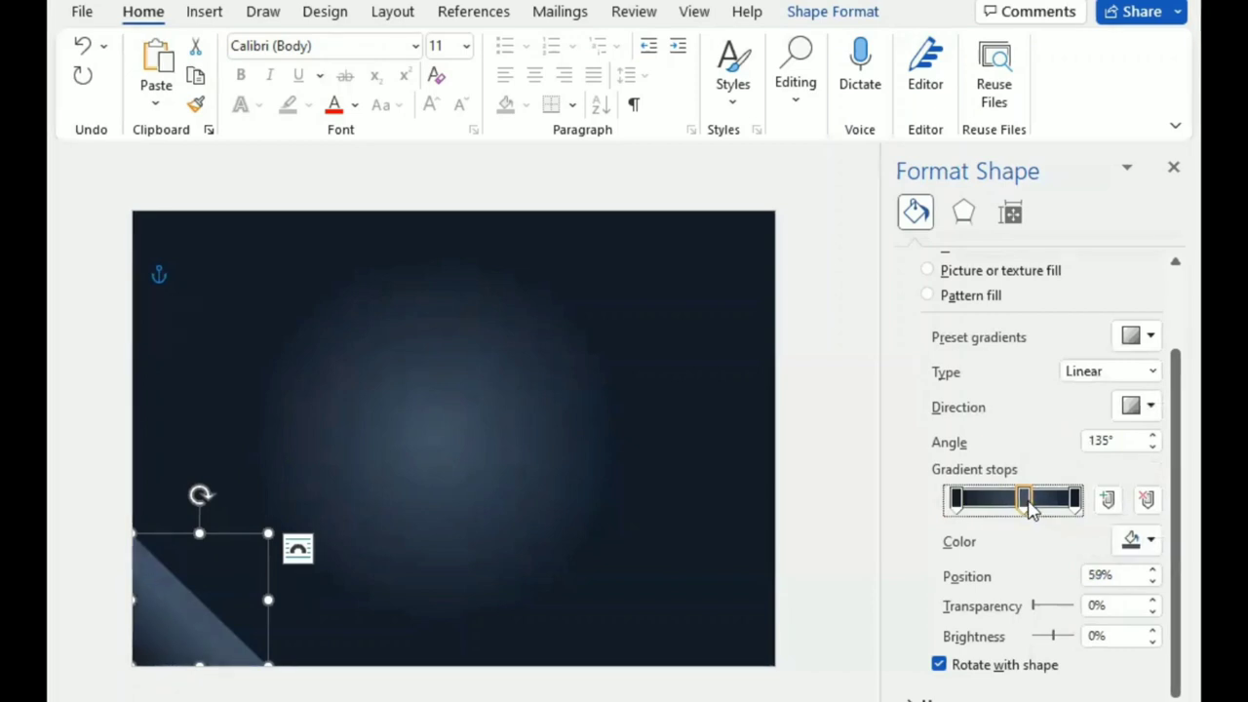
{"action": "left_click", "coordinate": [1153, 409]}
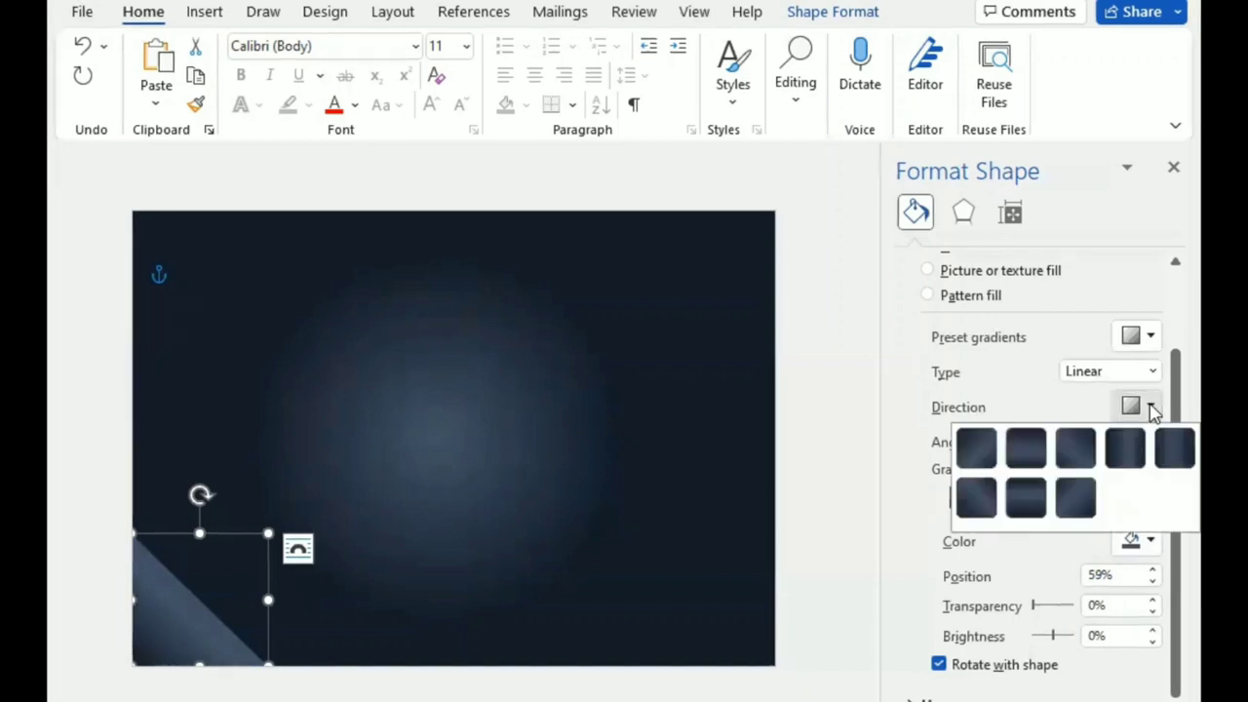
{"action": "left_click", "coordinate": [1026, 448]}
{"action": "left_click", "coordinate": [1065, 499]}
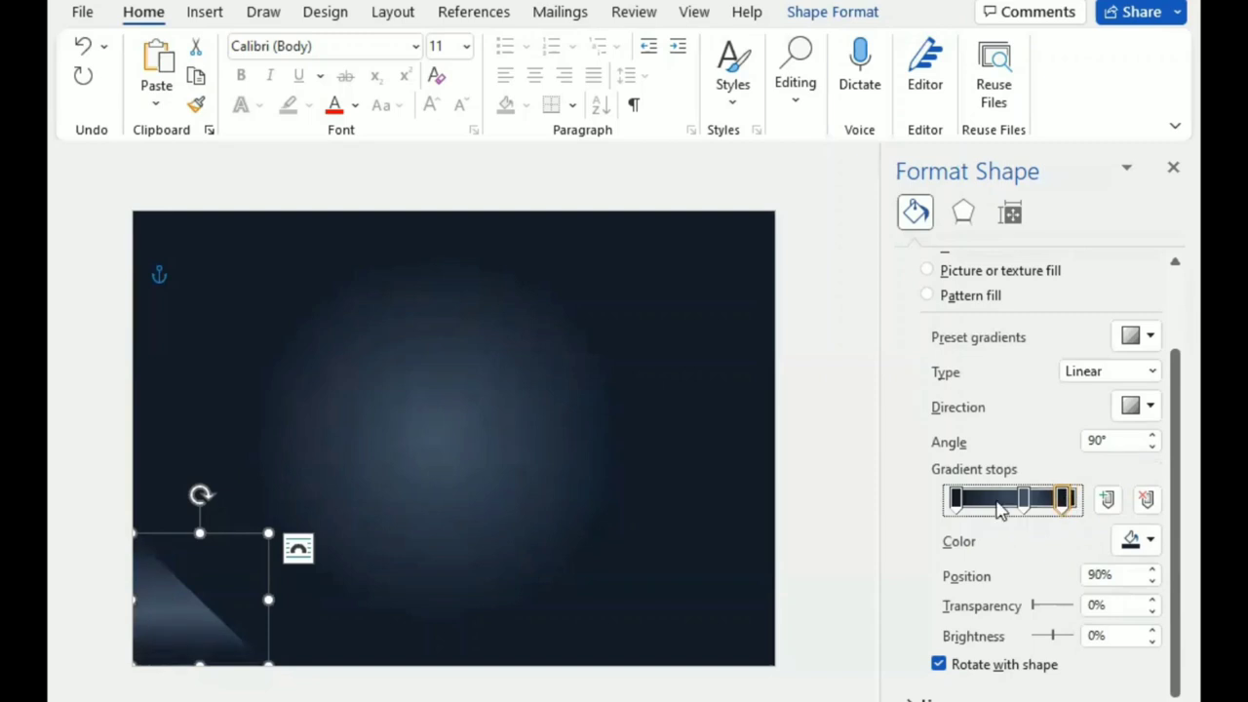
{"action": "left_click_drag", "start_coordinate": [971, 499], "coordinate": [990, 499]}
Step: Close the formatting pane and enlarge the purple triangle up and to the right
{"action": "left_click", "coordinate": [1173, 168]}
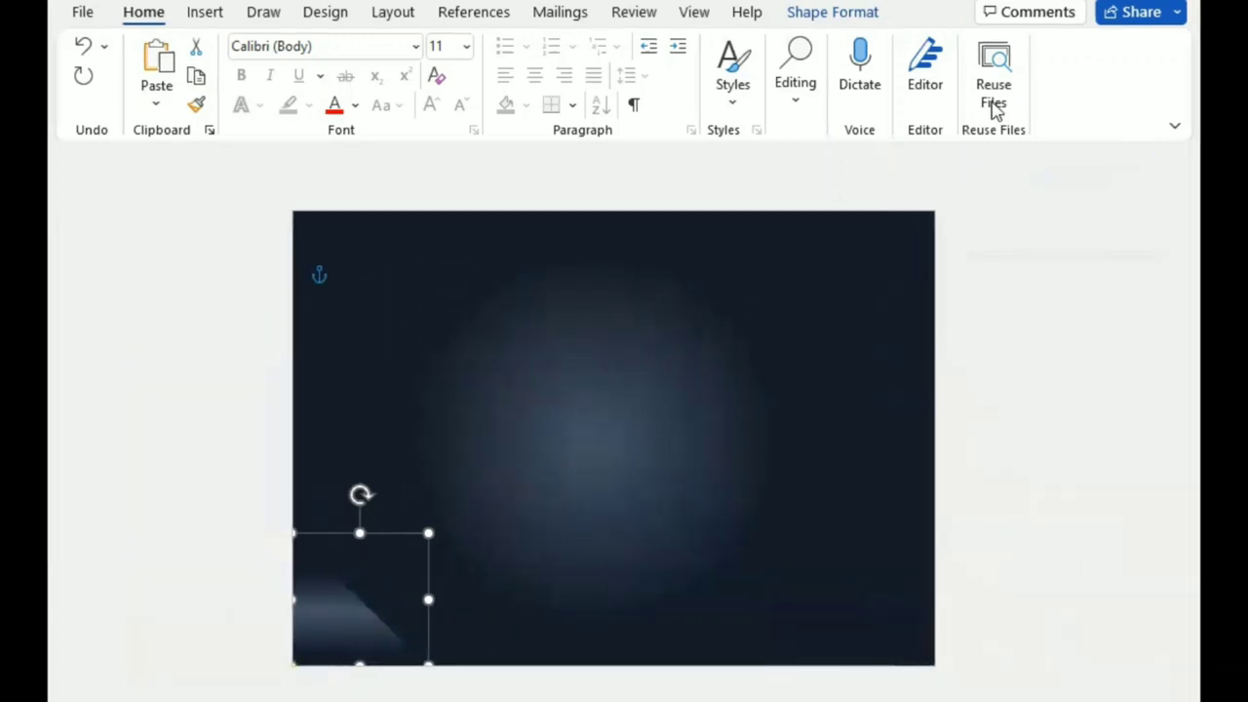
{"action": "left_click", "coordinate": [831, 12]}
{"action": "left_click", "coordinate": [827, 73]}
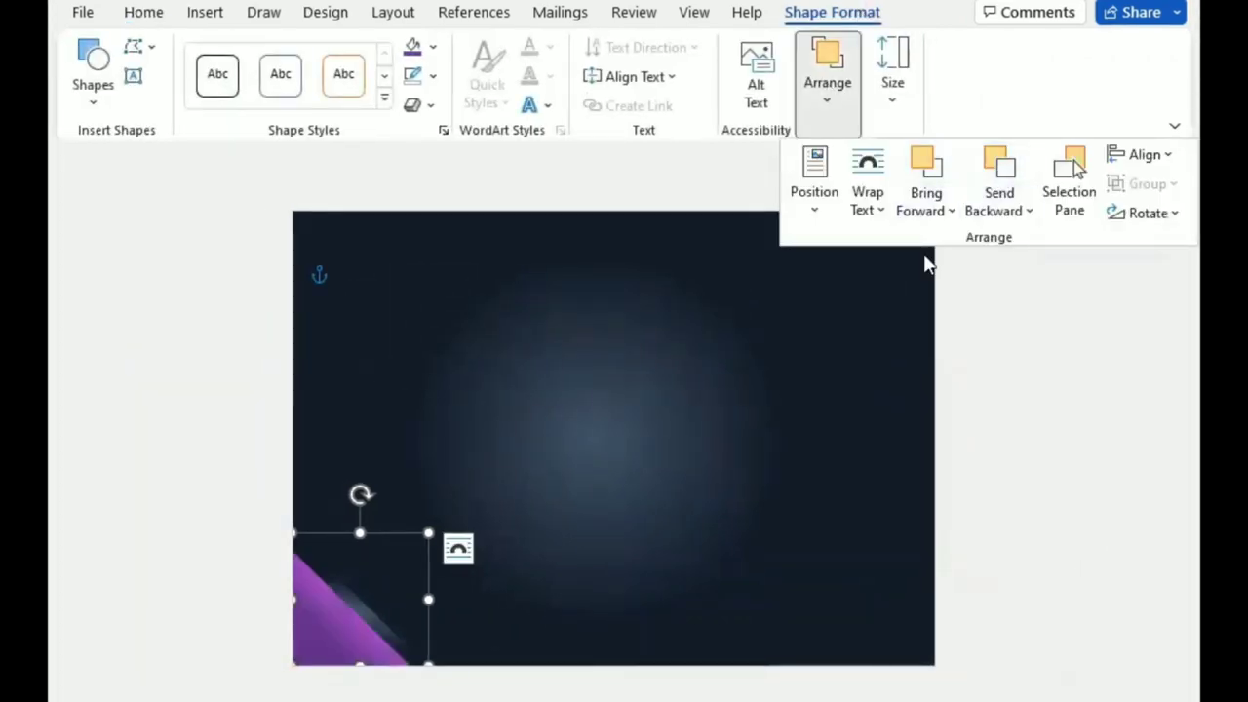
{"action": "left_click", "coordinate": [439, 533]}
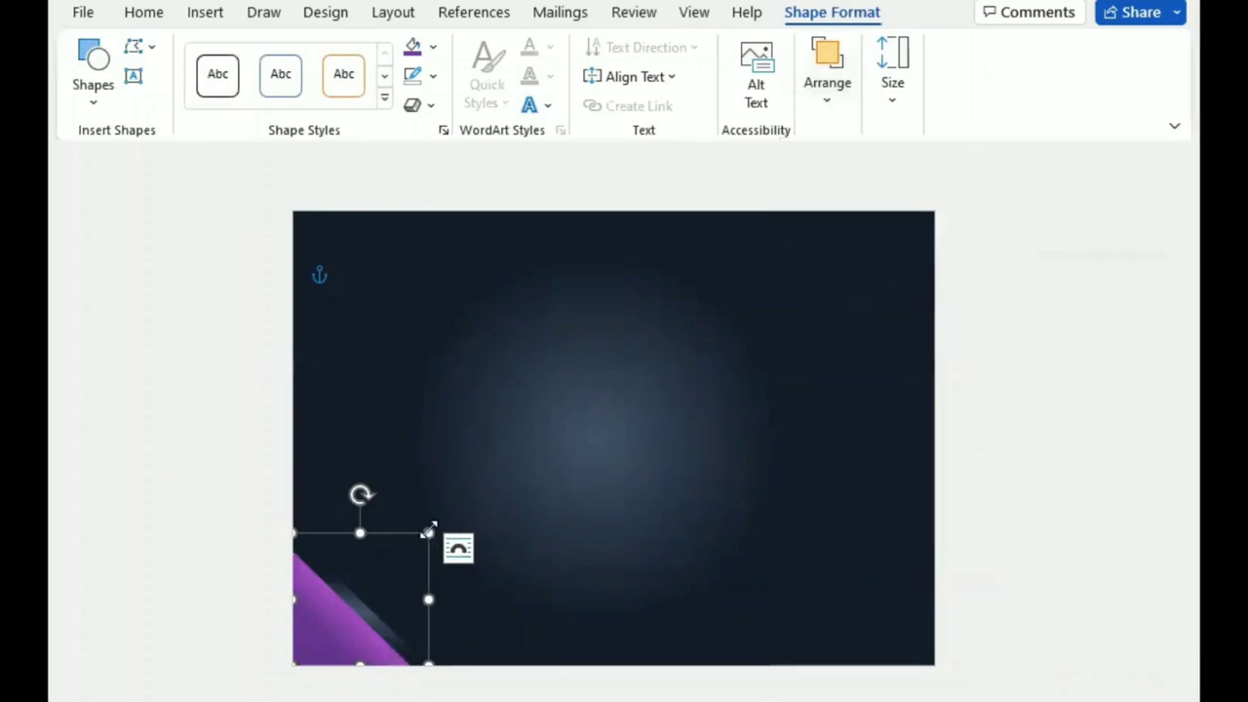
{"action": "left_click_drag", "start_coordinate": [429, 533], "coordinate": [411, 550]}
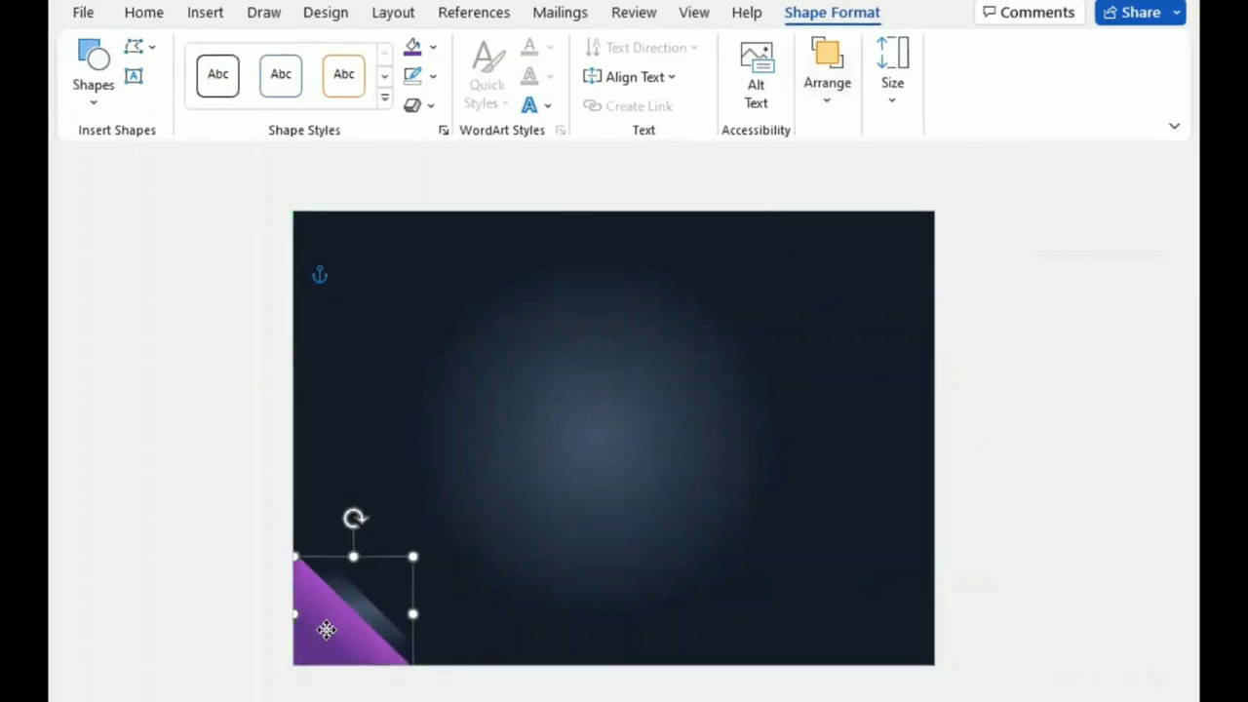
{"action": "left_click_drag", "start_coordinate": [410, 551], "coordinate": [447, 506]}
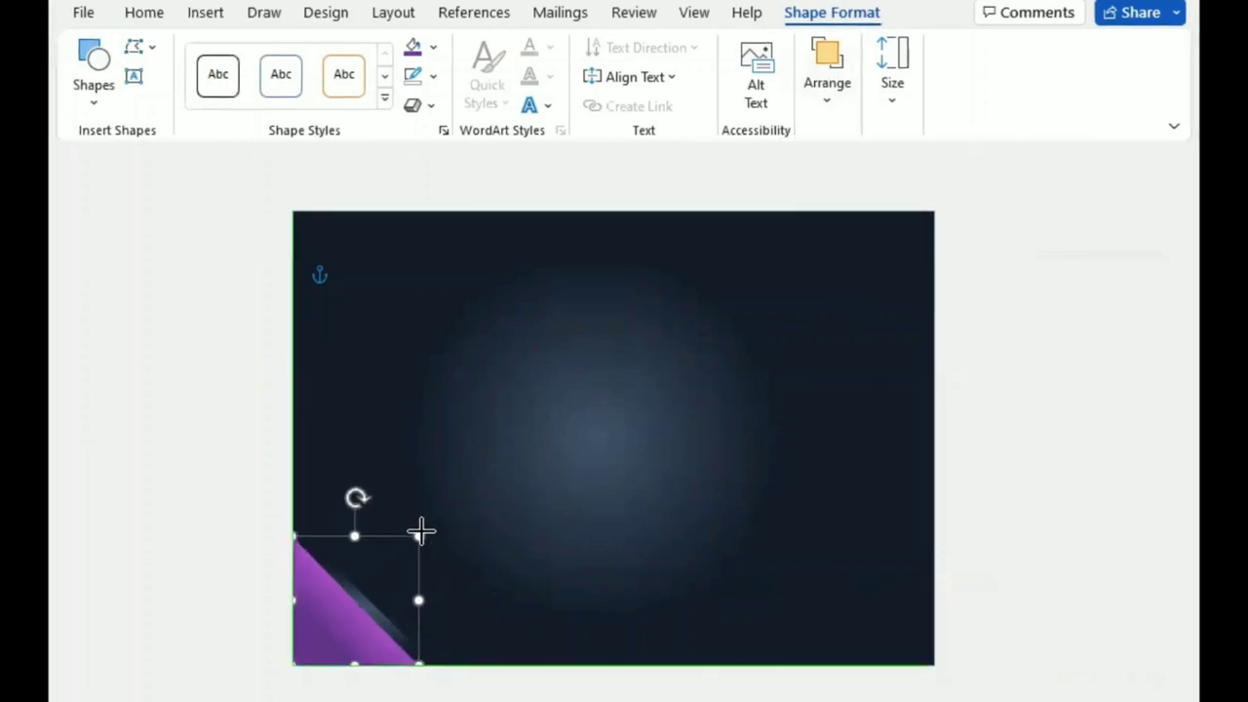
Step: Send the purple triangle behind the stripe, trim its size, and enlarge the small corner shape
{"action": "left_click", "coordinate": [828, 98]}
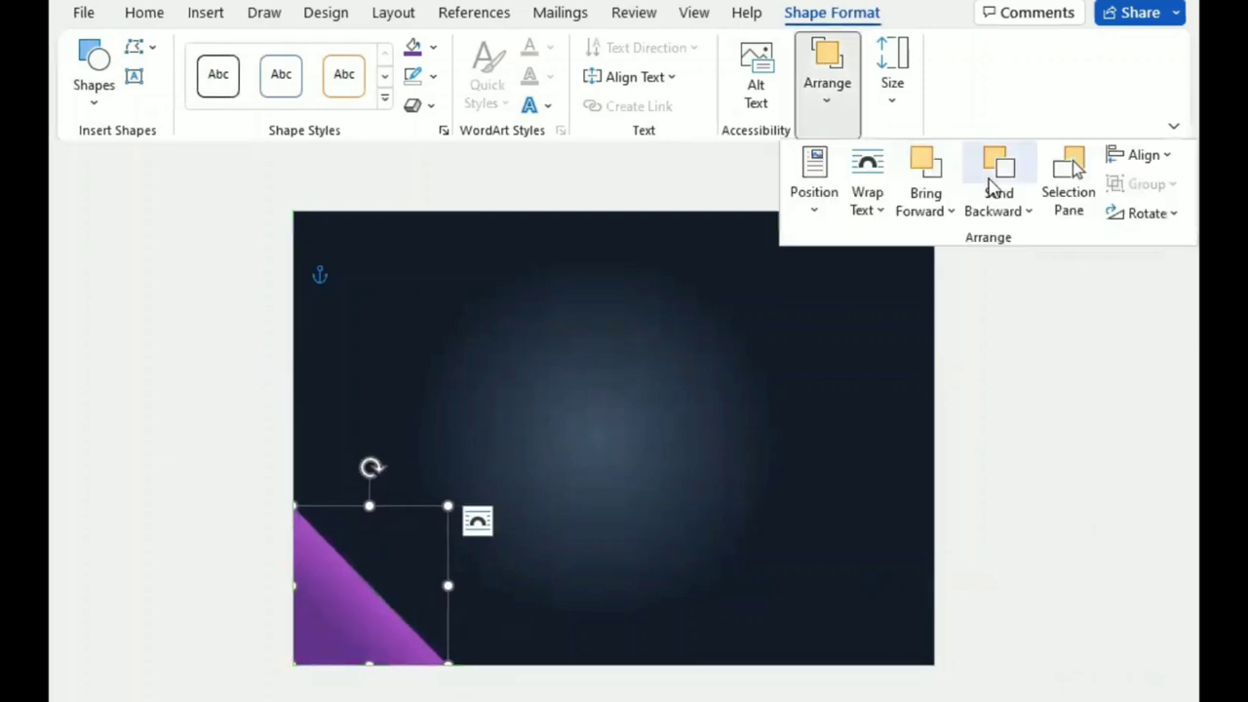
{"action": "left_click", "coordinate": [998, 167]}
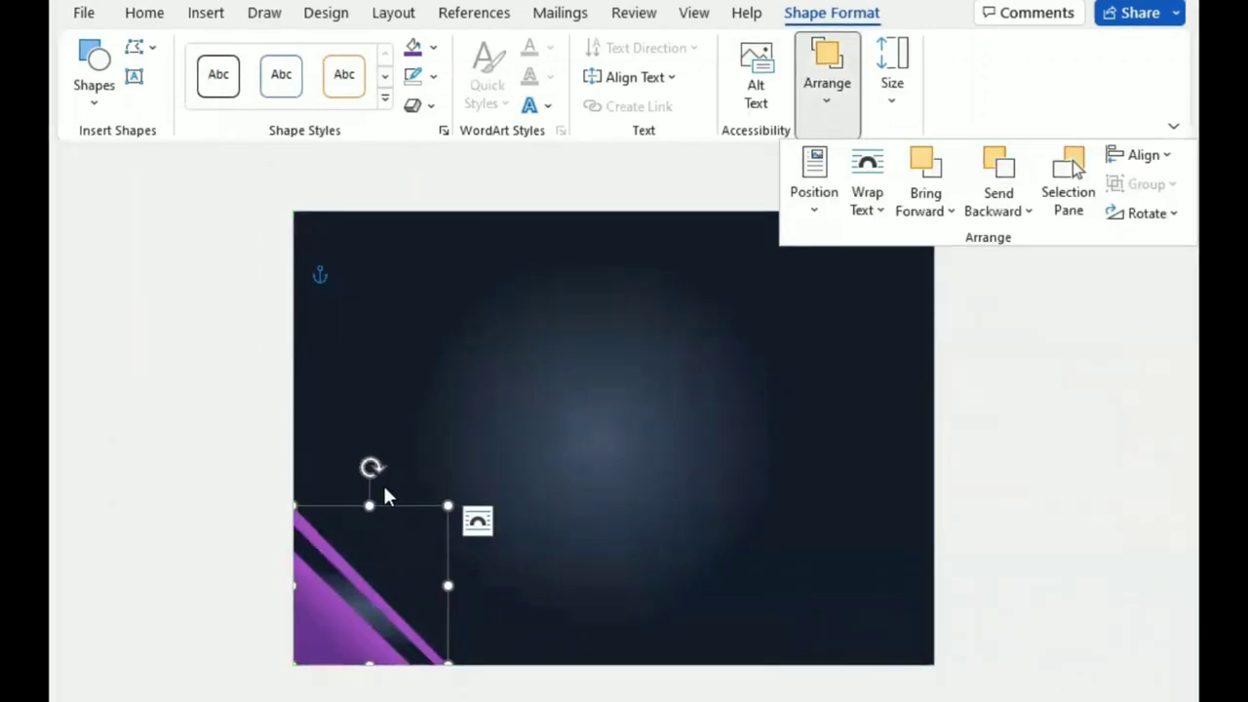
{"action": "left_click_drag", "start_coordinate": [447, 506], "coordinate": [431, 490]}
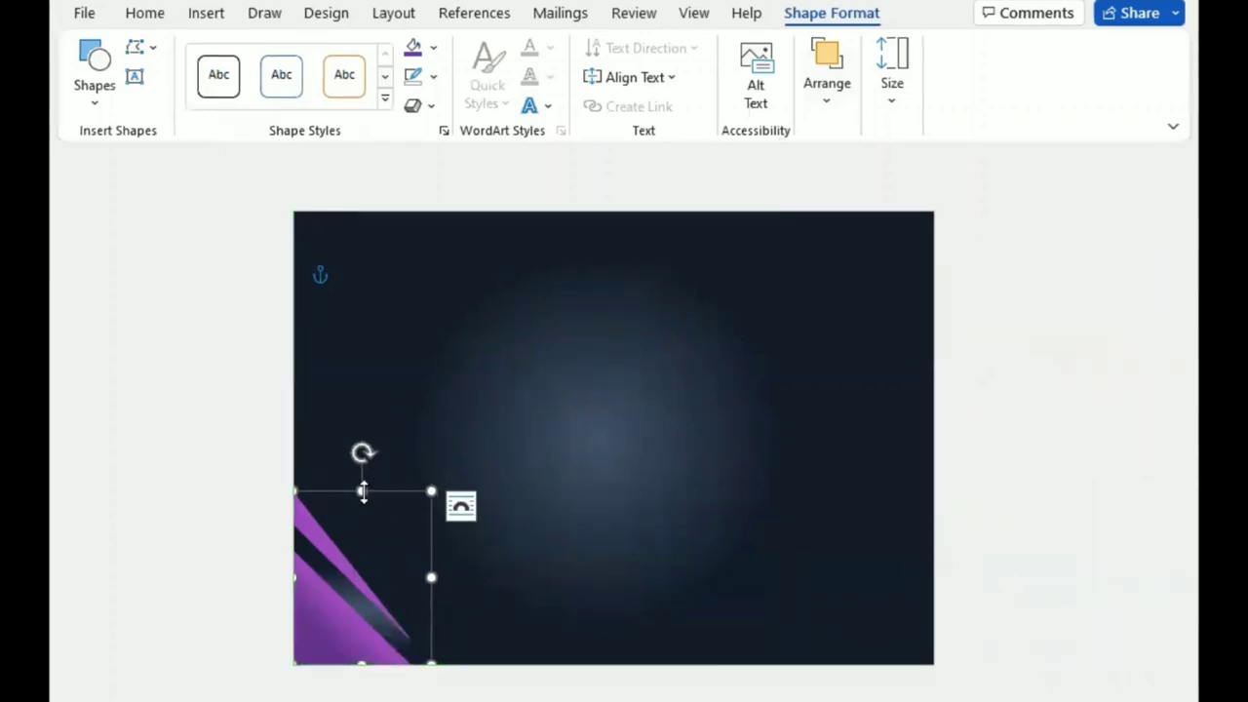
{"action": "left_click_drag", "start_coordinate": [362, 490], "coordinate": [361, 485]}
{"action": "left_click", "coordinate": [321, 599]}
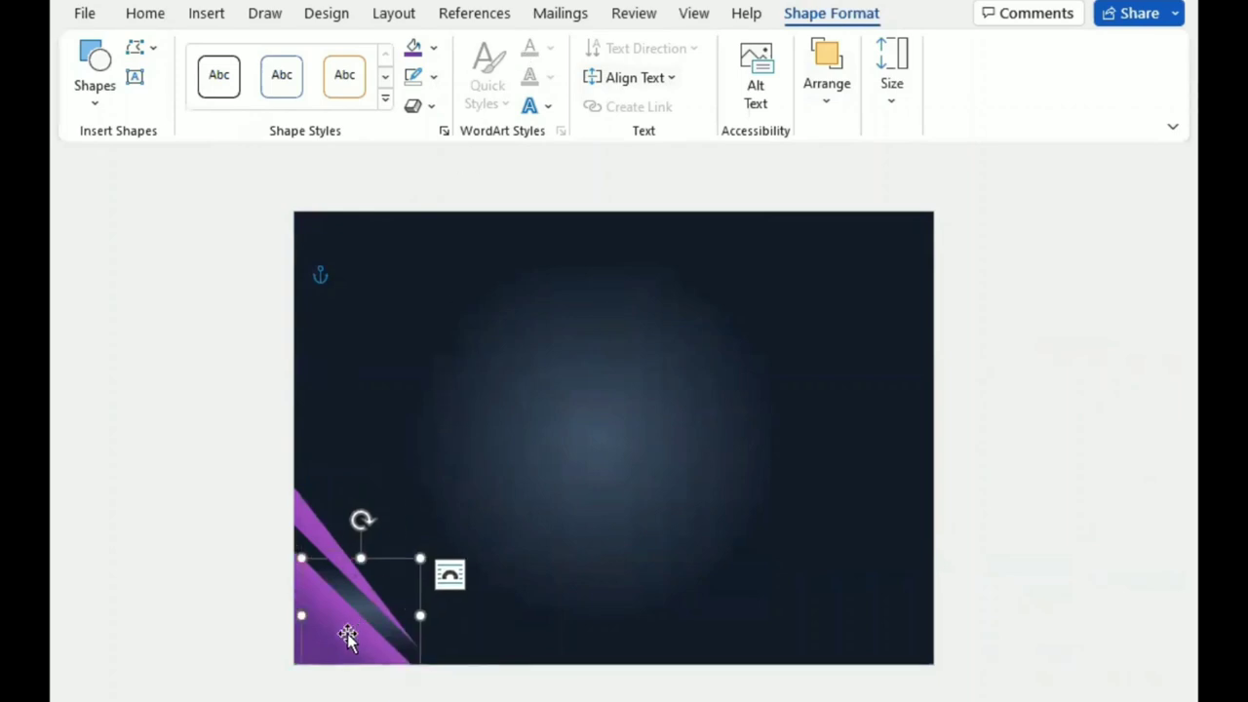
{"action": "left_click_drag", "start_coordinate": [348, 634], "coordinate": [335, 621]}
{"action": "left_click_drag", "start_coordinate": [410, 549], "coordinate": [414, 541]}
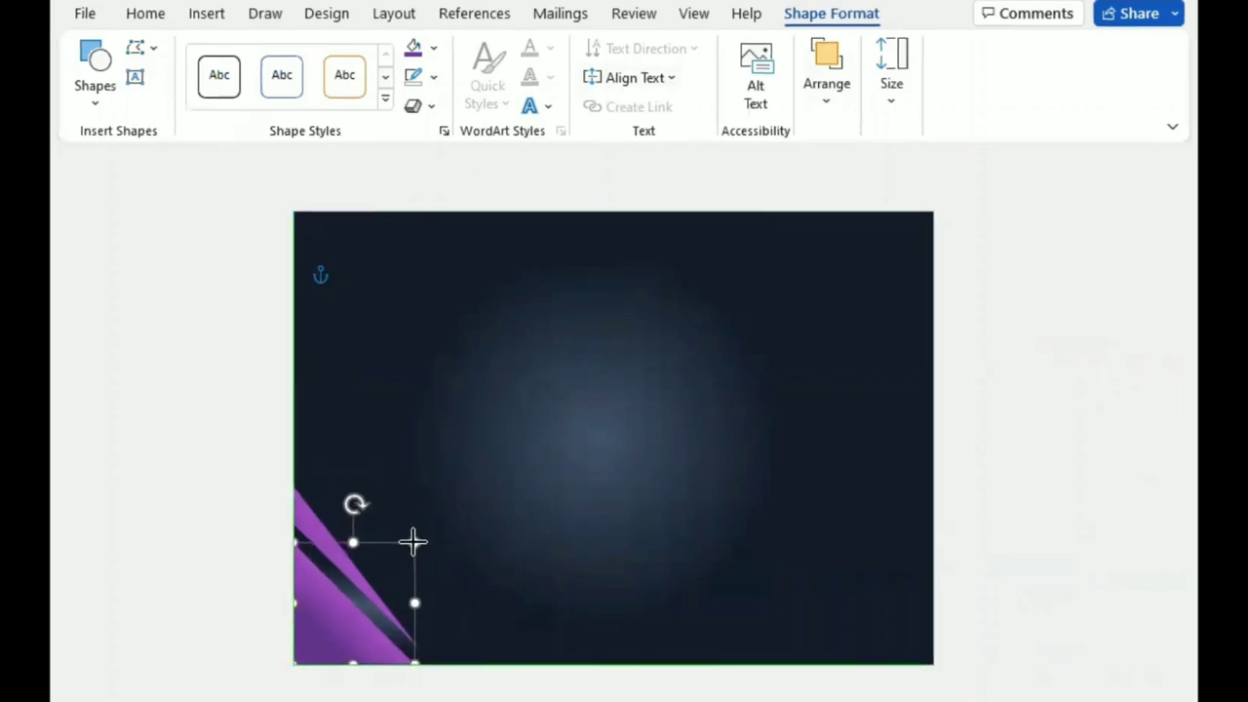
Step: Fill the small triangle with gold and light-gold gradient stops at 45°, one stop at 24%
{"action": "left_click", "coordinate": [437, 52]}
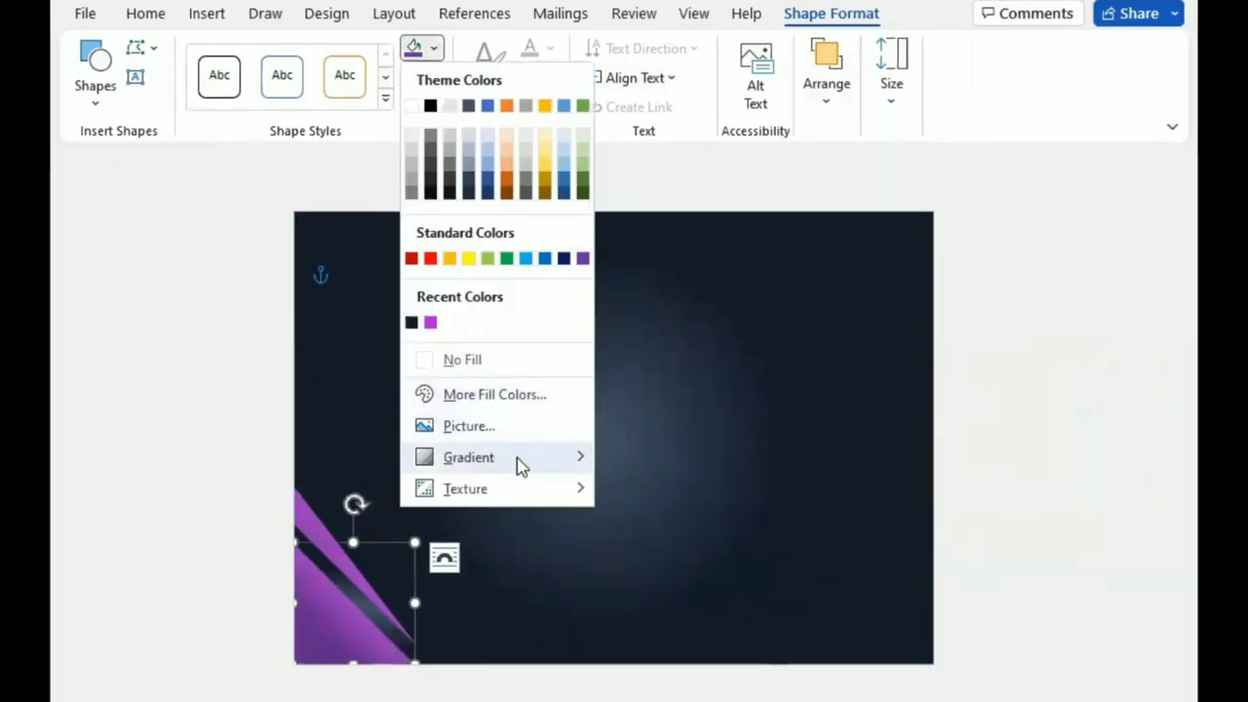
{"action": "mouse_move", "coordinate": [526, 458]}
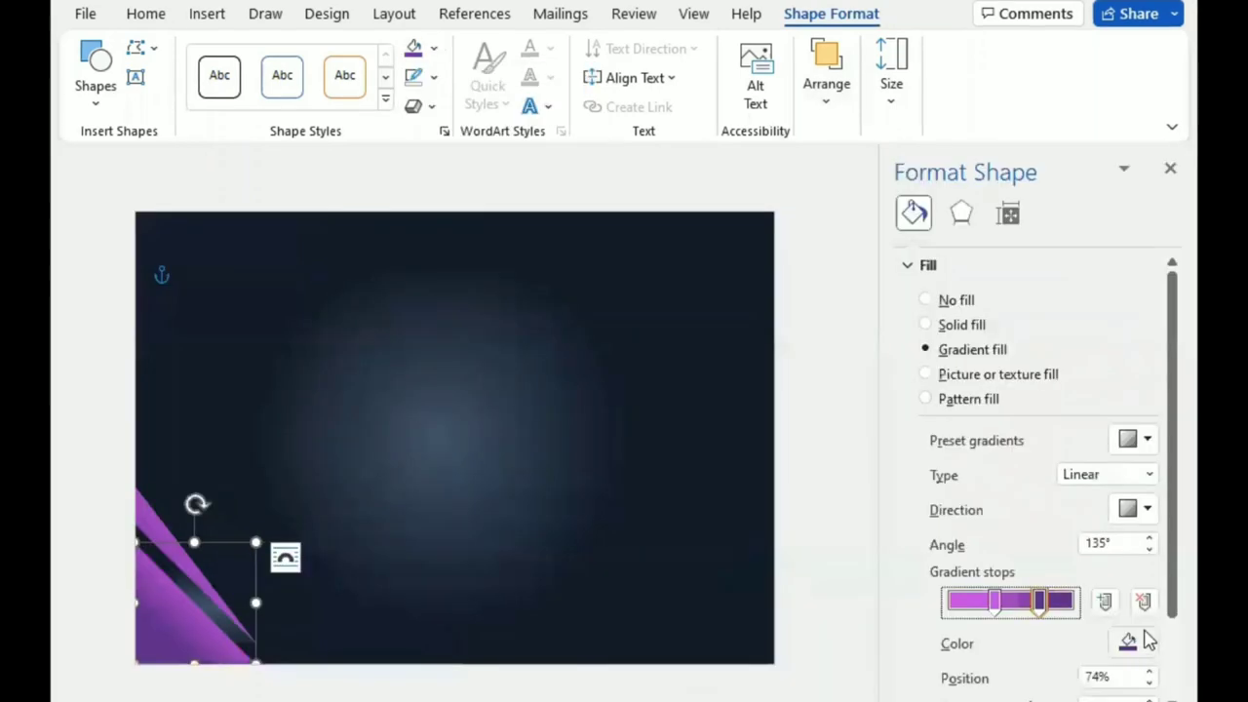
{"action": "left_click", "coordinate": [1147, 640]}
{"action": "left_click", "coordinate": [1148, 365]}
{"action": "left_click", "coordinate": [992, 597]}
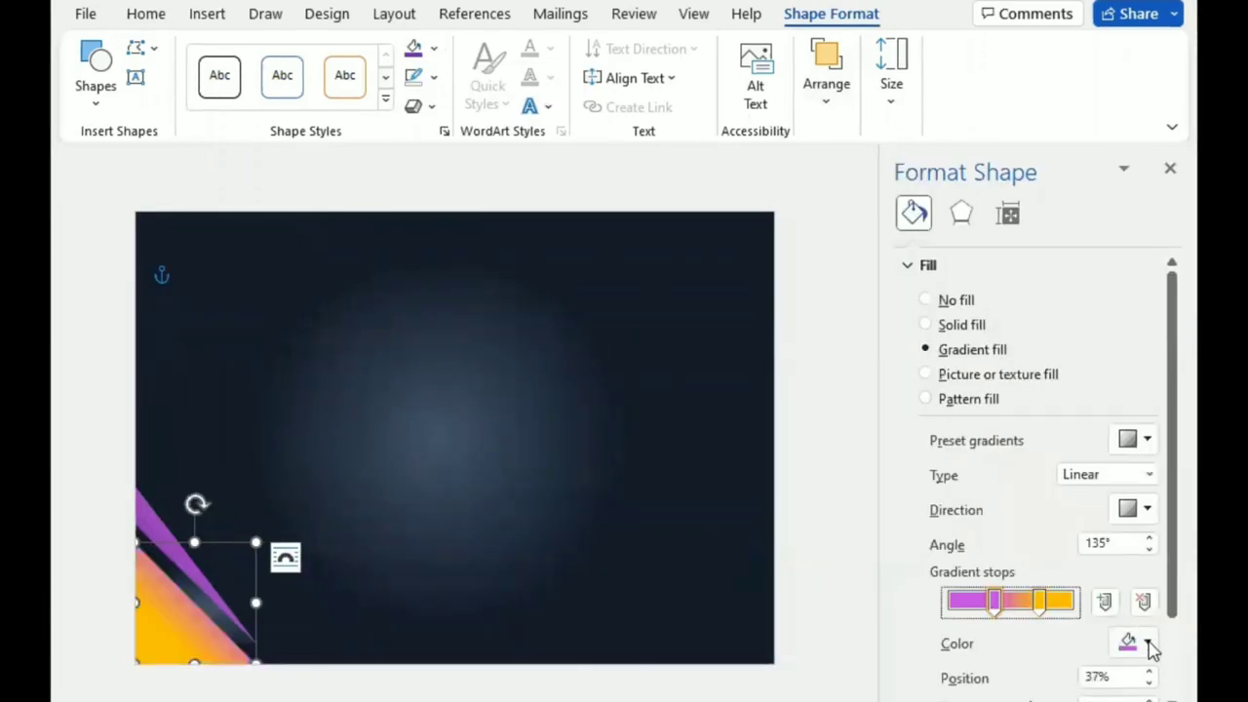
{"action": "left_click", "coordinate": [1147, 640]}
{"action": "left_click", "coordinate": [1150, 418]}
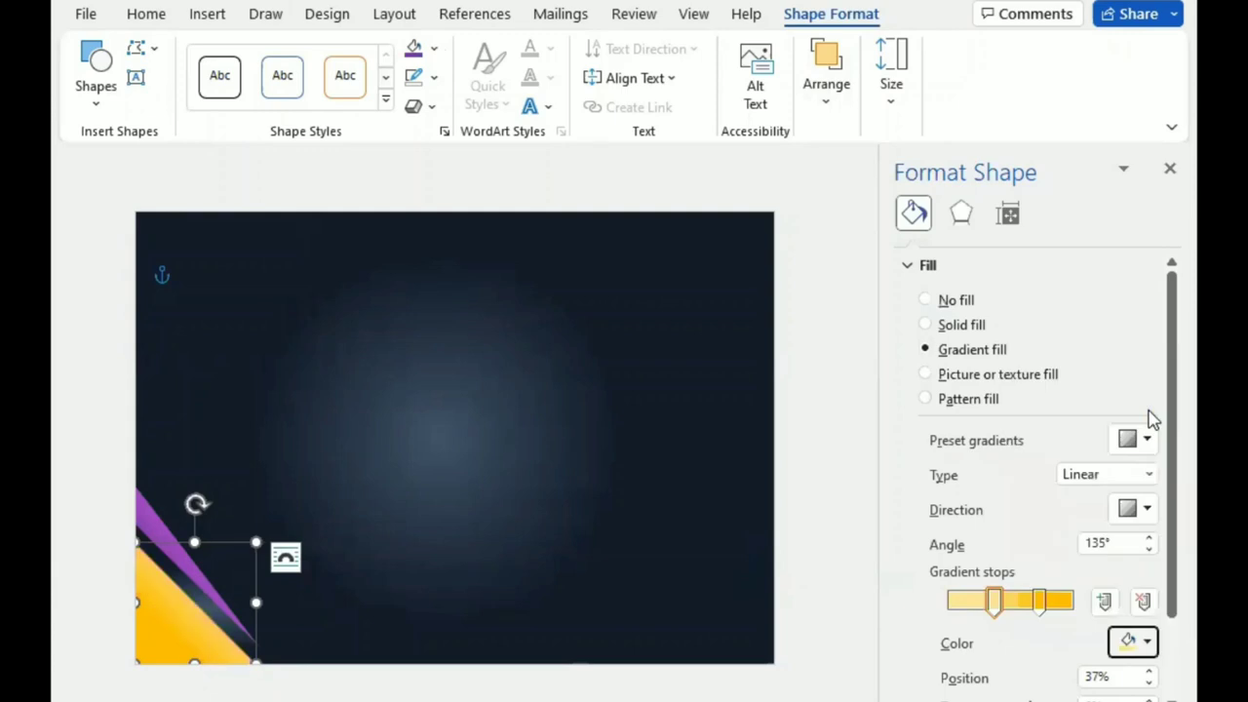
{"action": "left_click", "coordinate": [1146, 508]}
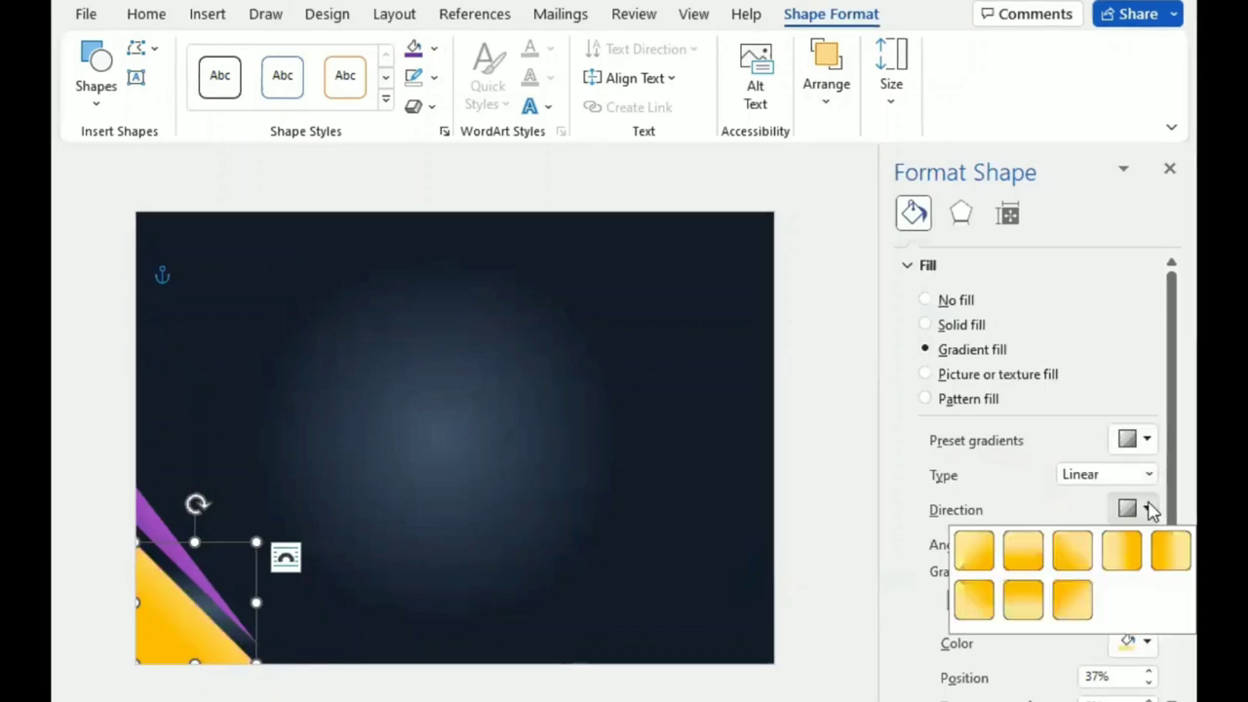
{"action": "left_click", "coordinate": [973, 561]}
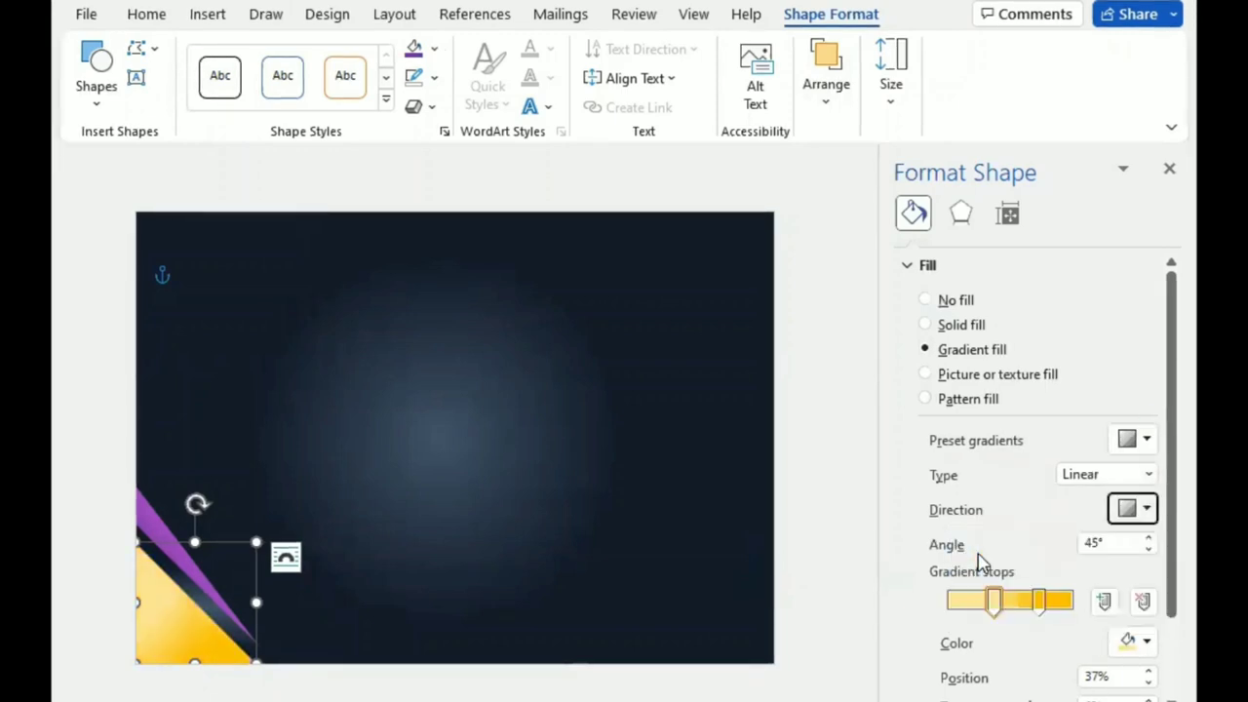
{"action": "mouse_move", "coordinate": [995, 599]}
{"action": "left_mouse_down"}
{"action": "mouse_move", "coordinate": [982, 604]}
{"action": "mouse_move", "coordinate": [1048, 601]}
{"action": "left_mouse_up"}
Step: Send the gold triangle behind the purple stripe, then reposition and enlarge it in the corner
{"action": "left_click", "coordinate": [1168, 168]}
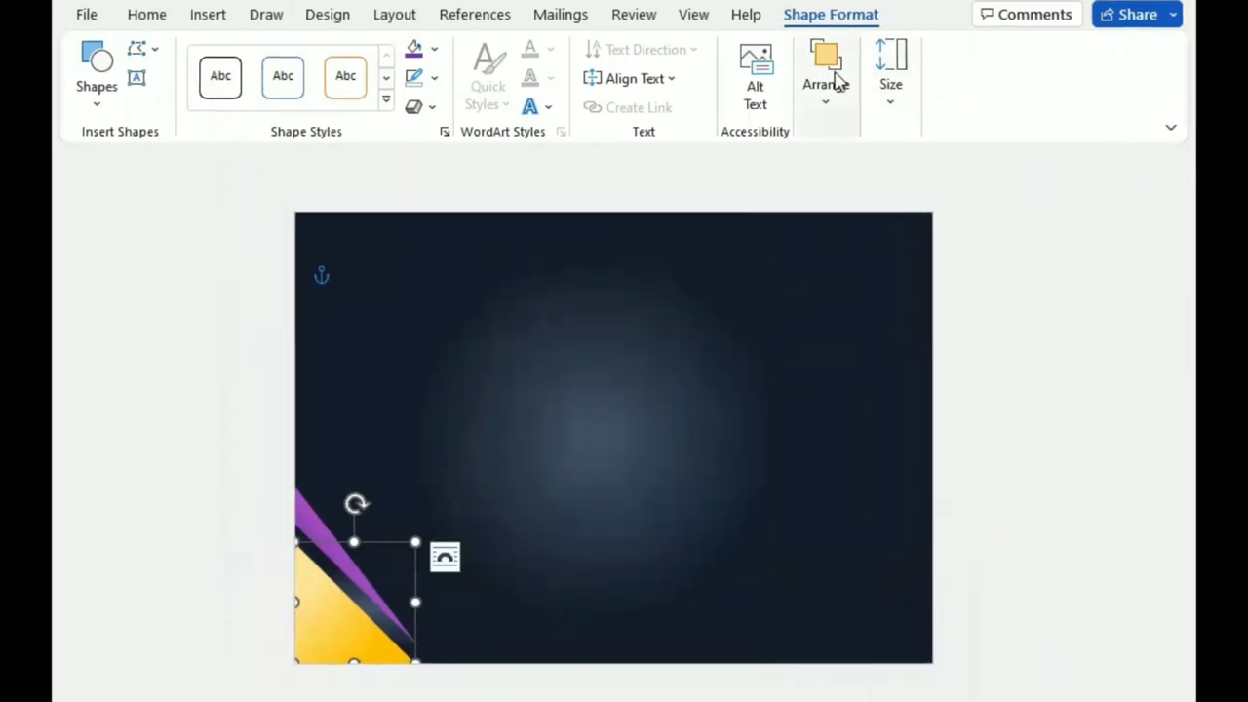
{"action": "left_click", "coordinate": [825, 73]}
{"action": "left_click", "coordinate": [997, 170]}
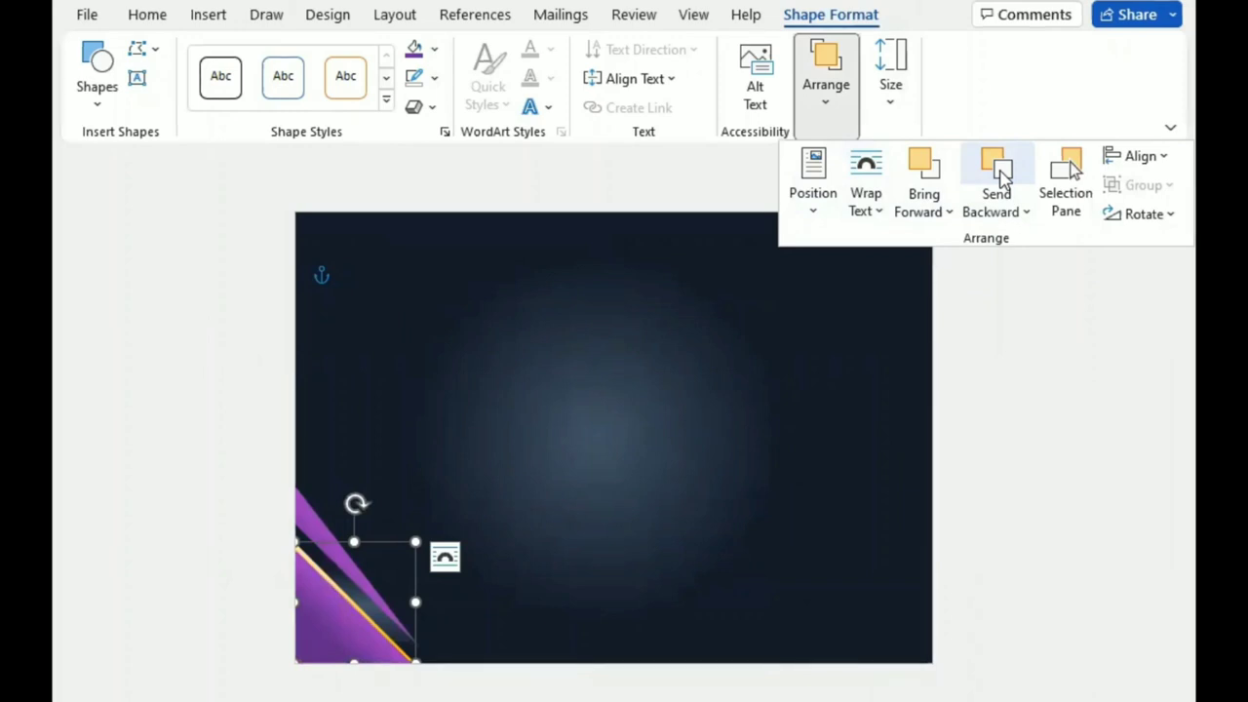
{"action": "left_click", "coordinate": [734, 497]}
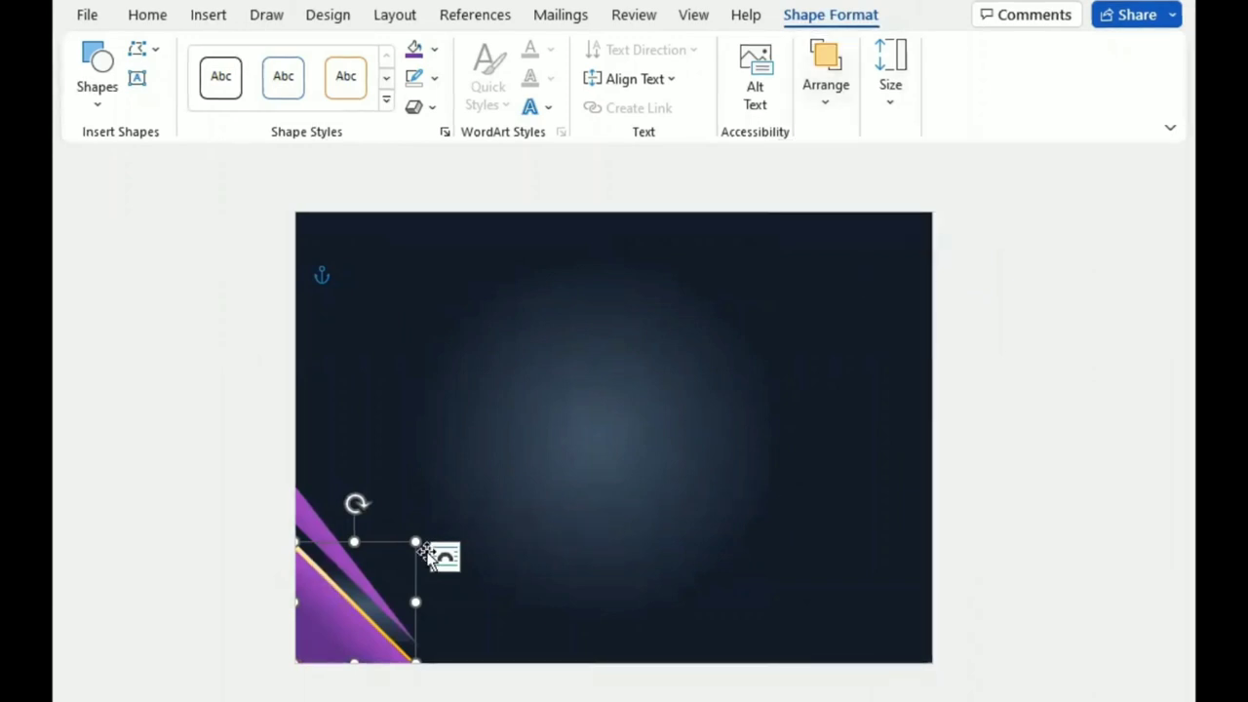
{"action": "left_click_drag", "start_coordinate": [354, 542], "coordinate": [353, 543]}
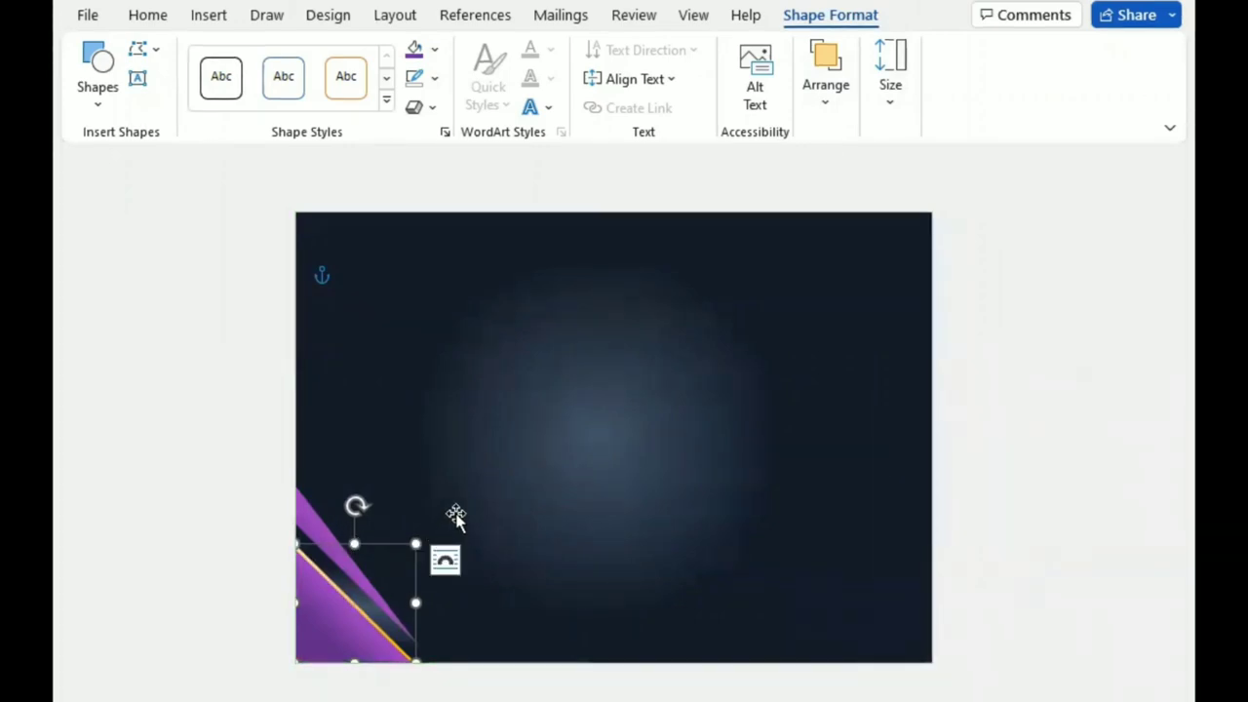
{"action": "left_click_drag", "start_coordinate": [343, 640], "coordinate": [332, 638]}
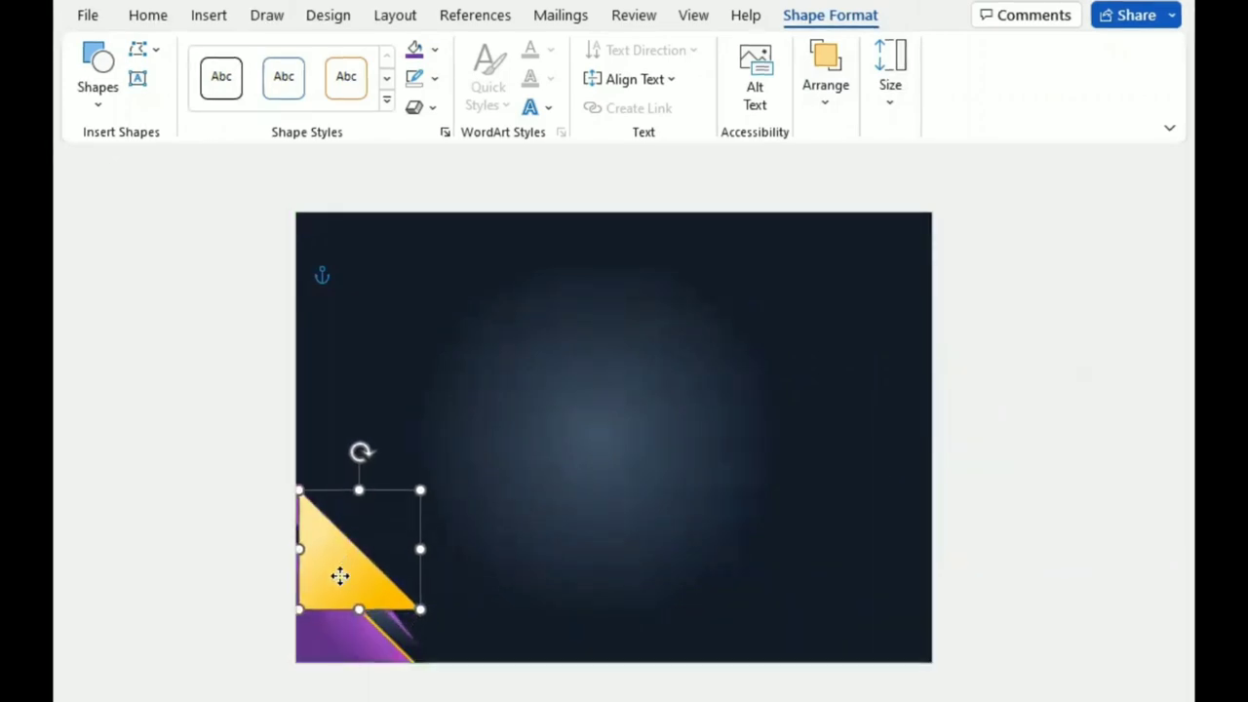
{"action": "left_click_drag", "start_coordinate": [416, 544], "coordinate": [427, 478]}
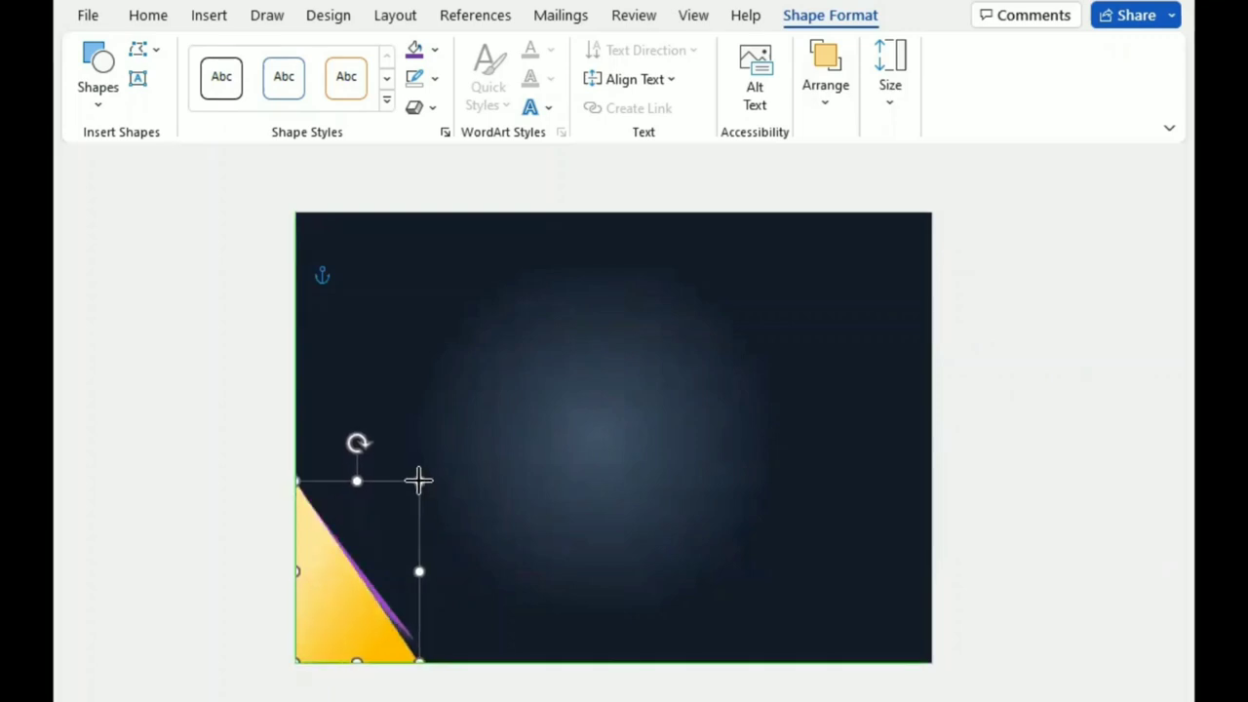
{"action": "left_click_drag", "start_coordinate": [434, 478], "coordinate": [436, 480]}
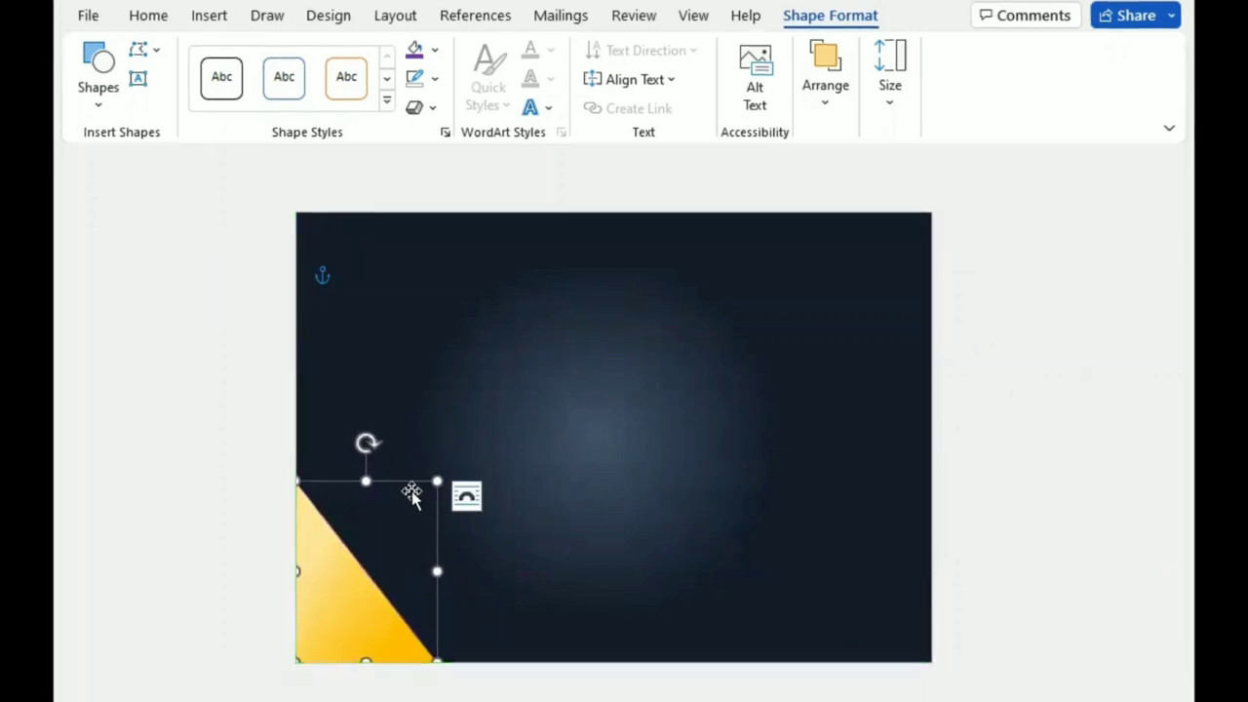
Step: Push the yellow triangle behind the purple layers, slim the purple shape, and paste a yellow copy
{"action": "left_click", "coordinate": [826, 93]}
{"action": "left_click", "coordinate": [1014, 192]}
{"action": "left_click", "coordinate": [1010, 192]}
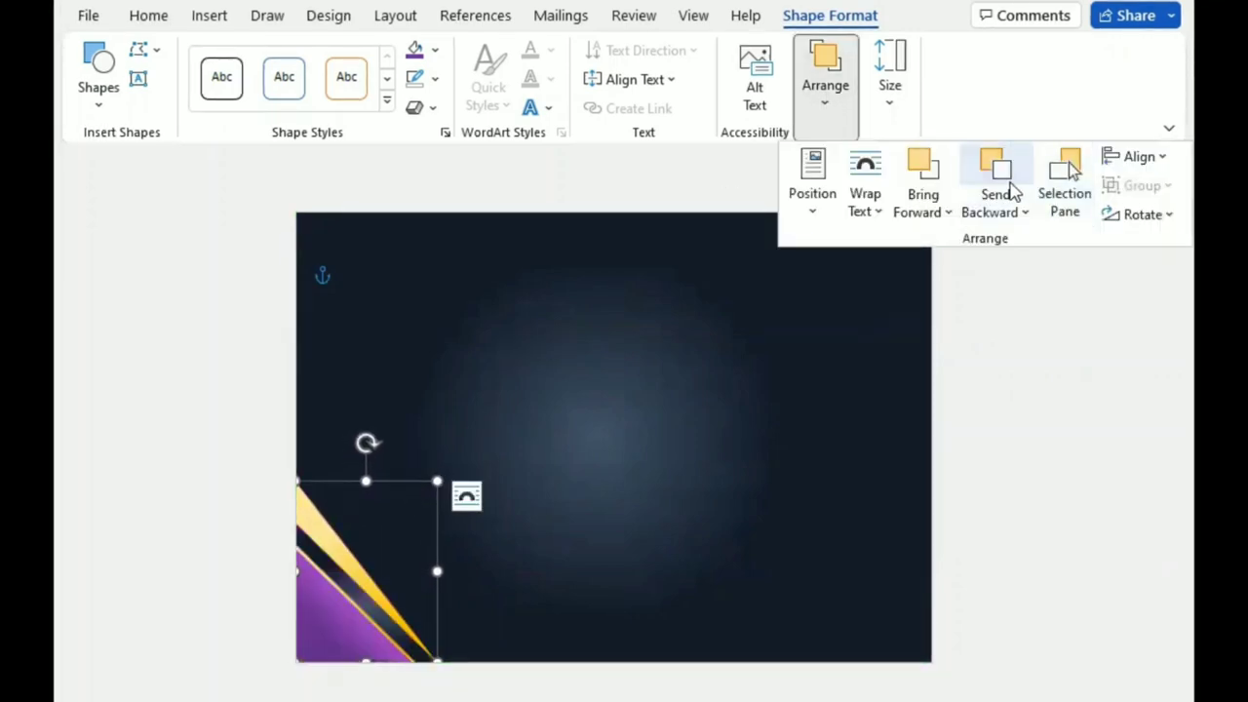
{"action": "left_click", "coordinate": [1011, 192]}
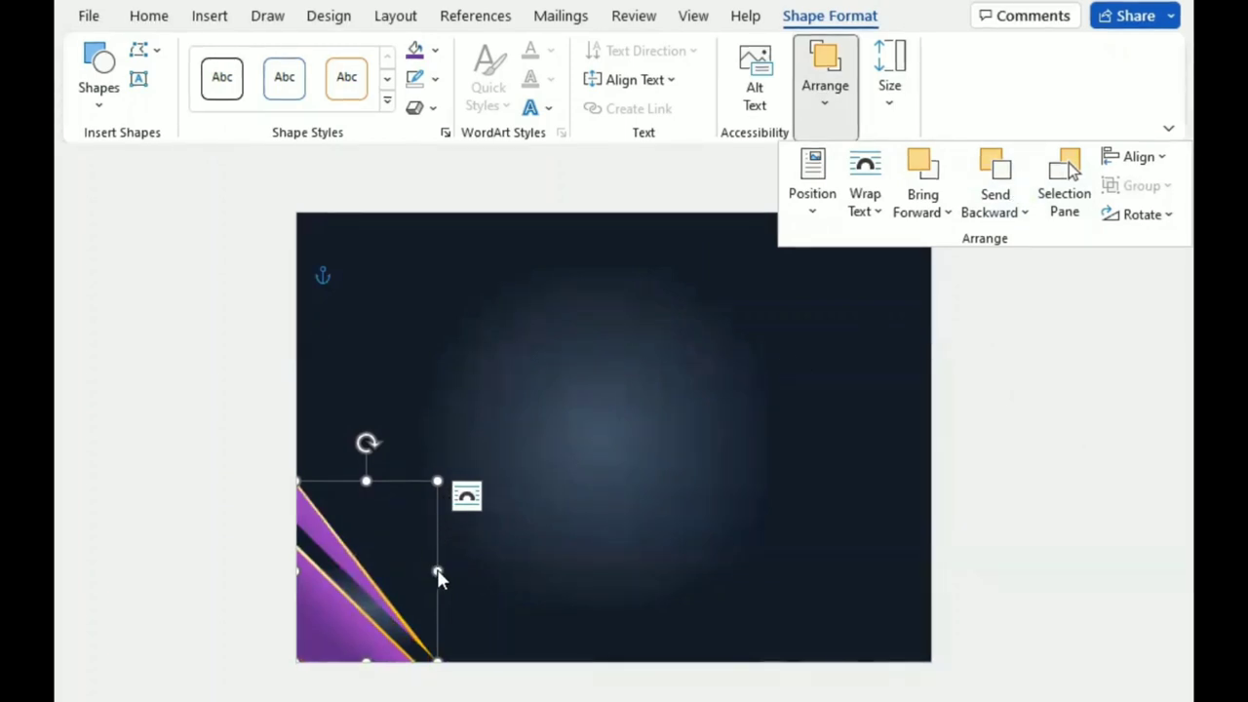
{"action": "left_click_drag", "start_coordinate": [438, 571], "coordinate": [427, 571]}
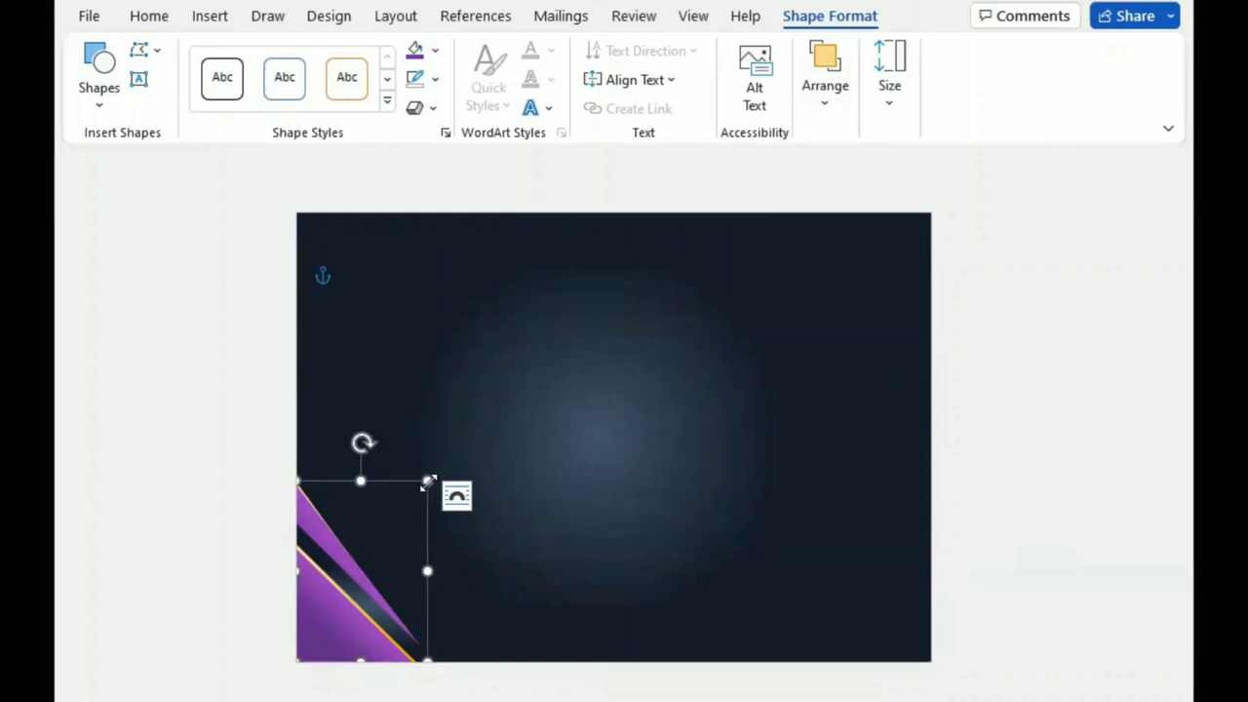
{"action": "left_click_drag", "start_coordinate": [429, 482], "coordinate": [432, 475]}
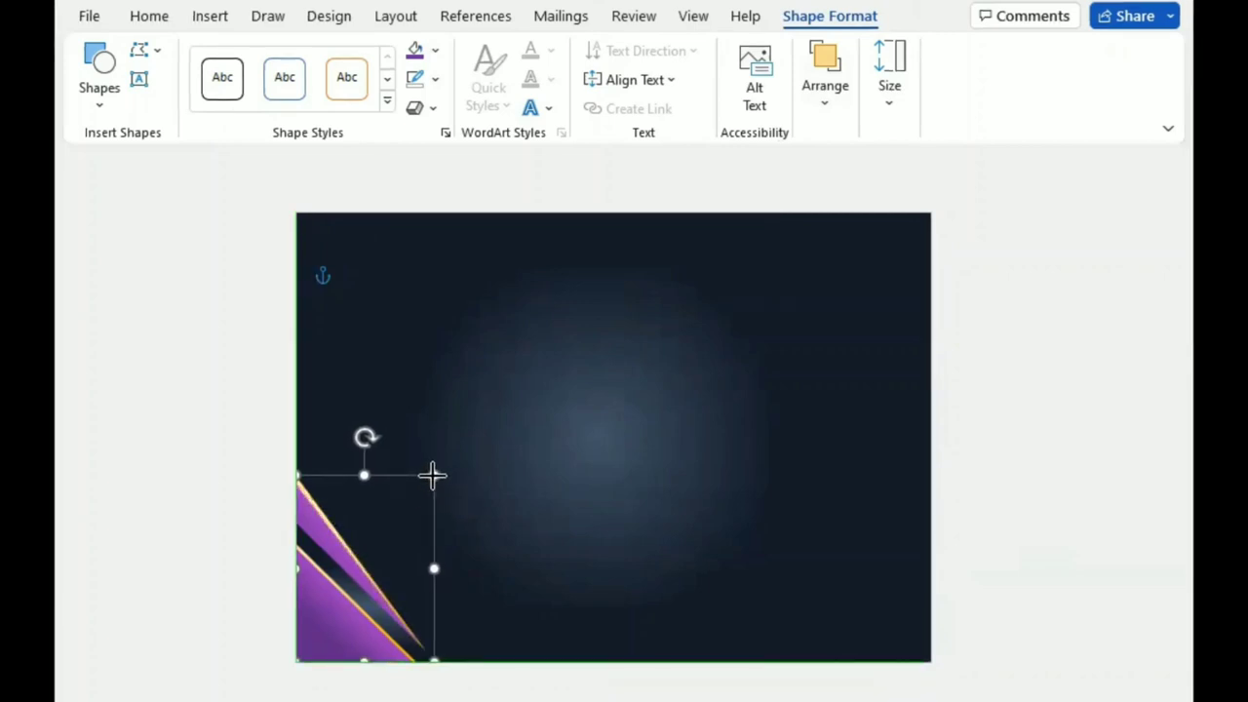
{"action": "key", "text": "ctrl+v"}
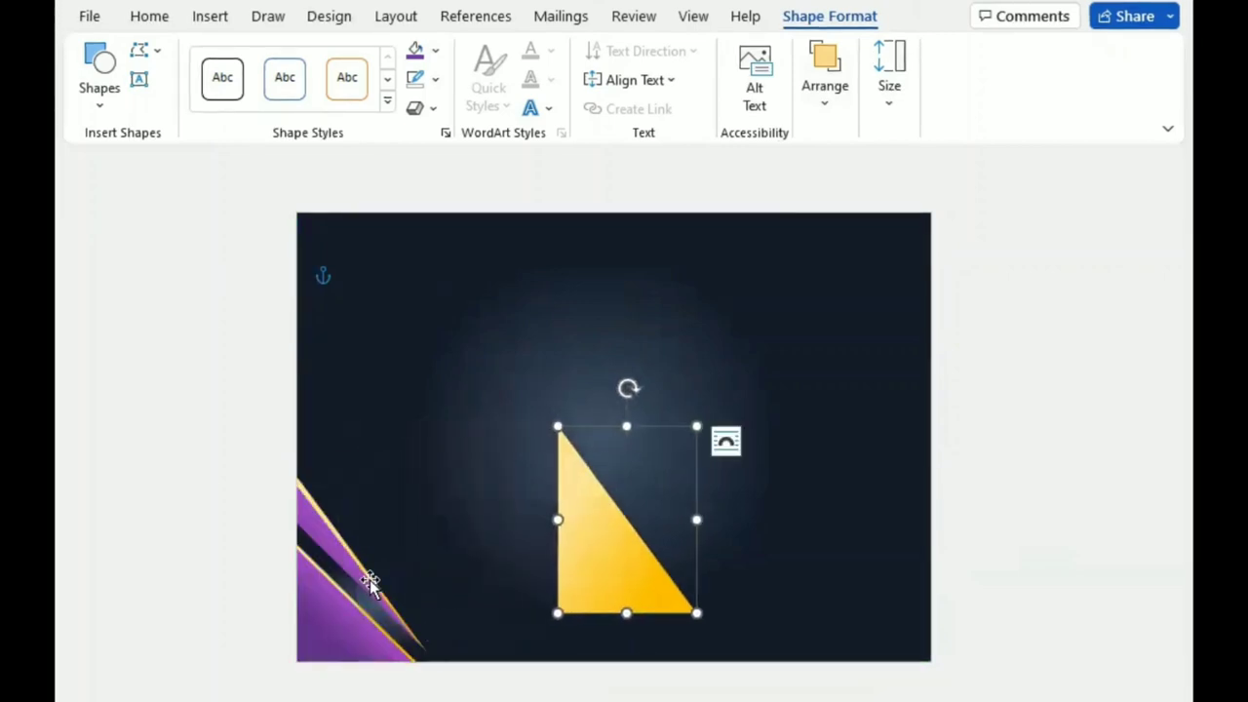
{"action": "left_click", "coordinate": [321, 535]}
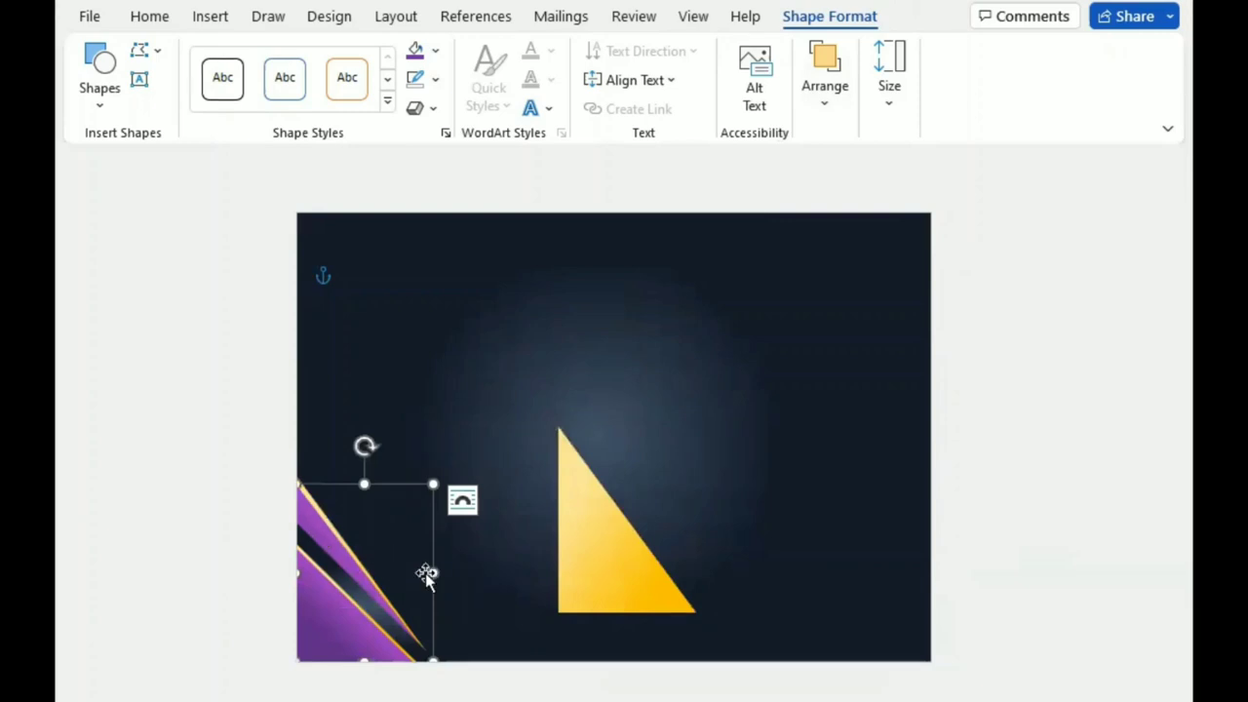
Step: Nudge the purple corner triangle slightly left into place over the dark triangle
{"action": "left_click_drag", "start_coordinate": [426, 575], "coordinate": [428, 571]}
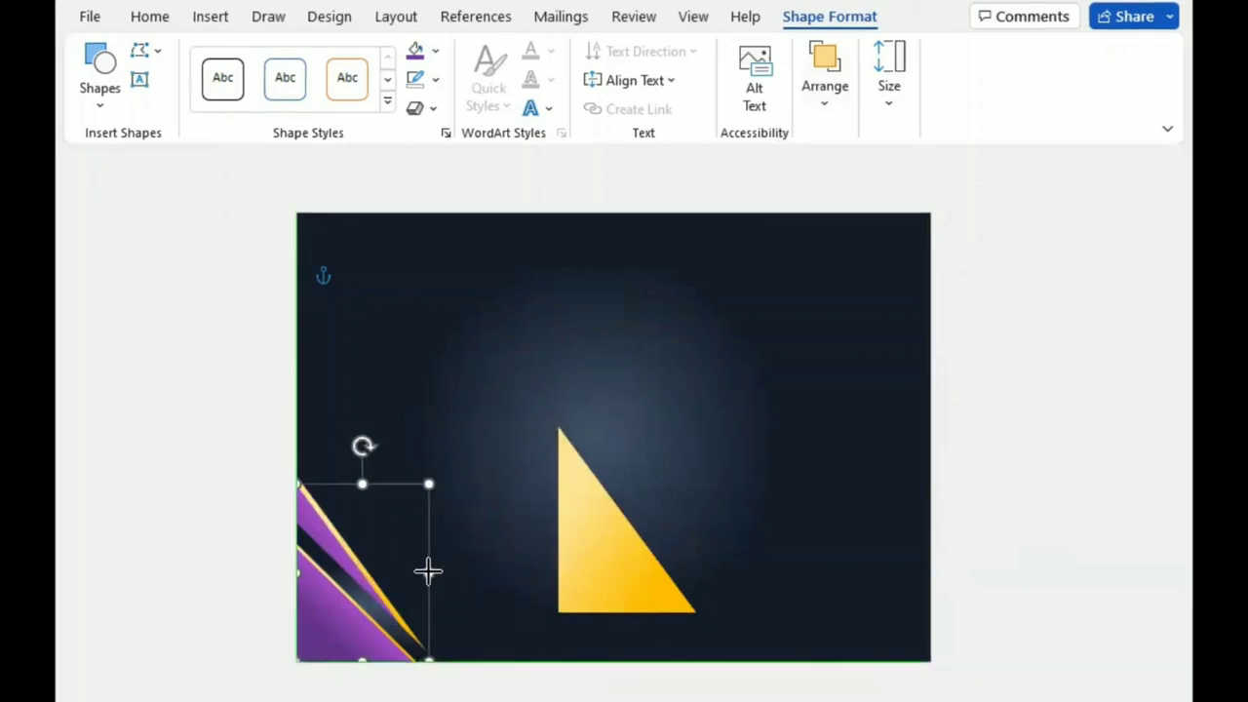
{"action": "left_click", "coordinate": [343, 464]}
{"action": "left_click", "coordinate": [302, 487]}
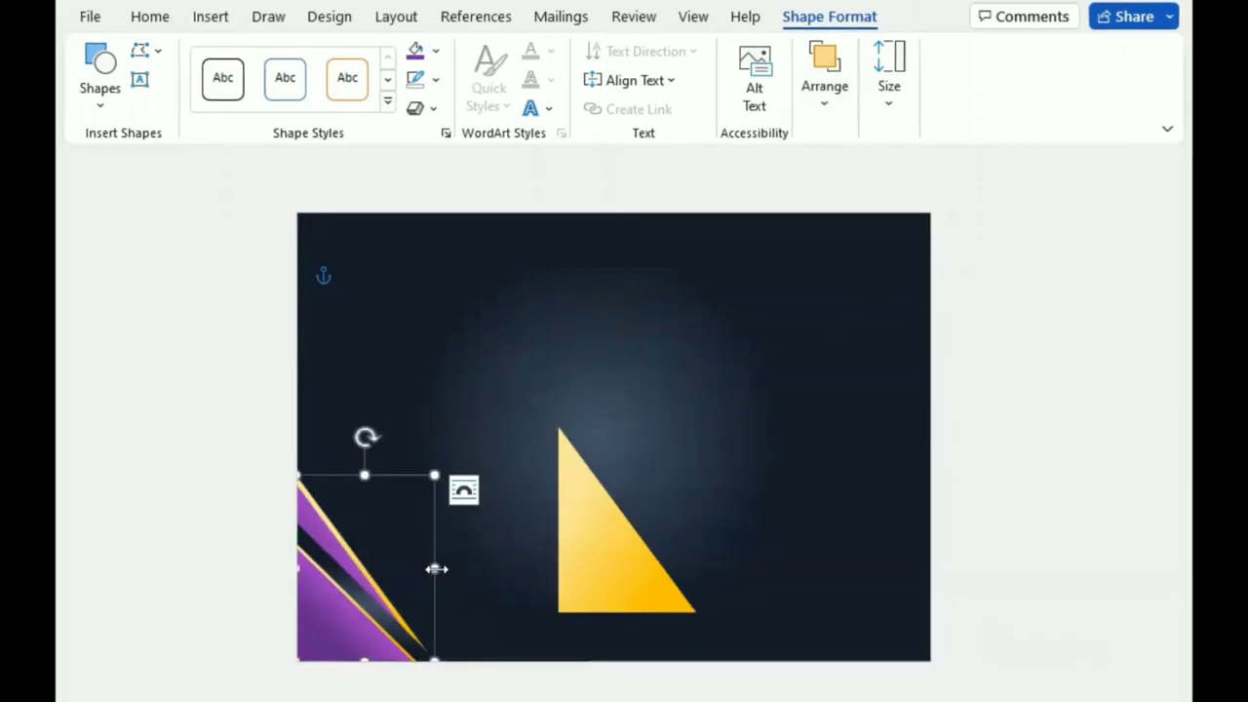
{"action": "left_click_drag", "start_coordinate": [435, 568], "coordinate": [428, 565]}
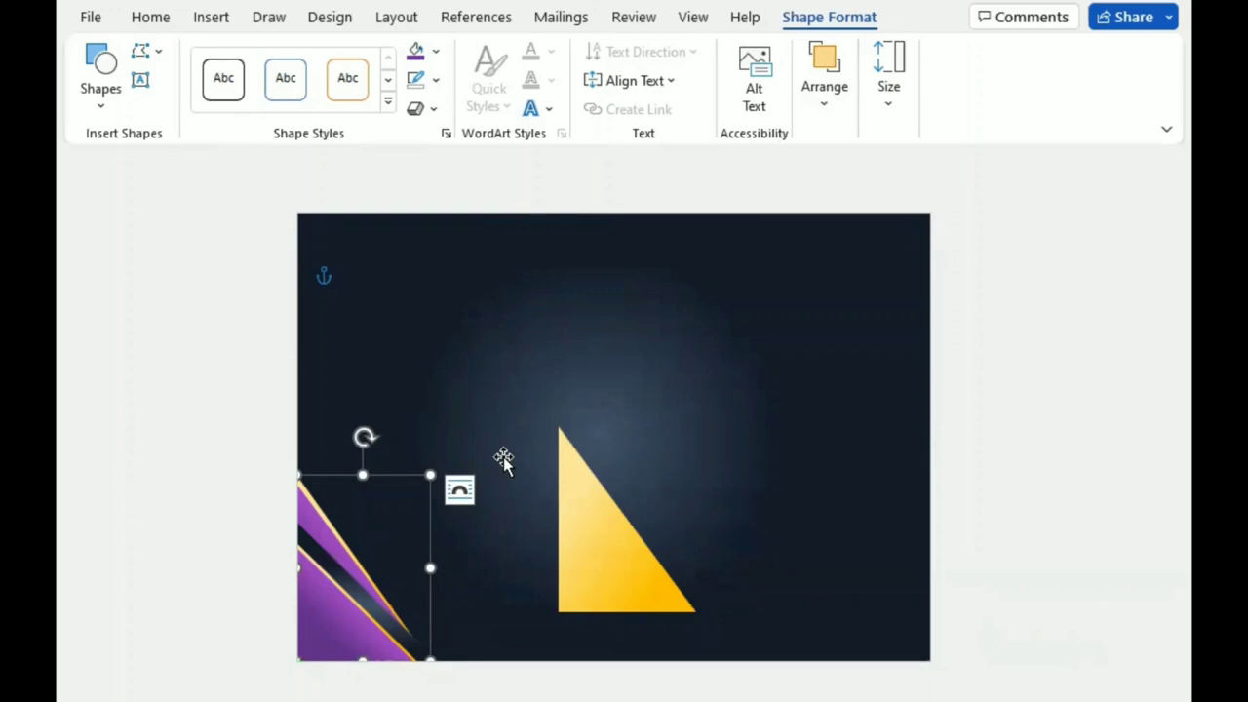
Step: Select both overlapping bottom-left corner triangles and group them into one object
{"action": "left_click", "coordinate": [824, 85]}
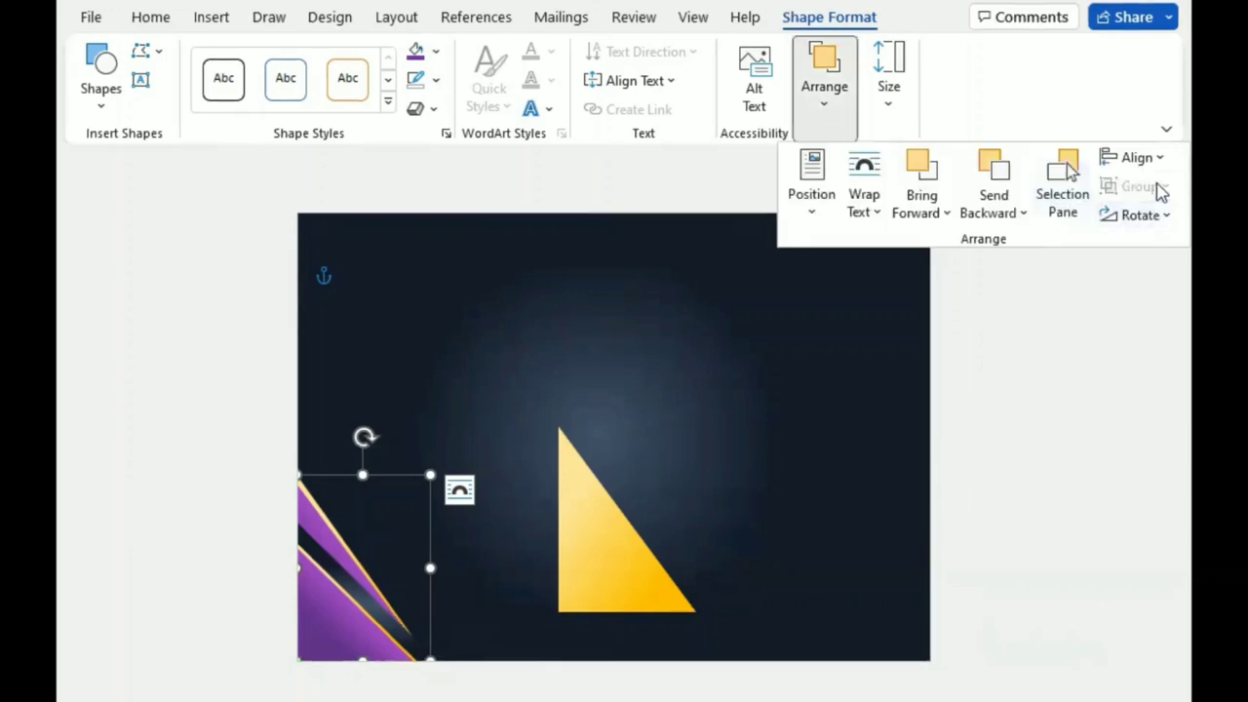
{"action": "left_click", "coordinate": [309, 523], "text": "shift"}
{"action": "left_click", "coordinate": [823, 86]}
{"action": "left_click", "coordinate": [1156, 187]}
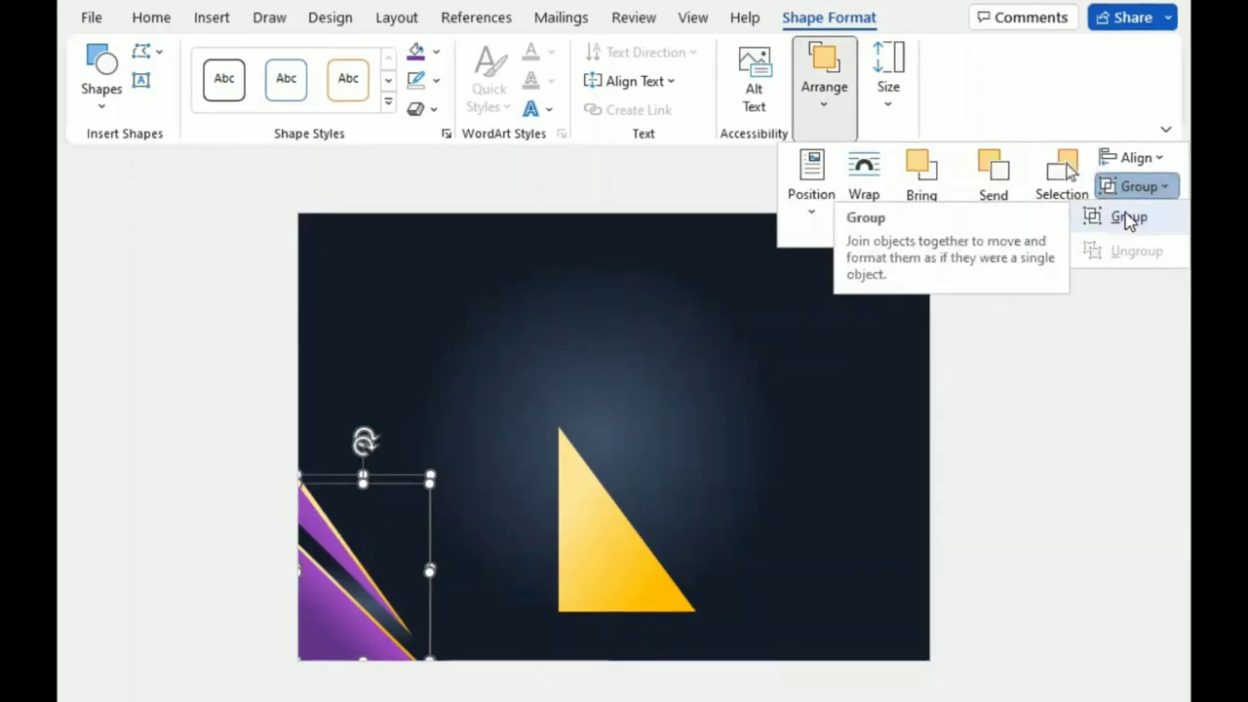
{"action": "left_click", "coordinate": [1128, 219]}
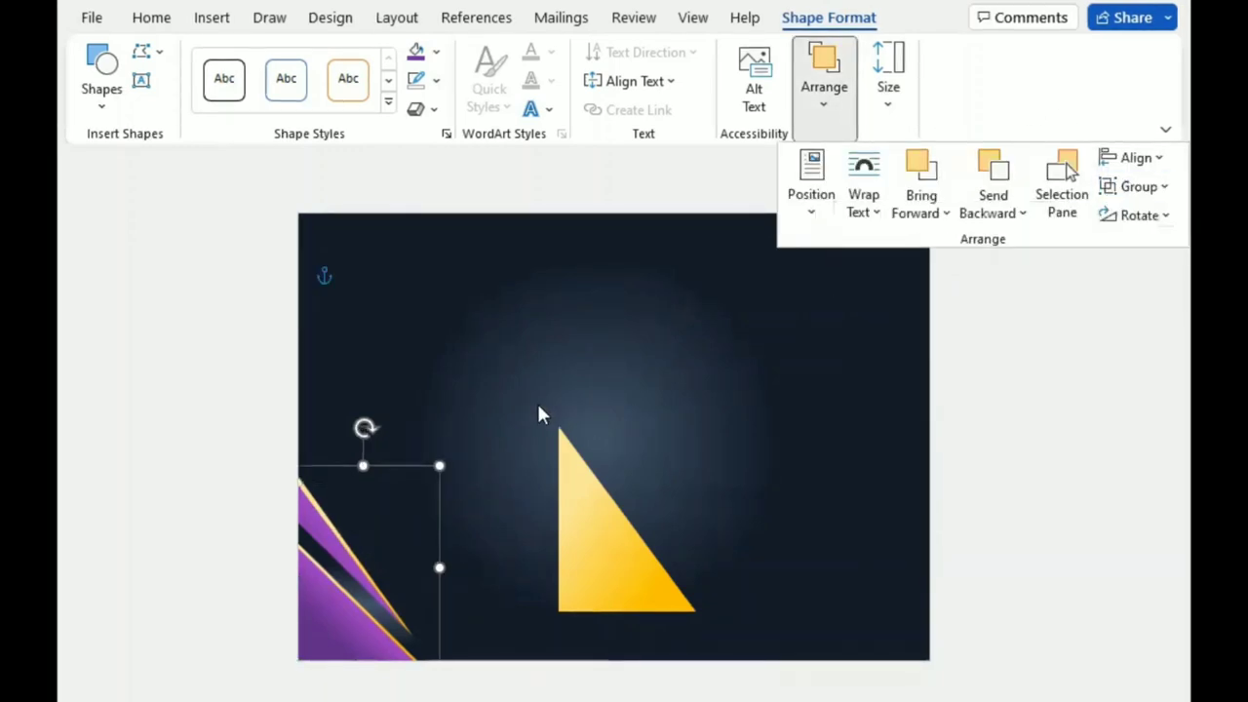
Step: Pull a purple triangle out of the corner, narrow it, and turn it upright along the left edge
{"action": "left_click", "coordinate": [390, 536]}
{"action": "left_click_drag", "start_coordinate": [388, 534], "coordinate": [401, 429]}
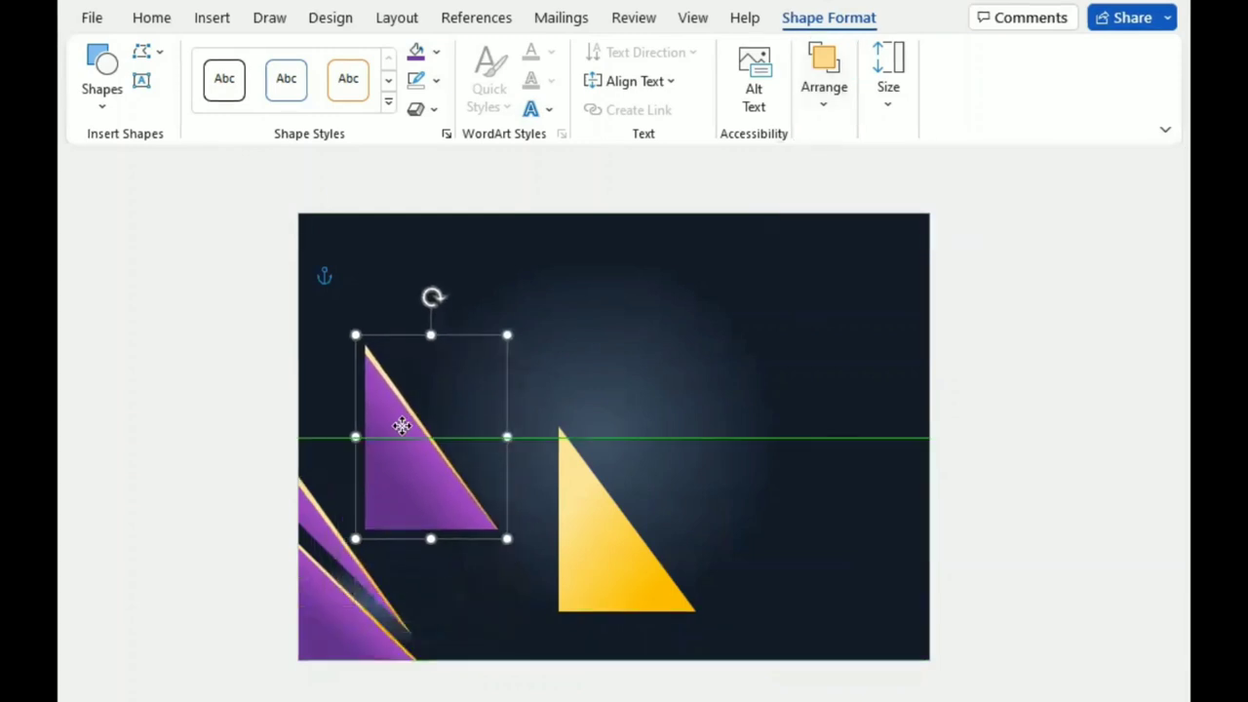
{"action": "left_click_drag", "start_coordinate": [434, 302], "coordinate": [517, 379]}
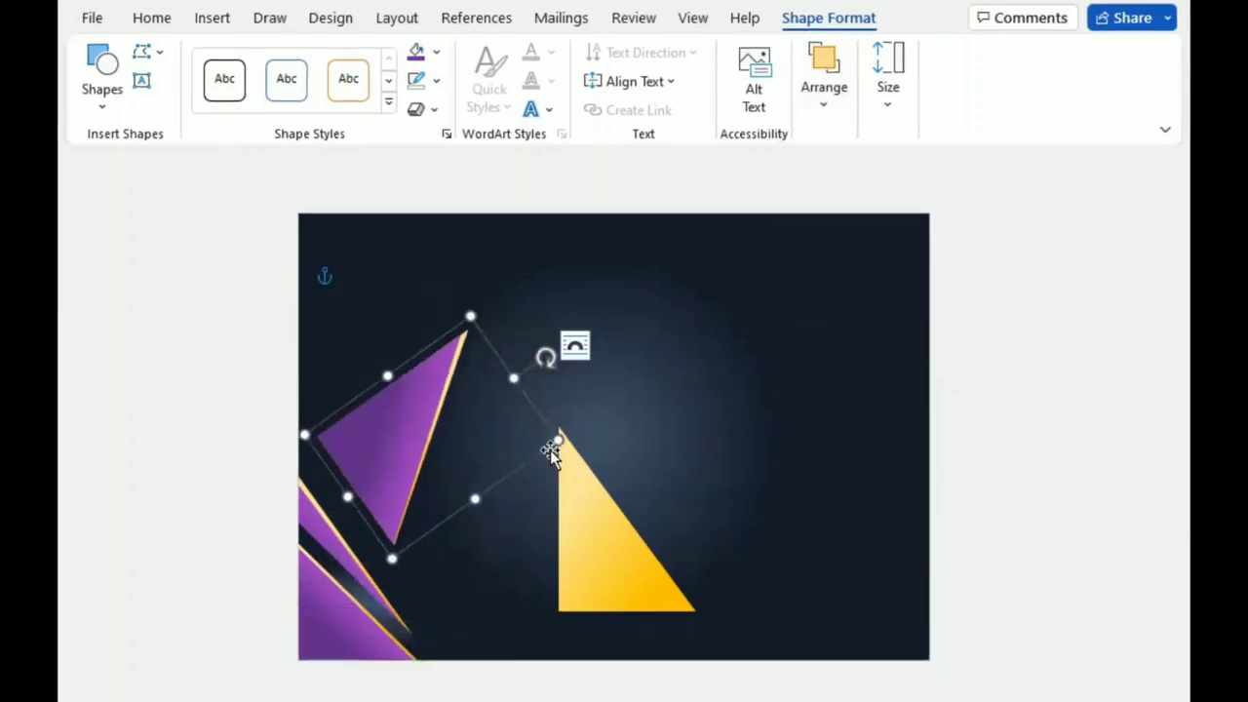
{"action": "left_click_drag", "start_coordinate": [470, 500], "coordinate": [447, 461]}
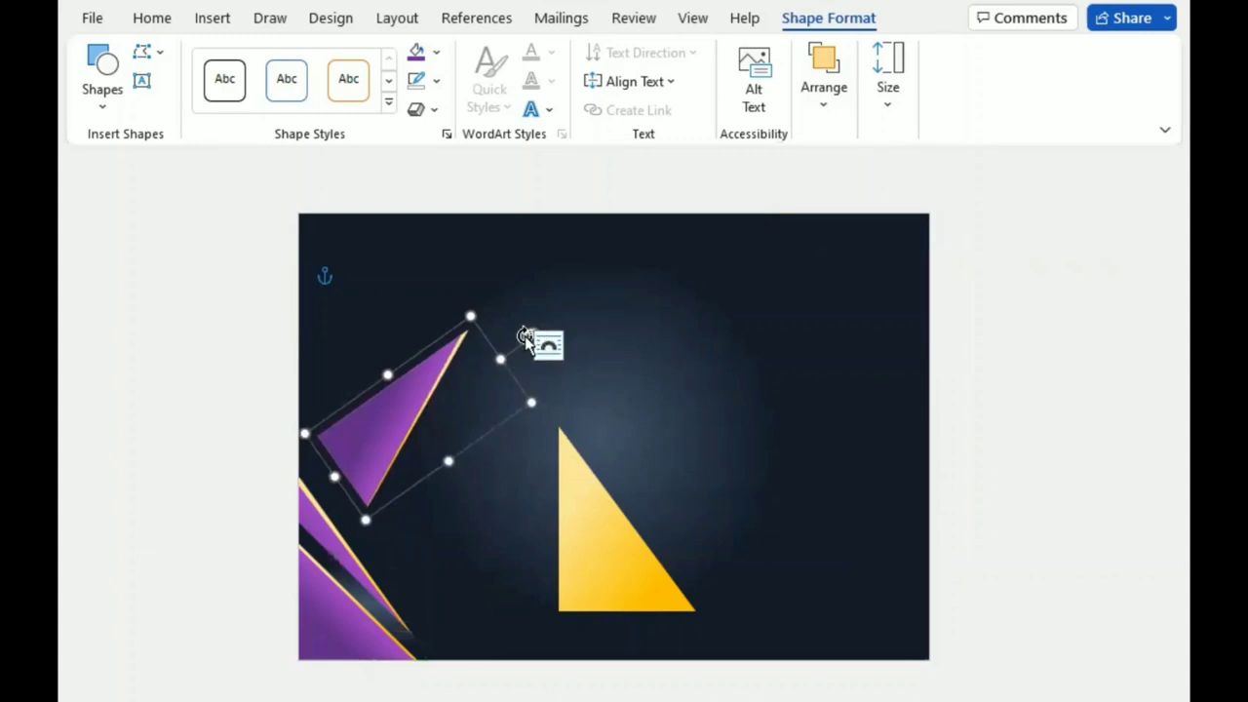
{"action": "left_click_drag", "start_coordinate": [525, 338], "coordinate": [516, 322]}
{"action": "left_click_drag", "start_coordinate": [373, 423], "coordinate": [342, 415]}
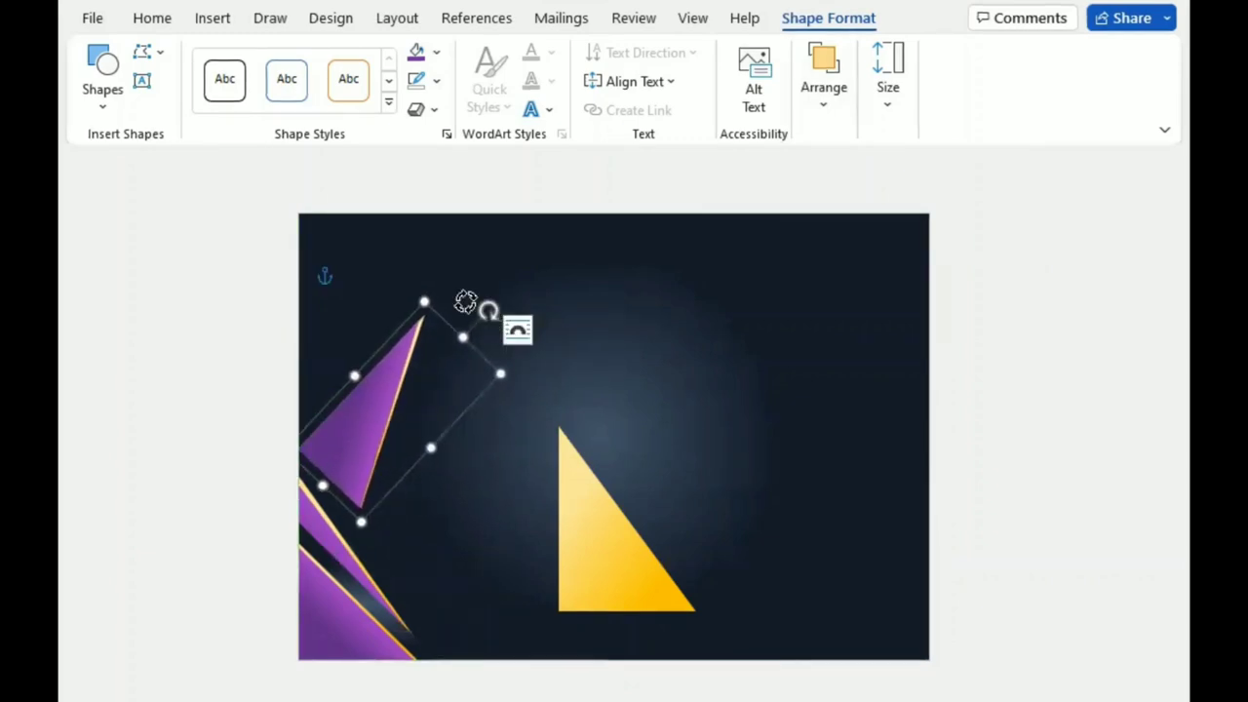
{"action": "left_click_drag", "start_coordinate": [465, 302], "coordinate": [403, 274]}
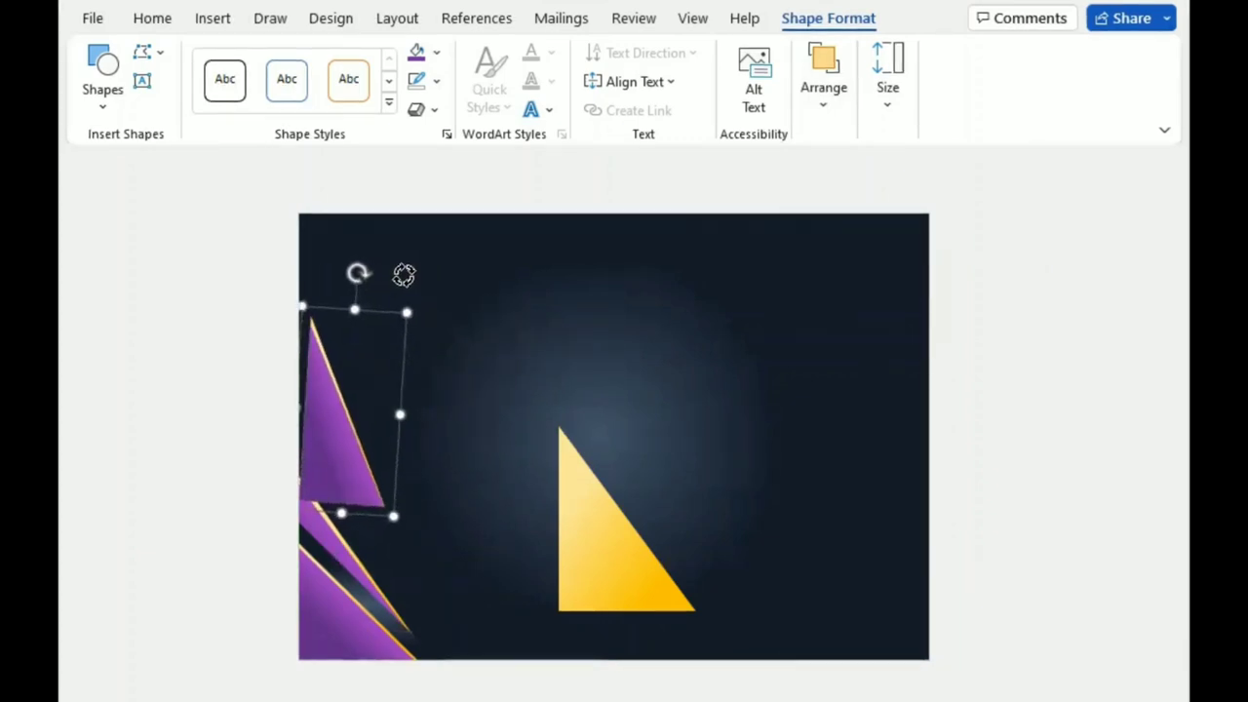
{"action": "left_click_drag", "start_coordinate": [329, 428], "coordinate": [335, 478]}
{"action": "left_click_drag", "start_coordinate": [359, 334], "coordinate": [342, 332]}
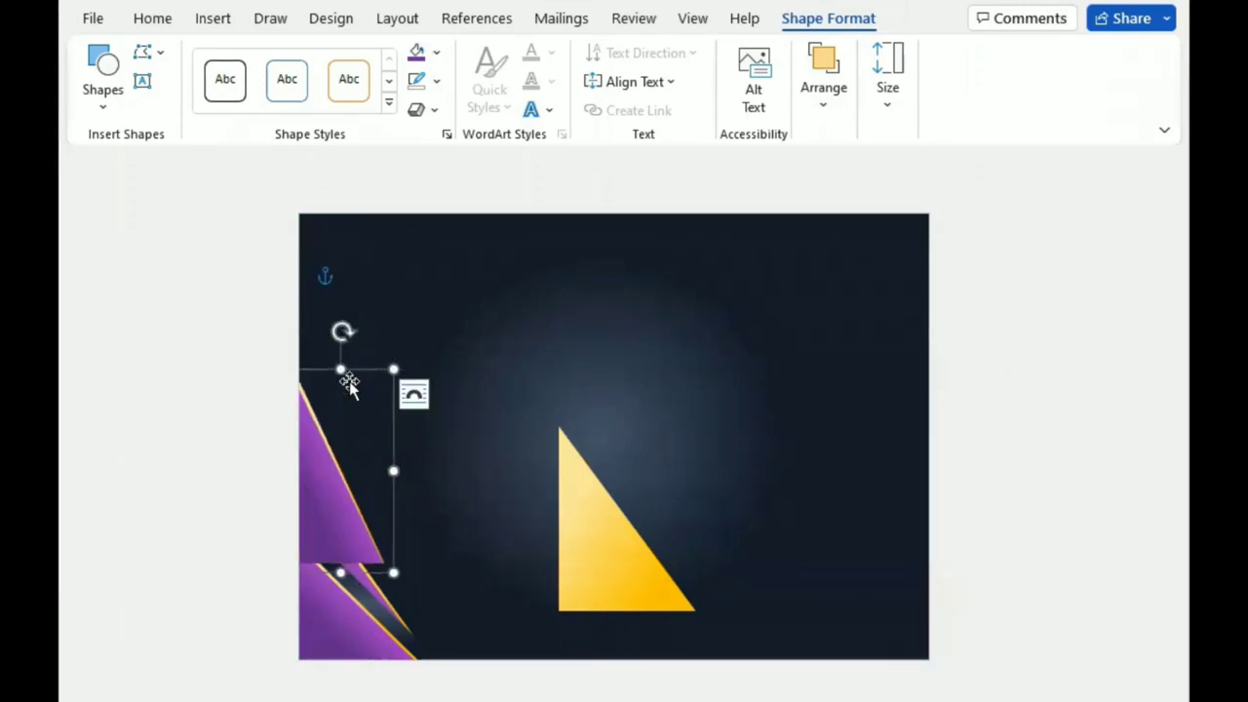
Step: Stretch the purple triangle taller and narrower, rotating it to lie along the left edge
{"action": "left_click_drag", "start_coordinate": [393, 371], "coordinate": [409, 322]}
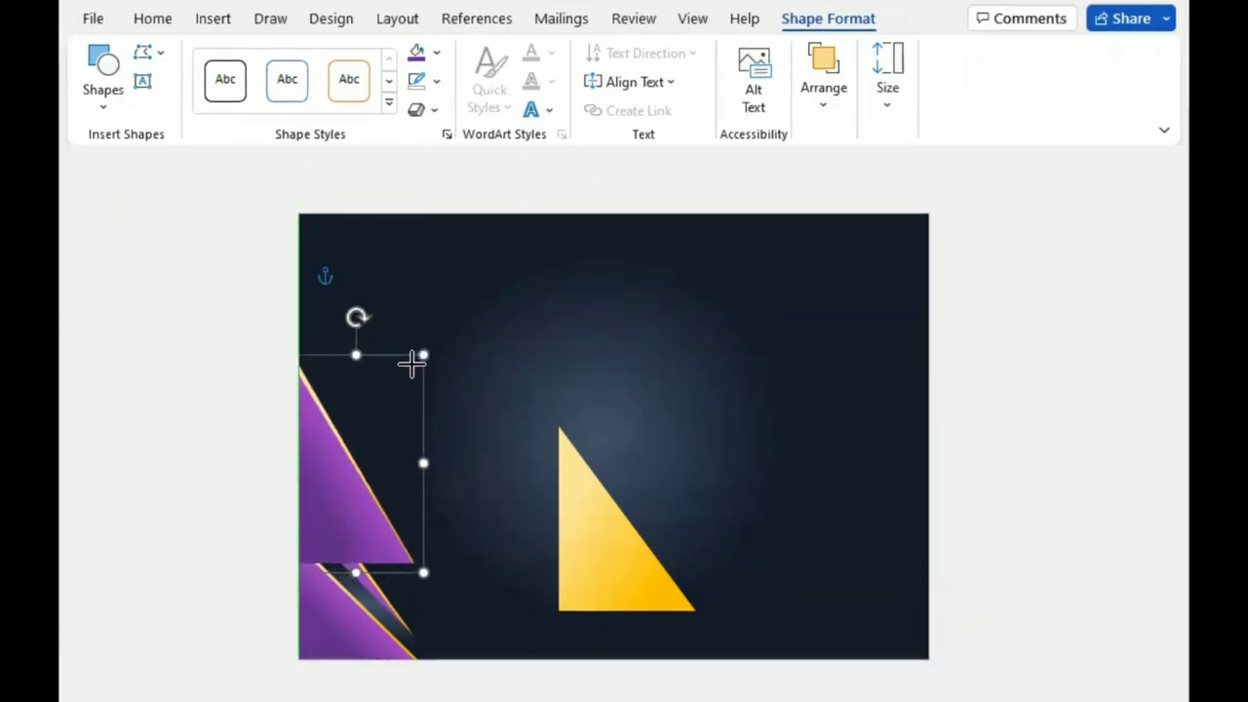
{"action": "left_click_drag", "start_coordinate": [392, 570], "coordinate": [344, 571]}
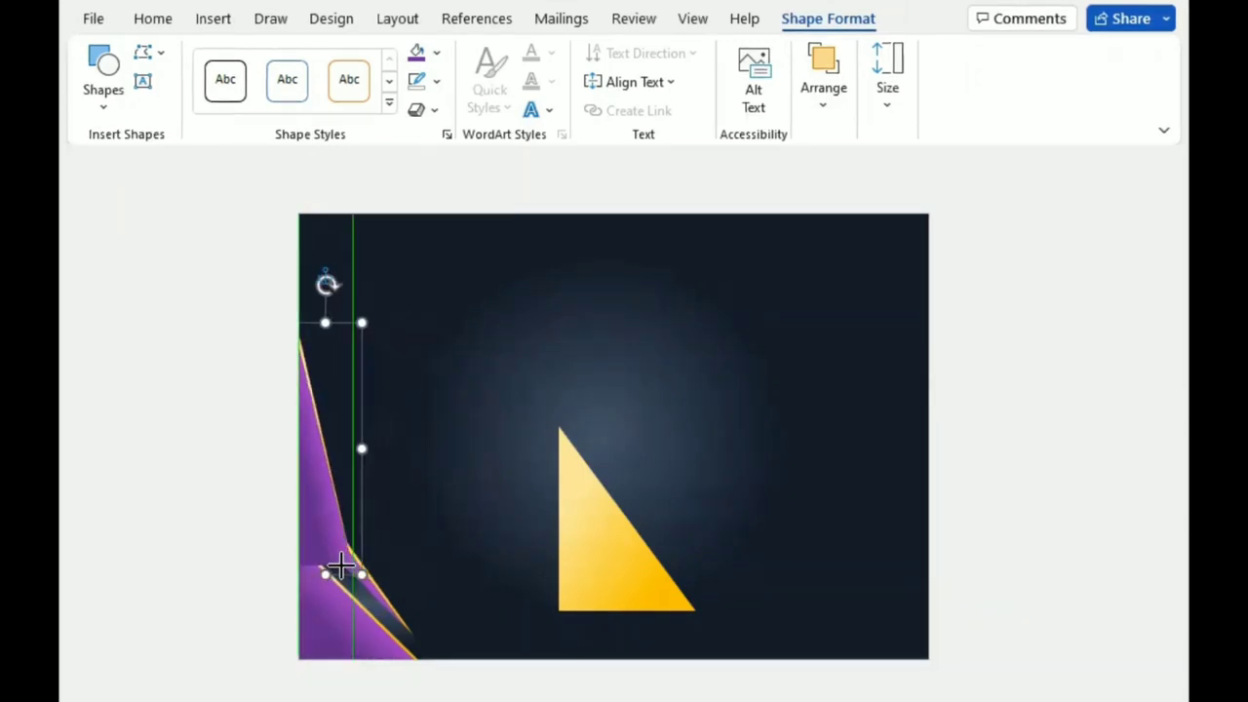
{"action": "left_click_drag", "start_coordinate": [328, 283], "coordinate": [359, 290]}
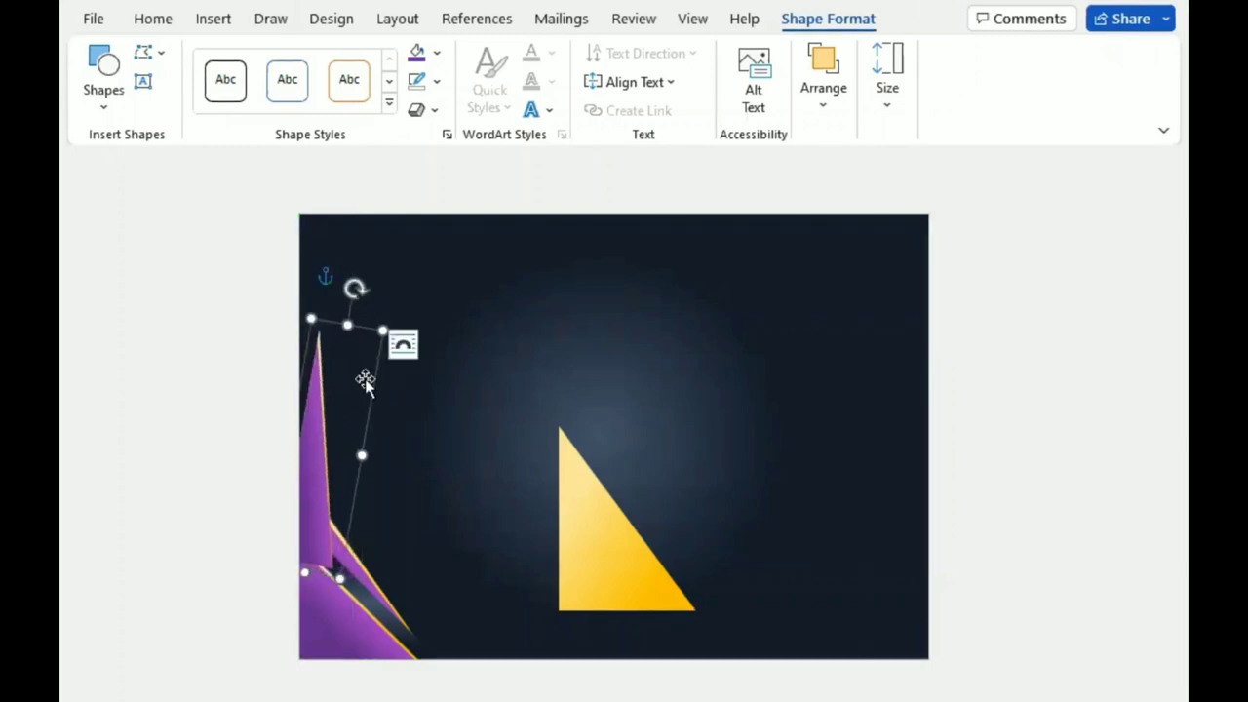
{"action": "mouse_move", "coordinate": [319, 480]}
{"action": "left_mouse_down"}
{"action": "mouse_move", "coordinate": [336, 477]}
{"action": "mouse_move", "coordinate": [281, 425]}
{"action": "left_mouse_up"}
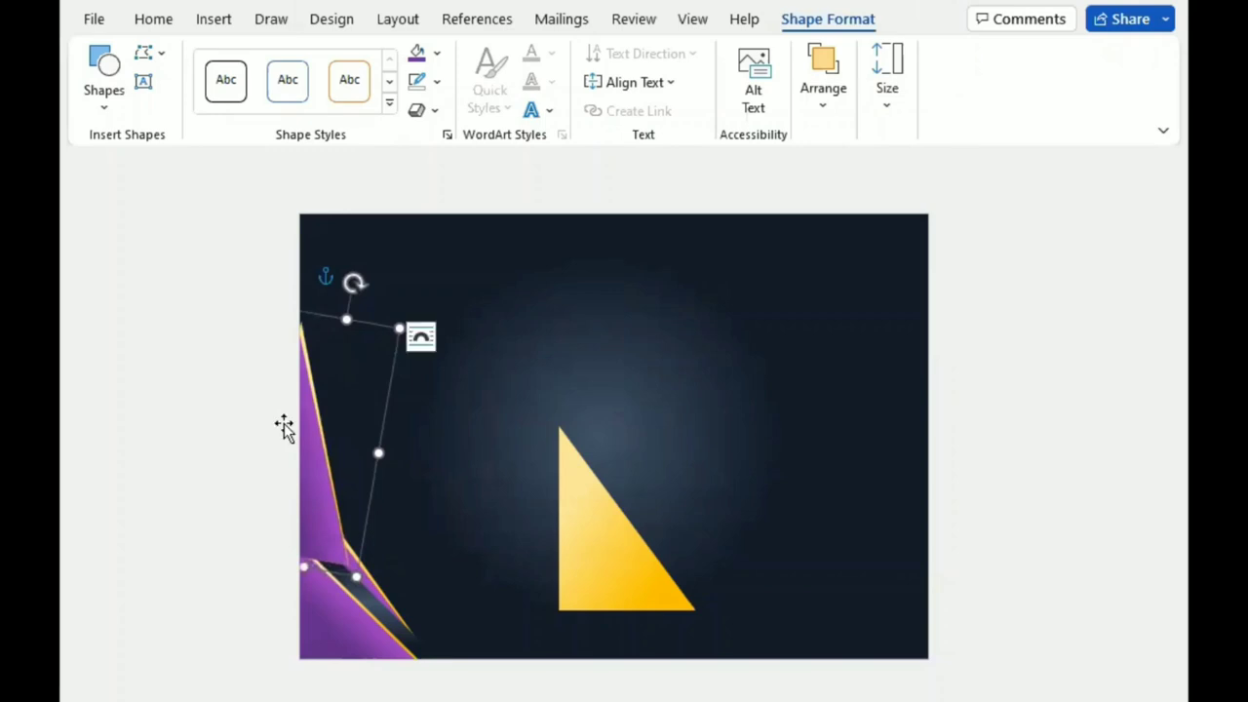
{"action": "left_click_drag", "start_coordinate": [359, 288], "coordinate": [382, 285]}
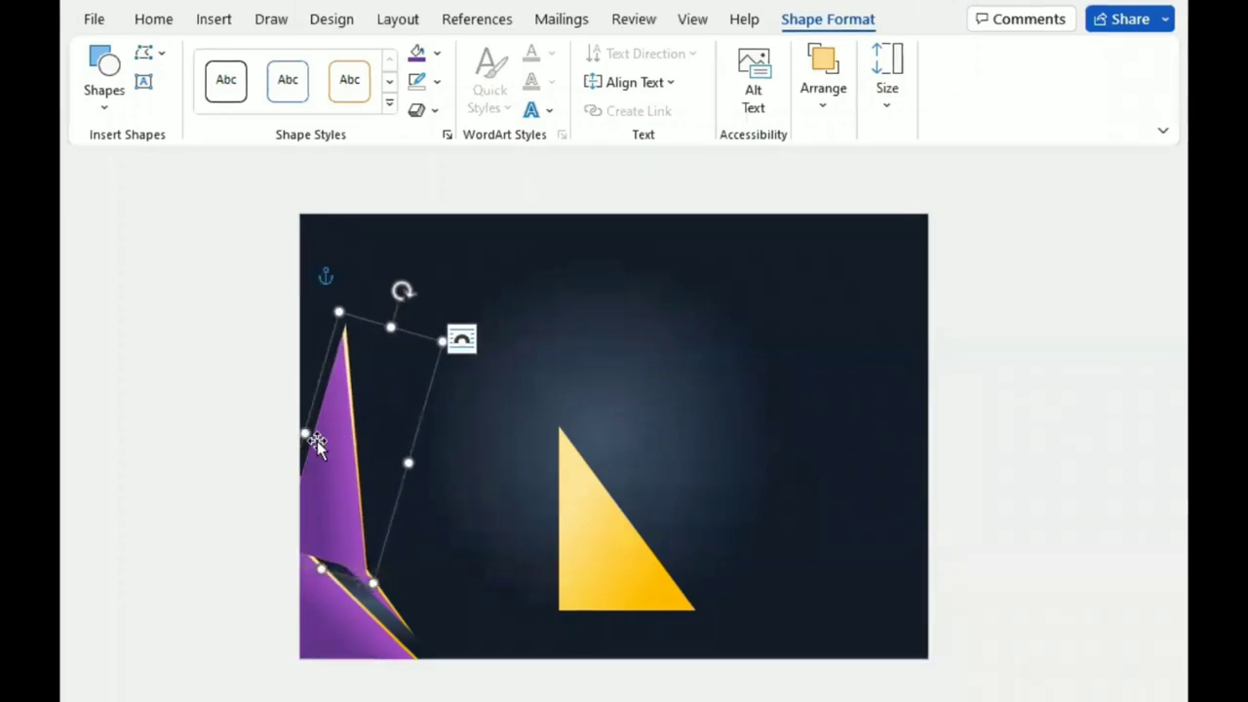
{"action": "left_click_drag", "start_coordinate": [315, 439], "coordinate": [246, 398]}
{"action": "left_click_drag", "start_coordinate": [368, 284], "coordinate": [426, 316]}
{"action": "left_click_drag", "start_coordinate": [389, 495], "coordinate": [369, 476]}
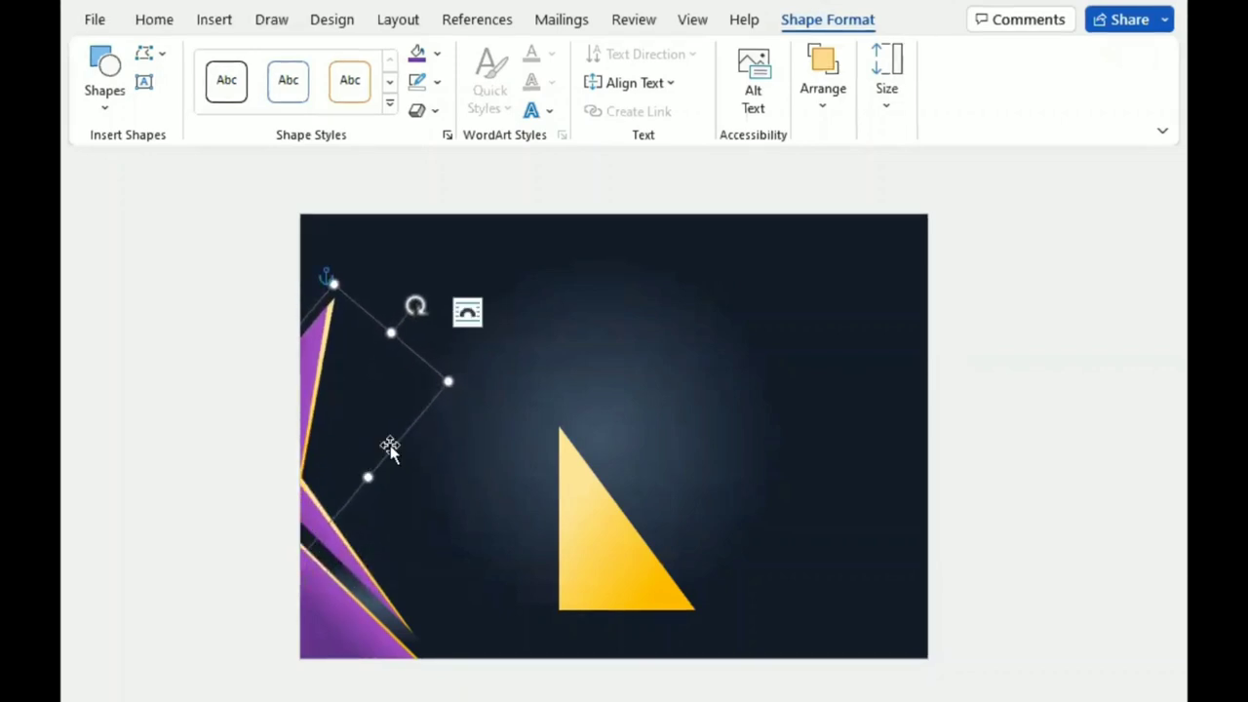
{"action": "left_click_drag", "start_coordinate": [415, 305], "coordinate": [404, 271]}
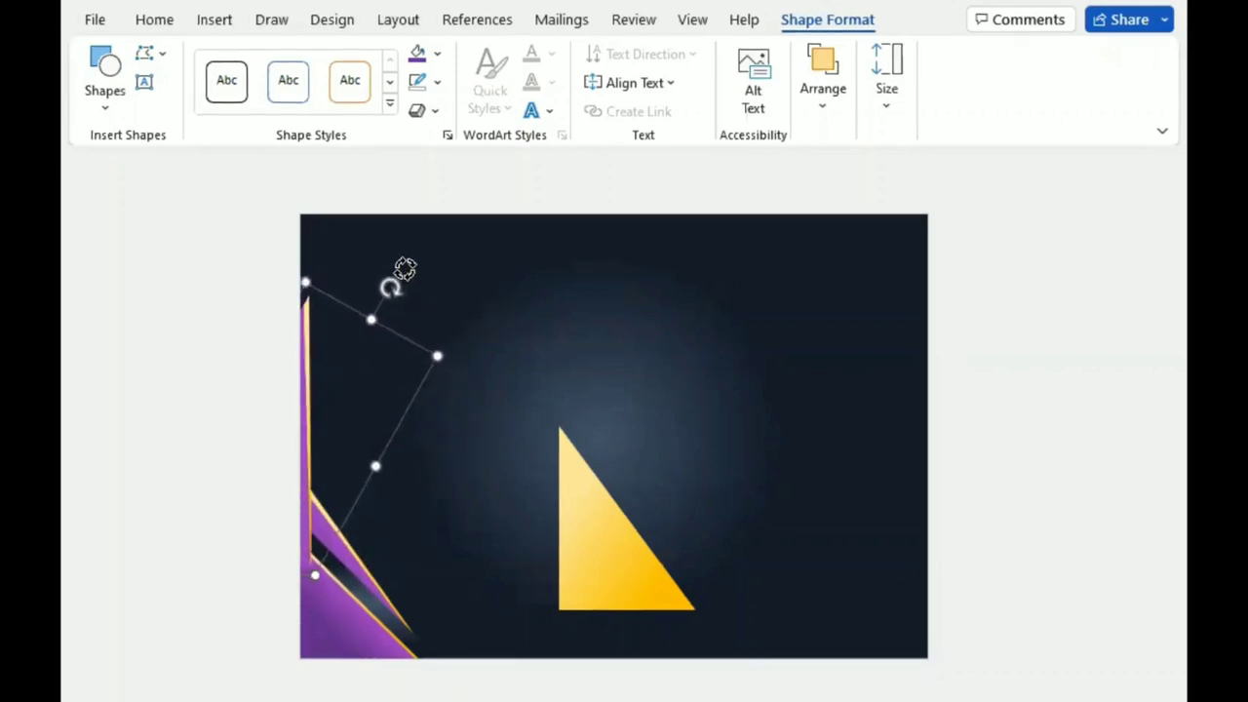
{"action": "left_click", "coordinate": [351, 398]}
Step: Rotate and resize the purple triangle to fit the top-left corner at the page's top edge
{"action": "left_click", "coordinate": [149, 30]}
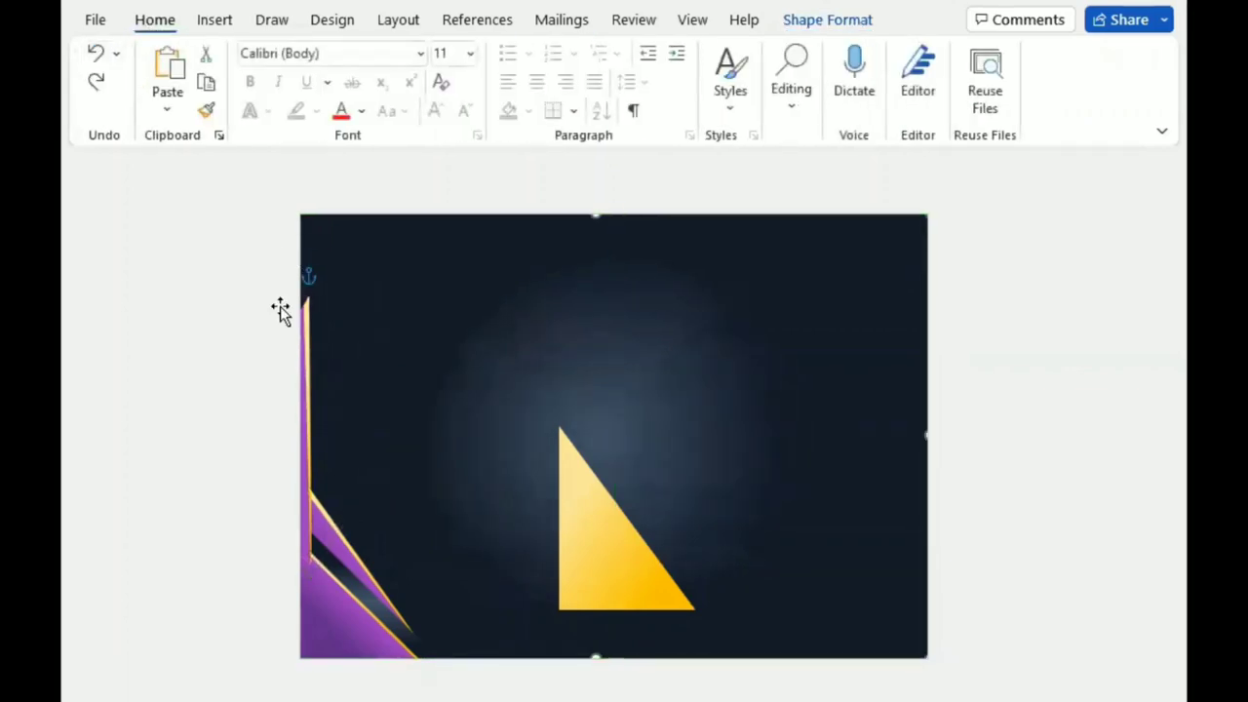
{"action": "left_click_drag", "start_coordinate": [302, 390], "coordinate": [378, 359]}
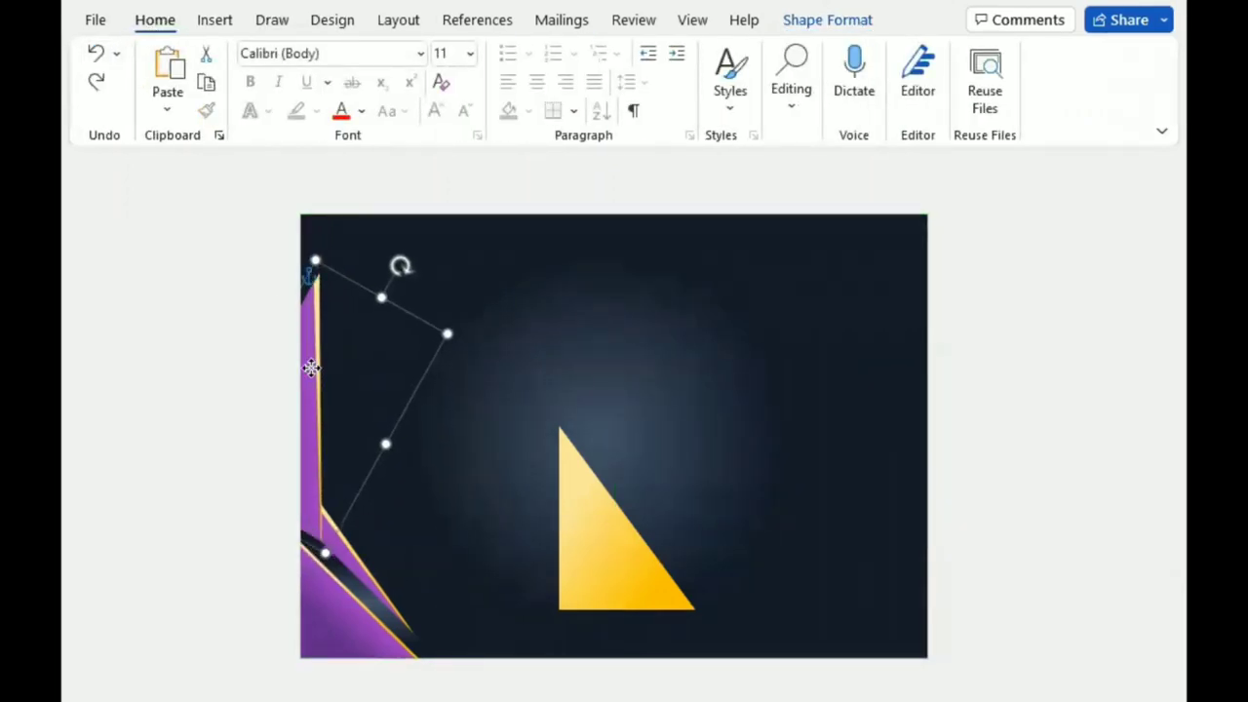
{"action": "left_click_drag", "start_coordinate": [468, 259], "coordinate": [545, 337]}
{"action": "left_click_drag", "start_coordinate": [498, 273], "coordinate": [474, 320]}
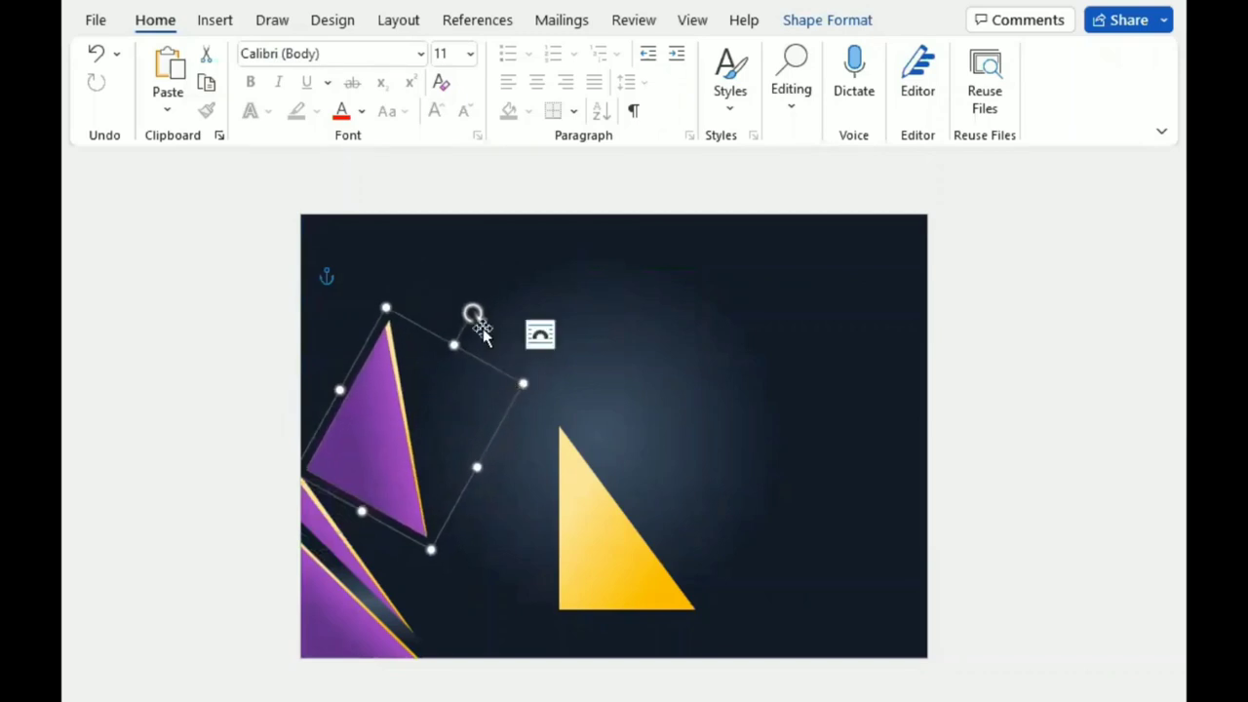
{"action": "left_click_drag", "start_coordinate": [506, 371], "coordinate": [507, 440]}
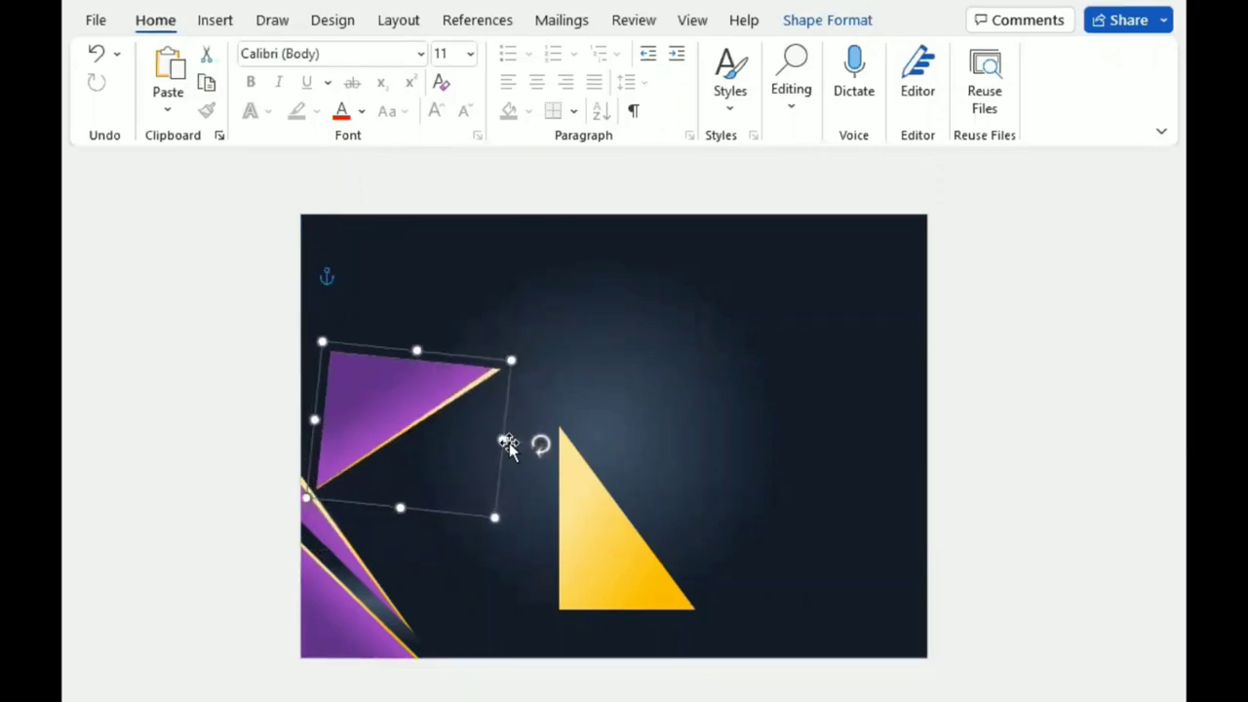
{"action": "left_click_drag", "start_coordinate": [361, 363], "coordinate": [348, 234]}
{"action": "left_click_drag", "start_coordinate": [521, 315], "coordinate": [523, 297]}
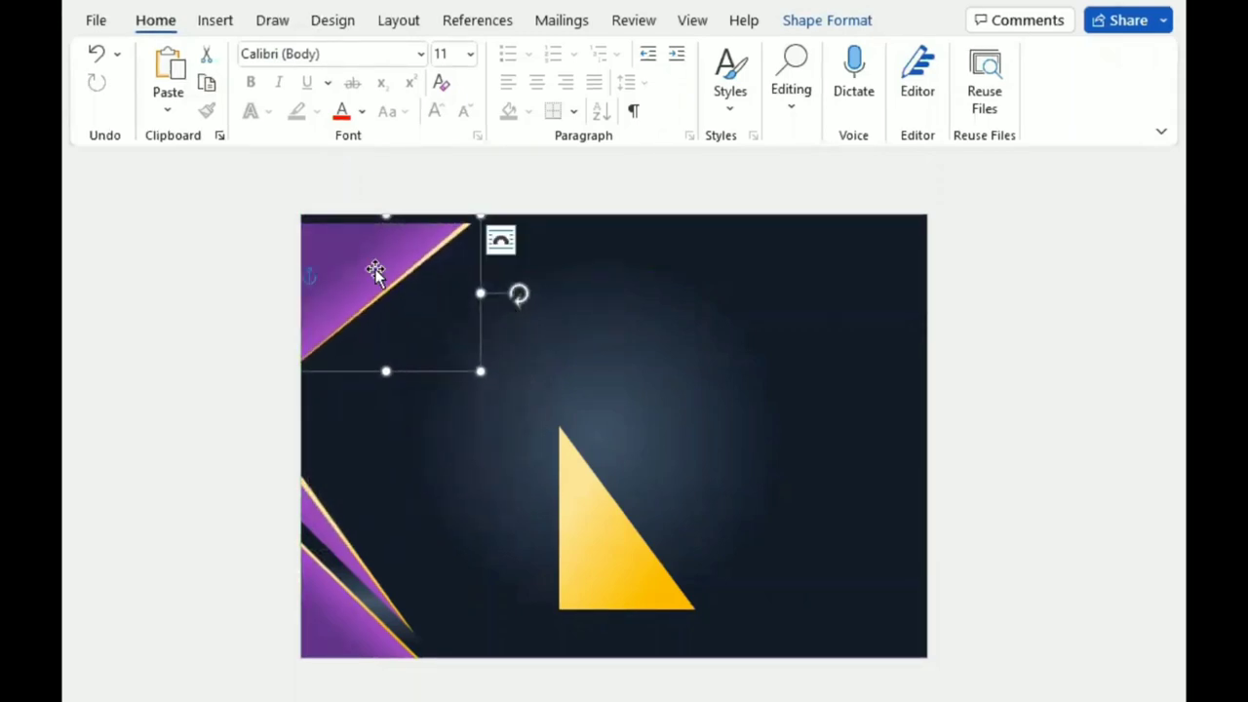
{"action": "left_click_drag", "start_coordinate": [376, 270], "coordinate": [377, 252]}
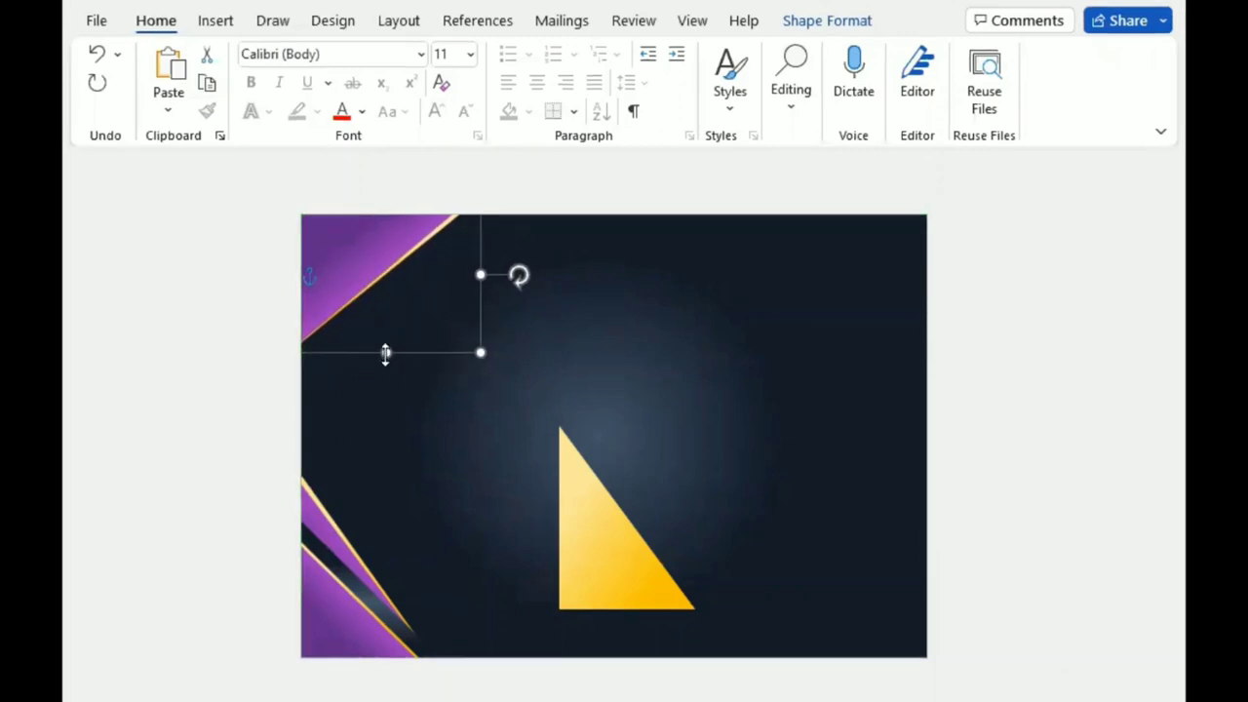
{"action": "left_click_drag", "start_coordinate": [386, 354], "coordinate": [384, 429]}
{"action": "mouse_move", "coordinate": [476, 426]}
{"action": "left_mouse_down"}
{"action": "mouse_move", "coordinate": [401, 405]}
{"action": "mouse_move", "coordinate": [405, 364]}
{"action": "left_mouse_up"}
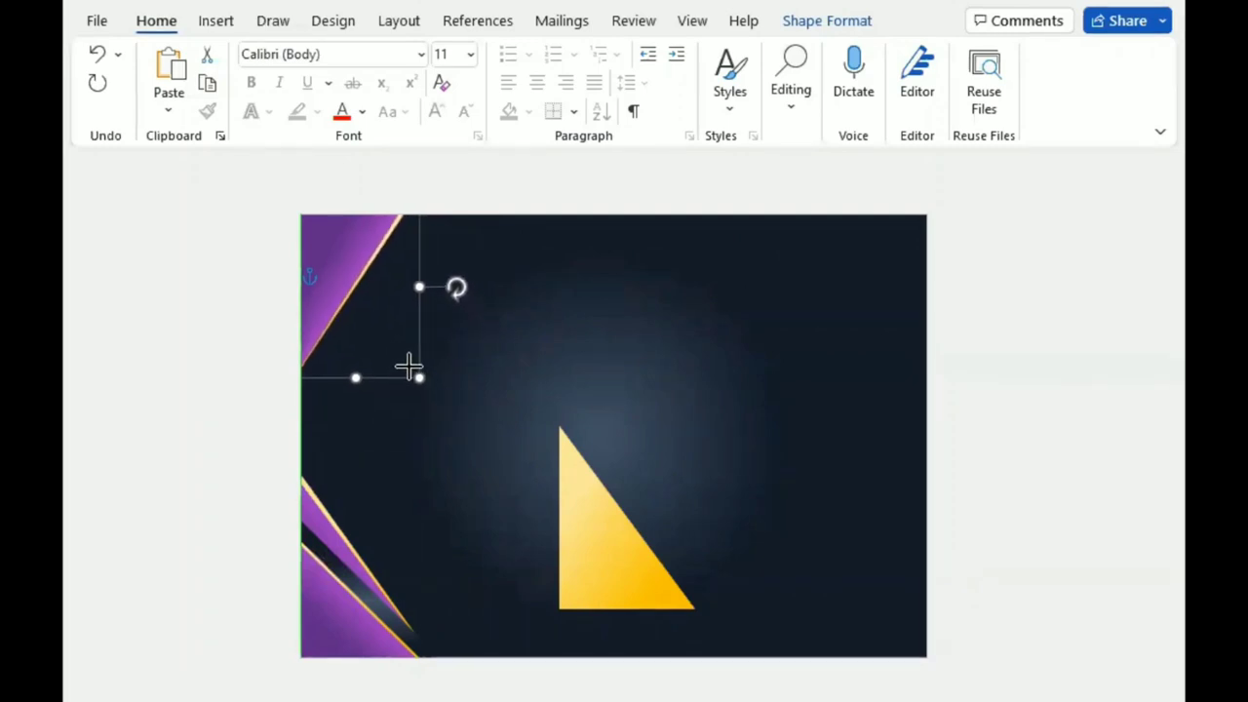
{"action": "left_click_drag", "start_coordinate": [405, 363], "coordinate": [411, 373]}
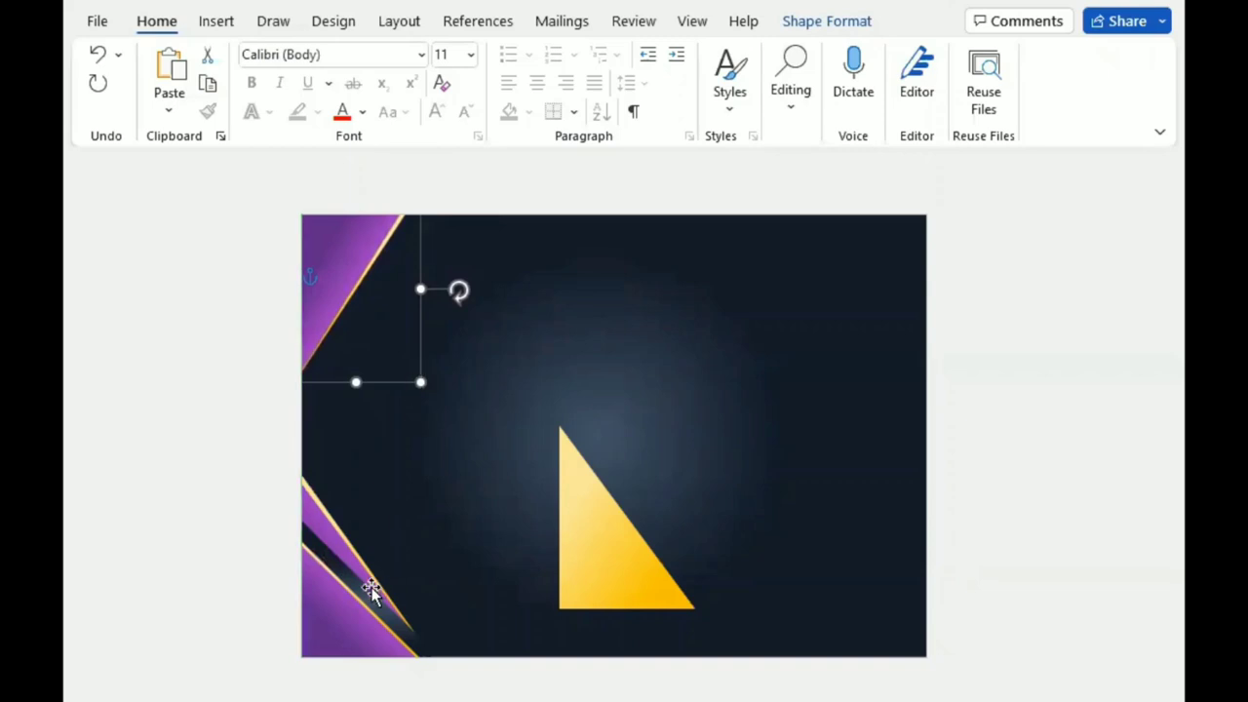
Step: Move the dark shadow shape into the top-left corner, turned upright and resized narrower
{"action": "left_click_drag", "start_coordinate": [357, 589], "coordinate": [404, 279]}
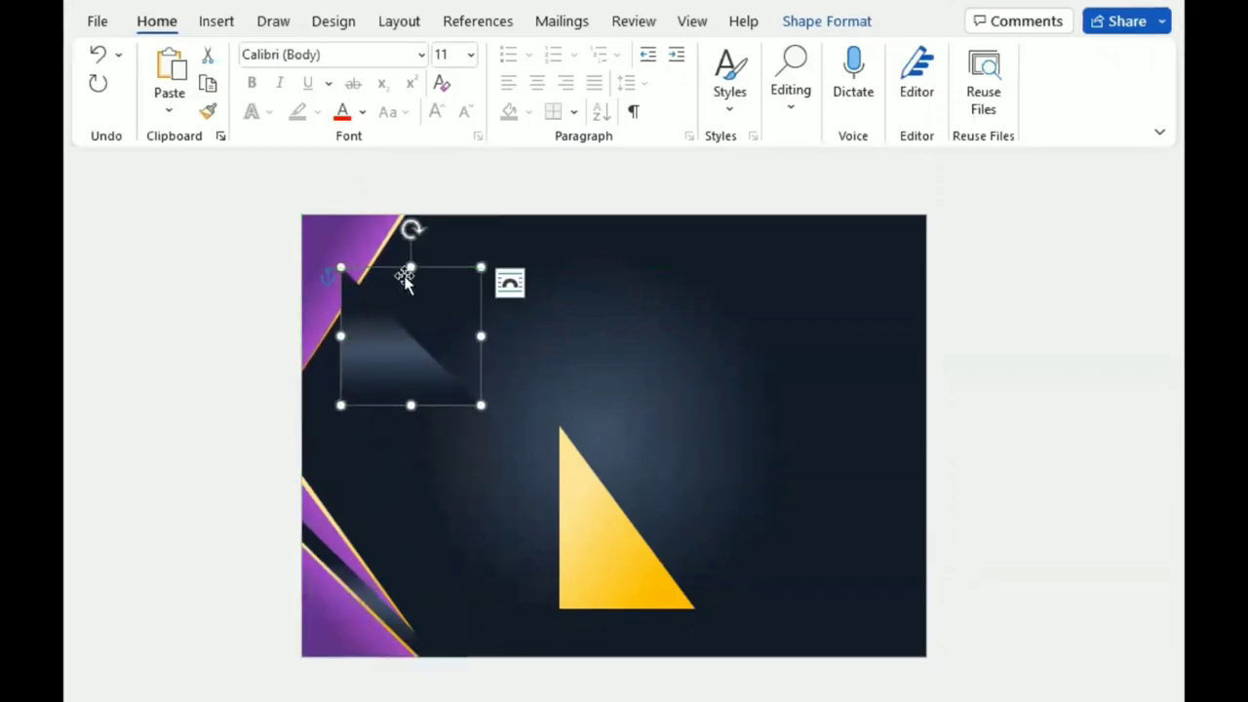
{"action": "left_click_drag", "start_coordinate": [410, 228], "coordinate": [501, 338]}
{"action": "mouse_move", "coordinate": [432, 318]}
{"action": "left_mouse_down"}
{"action": "mouse_move", "coordinate": [399, 276]}
{"action": "mouse_move", "coordinate": [362, 286]}
{"action": "left_mouse_up"}
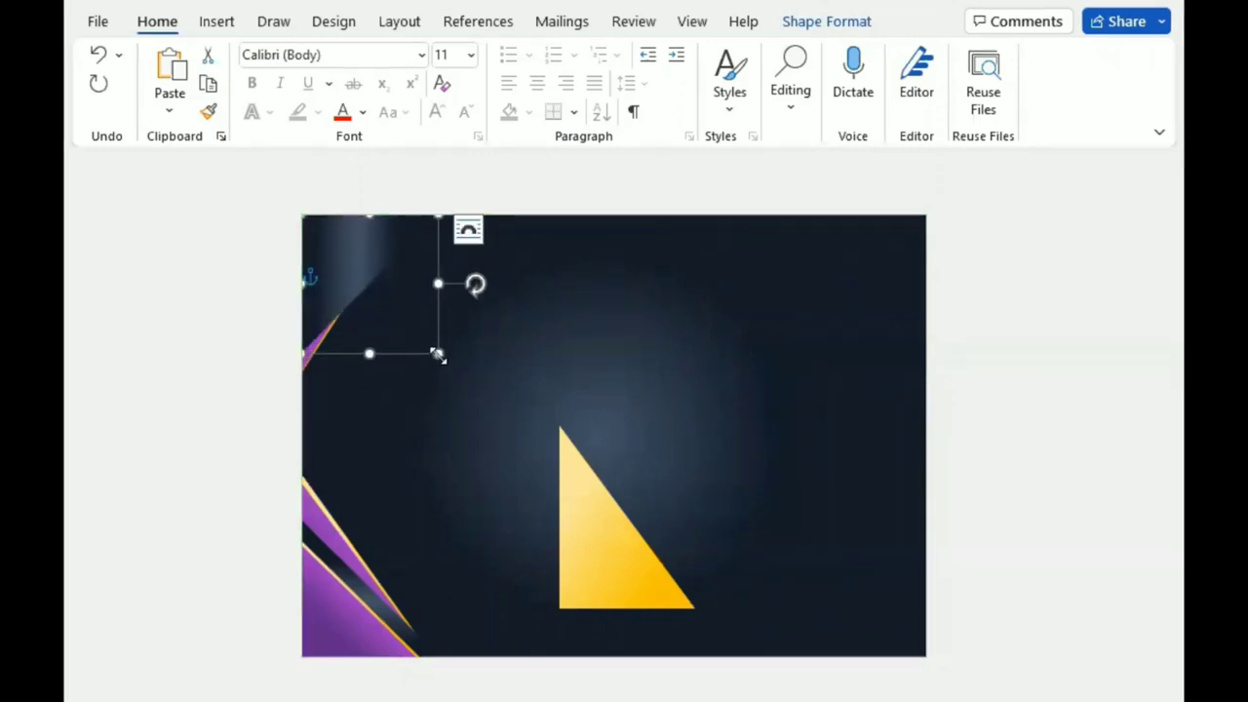
{"action": "left_click_drag", "start_coordinate": [438, 356], "coordinate": [455, 410]}
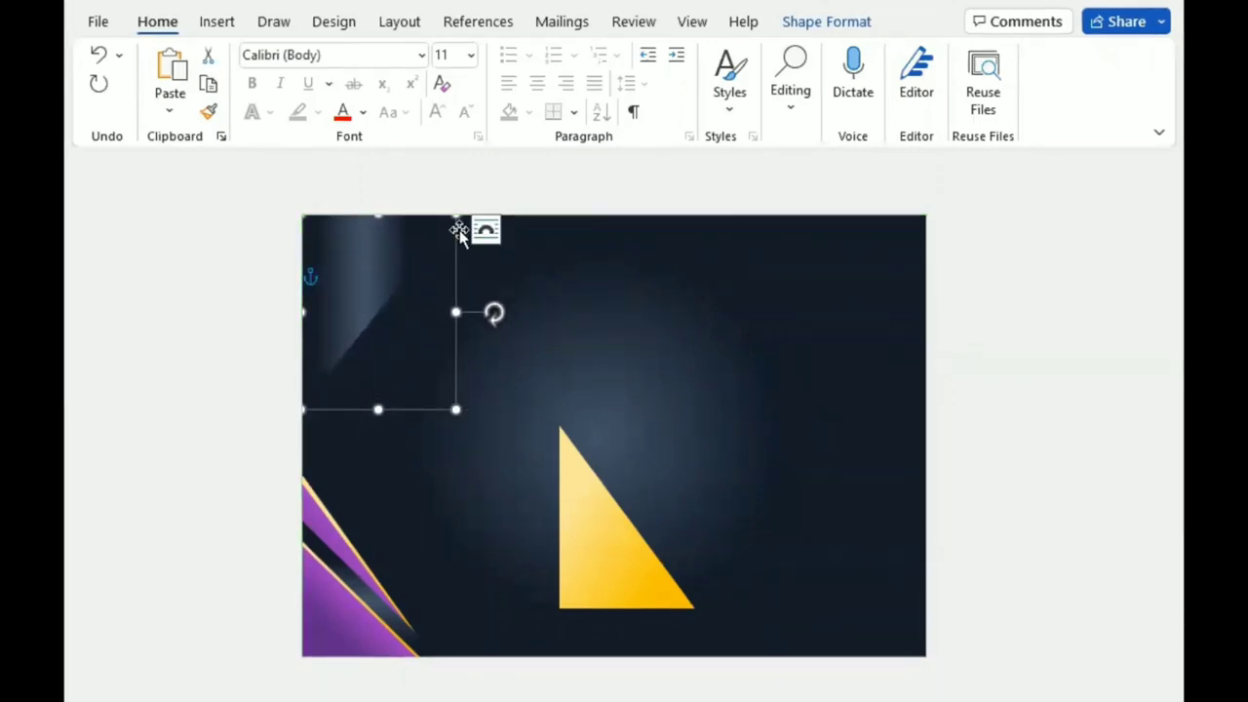
{"action": "left_click_drag", "start_coordinate": [449, 214], "coordinate": [421, 211]}
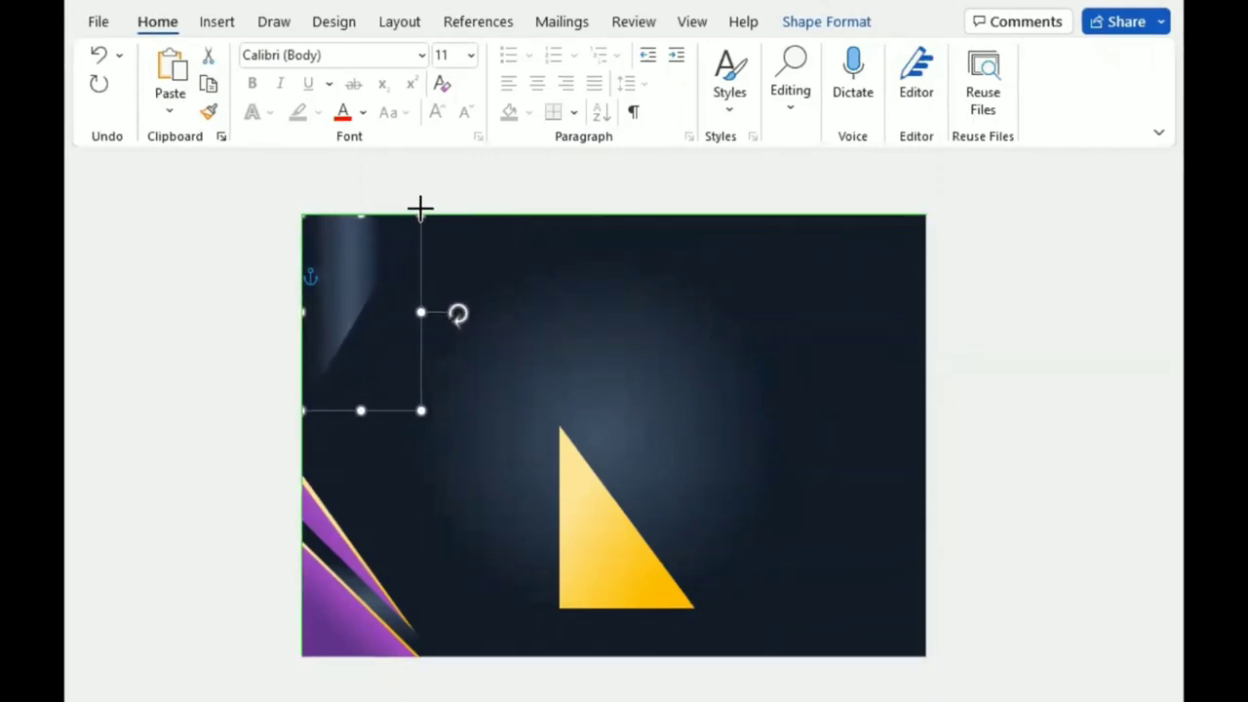
Step: Send the shadow behind the purple triangle, then lower and lengthen a purple triangle on the left edge
{"action": "left_click", "coordinate": [827, 21]}
{"action": "left_click", "coordinate": [821, 93]}
{"action": "left_click", "coordinate": [987, 175]}
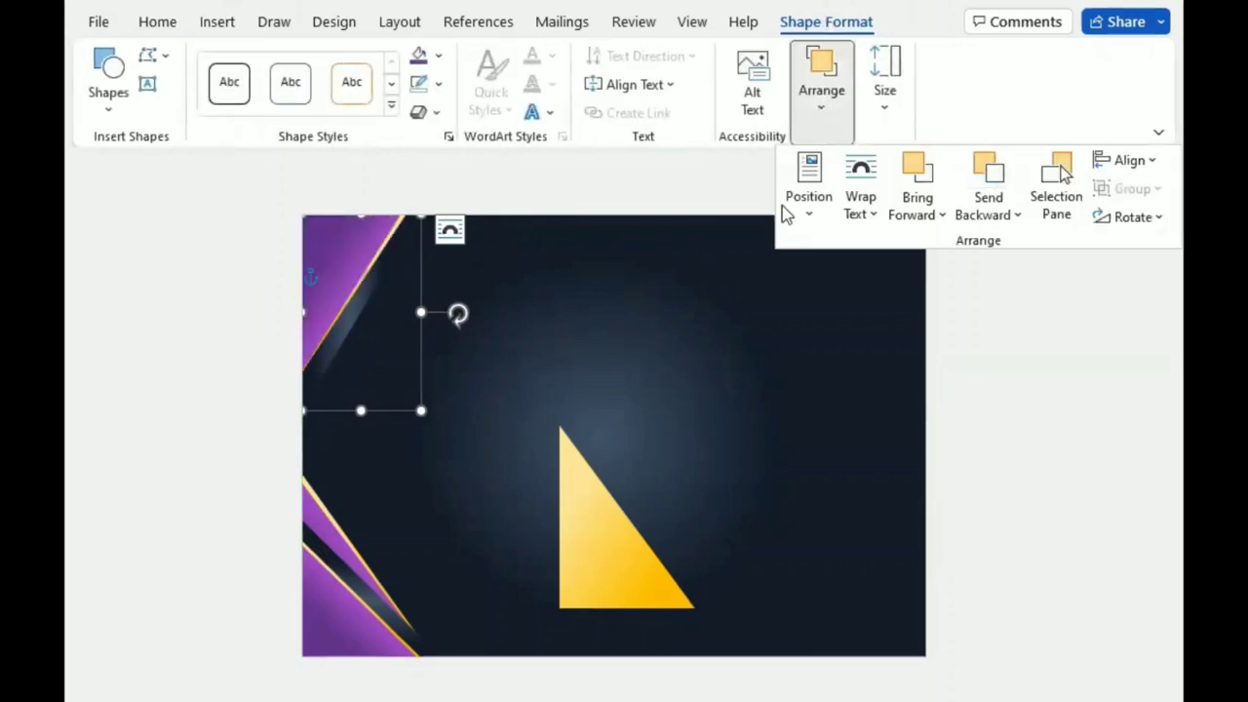
{"action": "left_click", "coordinate": [421, 415]}
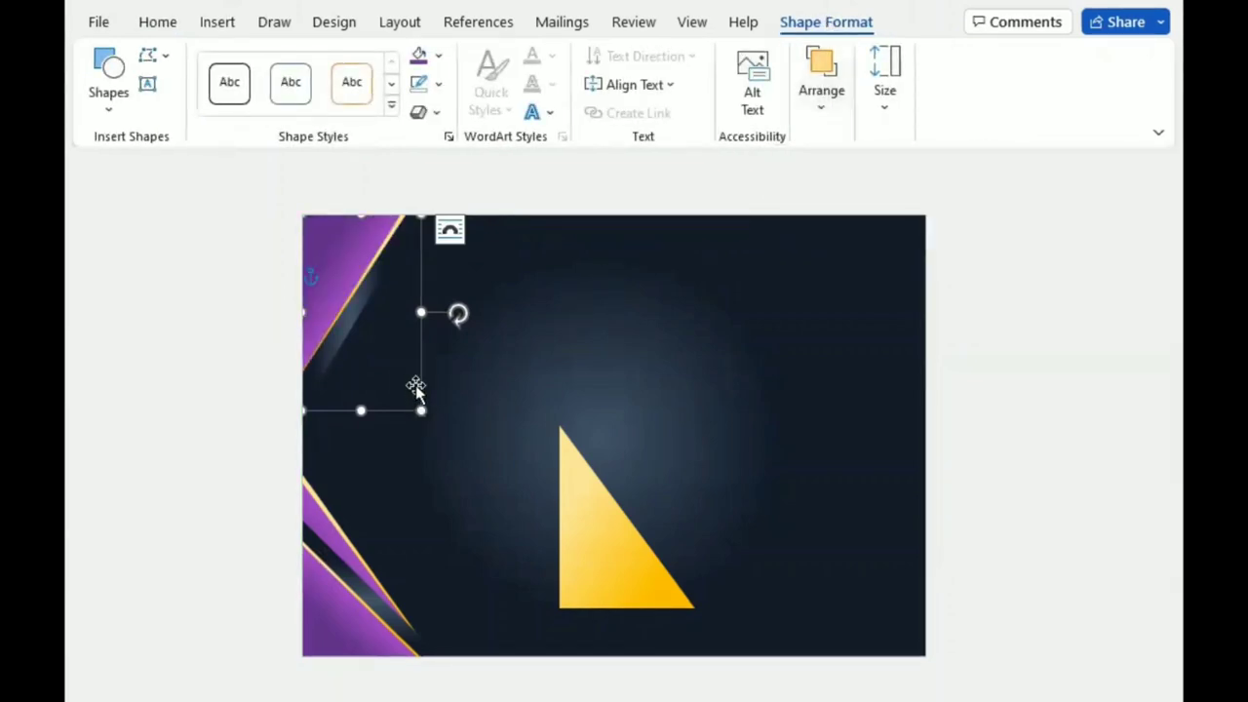
{"action": "left_click_drag", "start_coordinate": [420, 410], "coordinate": [428, 399]}
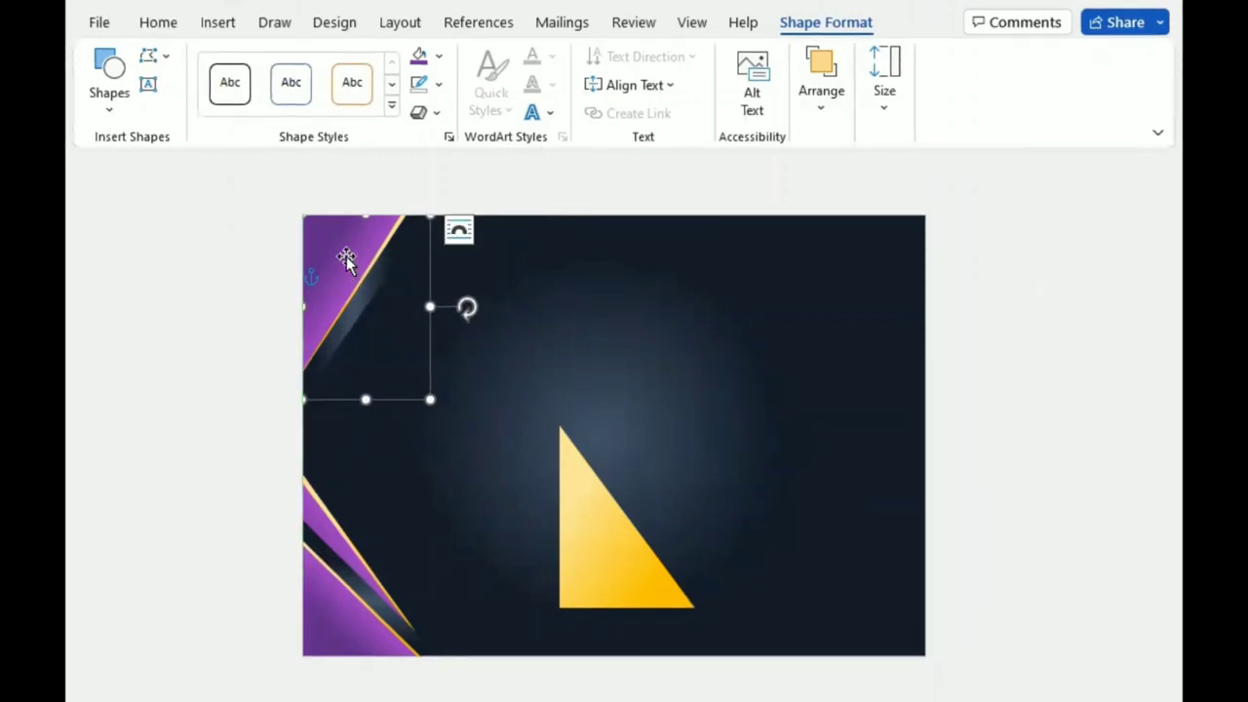
{"action": "left_click_drag", "start_coordinate": [346, 253], "coordinate": [353, 363]}
{"action": "mouse_move", "coordinate": [423, 292]}
{"action": "left_mouse_down"}
{"action": "mouse_move", "coordinate": [407, 274]}
{"action": "mouse_move", "coordinate": [563, 361]}
{"action": "left_mouse_up"}
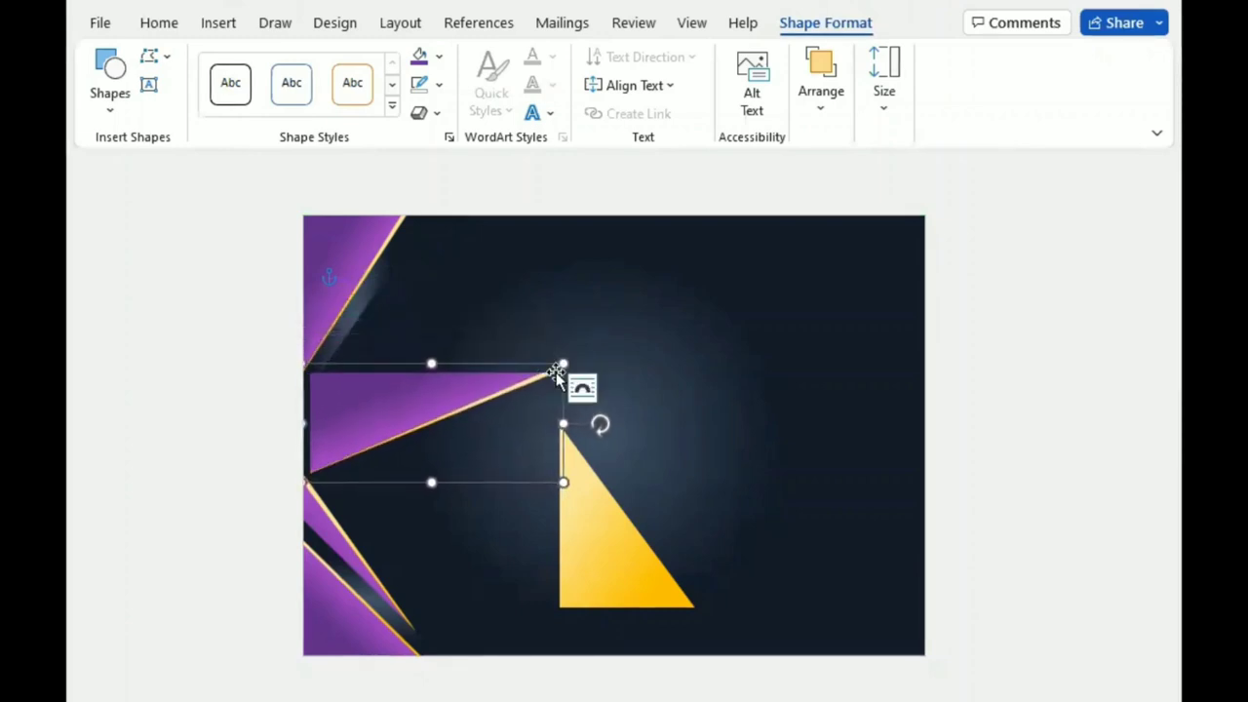
Step: Tilt the second purple triangle and position it beside the first in the top-left corner
{"action": "left_click_drag", "start_coordinate": [599, 423], "coordinate": [530, 326]}
{"action": "left_click_drag", "start_coordinate": [427, 393], "coordinate": [376, 340]}
{"action": "left_click_drag", "start_coordinate": [481, 243], "coordinate": [454, 222]}
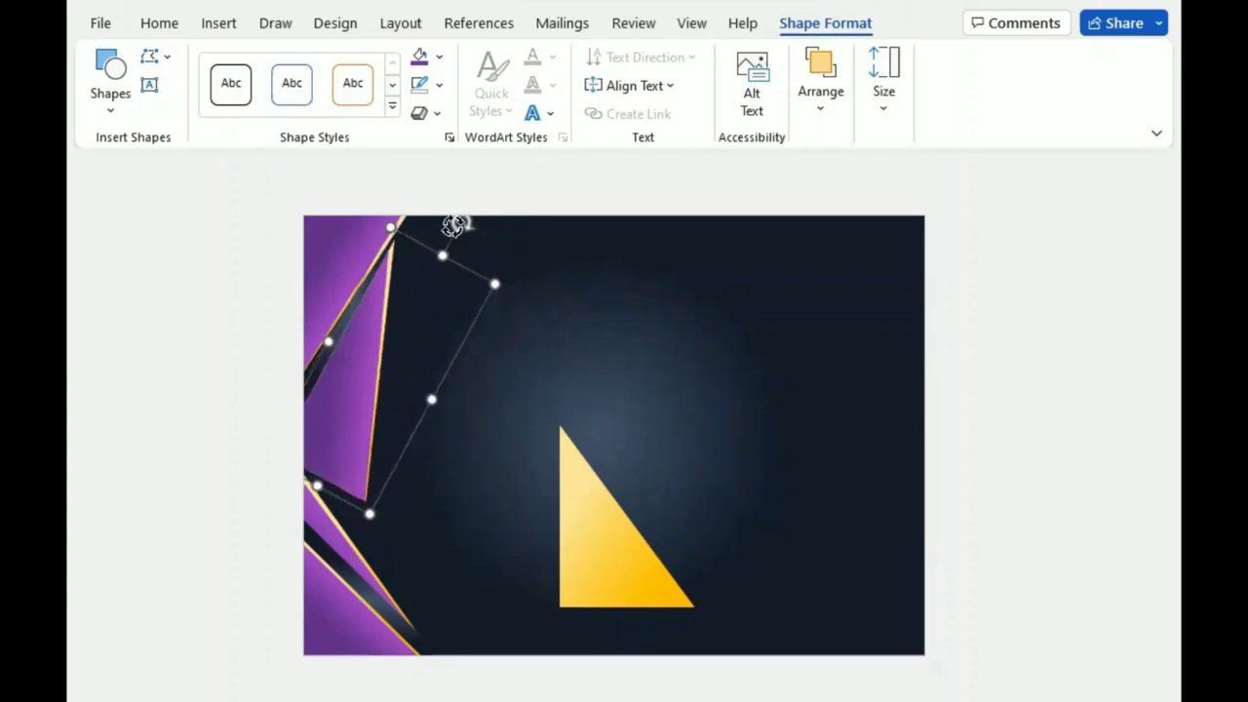
{"action": "left_click_drag", "start_coordinate": [351, 405], "coordinate": [331, 419]}
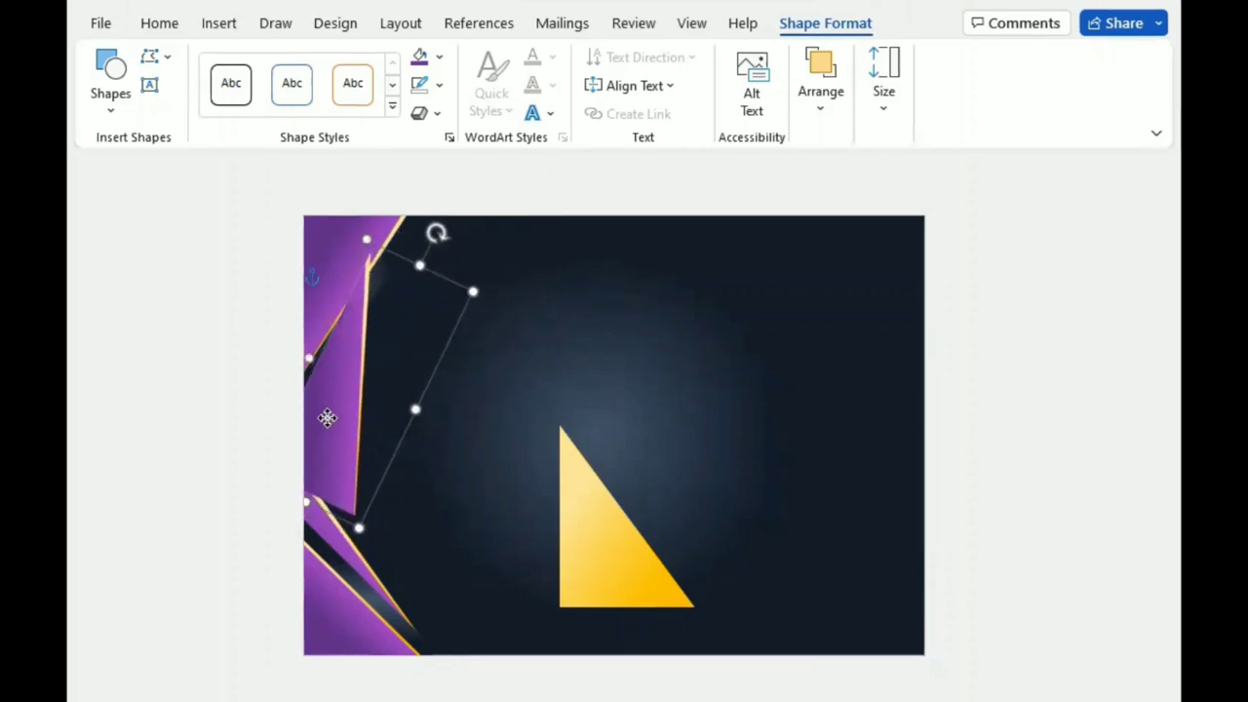
{"action": "left_click", "coordinate": [338, 570]}
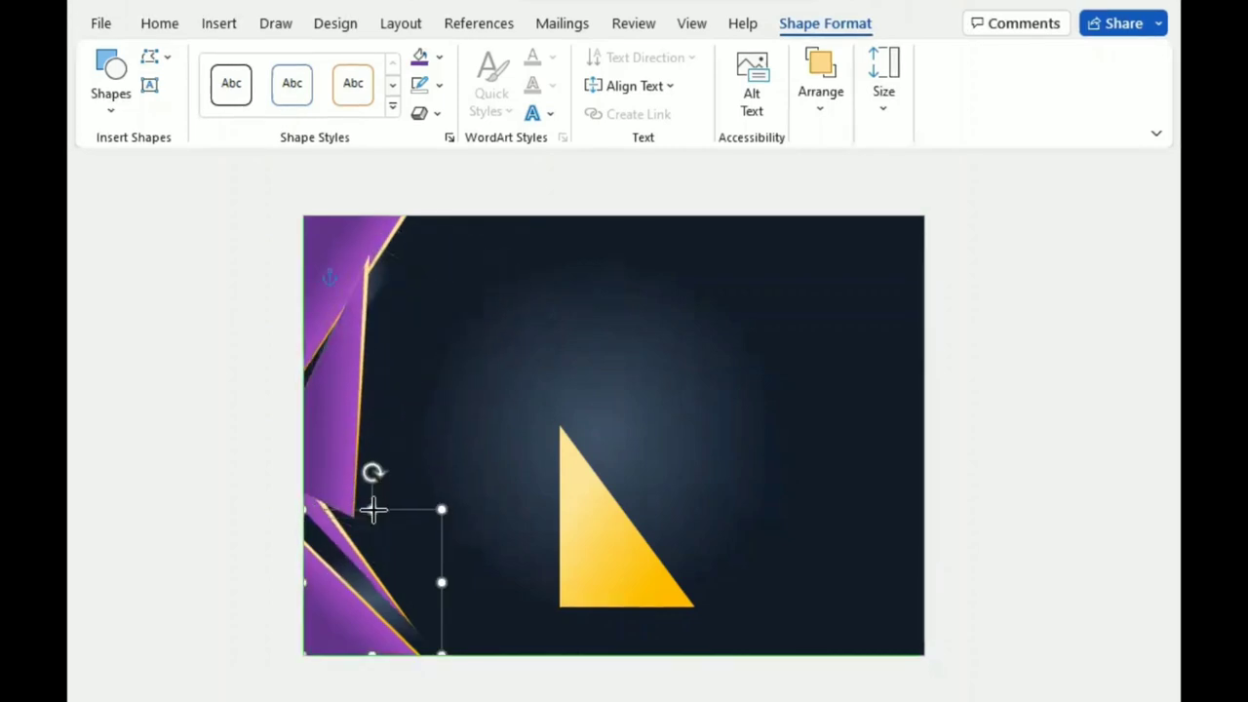
{"action": "left_click", "coordinate": [334, 446]}
{"action": "left_click_drag", "start_coordinate": [303, 498], "coordinate": [298, 540]}
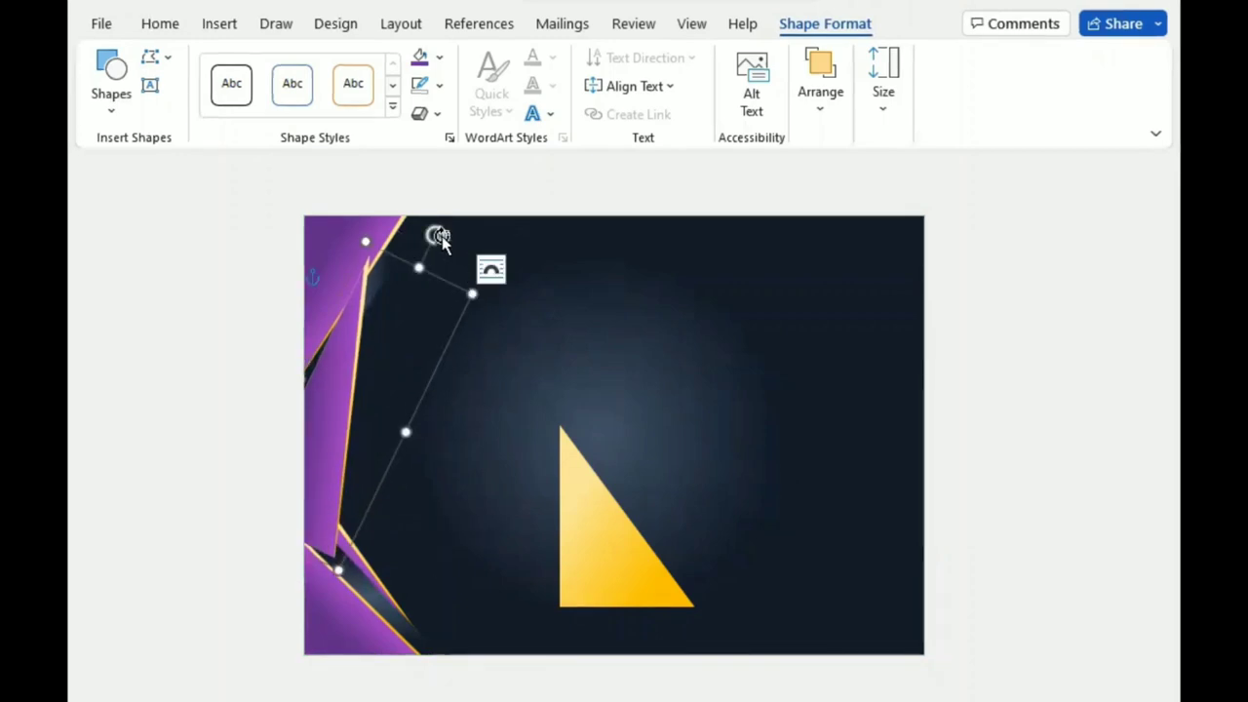
{"action": "left_click_drag", "start_coordinate": [438, 235], "coordinate": [444, 251]}
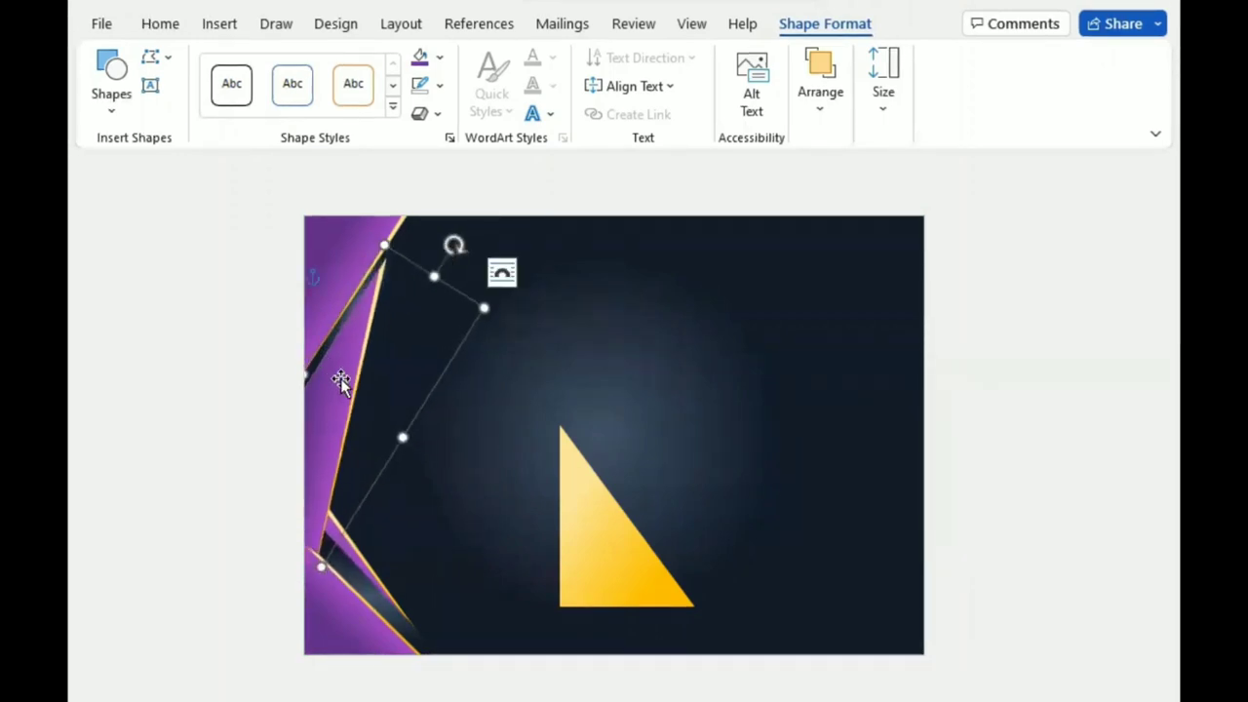
{"action": "left_click_drag", "start_coordinate": [340, 381], "coordinate": [353, 376]}
{"action": "left_click_drag", "start_coordinate": [467, 248], "coordinate": [471, 245]}
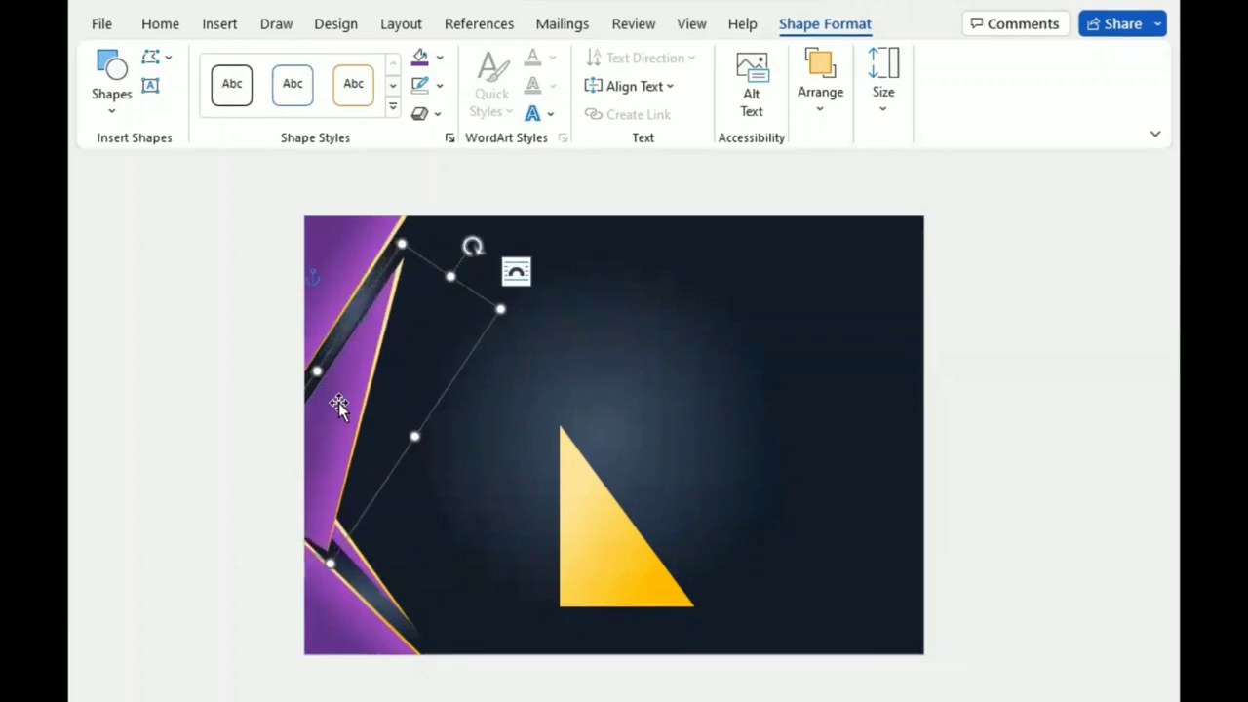
{"action": "left_click_drag", "start_coordinate": [340, 406], "coordinate": [332, 397]}
Step: Send the purple triangle one layer back and resize it in the upper-left corner
{"action": "left_click", "coordinate": [820, 98]}
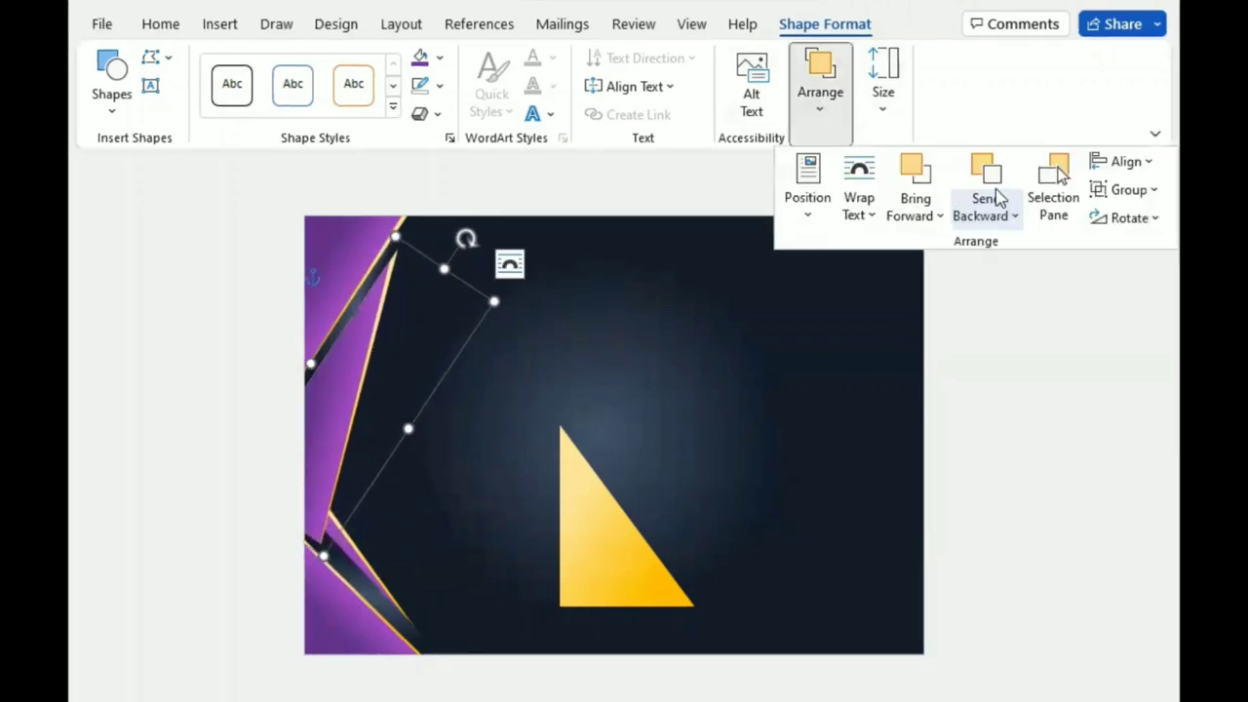
{"action": "left_click", "coordinate": [984, 180]}
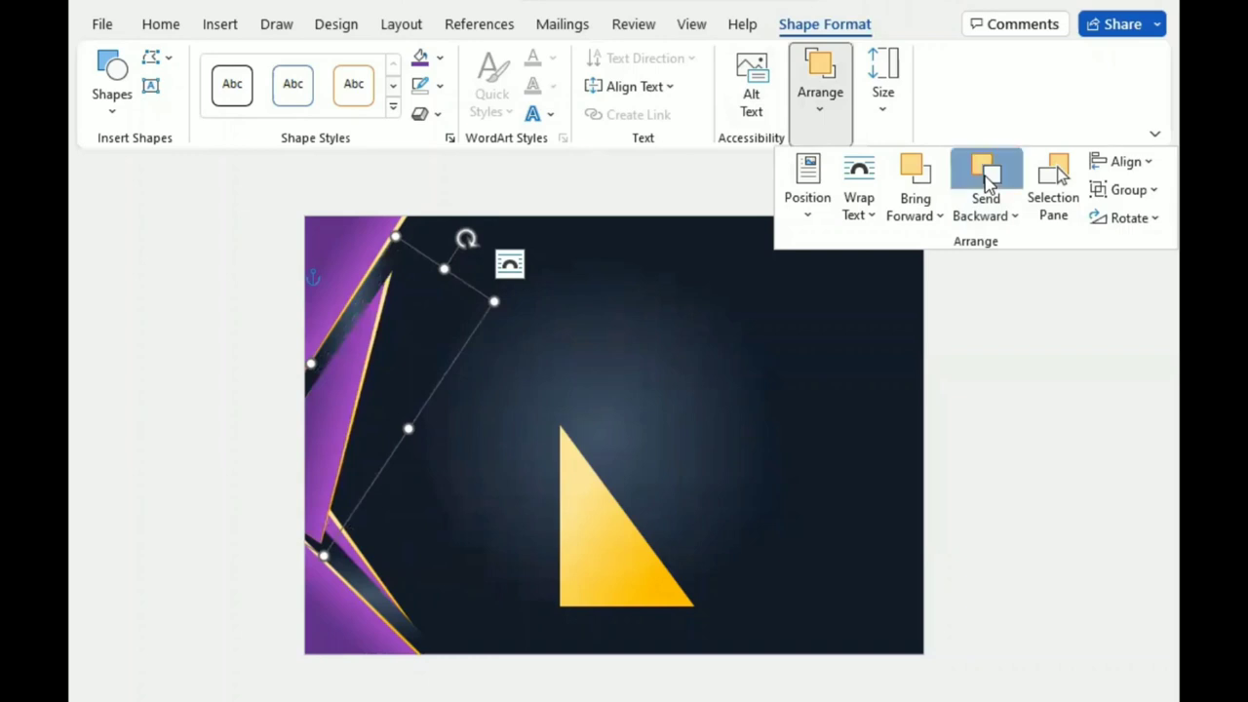
{"action": "mouse_move", "coordinate": [325, 558]}
{"action": "left_mouse_down"}
{"action": "mouse_move", "coordinate": [285, 551]}
{"action": "mouse_move", "coordinate": [304, 526]}
{"action": "left_mouse_up"}
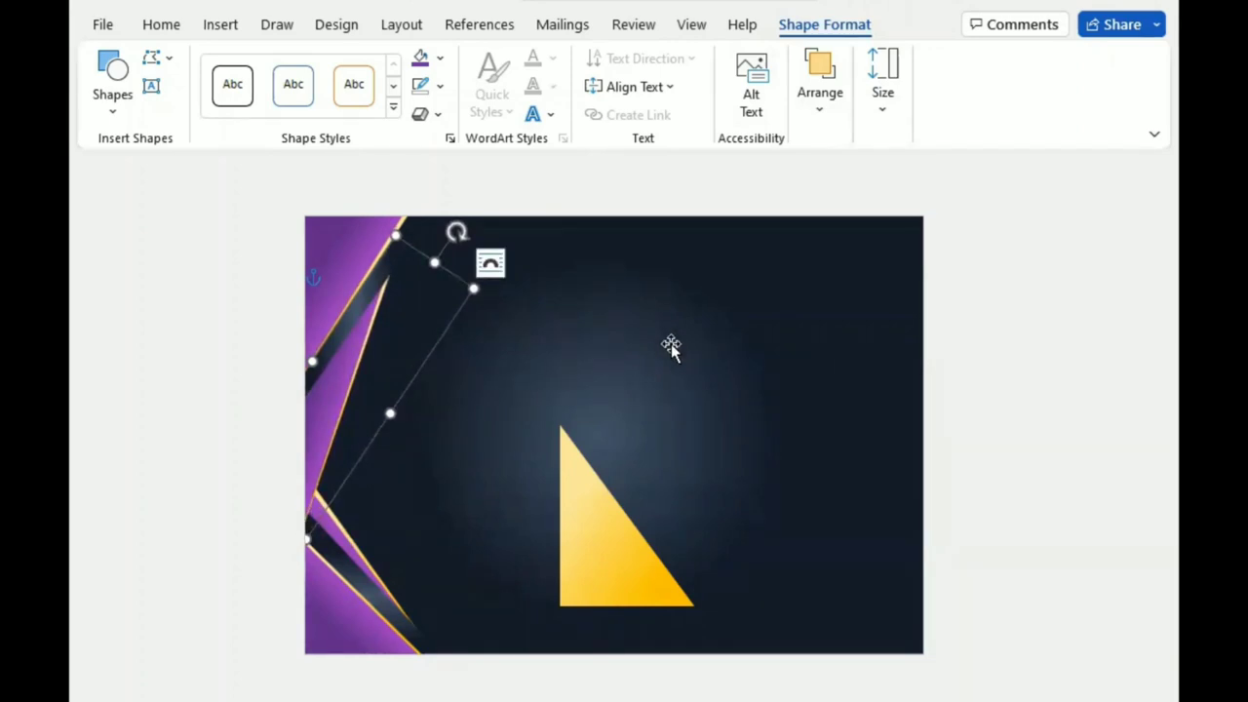
{"action": "left_click_drag", "start_coordinate": [376, 281], "coordinate": [437, 418]}
Step: Nudge the lower-left purple triangle up and resize it from its corner
{"action": "left_click", "coordinate": [427, 515]}
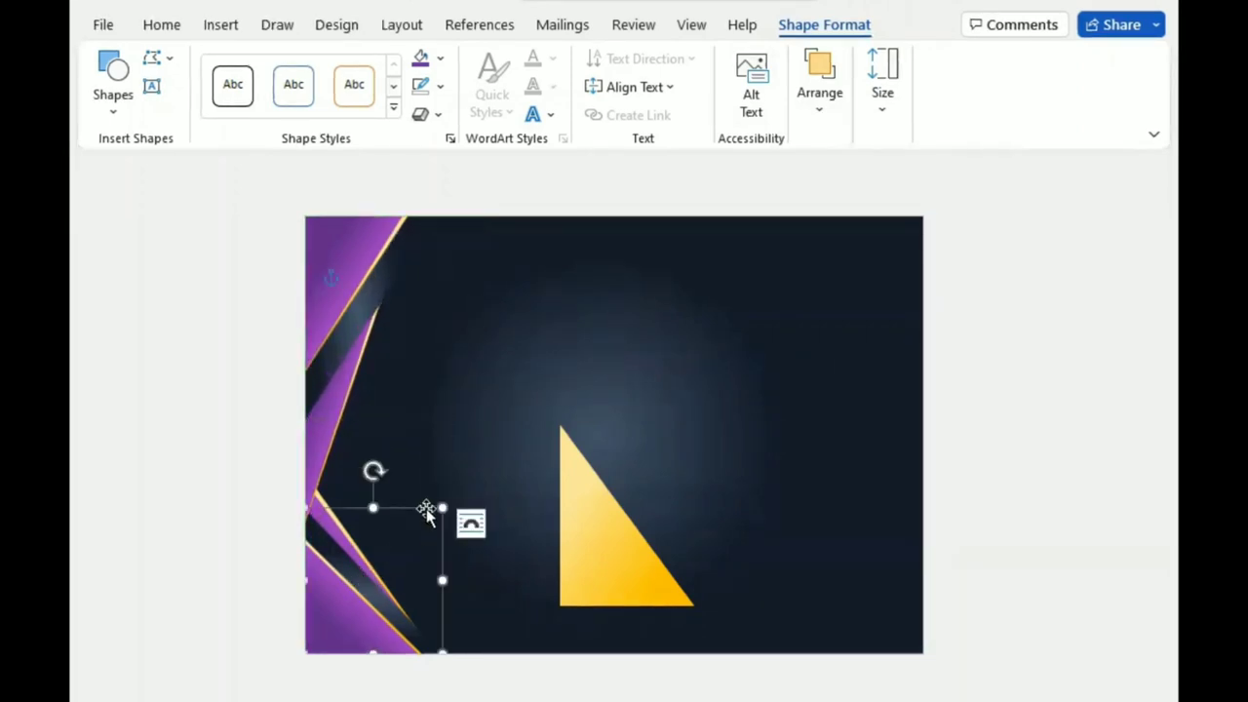
{"action": "mouse_move", "coordinate": [427, 515]}
{"action": "left_mouse_down"}
{"action": "mouse_move", "coordinate": [440, 496]}
{"action": "mouse_move", "coordinate": [431, 429]}
{"action": "left_mouse_up"}
{"action": "left_click", "coordinate": [465, 444]}
{"action": "left_click", "coordinate": [324, 506]}
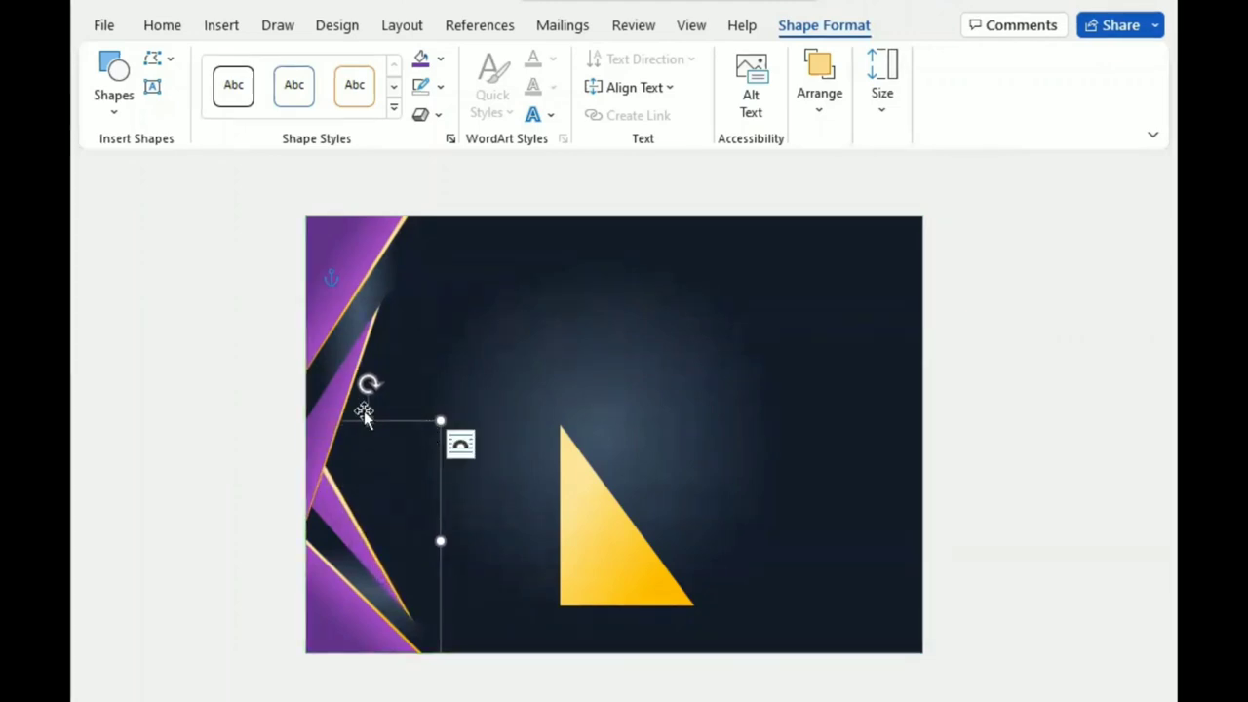
Step: Select both upper-left triangles and give them a 135° linear purple gradient fill
{"action": "left_click", "coordinate": [333, 393]}
{"action": "left_click", "coordinate": [332, 419], "text": "shift"}
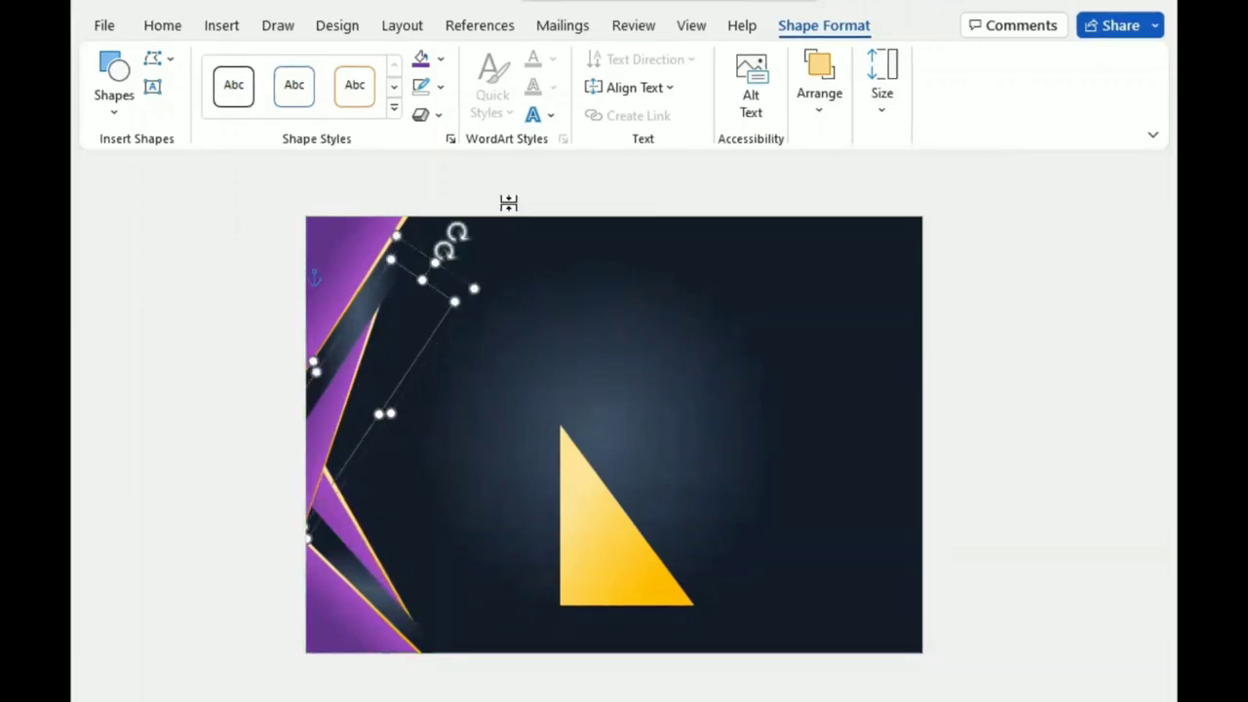
{"action": "left_click", "coordinate": [440, 58]}
Step: Darken a gradient stop on the current shape and move the left stop to 13%
{"action": "mouse_move", "coordinate": [584, 454]}
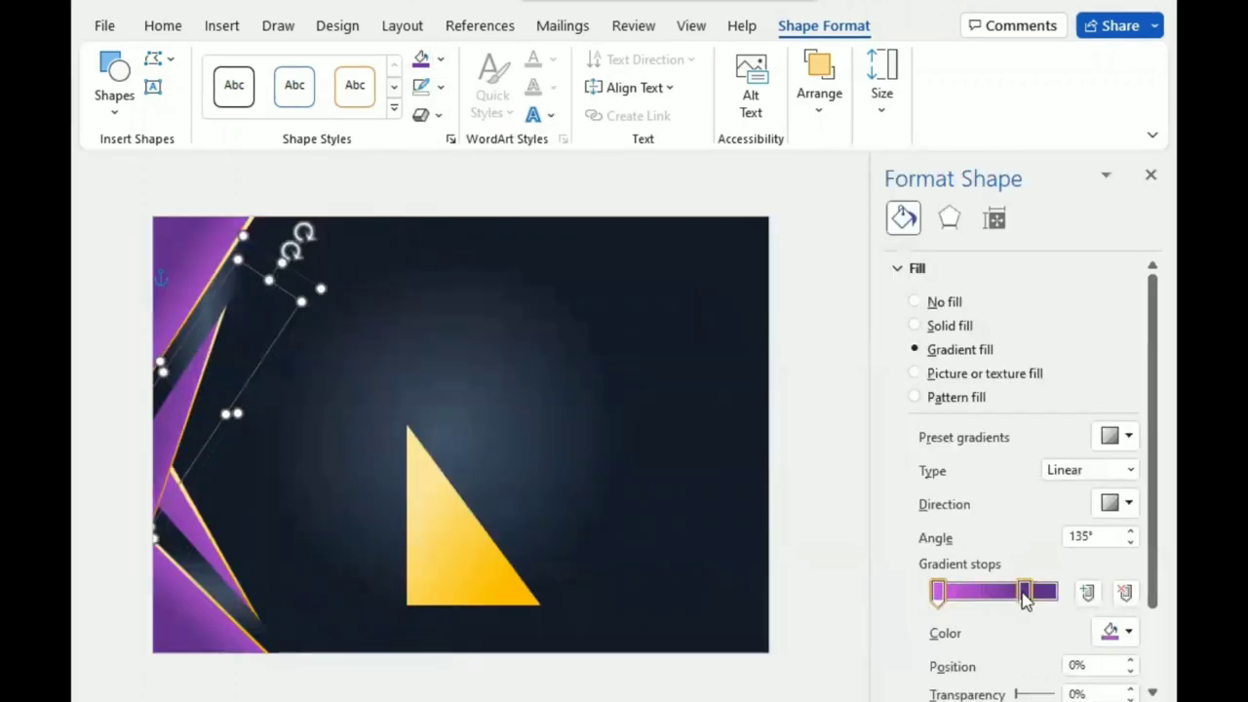
{"action": "mouse_move", "coordinate": [1024, 592]}
{"action": "left_mouse_down"}
{"action": "mouse_move", "coordinate": [992, 593]}
{"action": "mouse_move", "coordinate": [1020, 595]}
{"action": "left_mouse_up"}
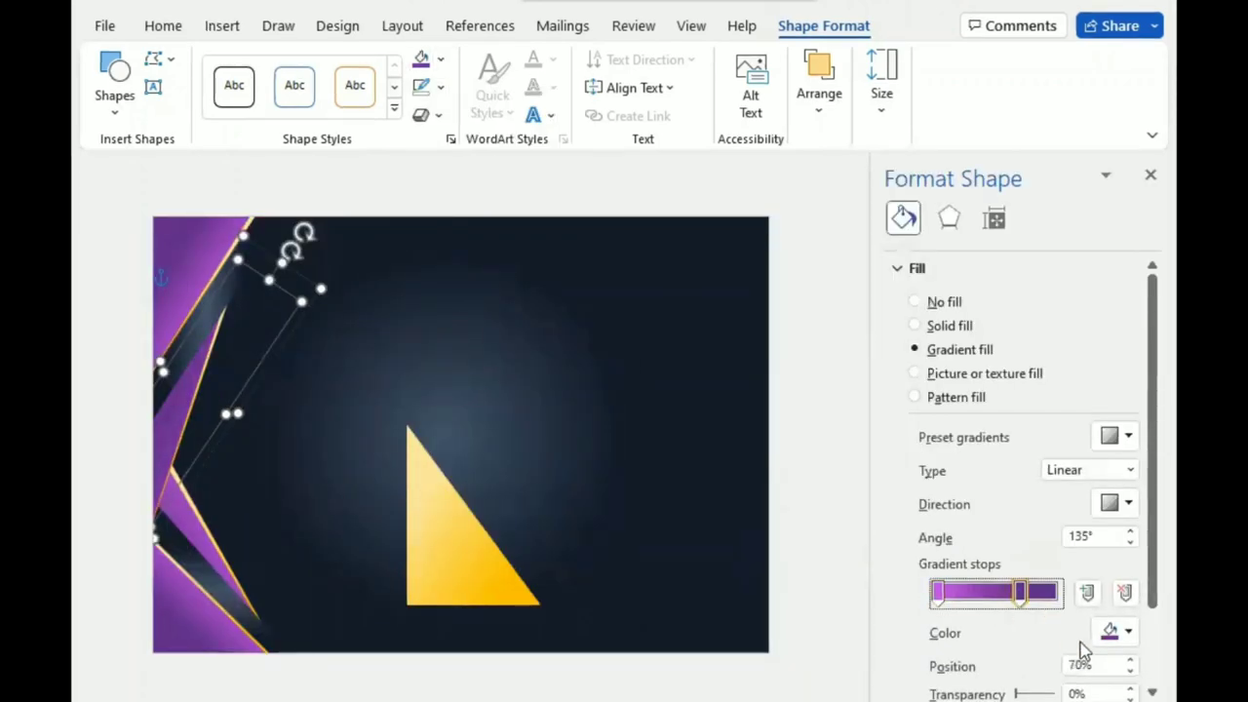
{"action": "scroll", "coordinate": [893, 638], "scroll_direction": "down", "scroll_amount": 2}
{"action": "left_click", "coordinate": [1130, 630]}
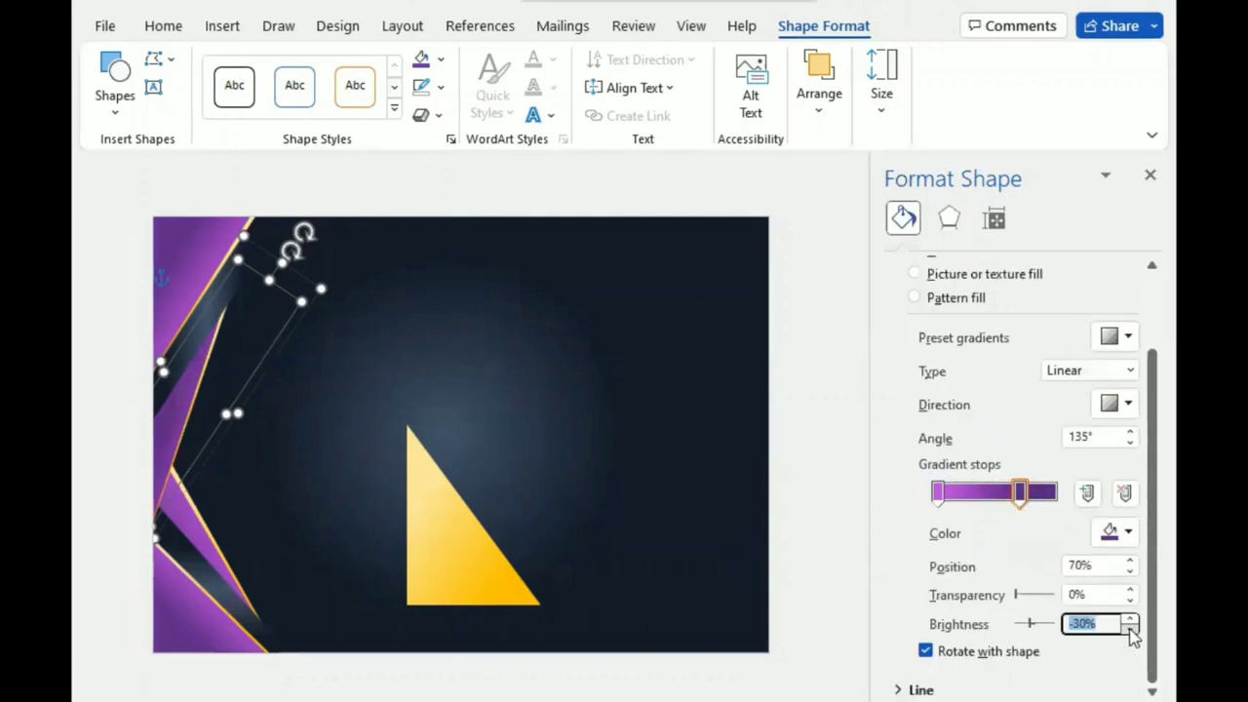
{"action": "left_click", "coordinate": [1131, 630]}
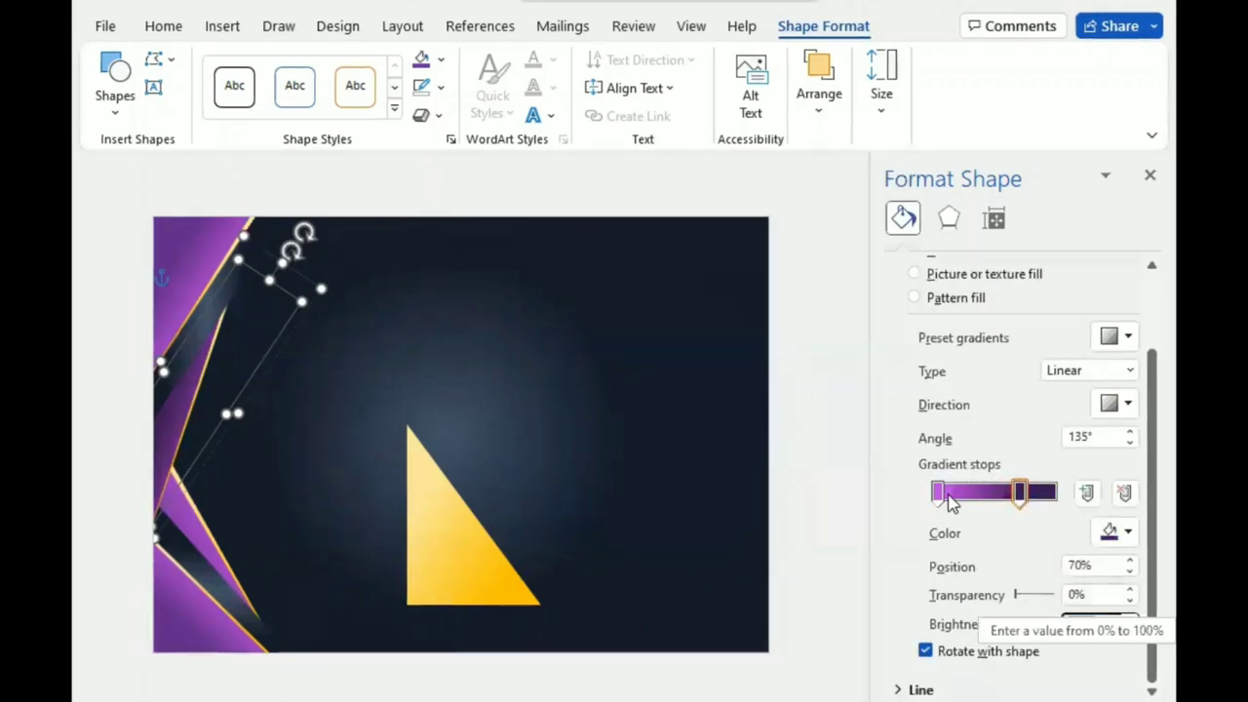
{"action": "left_click_drag", "start_coordinate": [939, 495], "coordinate": [953, 497]}
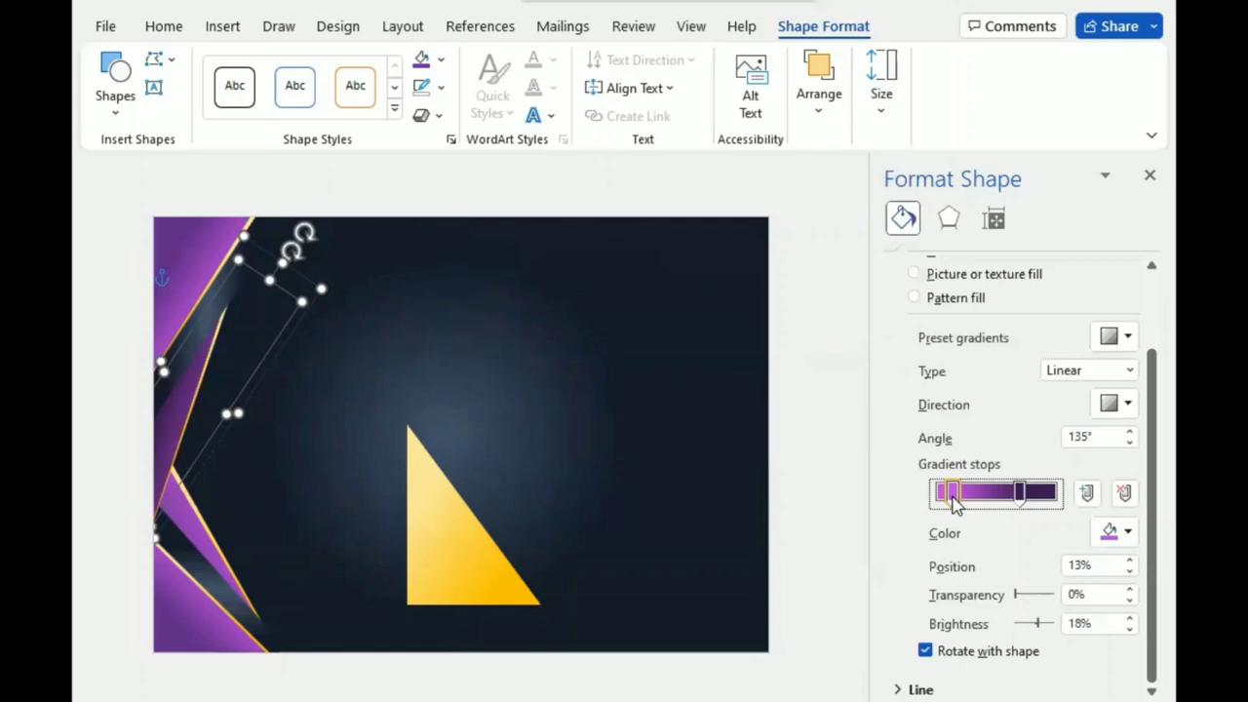
Step: For the thin left-edge shape, brighten the 0% stop, add a 13% stop, and darken the 70% end
{"action": "left_click", "coordinate": [189, 521]}
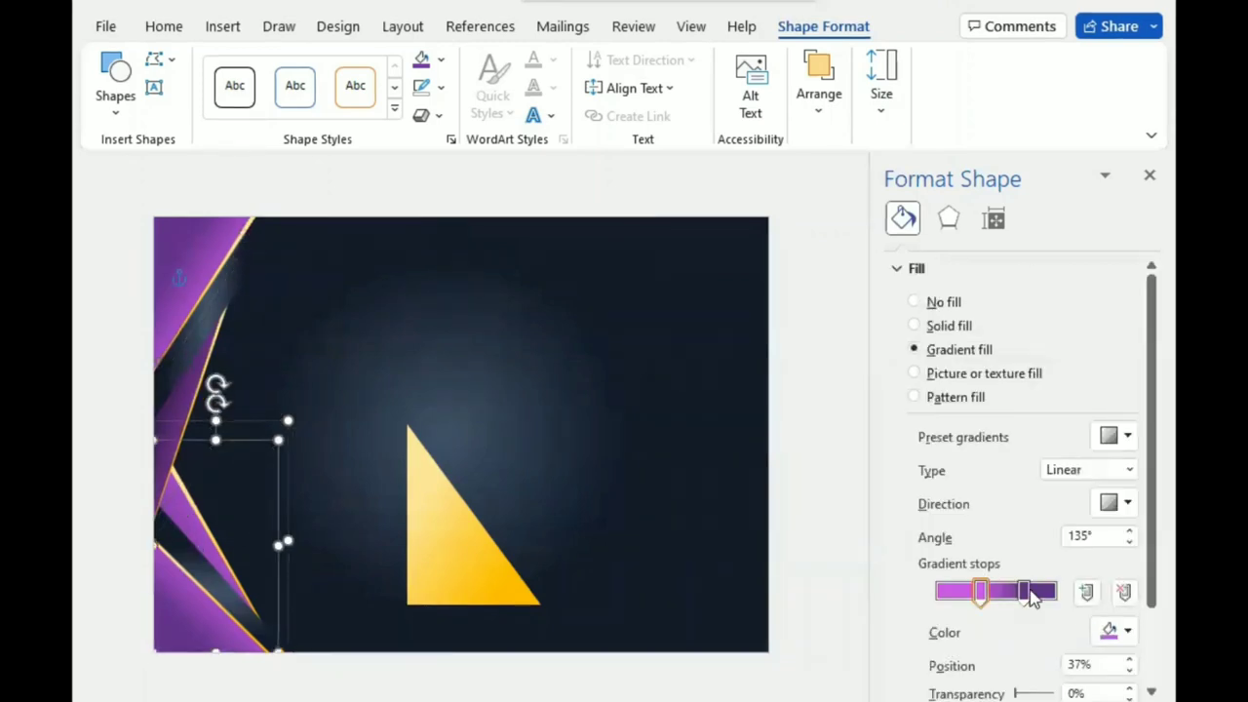
{"action": "scroll", "coordinate": [917, 644], "scroll_direction": "down", "scroll_amount": 2}
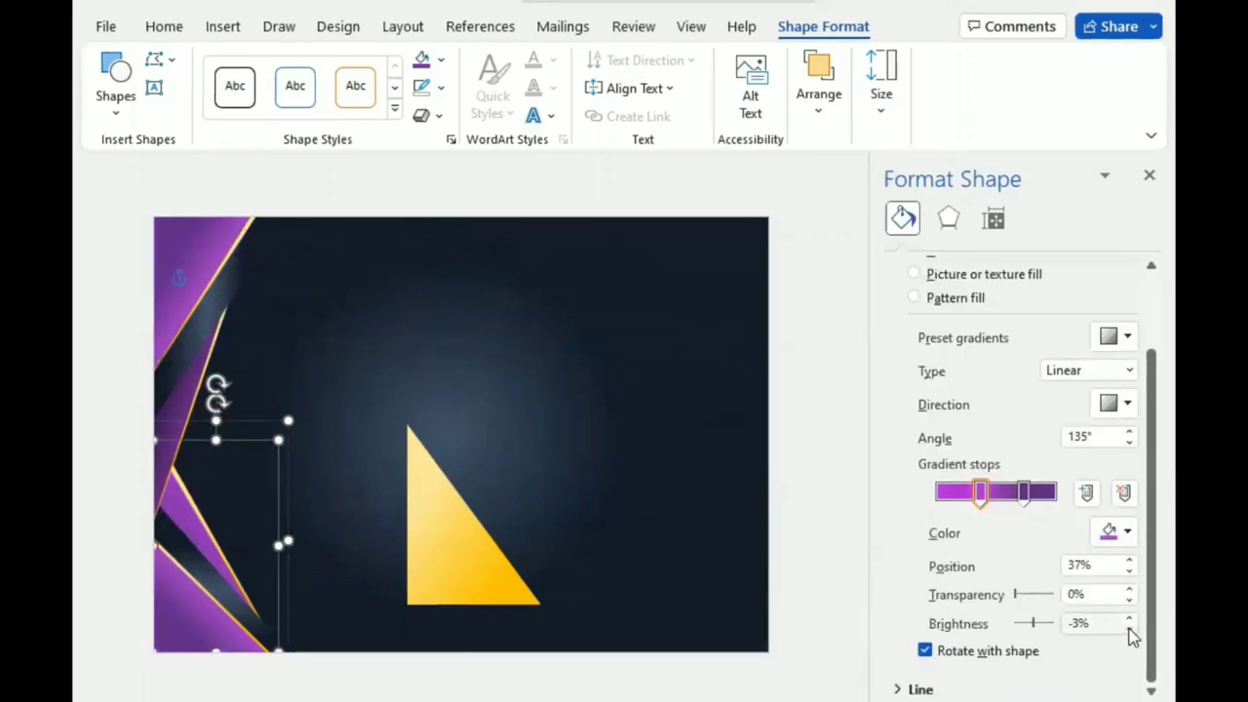
{"action": "left_click", "coordinate": [1129, 620]}
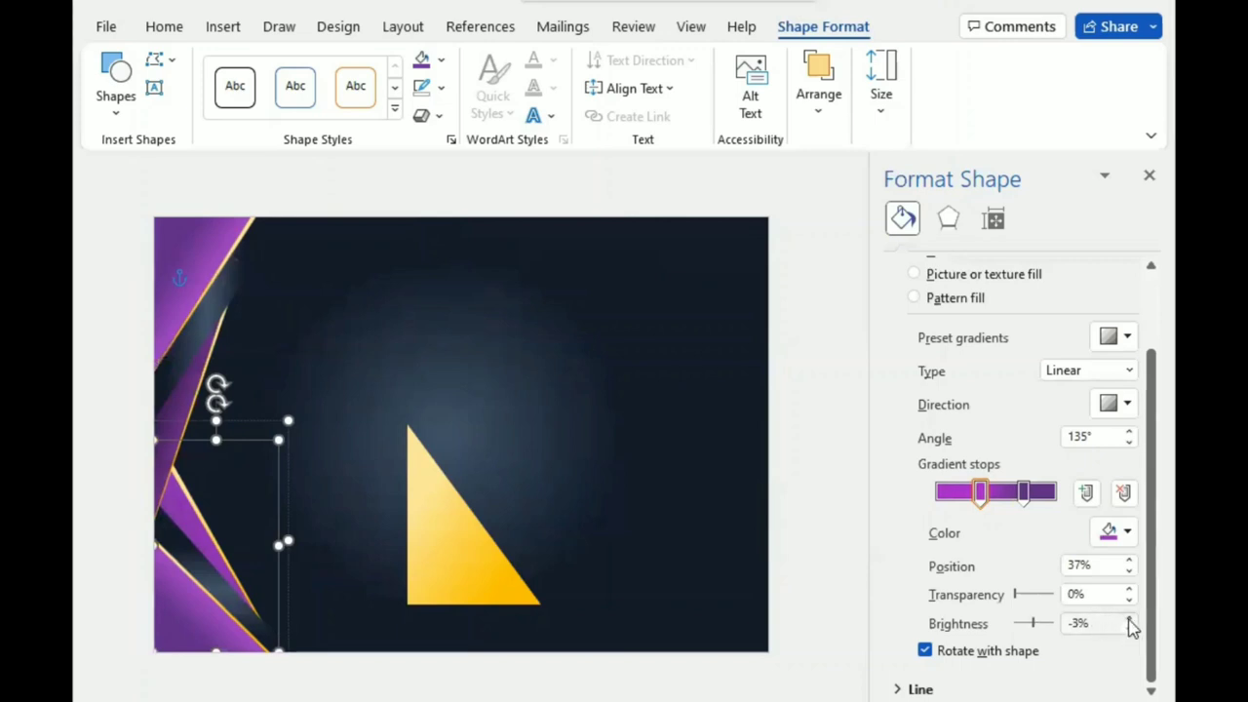
{"action": "left_click", "coordinate": [1129, 620]}
{"action": "left_click", "coordinate": [1022, 493]}
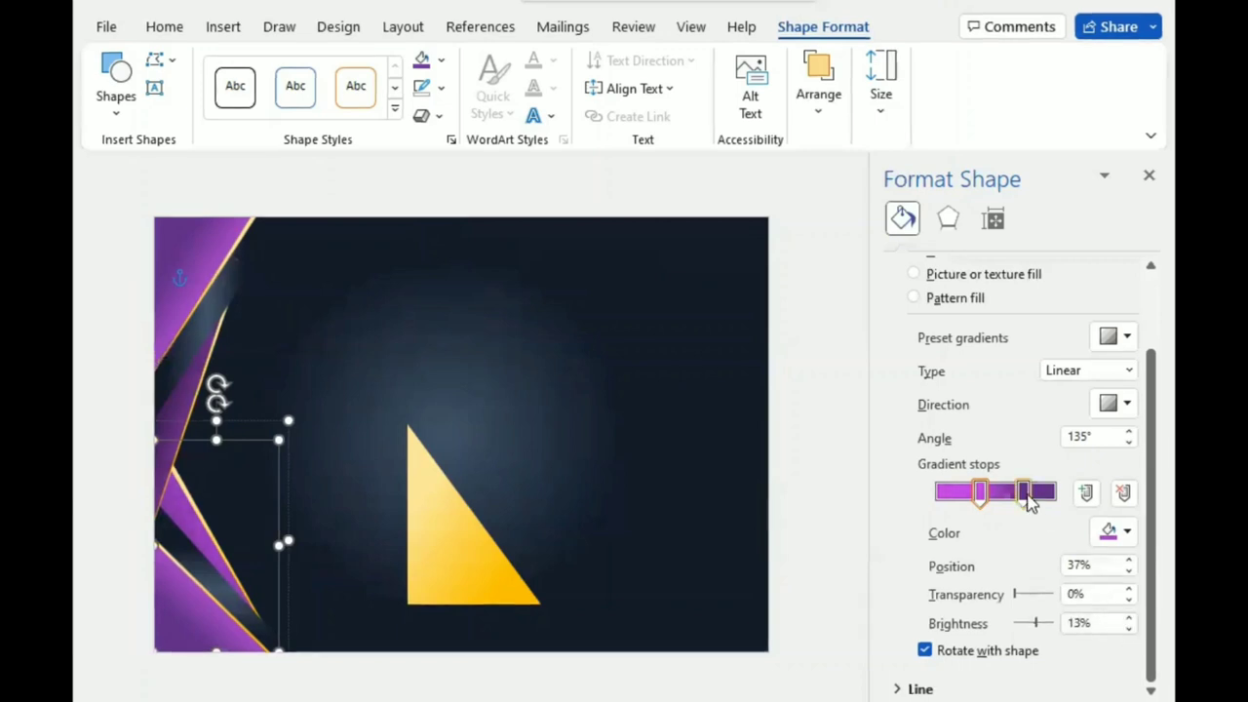
{"action": "left_click", "coordinate": [1129, 628]}
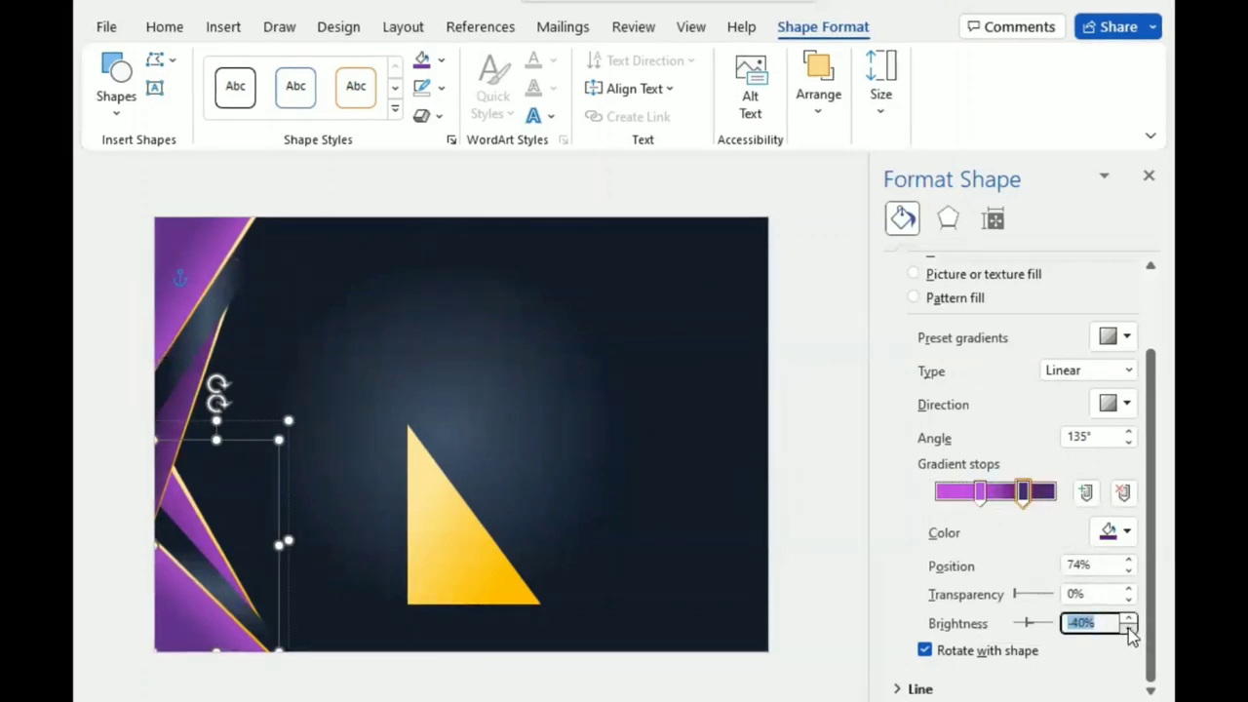
{"action": "left_click_drag", "start_coordinate": [983, 493], "coordinate": [913, 507]}
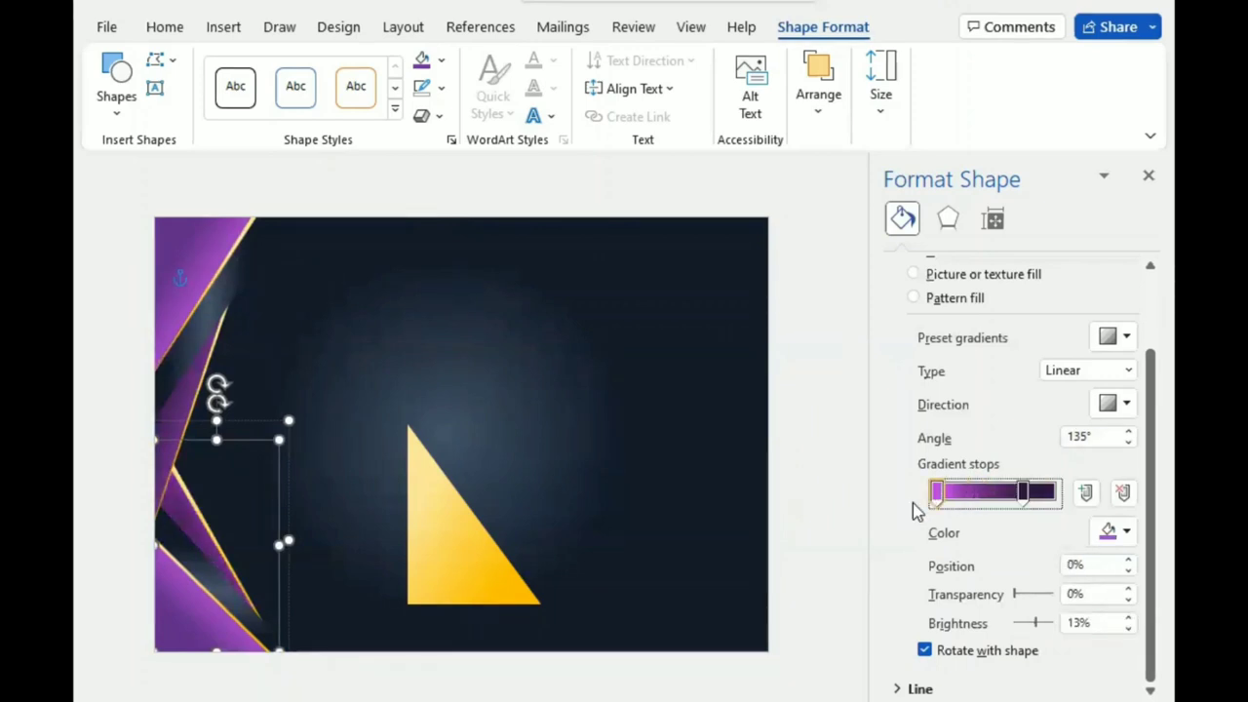
{"action": "left_click", "coordinate": [953, 492]}
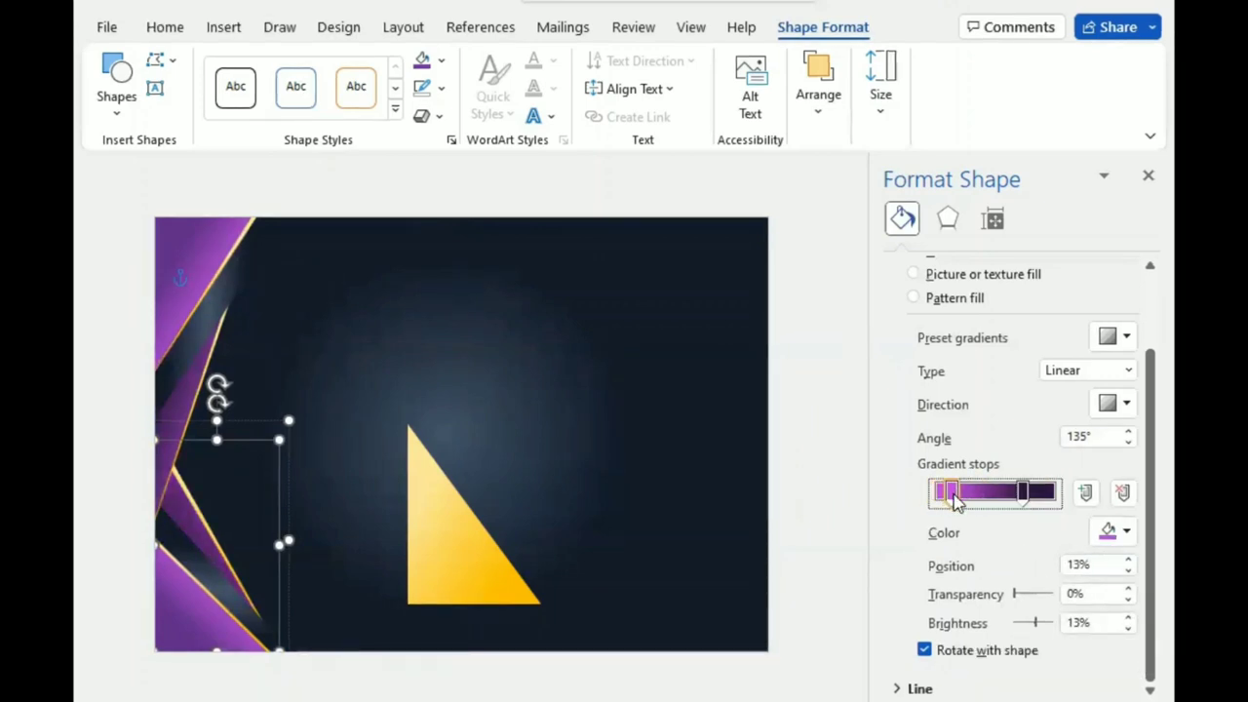
{"action": "left_click_drag", "start_coordinate": [1029, 497], "coordinate": [1020, 493]}
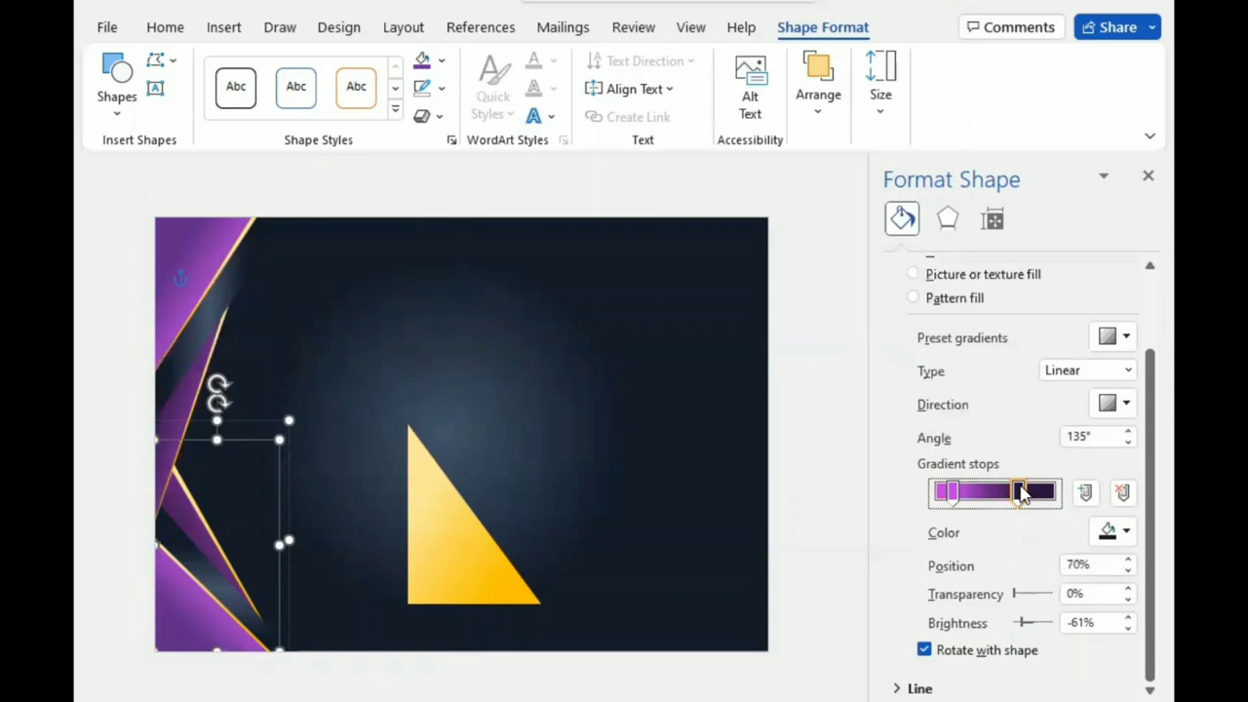
Step: Select all six purple and dark shapes along the page's left side
{"action": "left_click", "coordinate": [271, 421]}
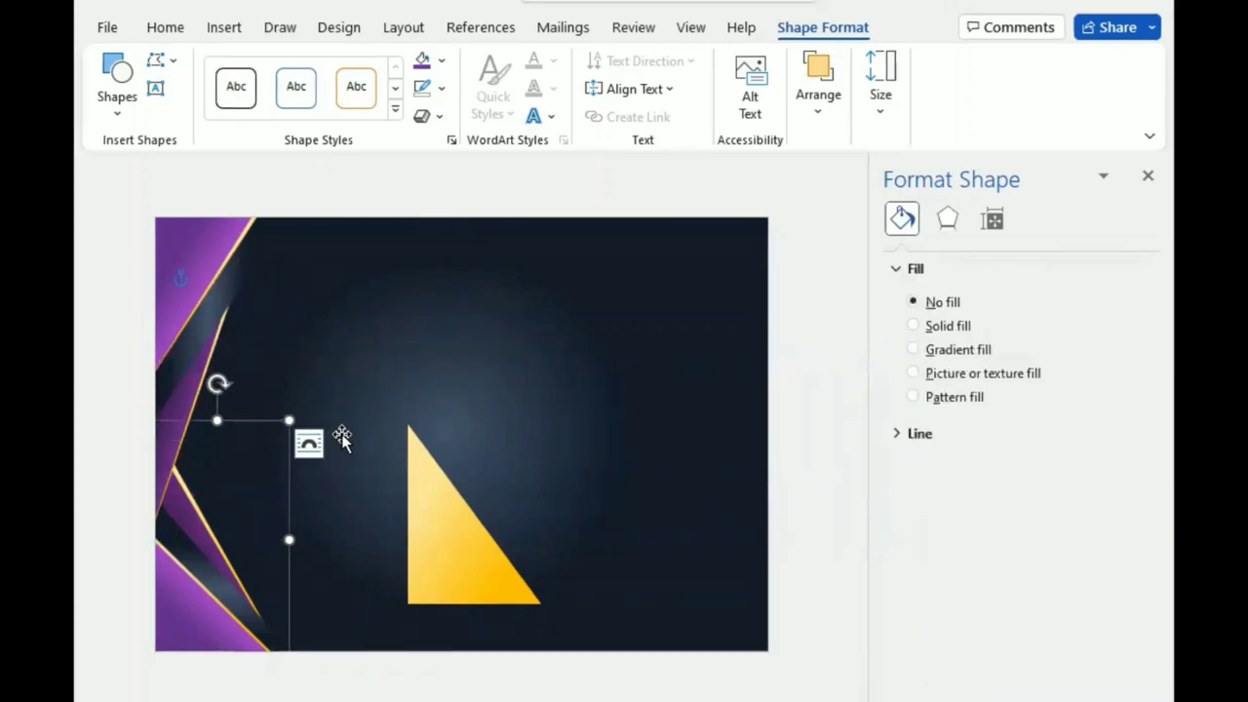
{"action": "left_click", "coordinate": [203, 585], "text": "shift"}
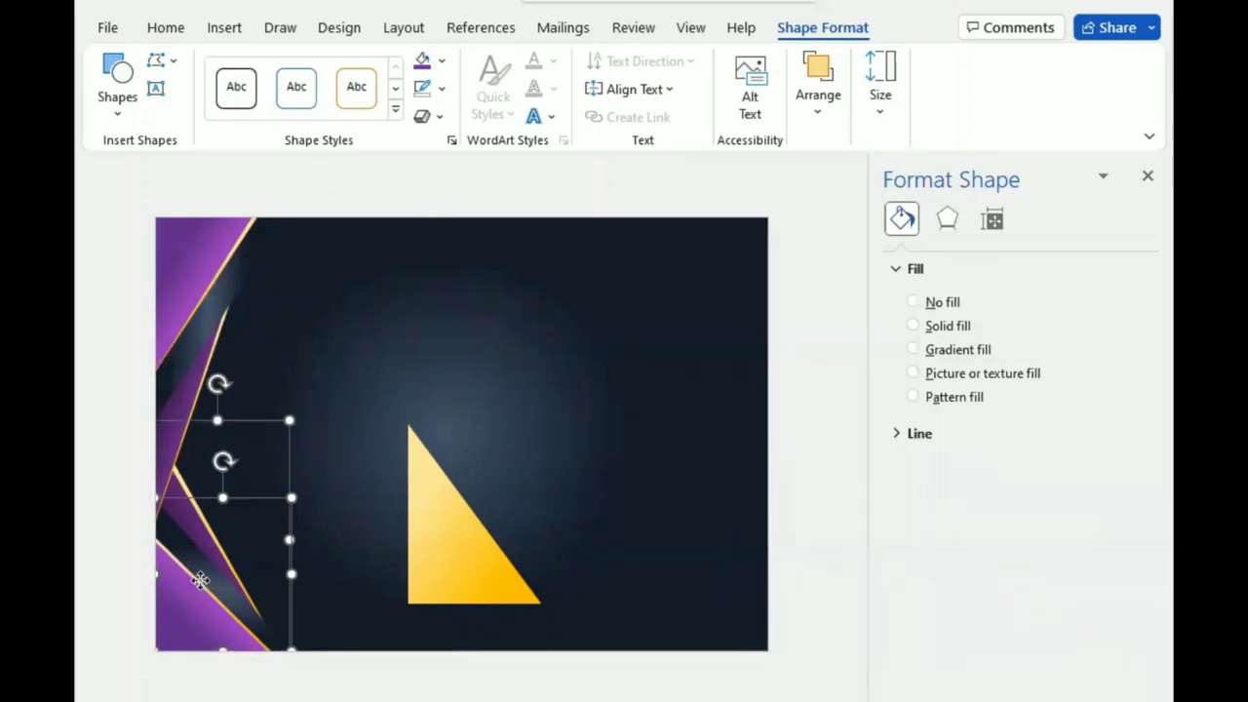
{"action": "left_click", "coordinate": [200, 581], "text": "shift"}
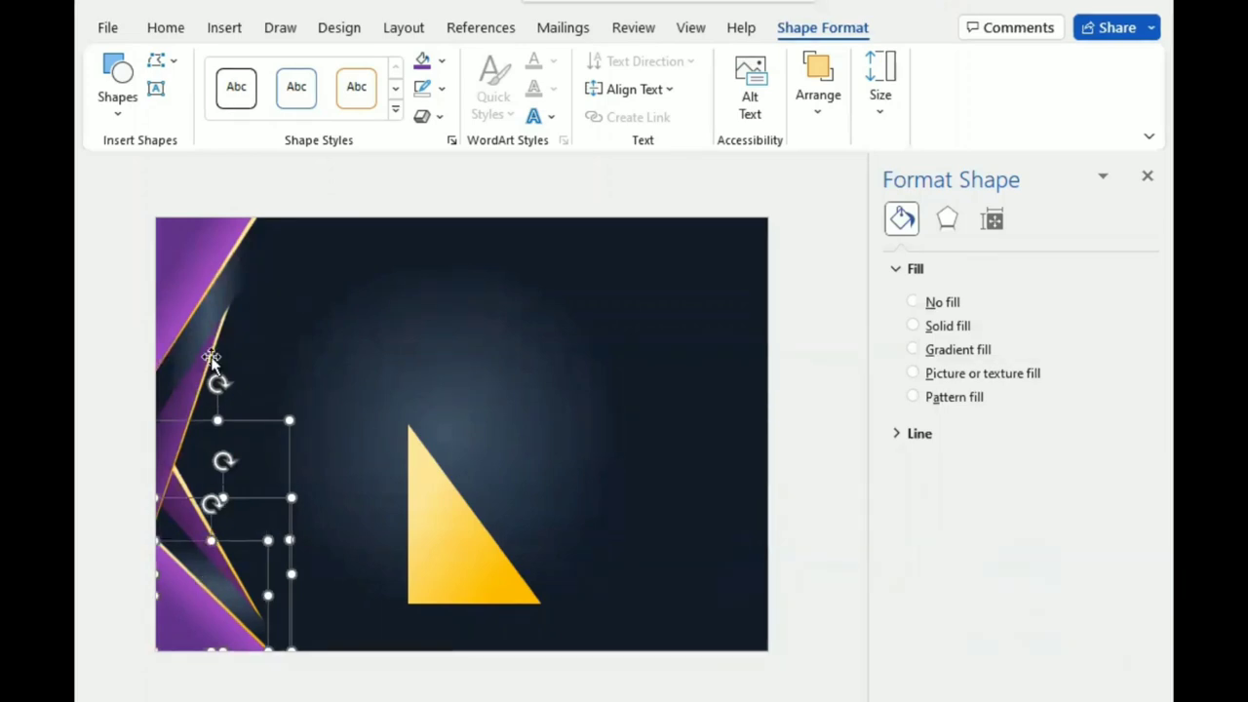
{"action": "left_click", "coordinate": [187, 270], "text": "shift"}
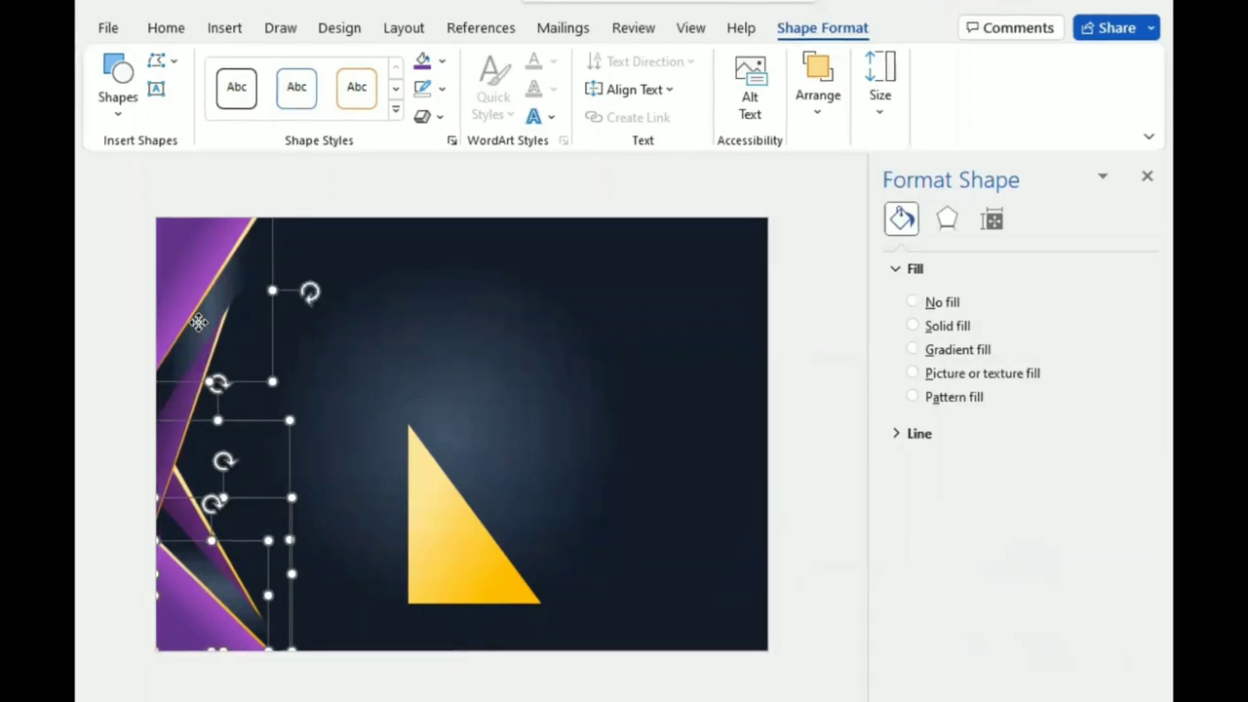
{"action": "left_click", "coordinate": [217, 382], "text": "shift"}
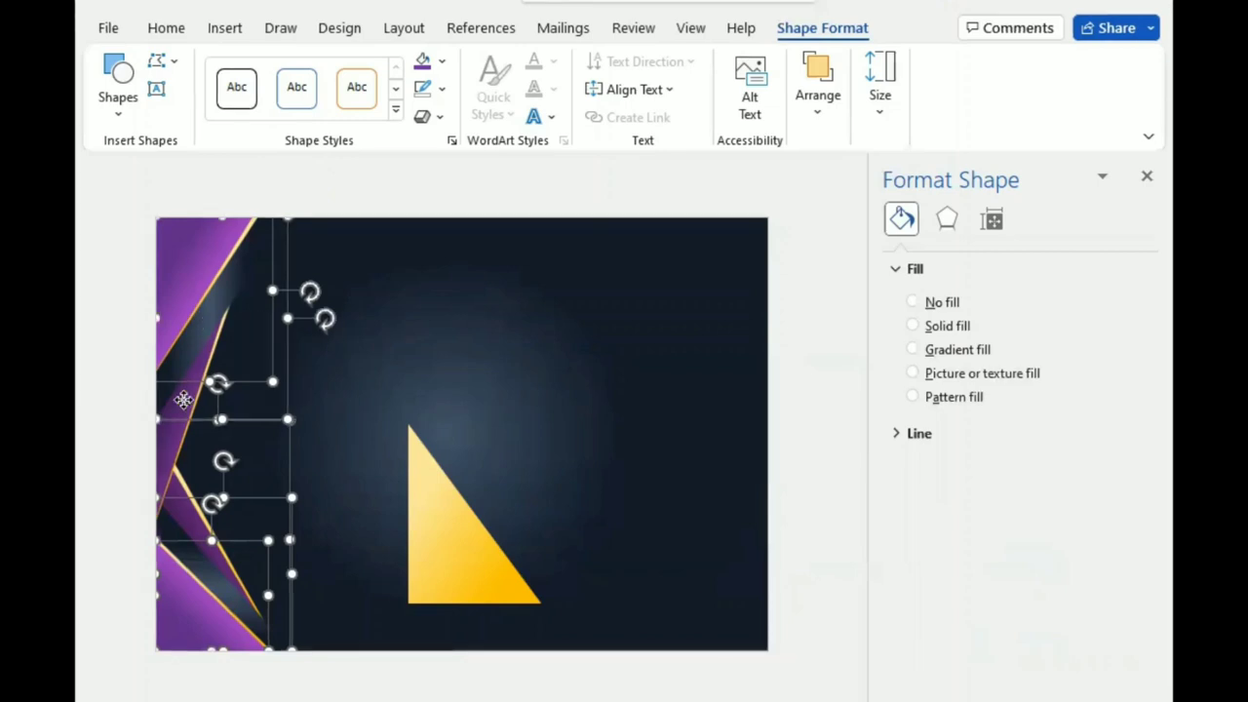
{"action": "left_click", "coordinate": [183, 399], "text": "shift"}
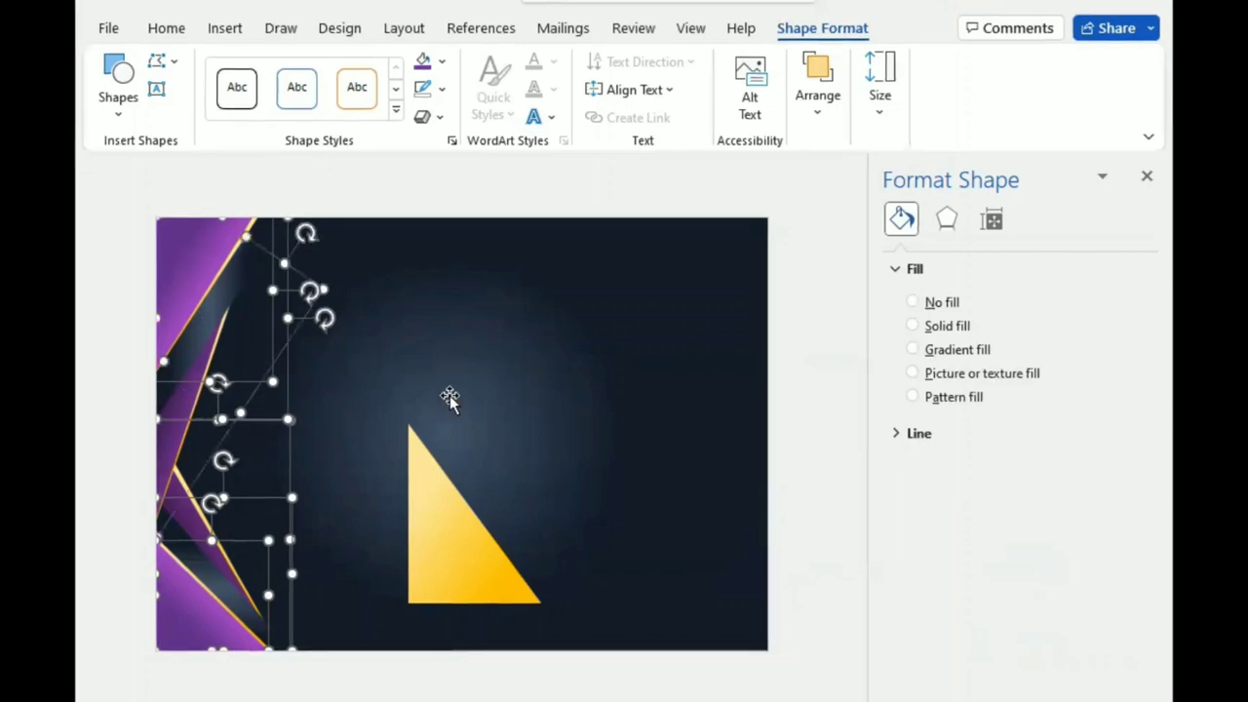
Step: Group the selected left-side shapes into one object and close the Format Shape pane
{"action": "left_click", "coordinate": [819, 107]}
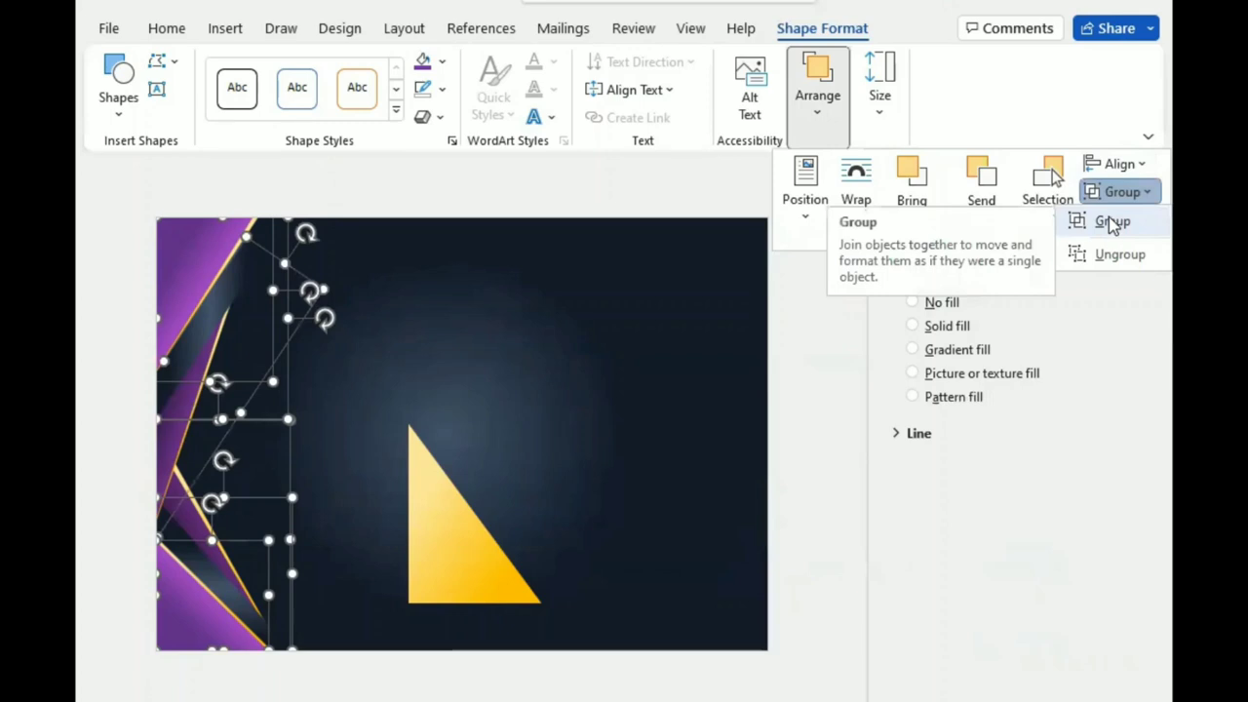
{"action": "left_click", "coordinate": [1112, 224]}
{"action": "left_click", "coordinate": [1113, 343]}
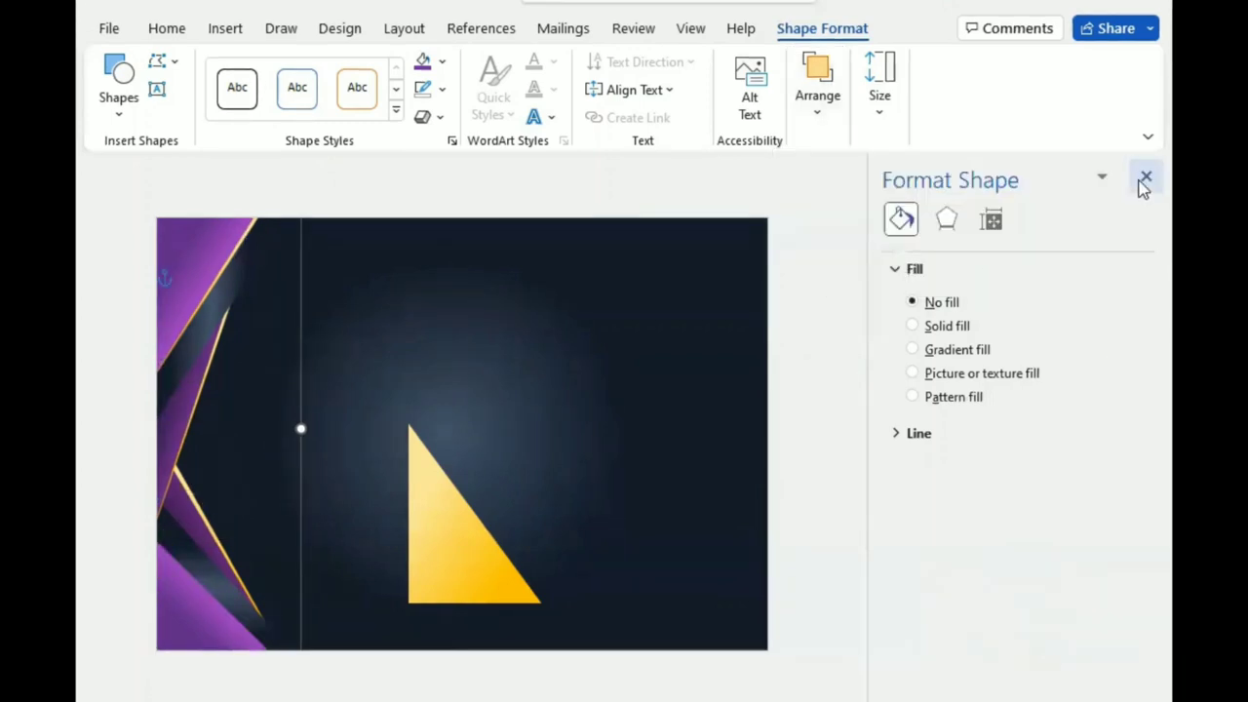
{"action": "left_click", "coordinate": [1141, 173]}
Step: Duplicate the purple corner group and flip the copy horizontally
{"action": "mouse_move", "coordinate": [370, 295]}
{"action": "left_mouse_down"}
{"action": "mouse_move", "coordinate": [631, 282]}
{"action": "mouse_move", "coordinate": [675, 295]}
{"action": "left_mouse_up"}
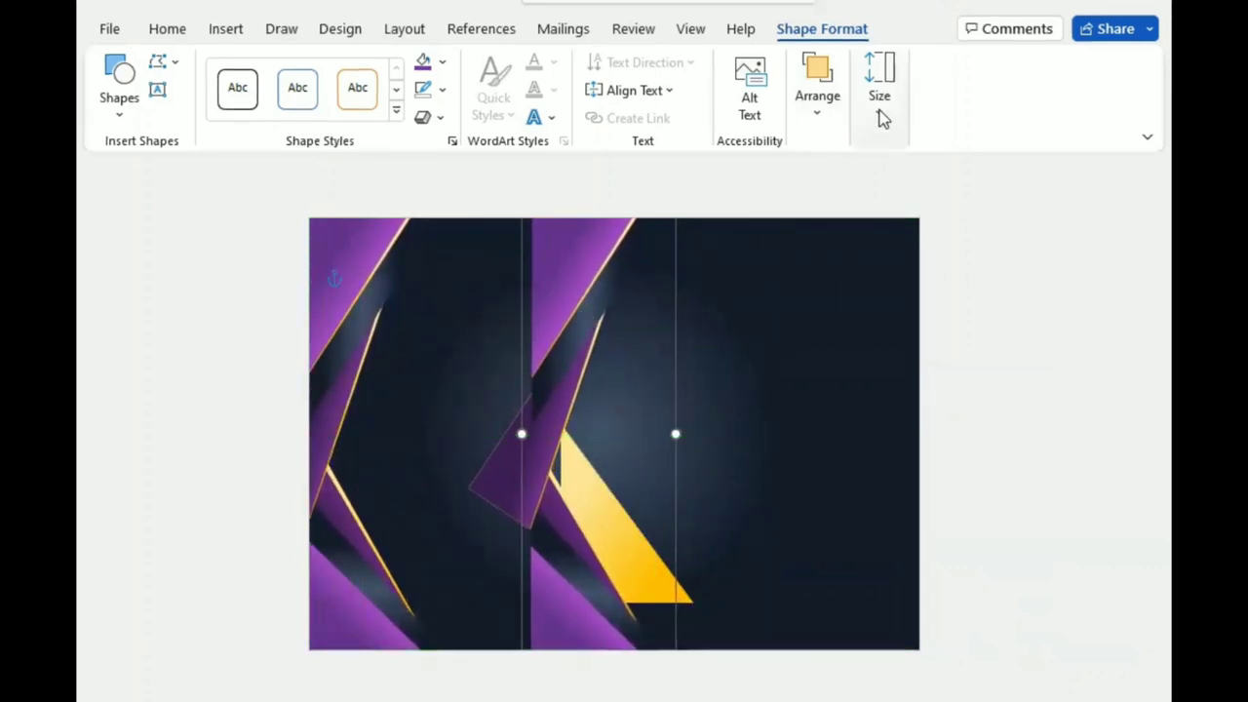
{"action": "left_click", "coordinate": [819, 121]}
{"action": "left_click", "coordinate": [1143, 224]}
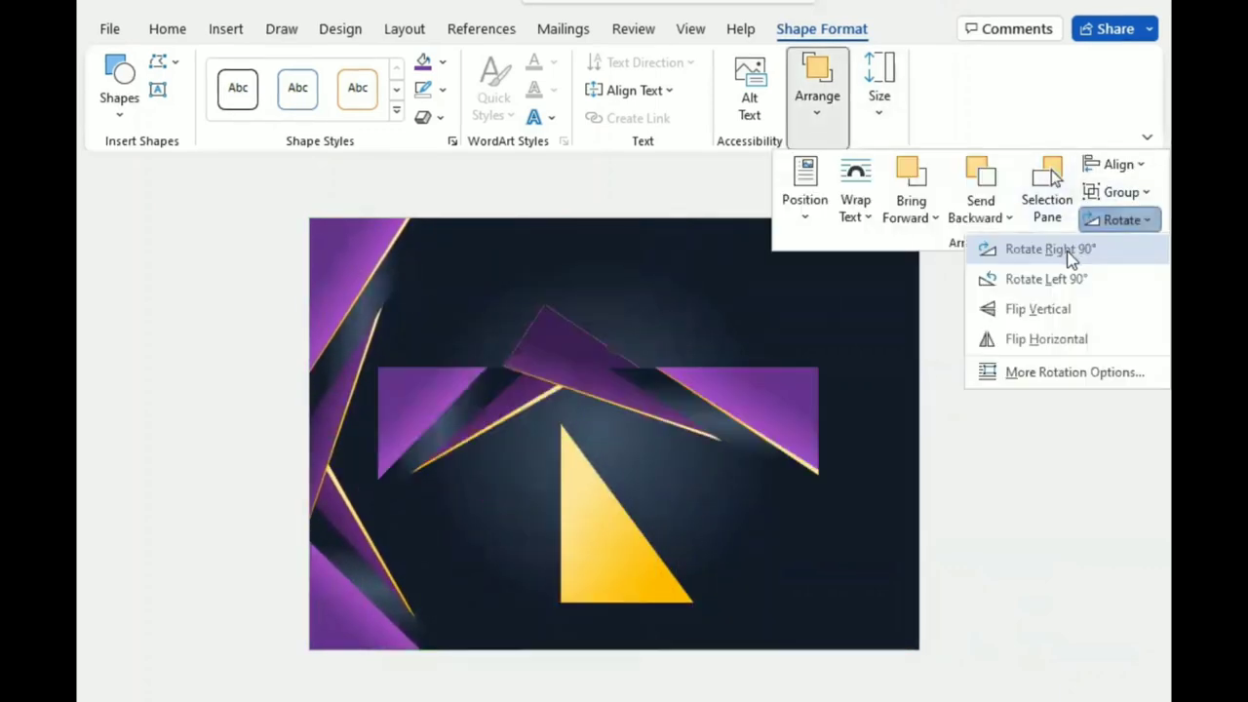
{"action": "left_click", "coordinate": [1054, 335]}
Step: Place the mirrored group against the page's right edge, fine-tuning its width and position
{"action": "left_click_drag", "start_coordinate": [651, 322], "coordinate": [908, 314]}
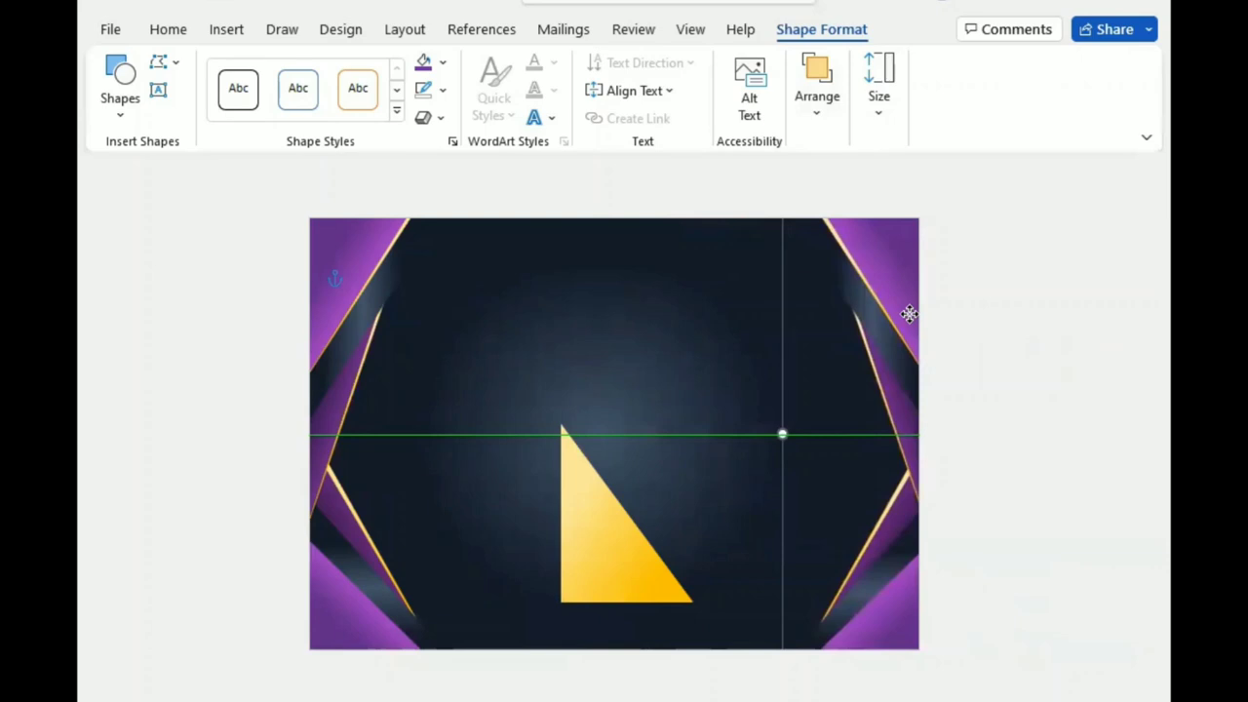
{"action": "left_click_drag", "start_coordinate": [908, 314], "coordinate": [899, 314]}
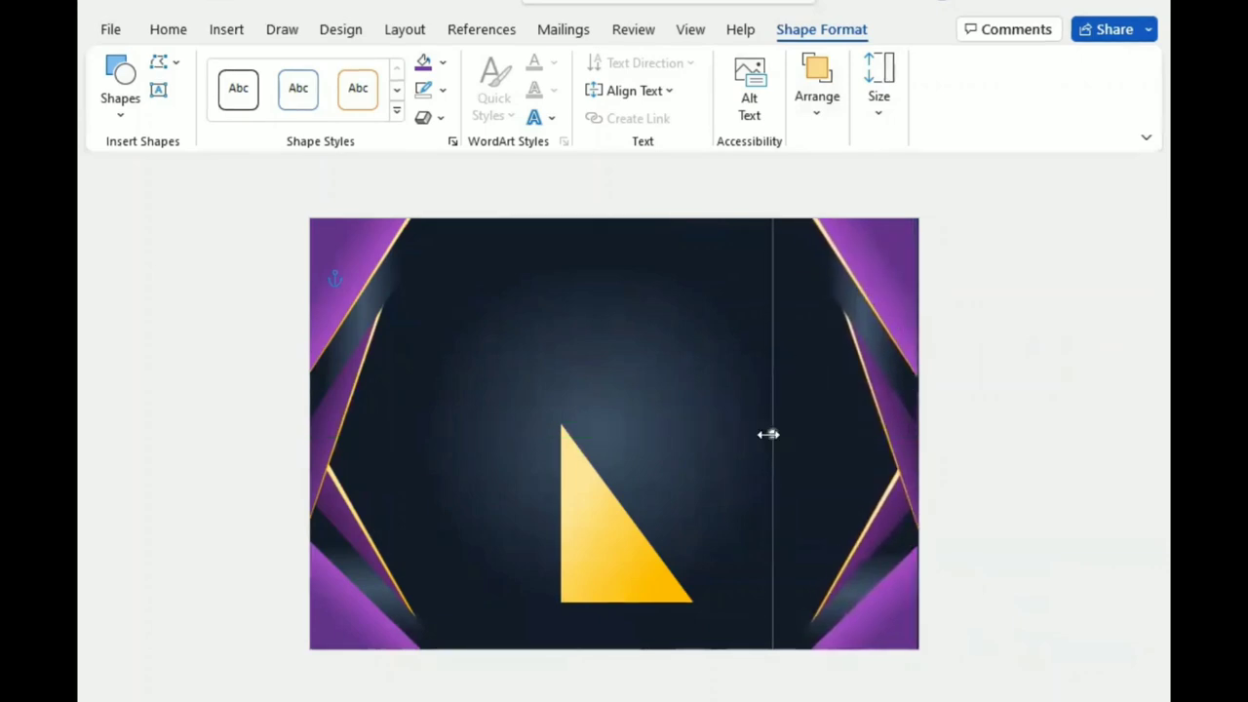
{"action": "left_click_drag", "start_coordinate": [768, 433], "coordinate": [749, 434]}
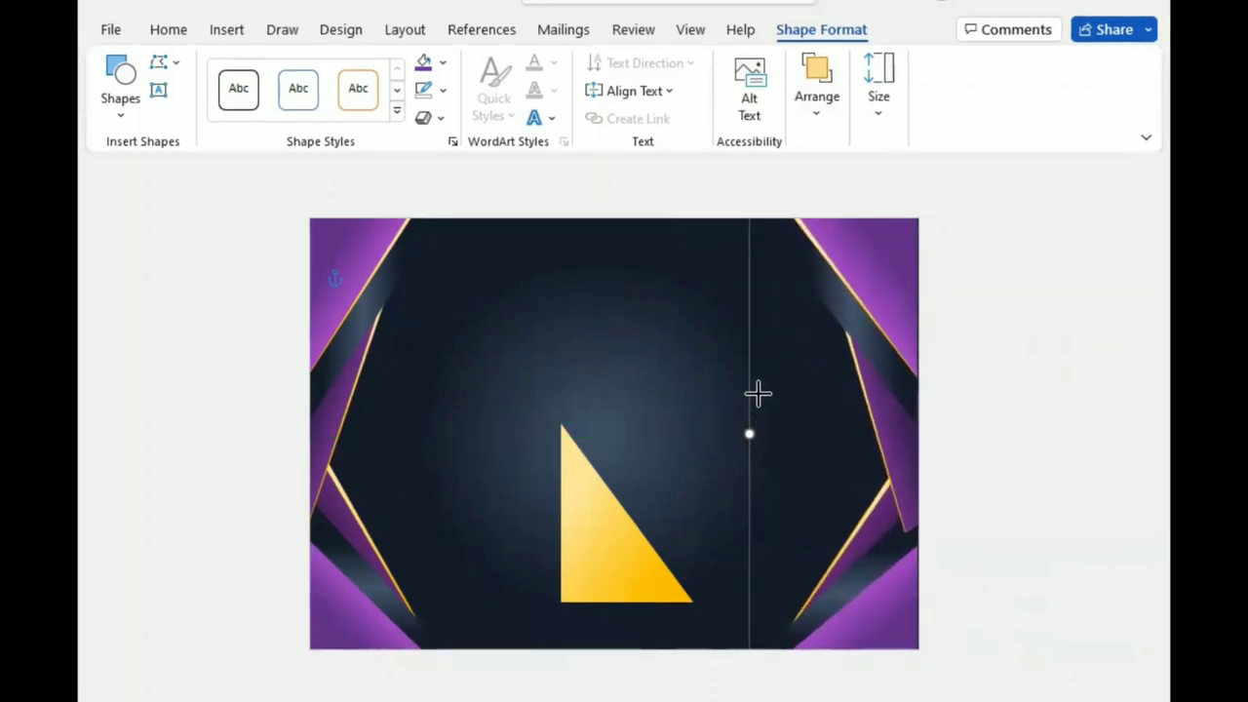
{"action": "key", "text": "Right"}
{"action": "key", "text": "Right"}
{"action": "key", "text": "Right"}
{"action": "key", "text": "Right"}
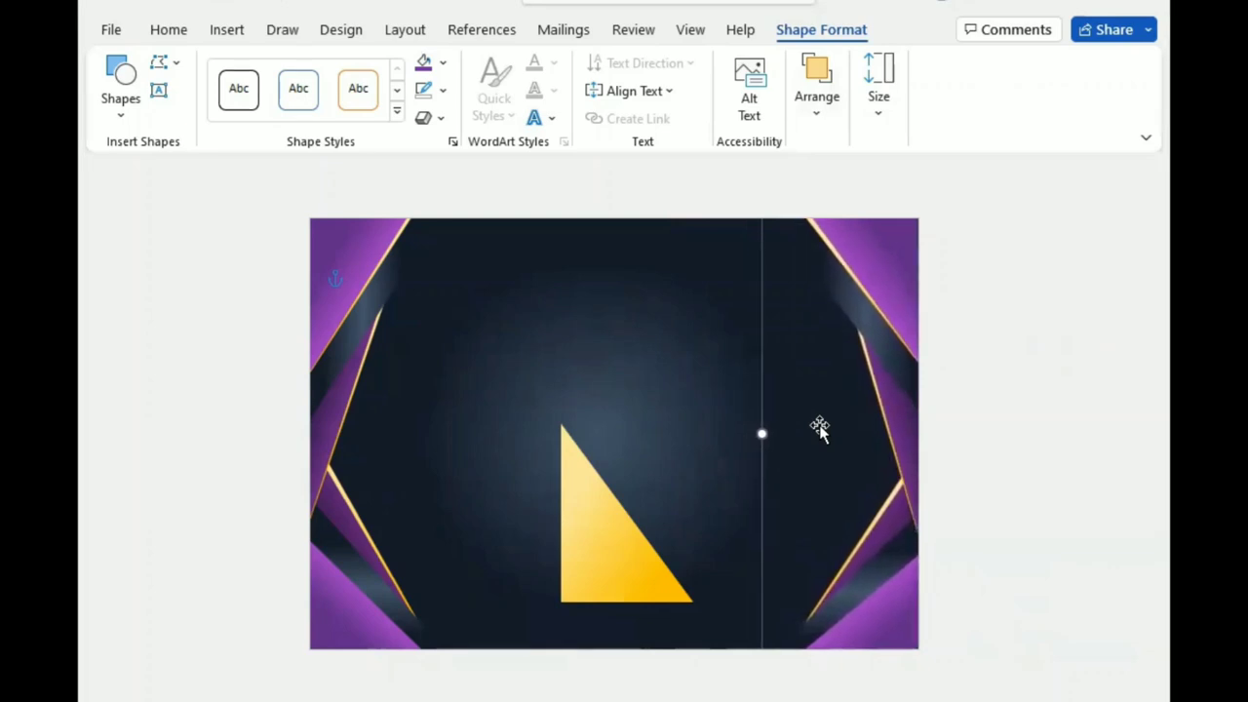
{"action": "key", "text": "Right"}
{"action": "key", "text": "Right"}
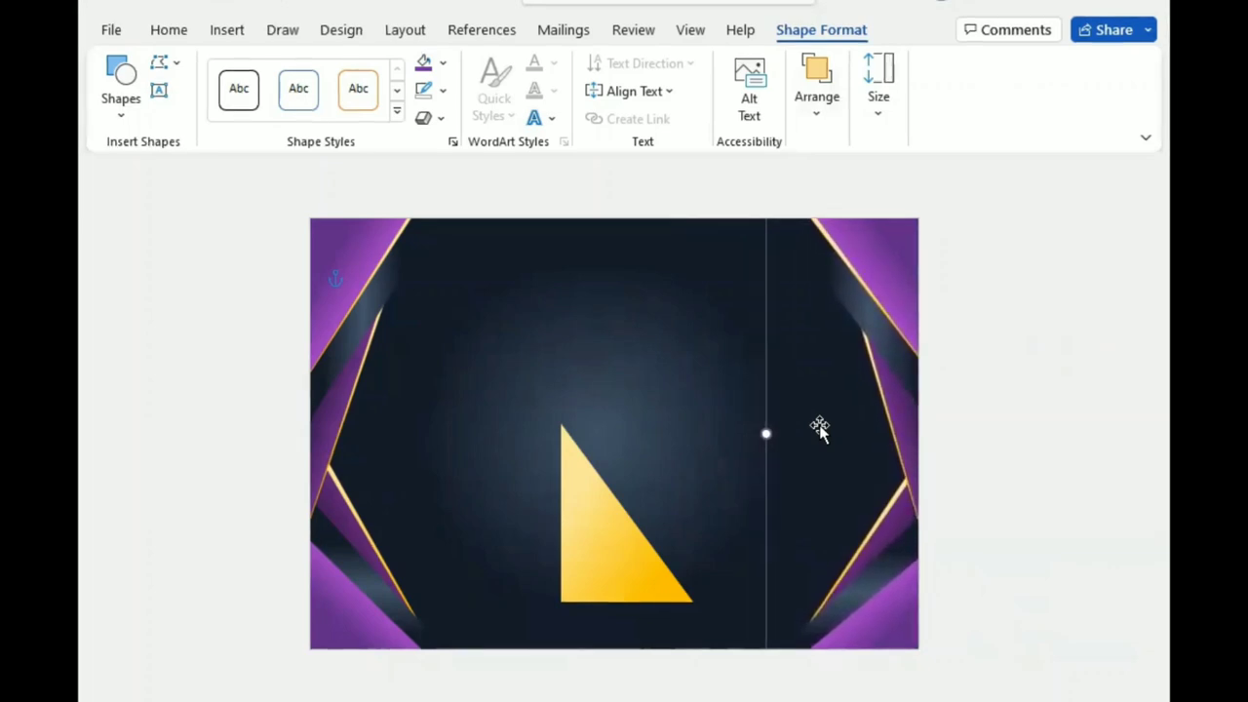
{"action": "key", "text": "Right"}
Step: Move the yellow triangle toward the lower-left corner and bring it in front of the purple shapes
{"action": "left_click_drag", "start_coordinate": [607, 542], "coordinate": [402, 598]}
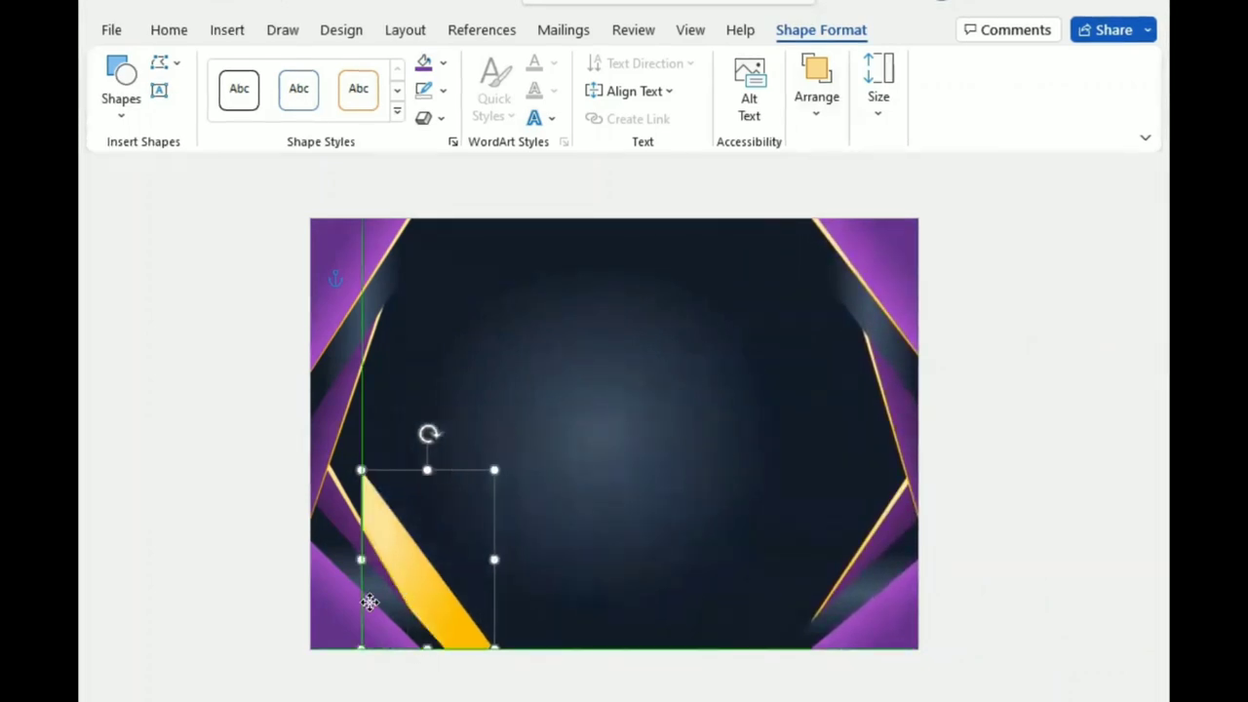
{"action": "left_click", "coordinate": [815, 103]}
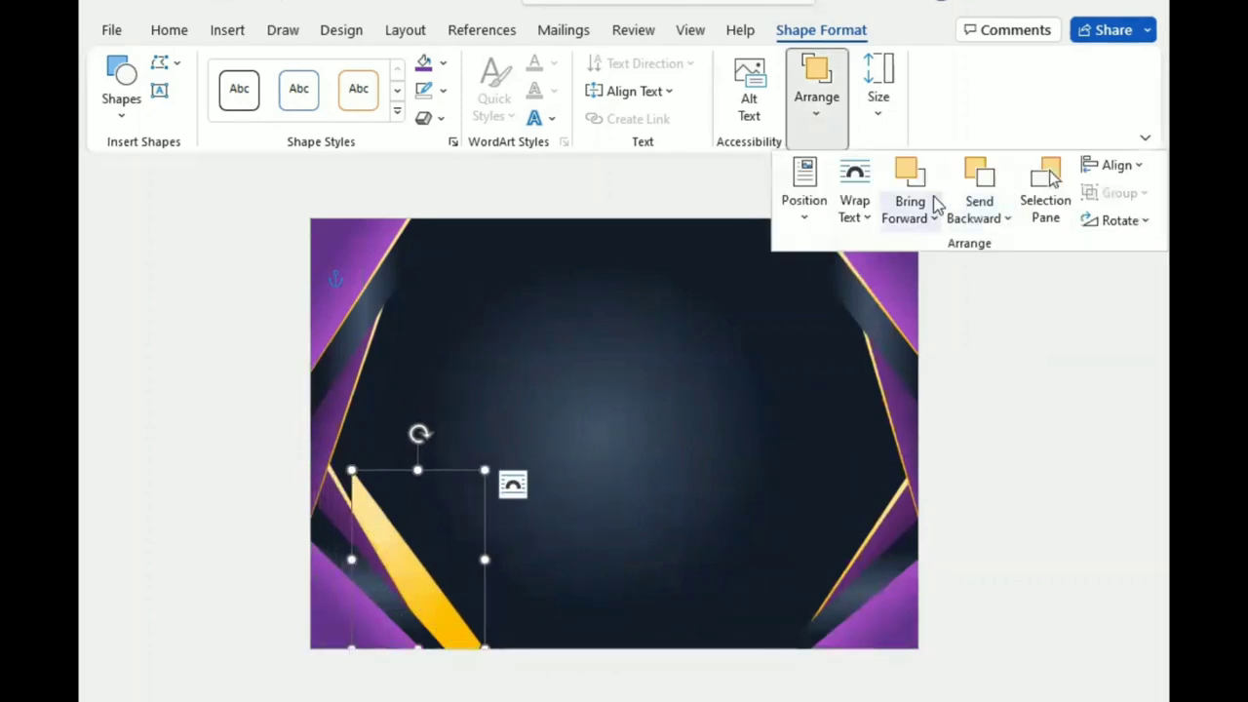
{"action": "left_click", "coordinate": [910, 209]}
{"action": "left_click", "coordinate": [906, 180]}
{"action": "left_click", "coordinate": [906, 180]}
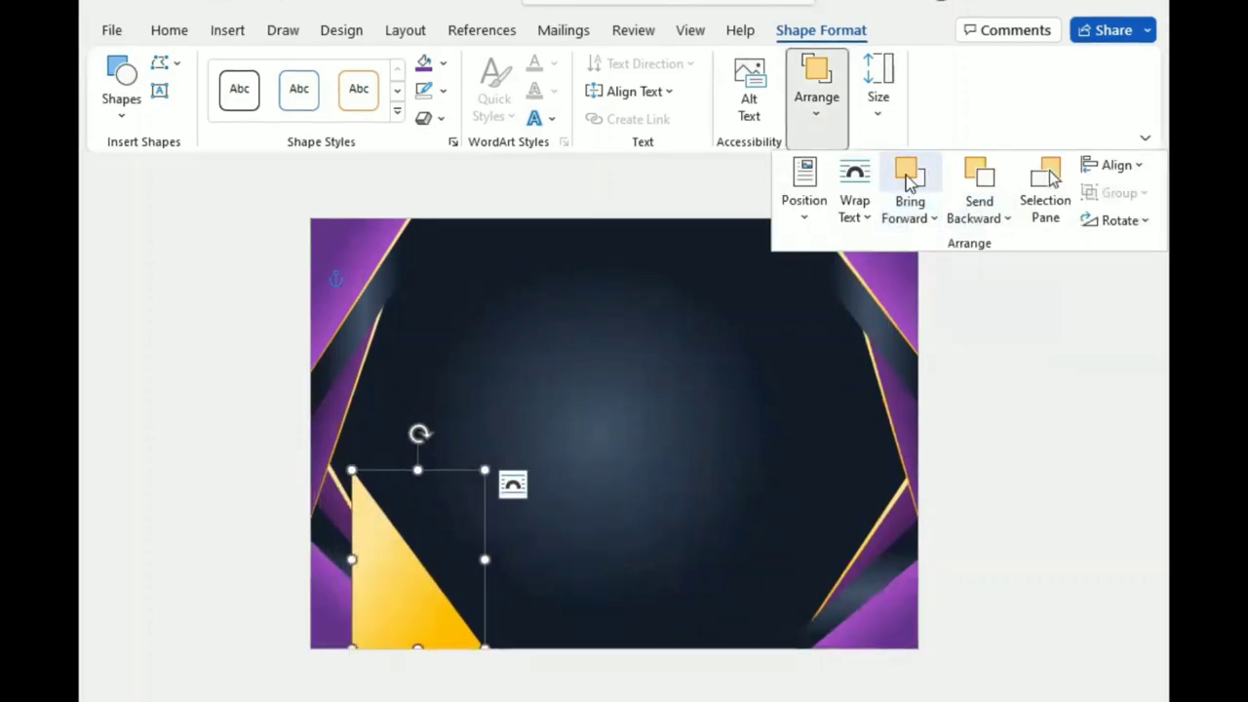
{"action": "left_click", "coordinate": [370, 571]}
{"action": "mouse_move", "coordinate": [370, 571]}
{"action": "left_mouse_down"}
{"action": "mouse_move", "coordinate": [336, 572]}
{"action": "mouse_move", "coordinate": [662, 544]}
{"action": "left_mouse_up"}
Step: Copy the yellow triangle, shrink it, send it behind the purple shapes and stretch it outward
{"action": "key", "text": "ctrl+v"}
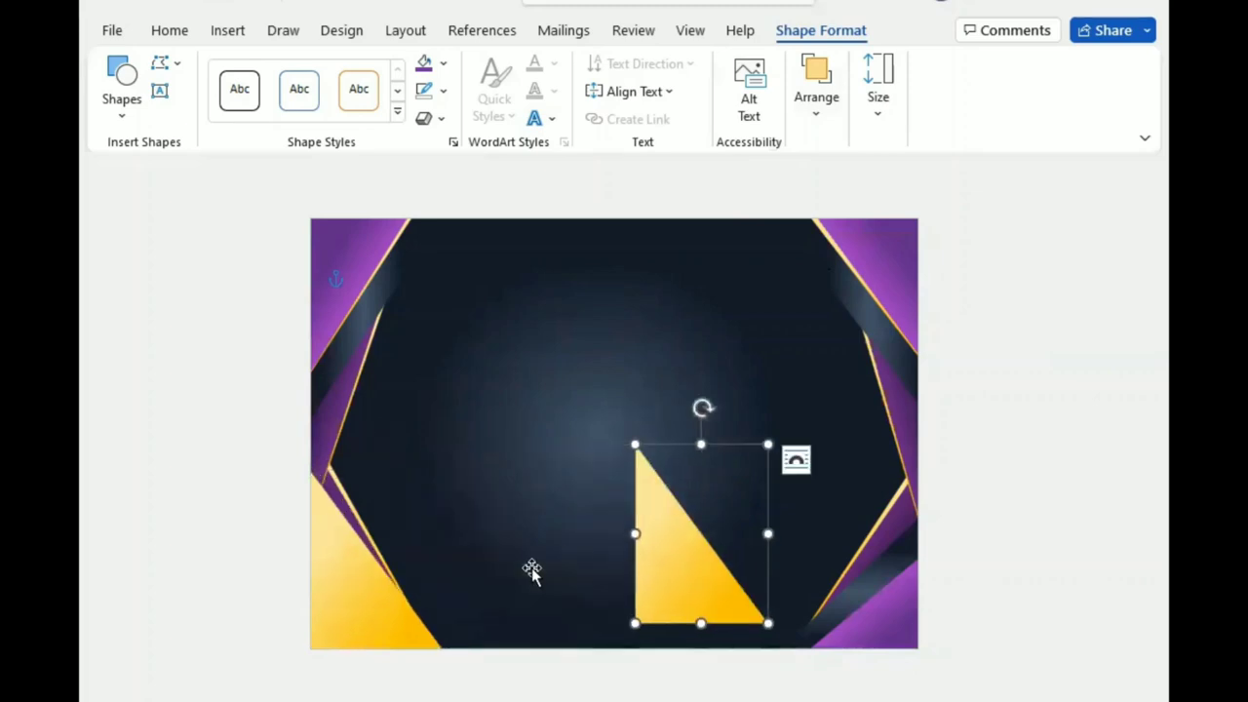
{"action": "left_click", "coordinate": [356, 599]}
{"action": "left_click_drag", "start_coordinate": [443, 470], "coordinate": [418, 482]}
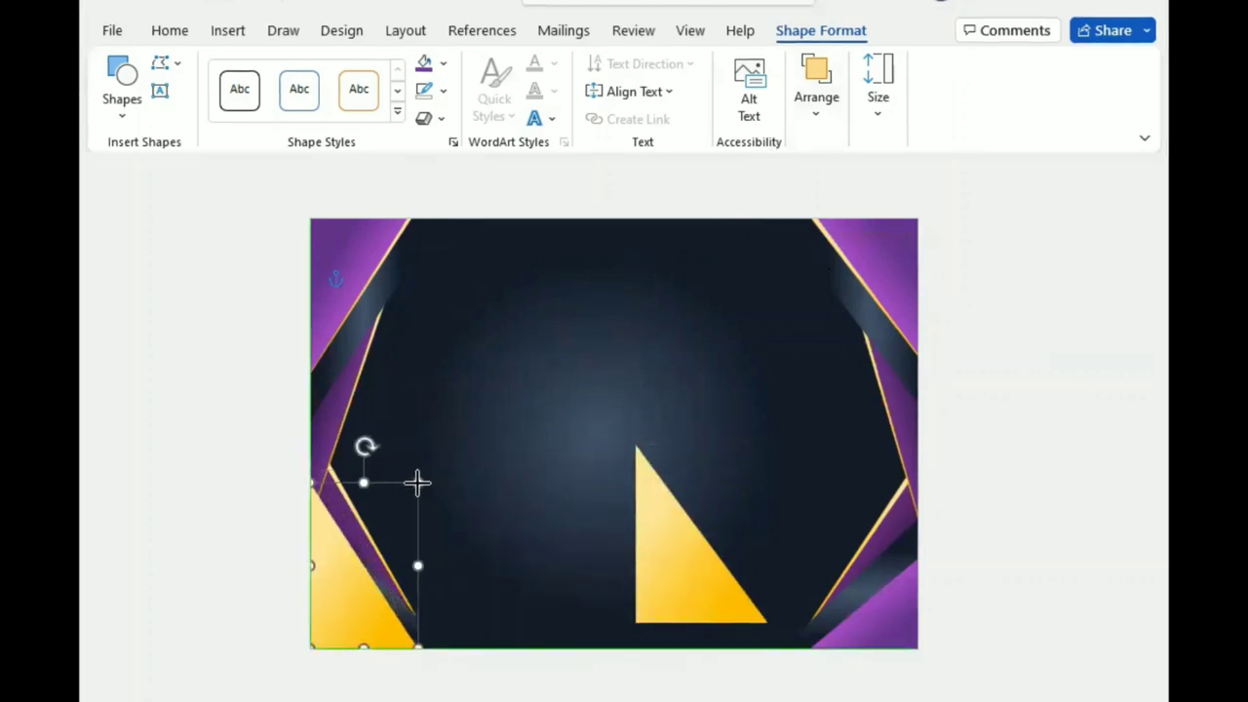
{"action": "left_click", "coordinate": [817, 122]}
{"action": "left_click", "coordinate": [978, 185]}
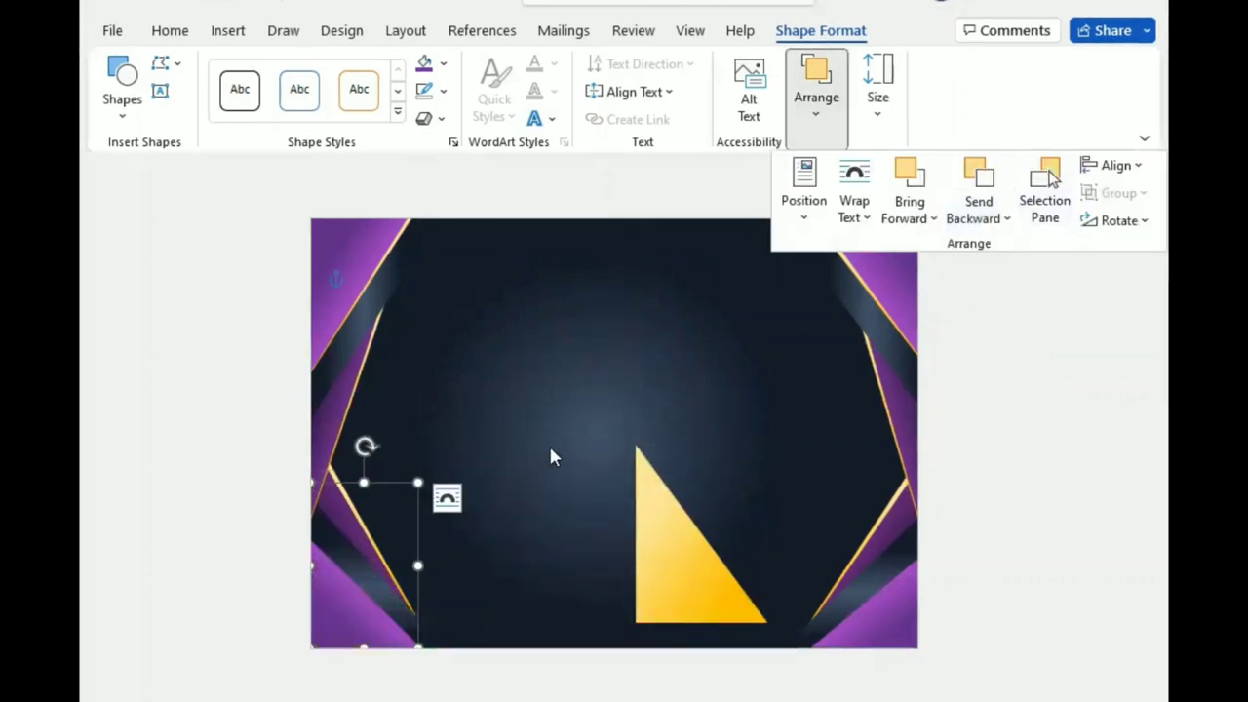
{"action": "left_click_drag", "start_coordinate": [417, 481], "coordinate": [517, 448]}
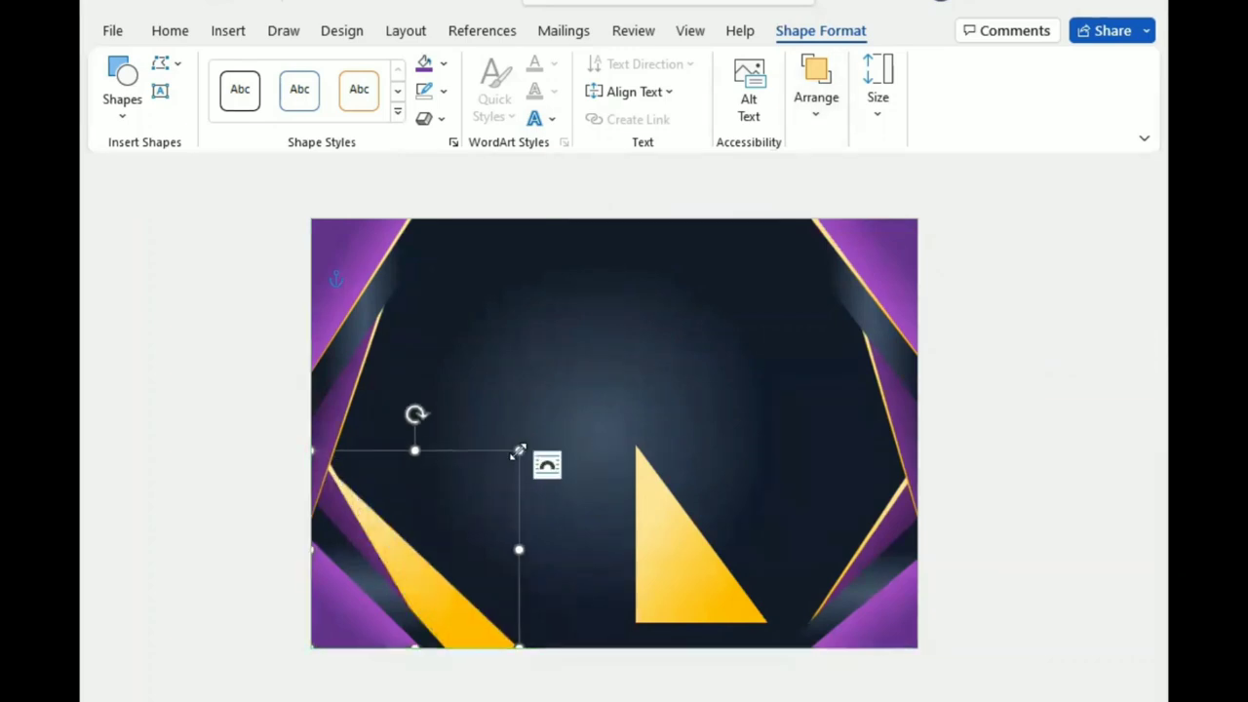
{"action": "key", "text": "Escape"}
Step: Ungroup the bottom-left corner shape into separate pieces
{"action": "left_click", "coordinate": [346, 609]}
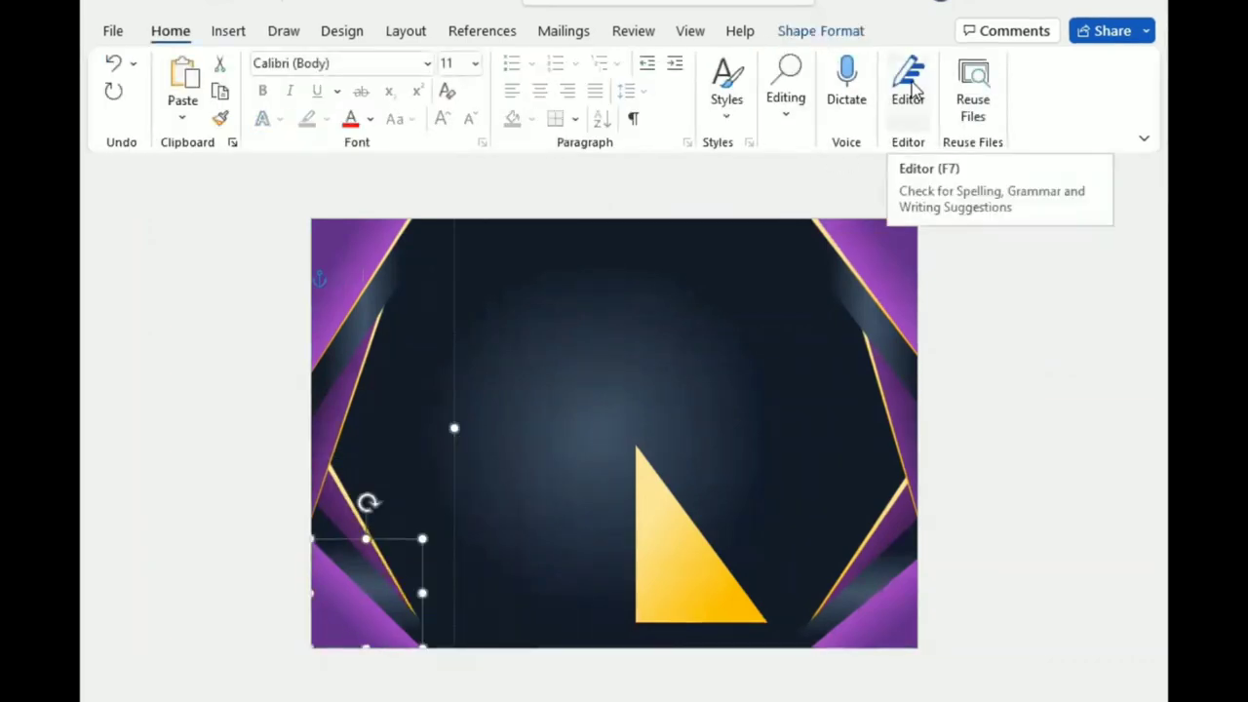
{"action": "left_click", "coordinate": [827, 30]}
{"action": "left_click", "coordinate": [816, 102]}
{"action": "left_click", "coordinate": [1121, 193]}
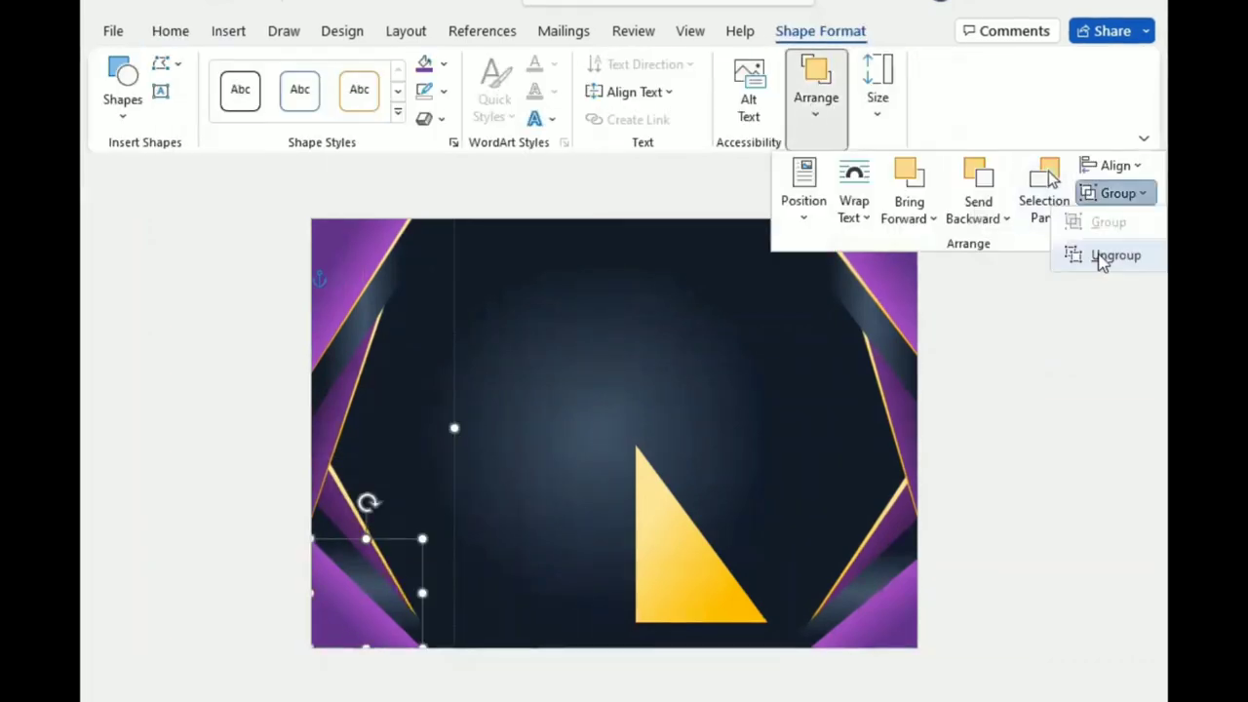
{"action": "left_click", "coordinate": [1100, 256]}
{"action": "left_click", "coordinate": [585, 429]}
Step: Duplicate the yellow triangle into the bottom-left corner, tucked behind the purple shape
{"action": "left_click", "coordinate": [651, 539]}
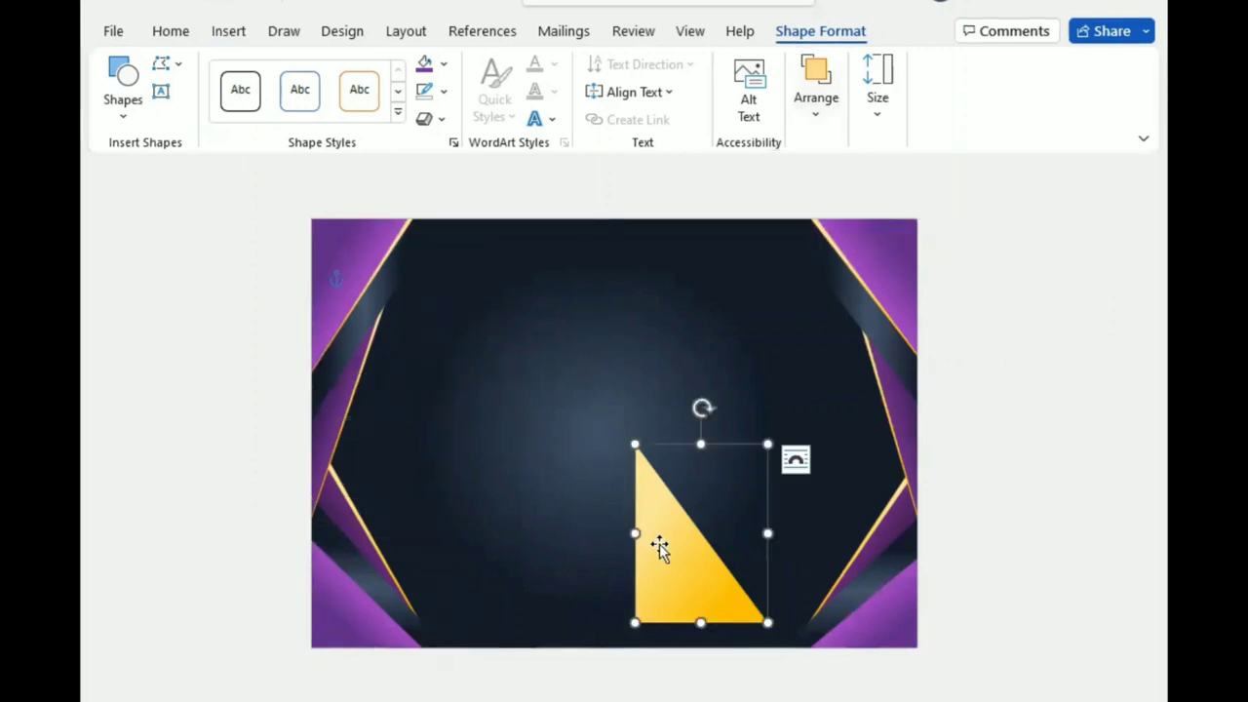
{"action": "left_click_drag", "start_coordinate": [658, 542], "coordinate": [335, 575], "text": "ctrl"}
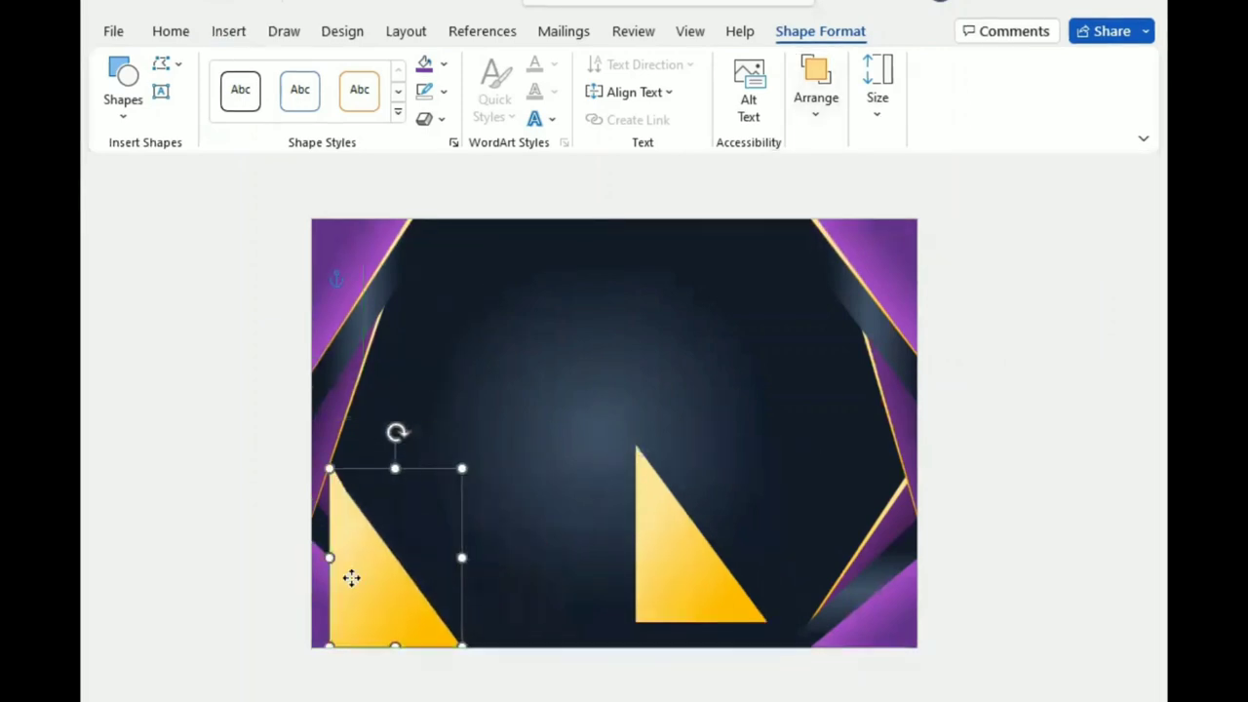
{"action": "left_click", "coordinate": [816, 97]}
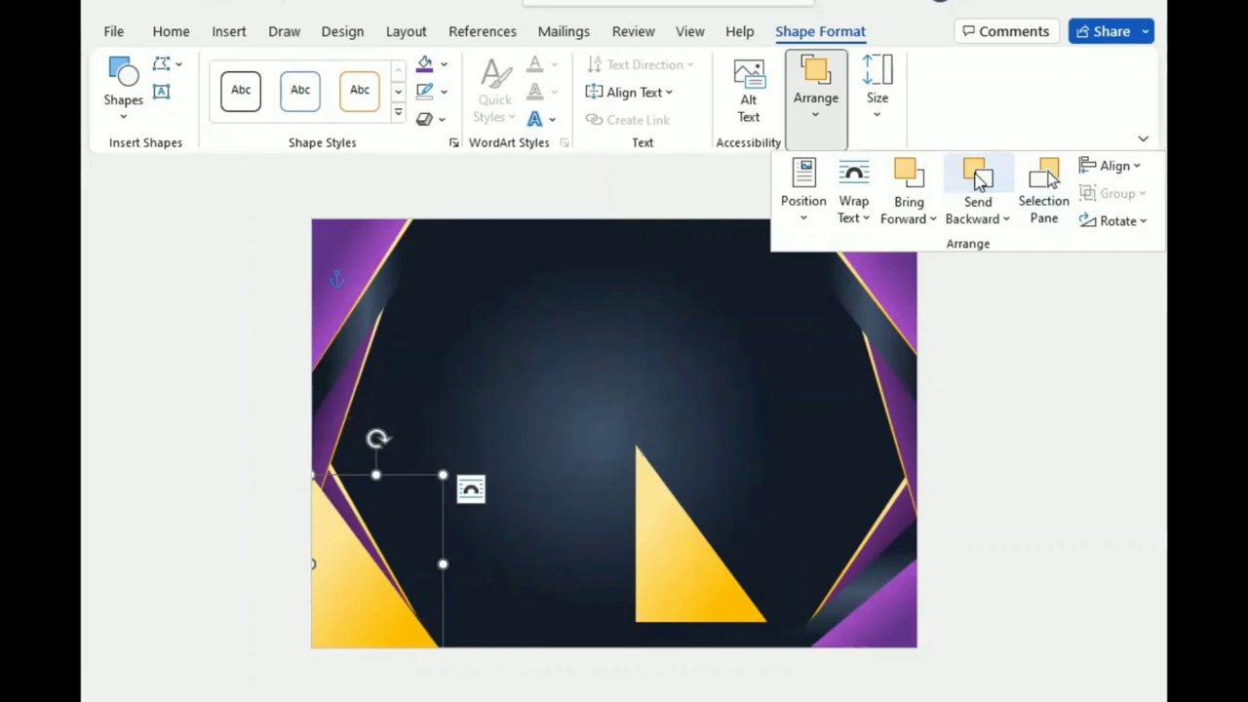
{"action": "left_click", "coordinate": [980, 177]}
{"action": "left_click_drag", "start_coordinate": [441, 477], "coordinate": [434, 530]}
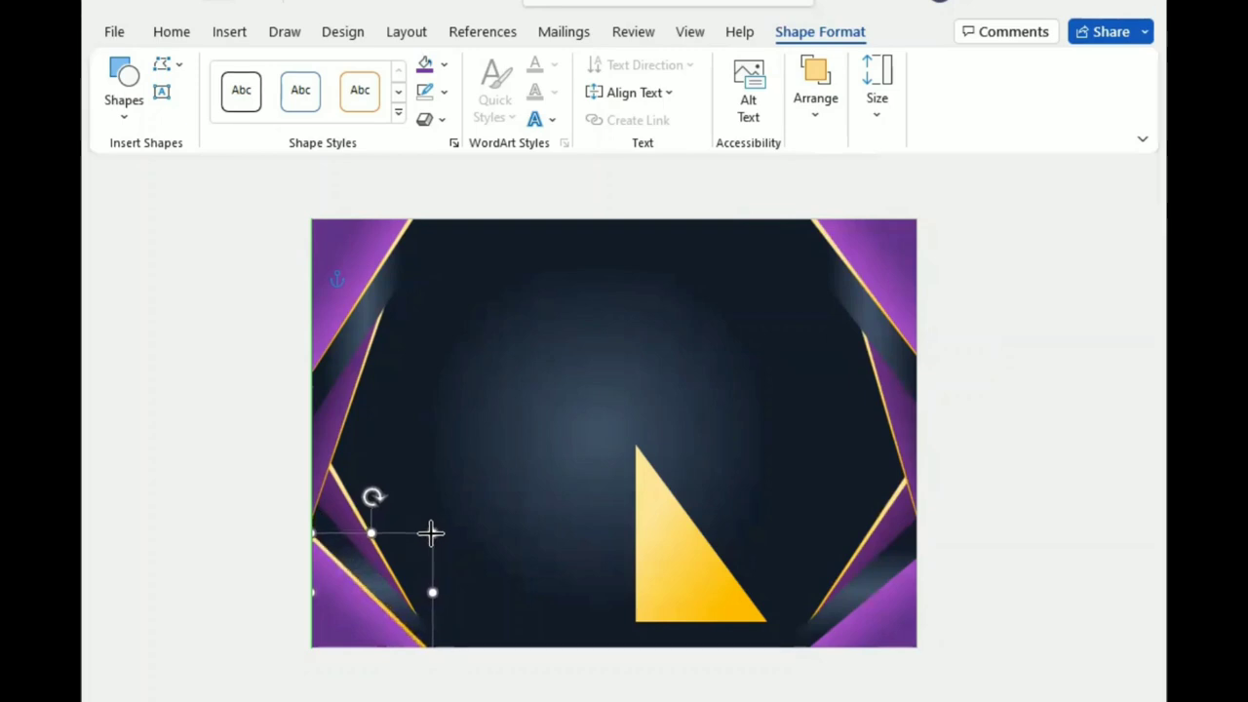
{"action": "left_click_drag", "start_coordinate": [431, 530], "coordinate": [431, 533]}
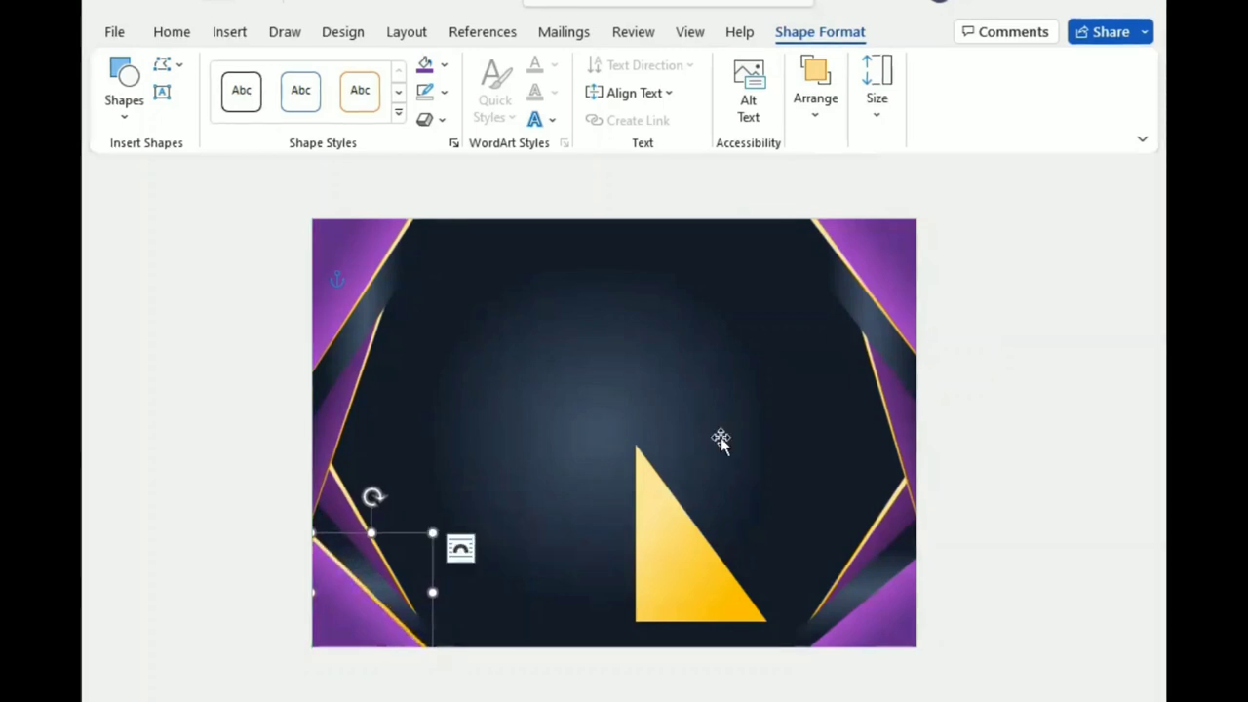
Step: Rotate the middle yellow triangle and fit it narrowly into the bottom-right corner
{"action": "left_click", "coordinate": [687, 488]}
{"action": "mouse_move", "coordinate": [704, 410]}
{"action": "left_mouse_down"}
{"action": "mouse_move", "coordinate": [670, 556]}
{"action": "mouse_move", "coordinate": [576, 532]}
{"action": "left_mouse_up"}
{"action": "mouse_move", "coordinate": [750, 548]}
{"action": "left_mouse_down"}
{"action": "mouse_move", "coordinate": [860, 575]}
{"action": "mouse_move", "coordinate": [871, 599]}
{"action": "left_mouse_up"}
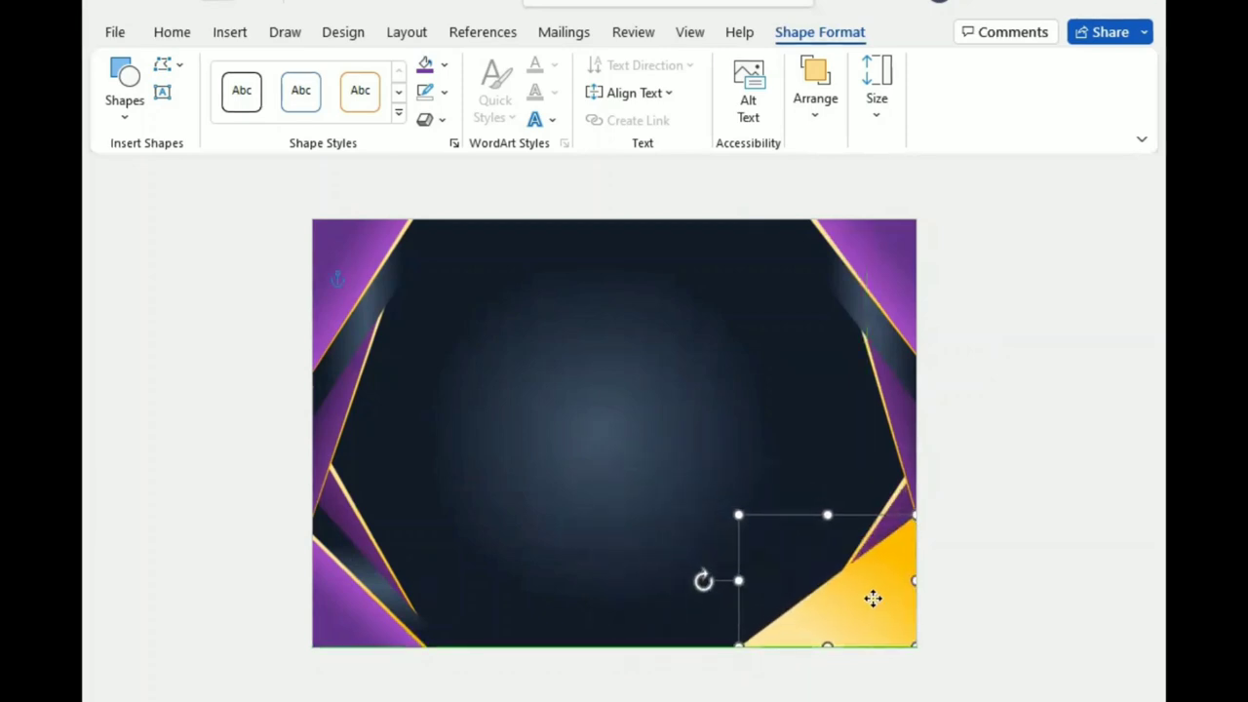
{"action": "left_click_drag", "start_coordinate": [738, 580], "coordinate": [785, 580]}
Step: Ungroup the bottom-right corner group
{"action": "left_click", "coordinate": [906, 429]}
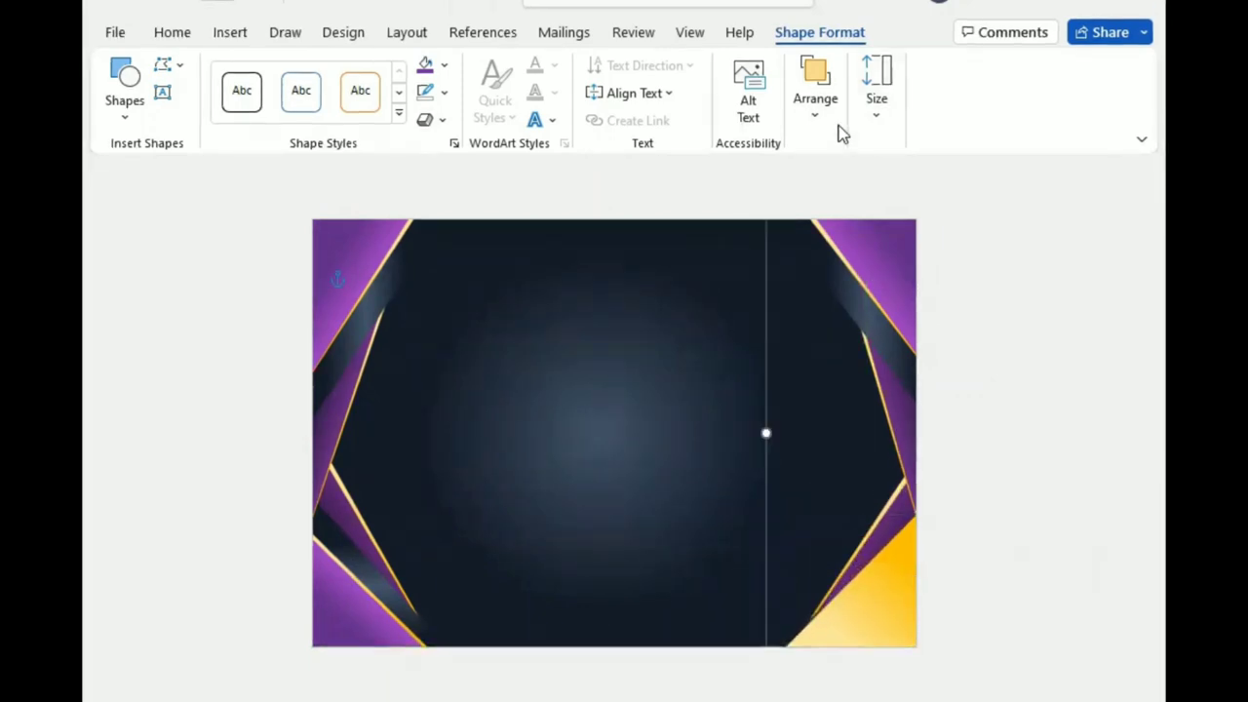
{"action": "left_click", "coordinate": [815, 97]}
{"action": "left_click", "coordinate": [1116, 194]}
{"action": "left_click", "coordinate": [1097, 258]}
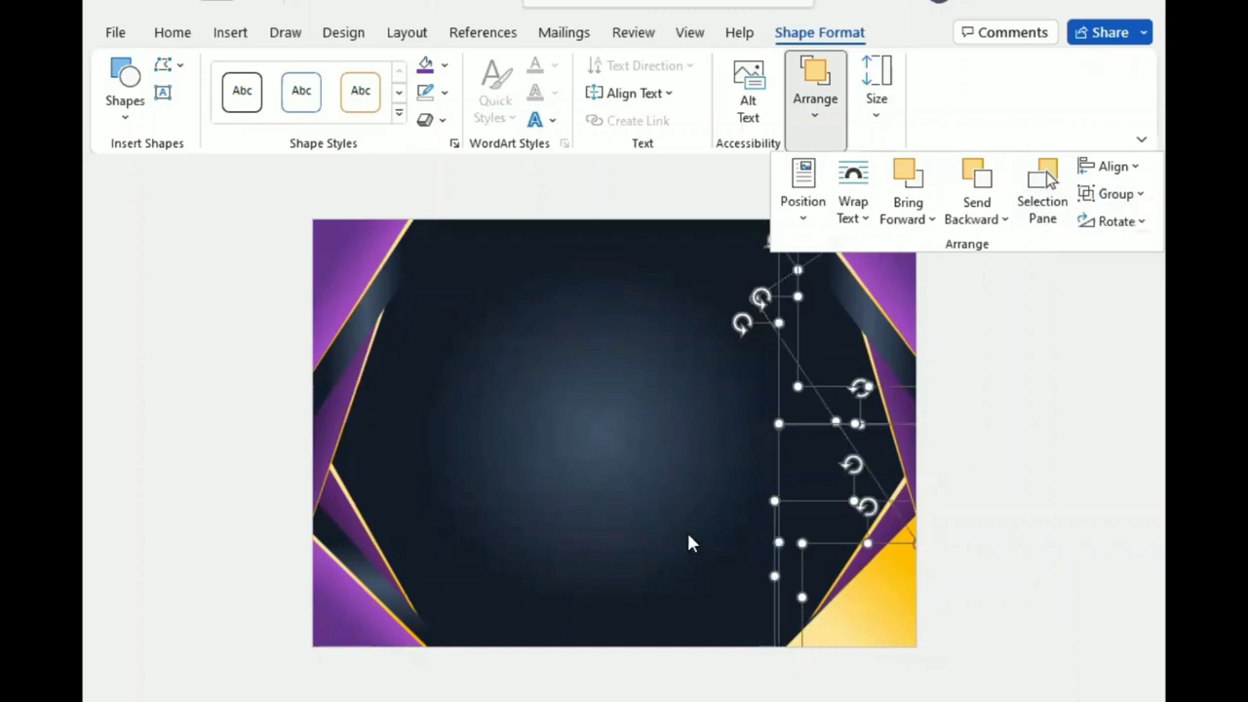
{"action": "left_click", "coordinate": [807, 591]}
Step: Send the bottom-right gold triangle behind the purple shape and shrink it to a thin edge
{"action": "left_click", "coordinate": [858, 594]}
{"action": "left_click", "coordinate": [817, 122]}
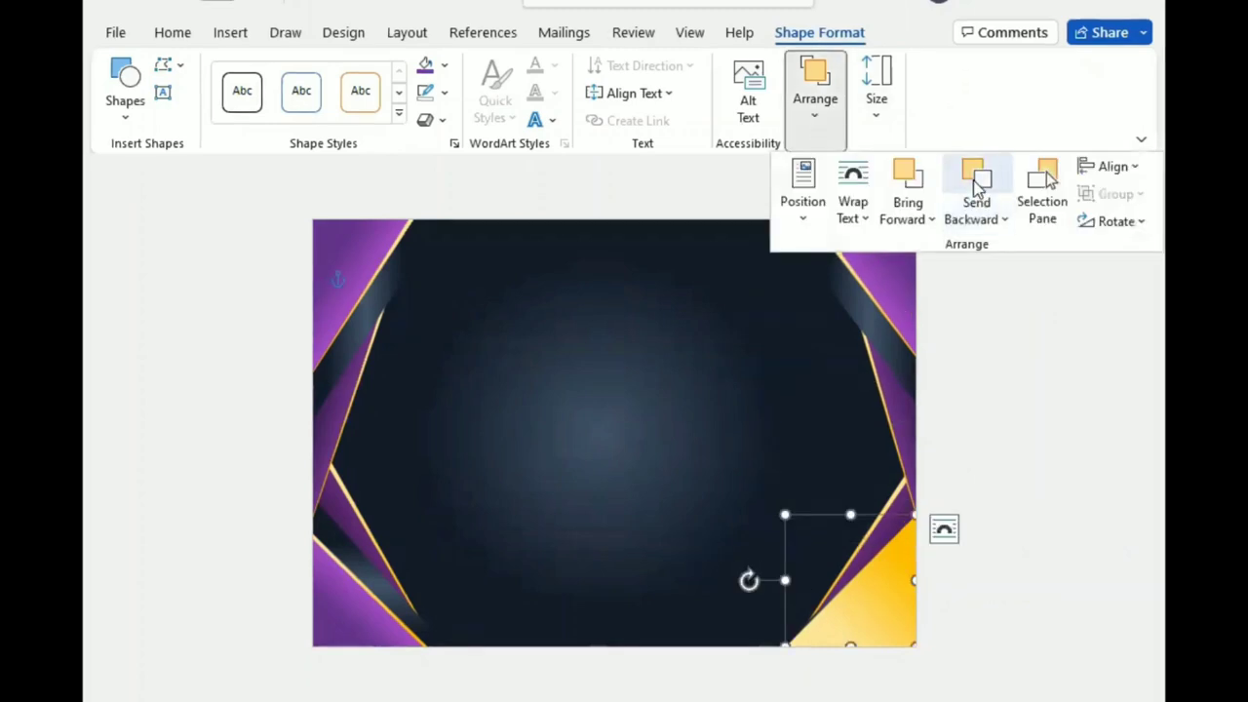
{"action": "left_click", "coordinate": [976, 190]}
{"action": "left_click_drag", "start_coordinate": [786, 516], "coordinate": [800, 553]}
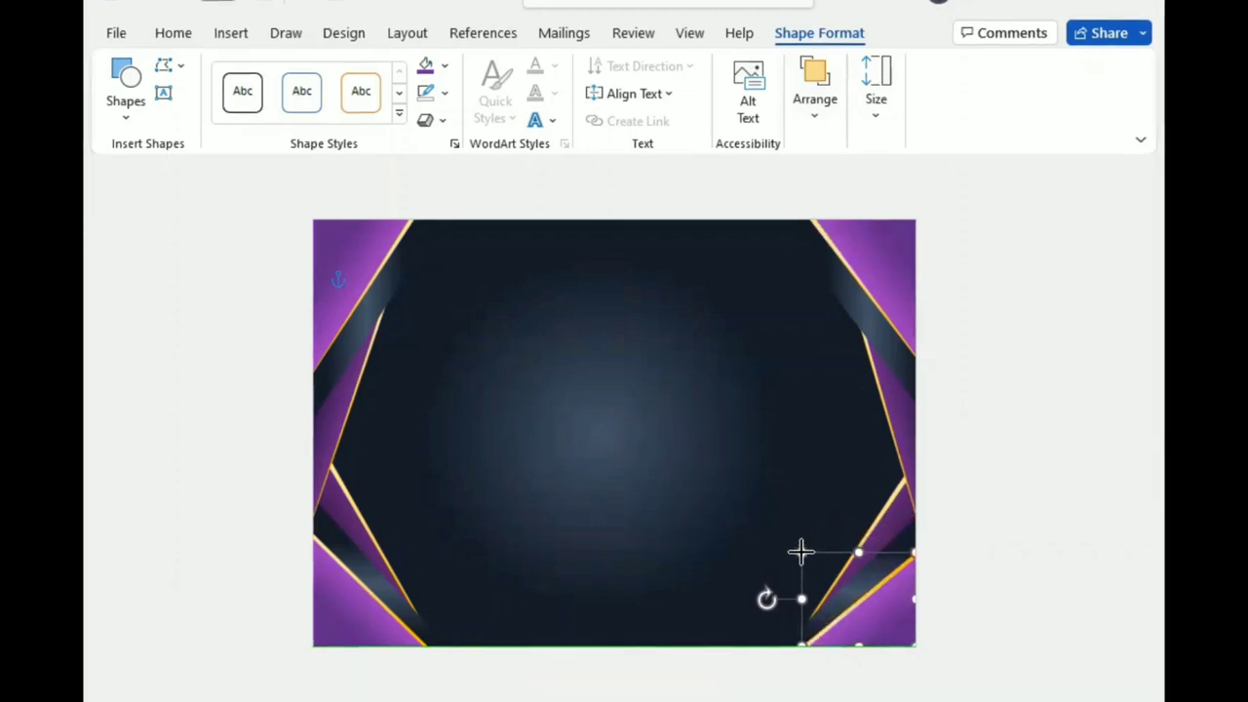
{"action": "left_click_drag", "start_coordinate": [800, 552], "coordinate": [801, 553]}
{"action": "left_click", "coordinate": [639, 390]}
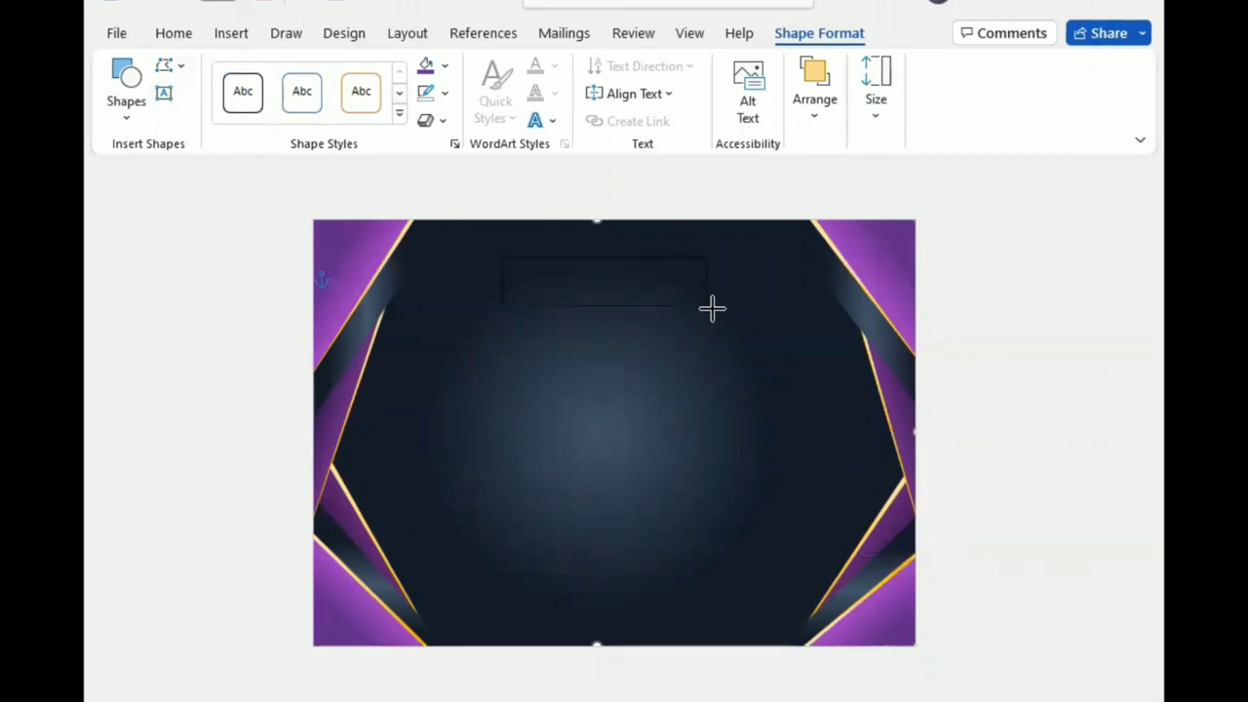
Step: Draw a top text box reading 'Certificate', centred, enlarged, uppercase and bold
{"action": "left_click_drag", "start_coordinate": [711, 309], "coordinate": [740, 330]}
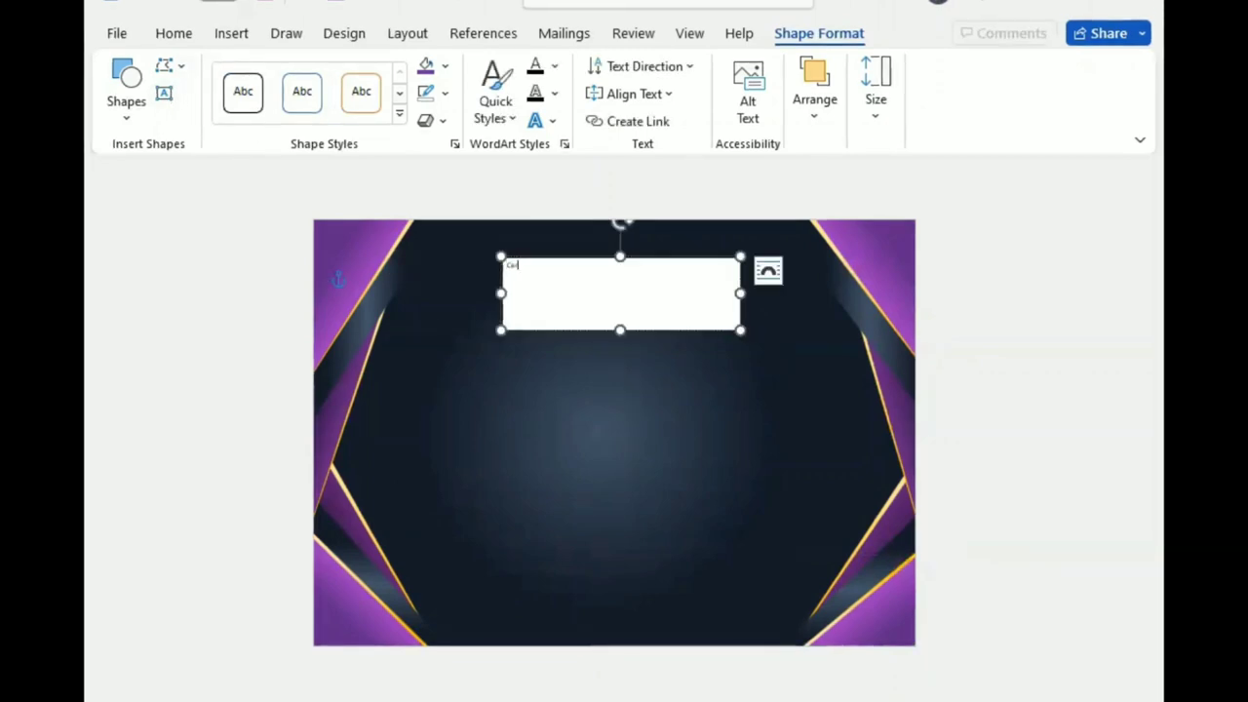
{"action": "double_click", "coordinate": [524, 265]}
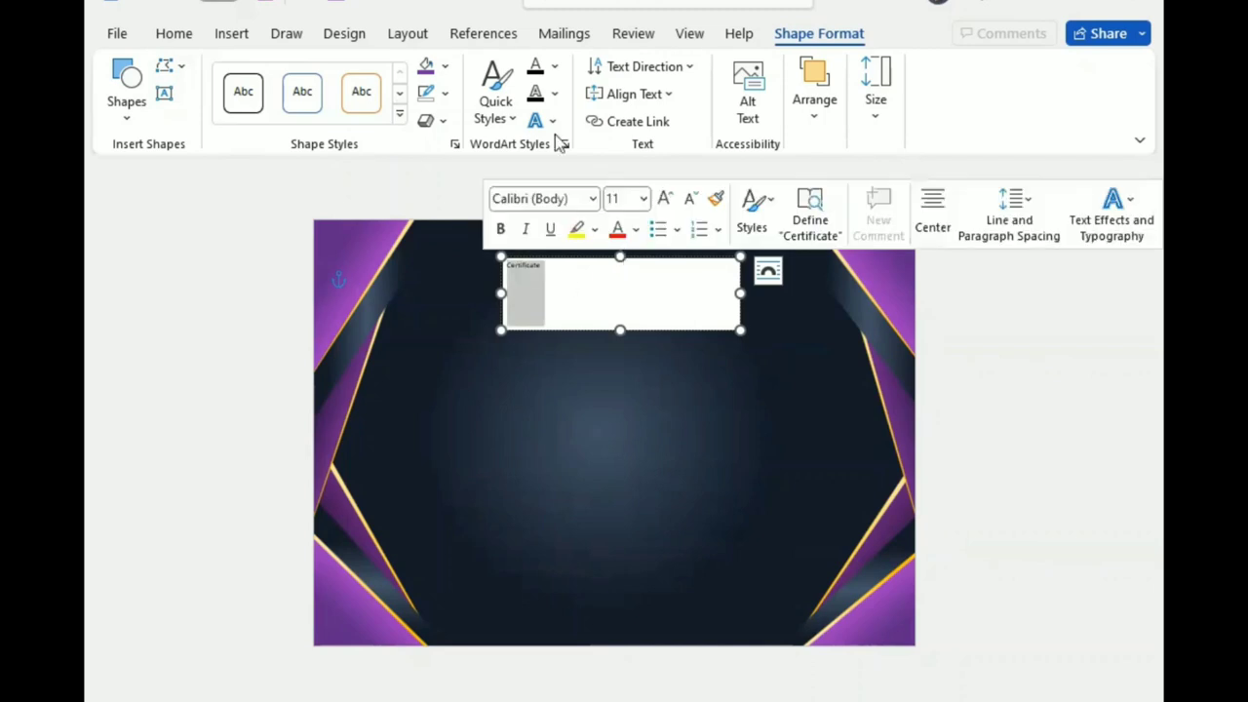
{"action": "left_click", "coordinate": [173, 33]}
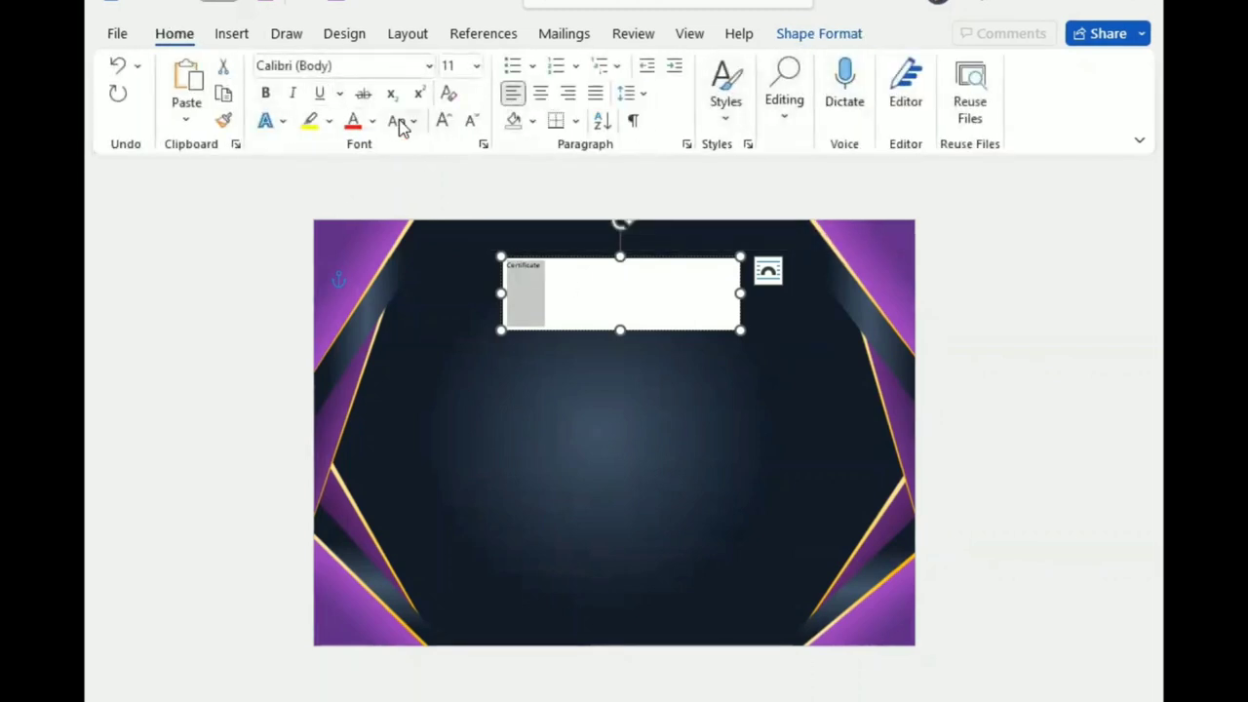
{"action": "left_click", "coordinate": [540, 92]}
{"action": "left_click", "coordinate": [442, 120]}
{"action": "left_click", "coordinate": [442, 120]}
{"action": "left_click", "coordinate": [443, 120]}
{"action": "left_click", "coordinate": [443, 120]}
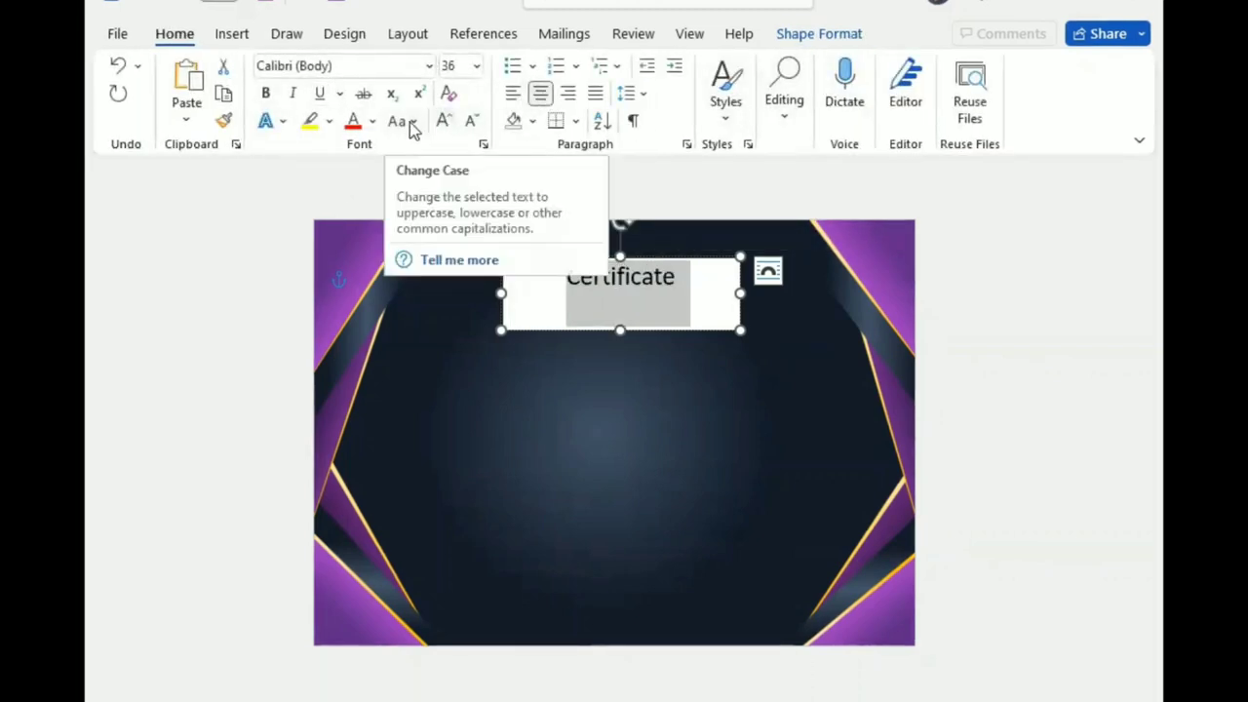
{"action": "left_click", "coordinate": [410, 122]}
{"action": "left_click", "coordinate": [458, 208]}
{"action": "key", "text": "ctrl+b"}
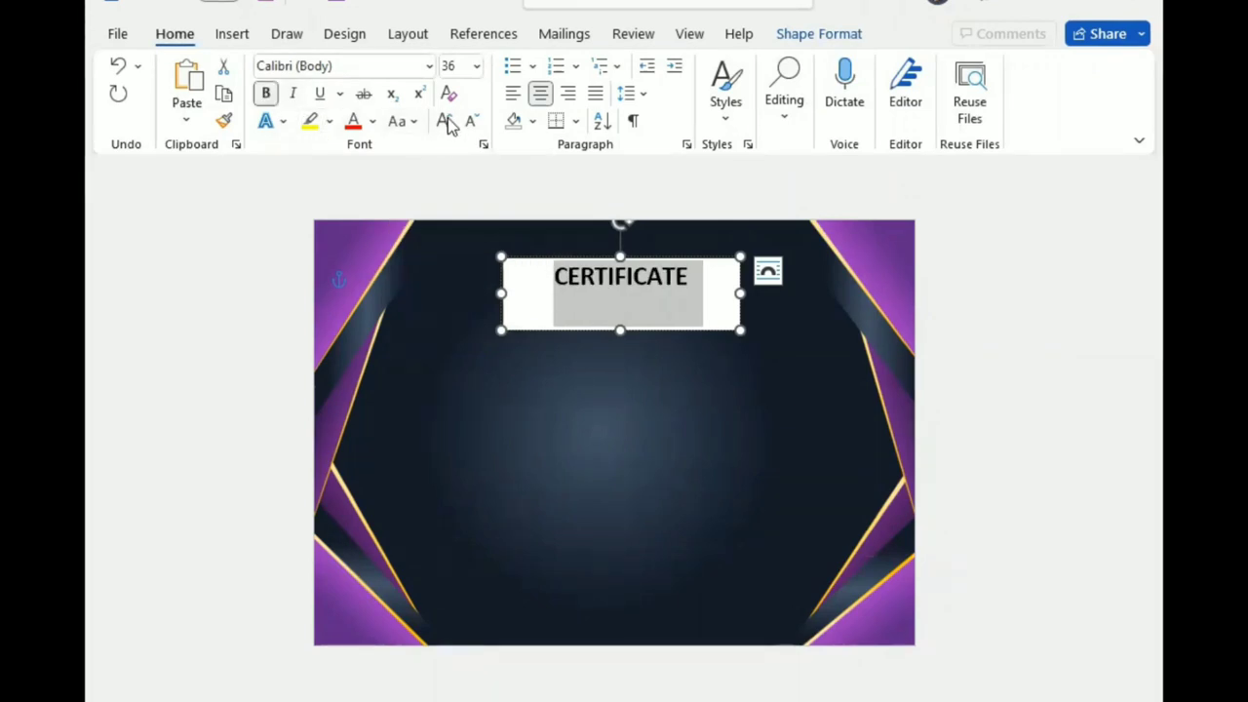
Step: Set the CERTIFICATE title to 48 pt and shorten its text box to fit
{"action": "left_click", "coordinate": [444, 121]}
{"action": "left_click", "coordinate": [444, 121]}
{"action": "left_click", "coordinate": [444, 121]}
{"action": "left_click", "coordinate": [443, 121]}
{"action": "left_click", "coordinate": [443, 121]}
{"action": "left_click", "coordinate": [443, 121]}
{"action": "left_click", "coordinate": [470, 119]}
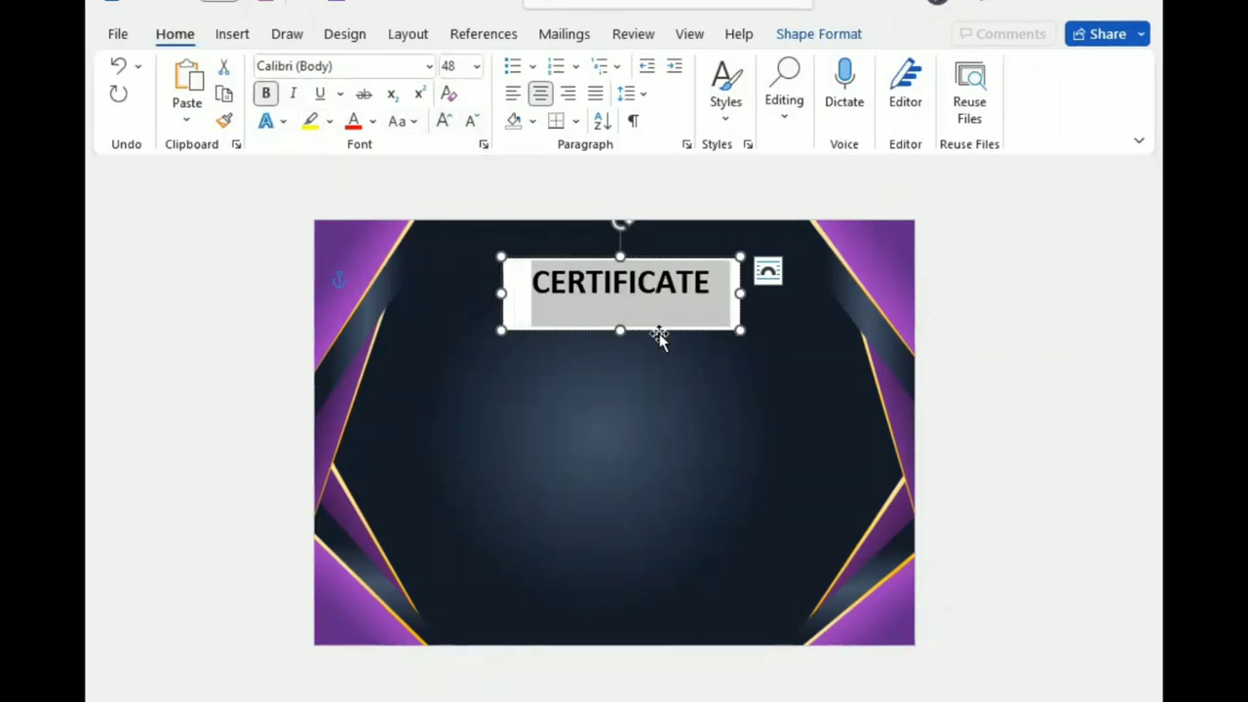
{"action": "left_click_drag", "start_coordinate": [621, 330], "coordinate": [623, 295]}
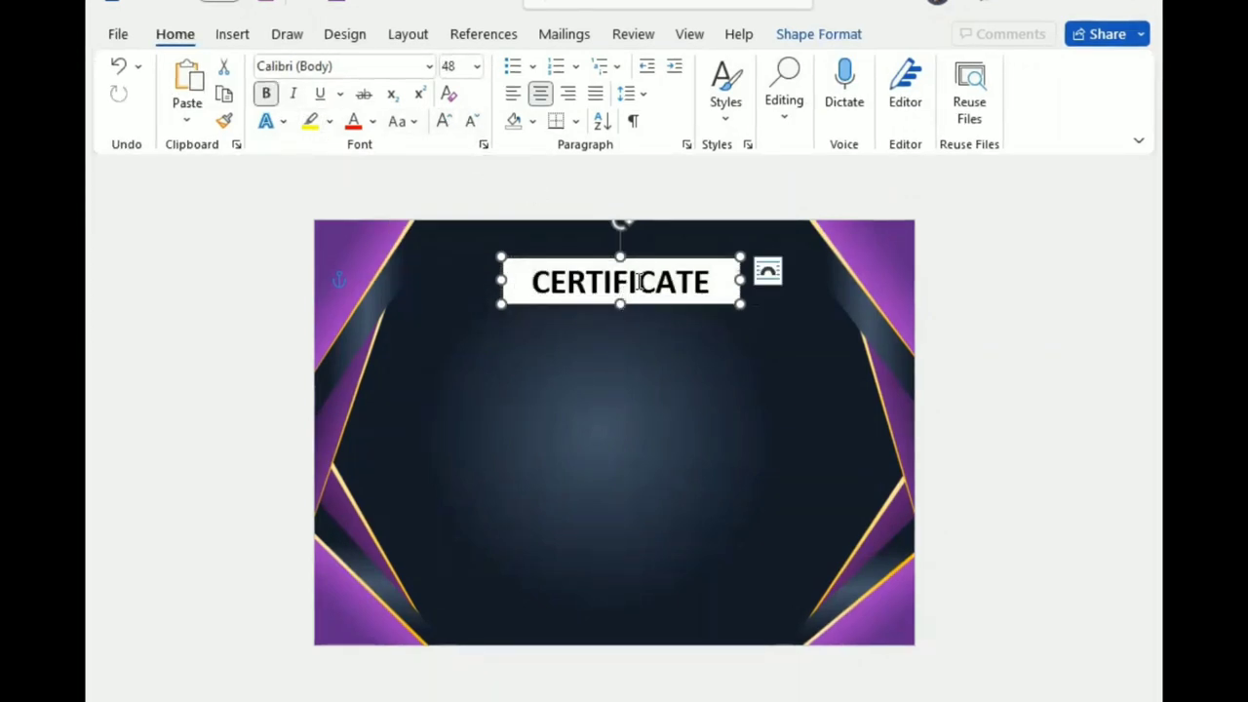
{"action": "double_click", "coordinate": [640, 286]}
{"action": "left_click", "coordinate": [817, 37]}
Step: Remove the title text box's white fill and outline
{"action": "left_click", "coordinate": [444, 67]}
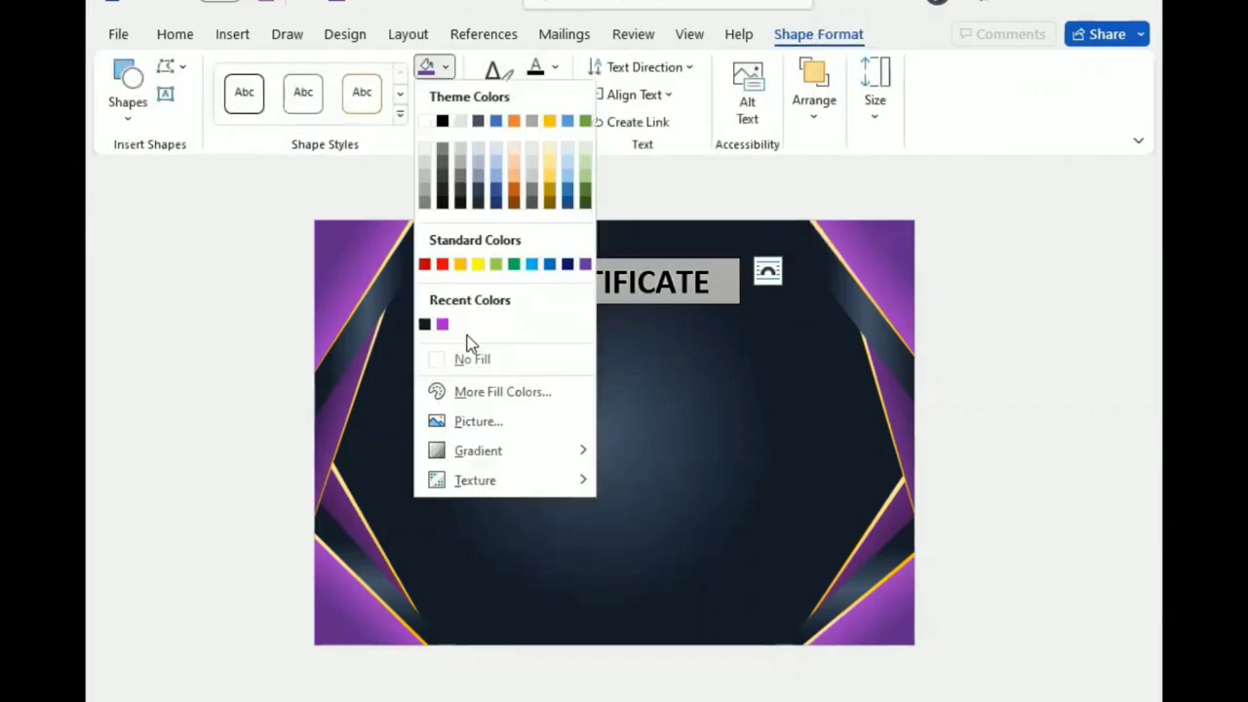
{"action": "left_click", "coordinate": [443, 359]}
{"action": "left_click", "coordinate": [448, 93]}
{"action": "left_click", "coordinate": [442, 380]}
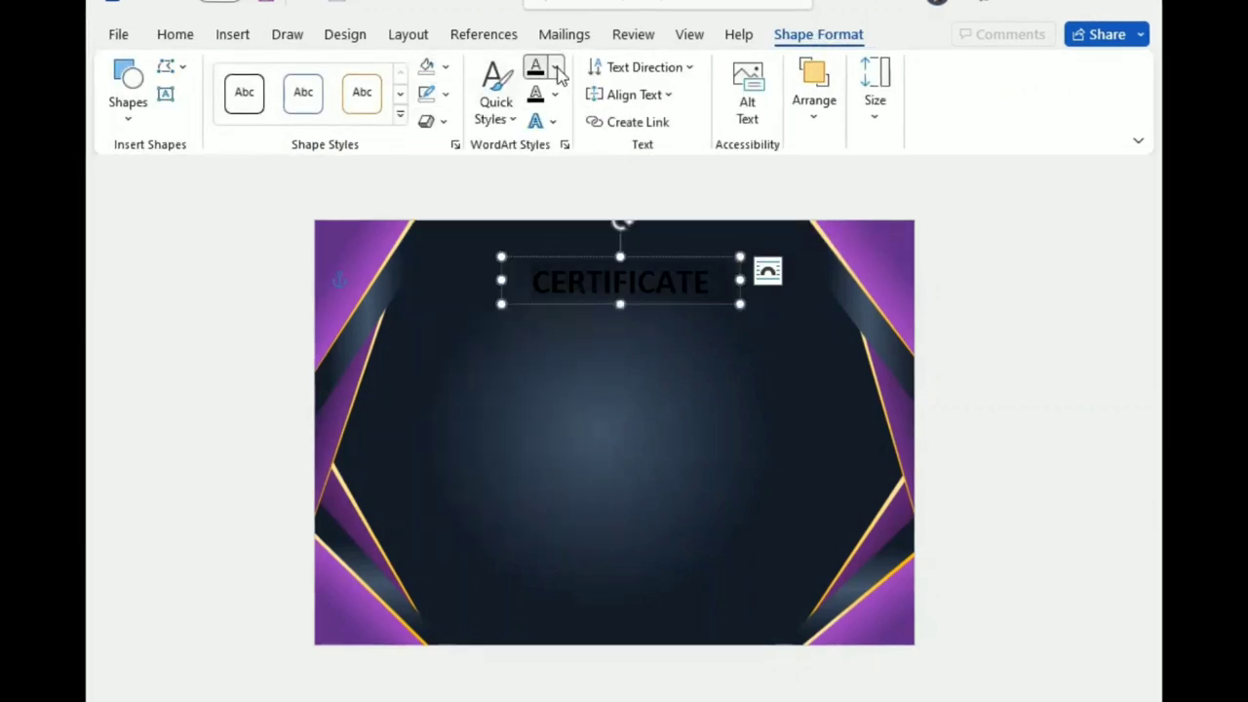
Step: Switch the title's text fill to a gradient and make the second stop gold
{"action": "left_click", "coordinate": [555, 66]}
{"action": "mouse_move", "coordinate": [588, 454]}
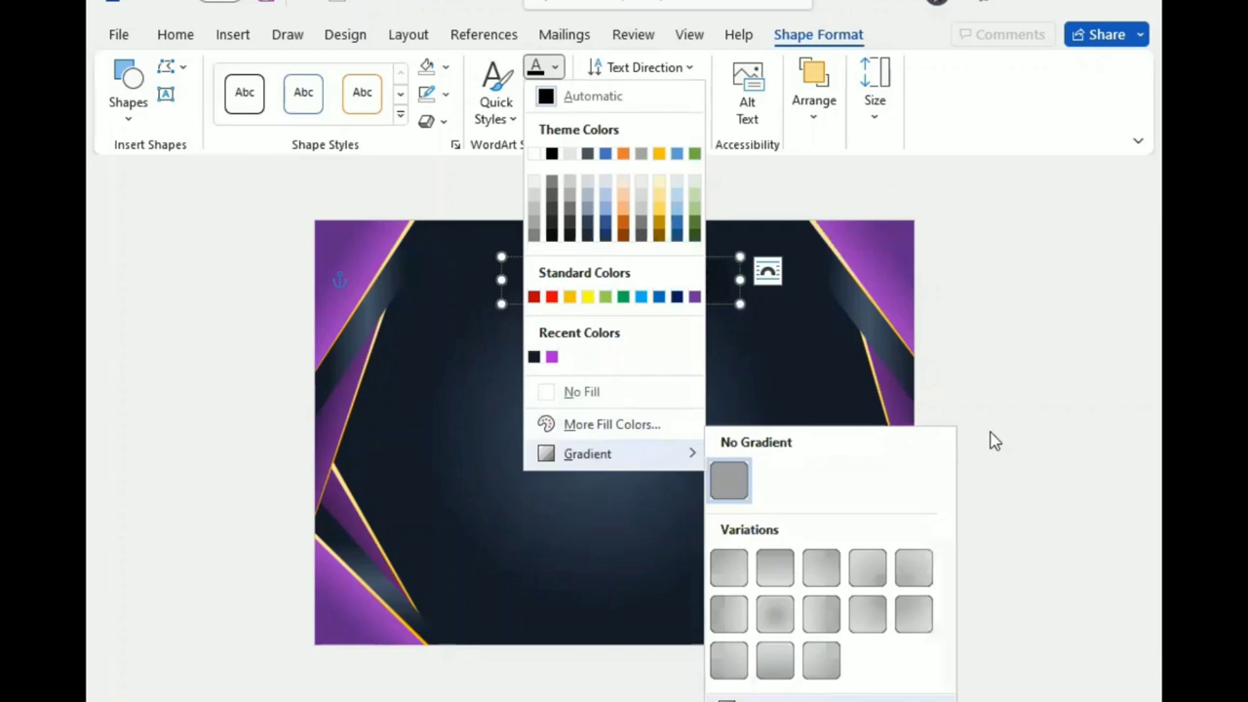
{"action": "left_click", "coordinate": [761, 698]}
{"action": "left_click", "coordinate": [920, 381]}
{"action": "left_click", "coordinate": [1008, 570]}
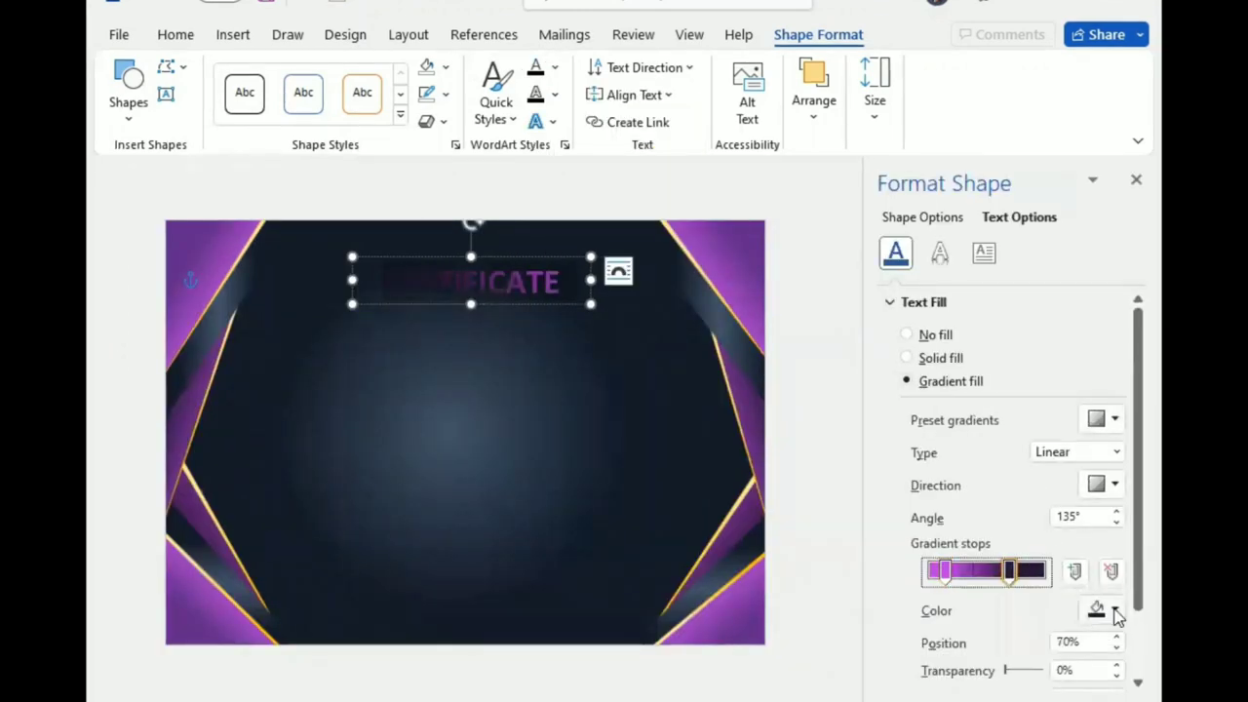
{"action": "left_click", "coordinate": [1115, 610]}
{"action": "left_click", "coordinate": [1025, 490]}
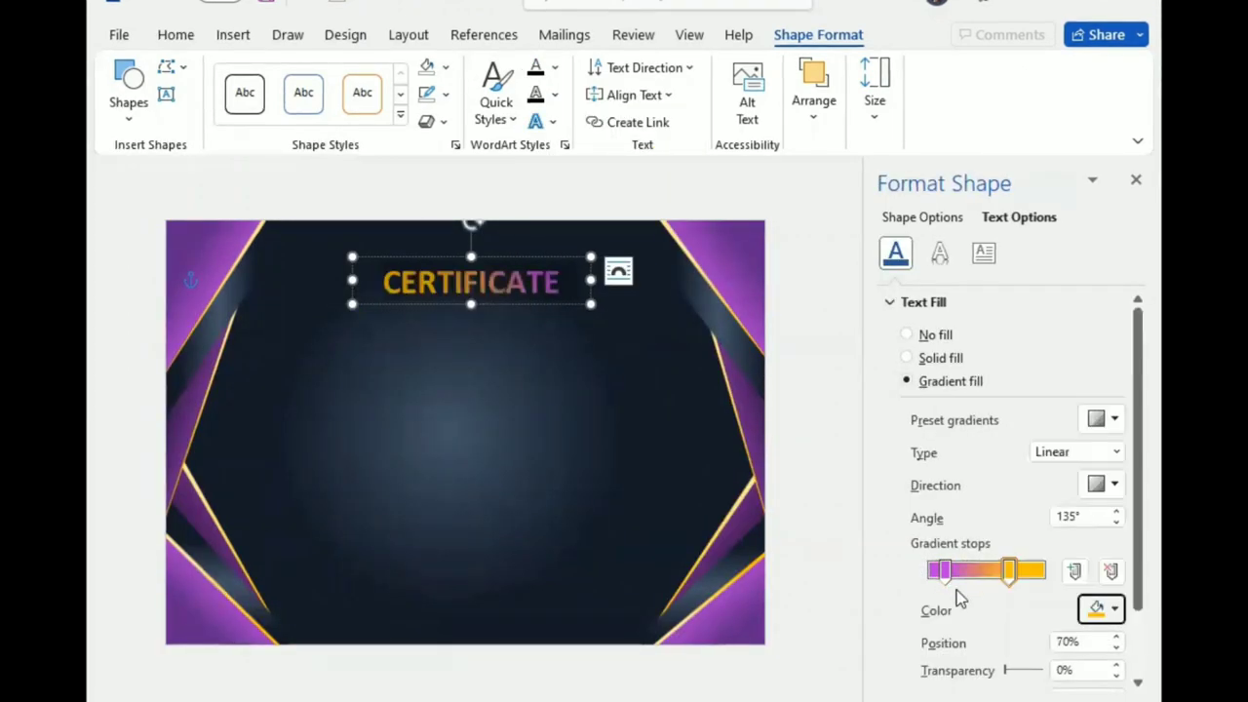
Step: Make the first gradient stop gold at 0% and the middle stop a lighter gold
{"action": "left_click", "coordinate": [943, 570]}
{"action": "left_click", "coordinate": [1116, 610]}
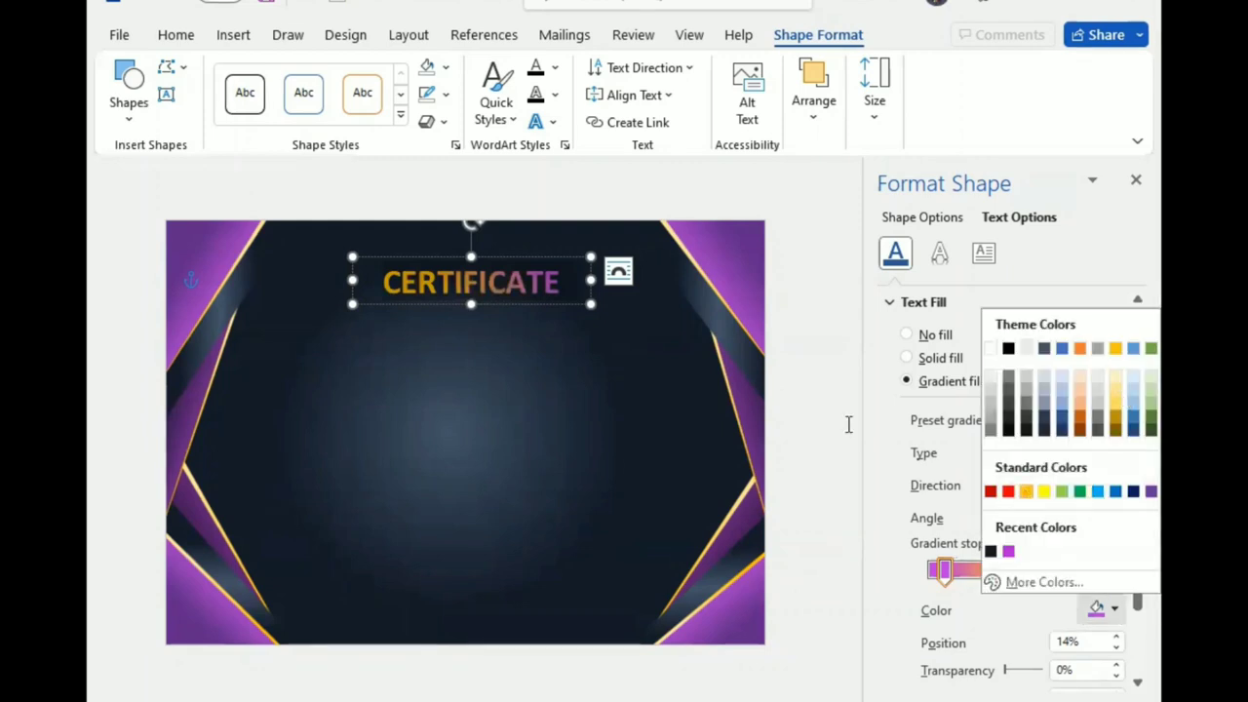
{"action": "left_click", "coordinate": [1025, 491]}
{"action": "left_click_drag", "start_coordinate": [941, 570], "coordinate": [906, 583]}
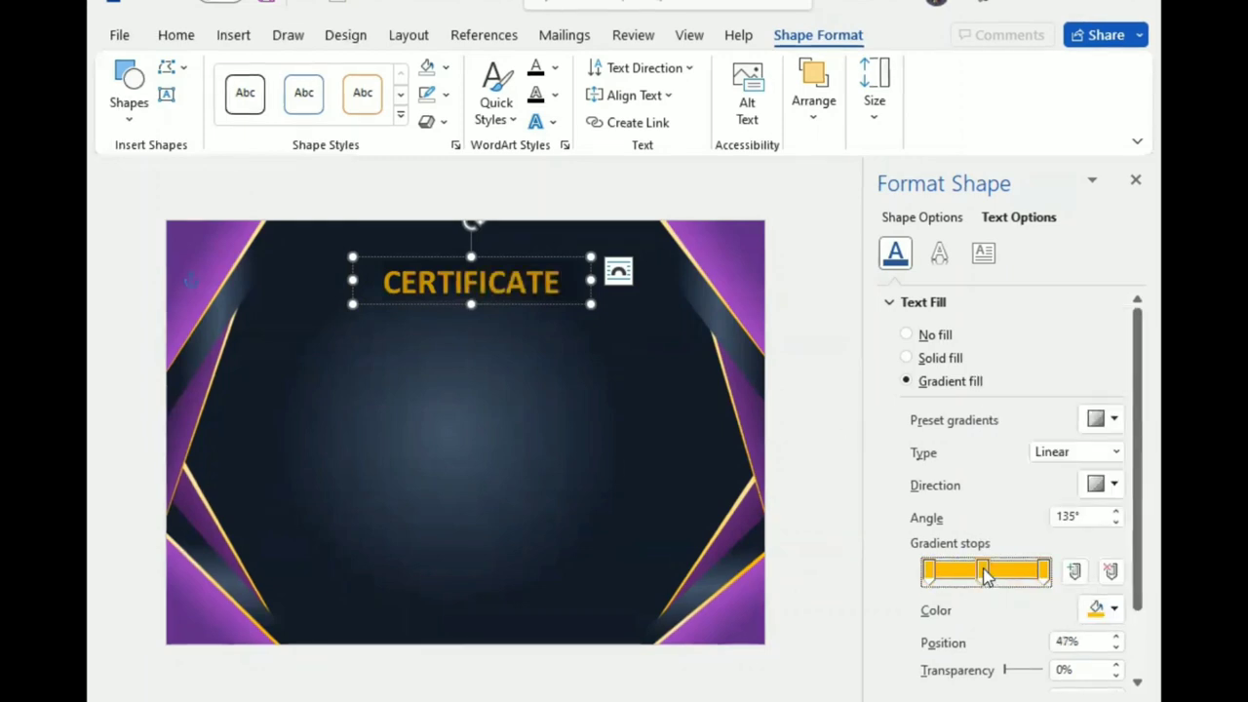
{"action": "left_click", "coordinate": [1114, 610]}
{"action": "left_click", "coordinate": [1117, 388]}
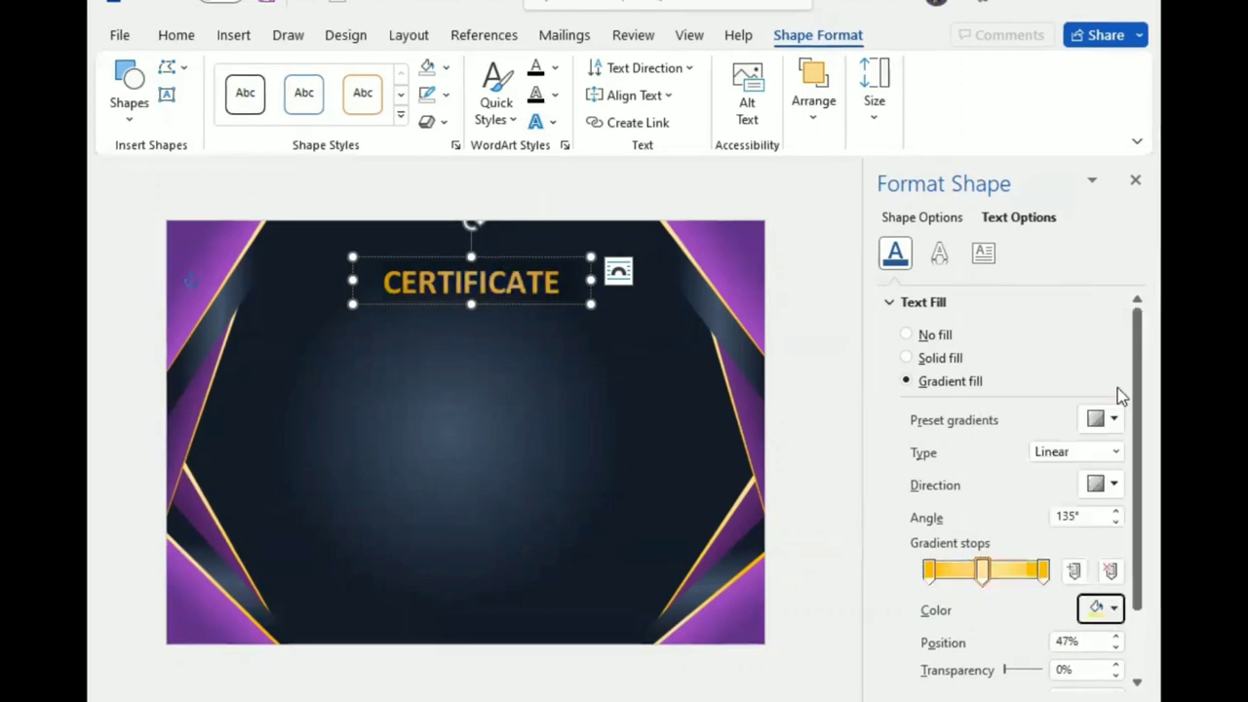
Step: Move the last gradient stop to 90% and the first stop to about 10%
{"action": "left_click", "coordinate": [1039, 573]}
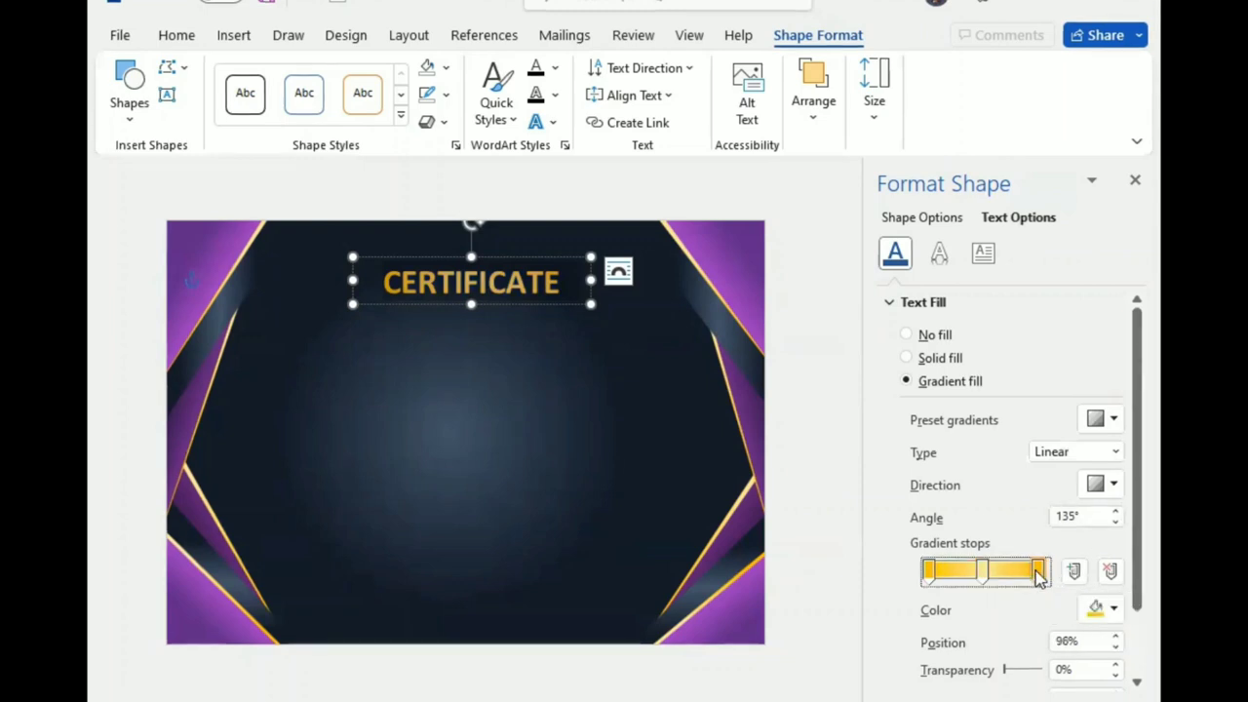
{"action": "left_click", "coordinate": [931, 571]}
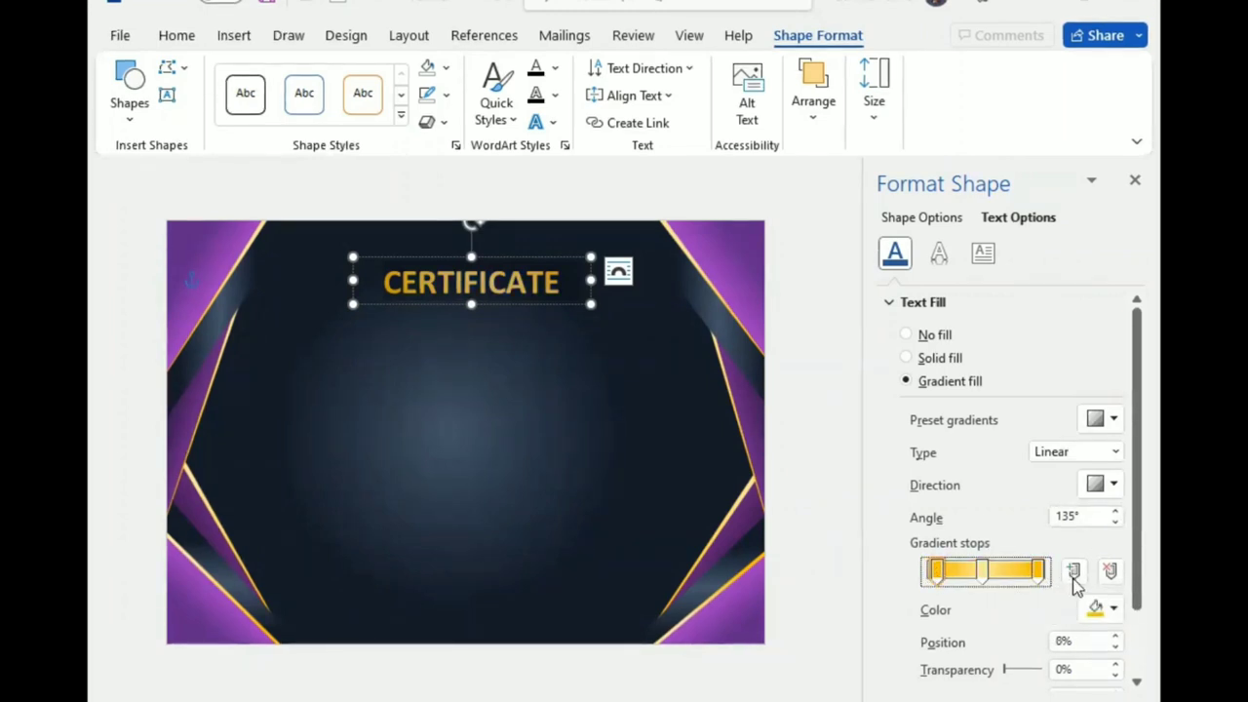
{"action": "left_click", "coordinate": [1036, 573]}
{"action": "left_click_drag", "start_coordinate": [1034, 575], "coordinate": [1033, 575]}
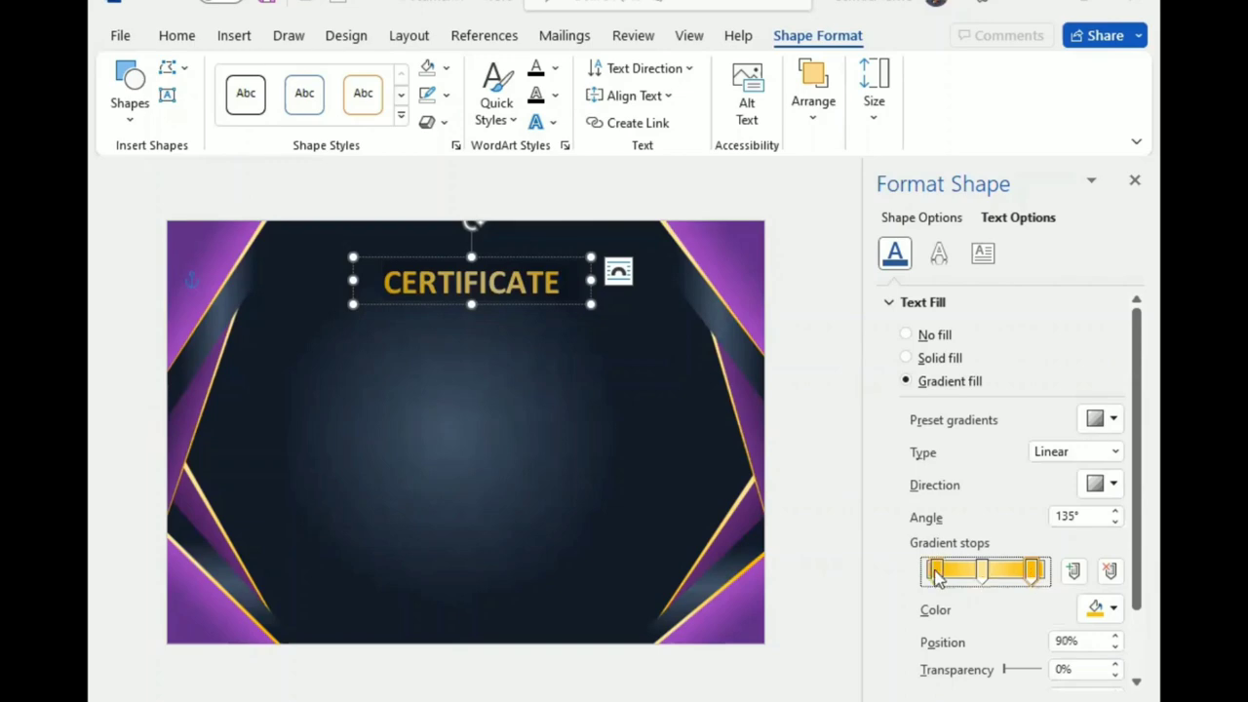
{"action": "left_click_drag", "start_coordinate": [953, 577], "coordinate": [934, 577]}
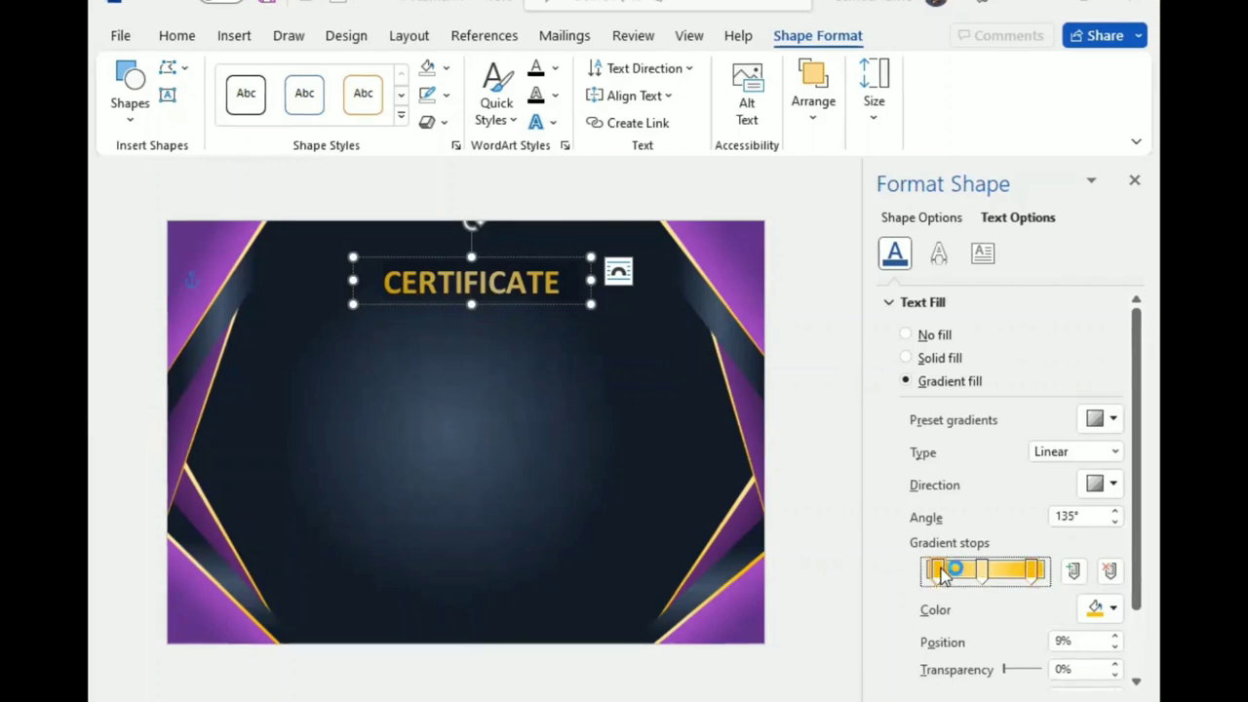
{"action": "left_click", "coordinate": [507, 293]}
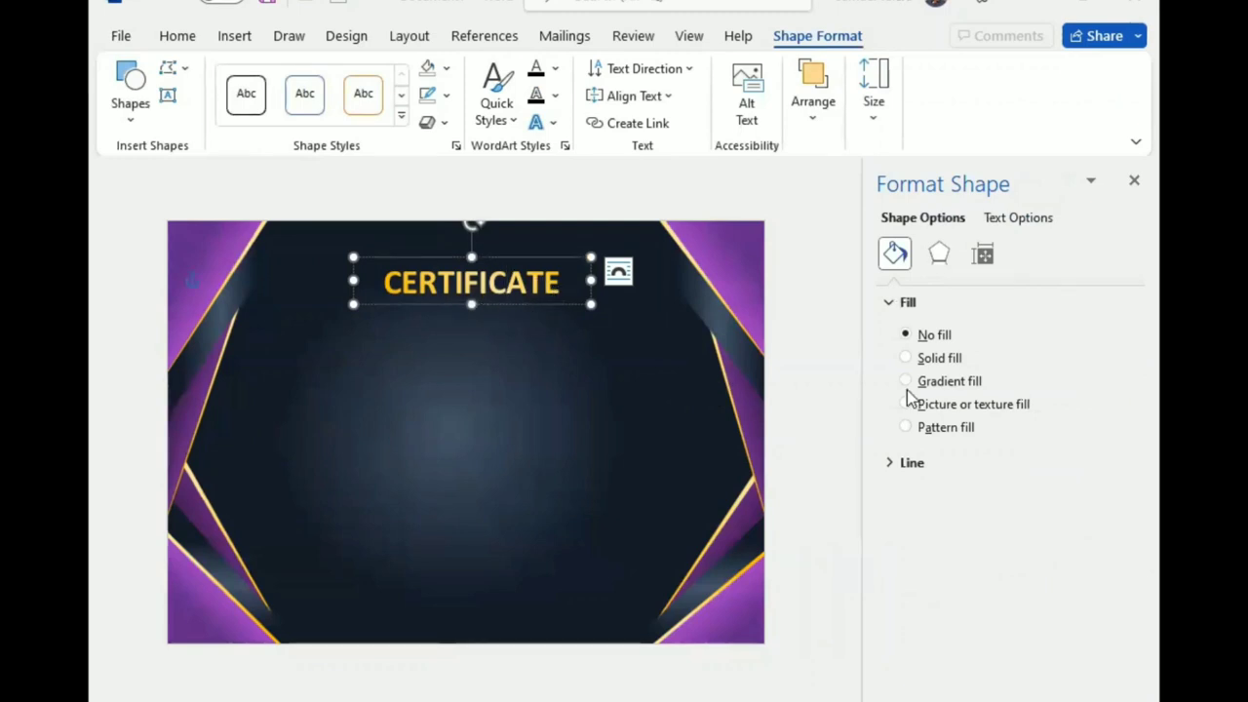
{"action": "left_click", "coordinate": [1022, 219]}
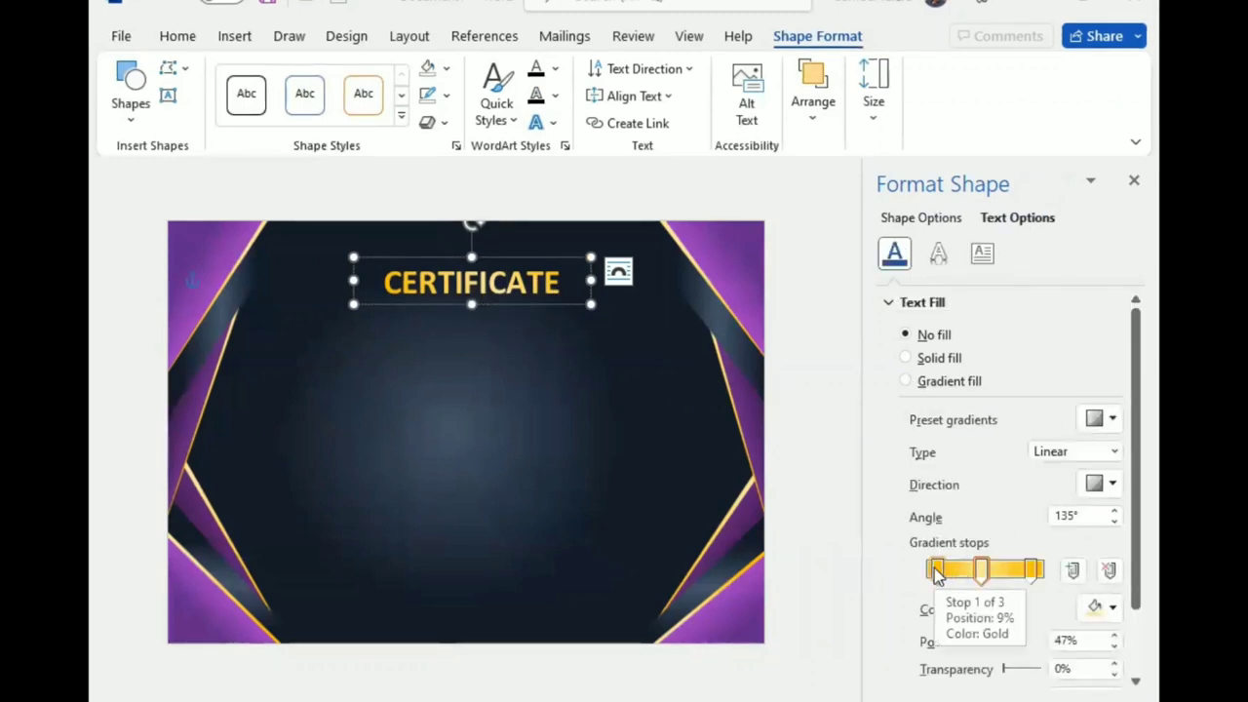
{"action": "left_click", "coordinate": [936, 569]}
{"action": "left_click", "coordinate": [1114, 635]}
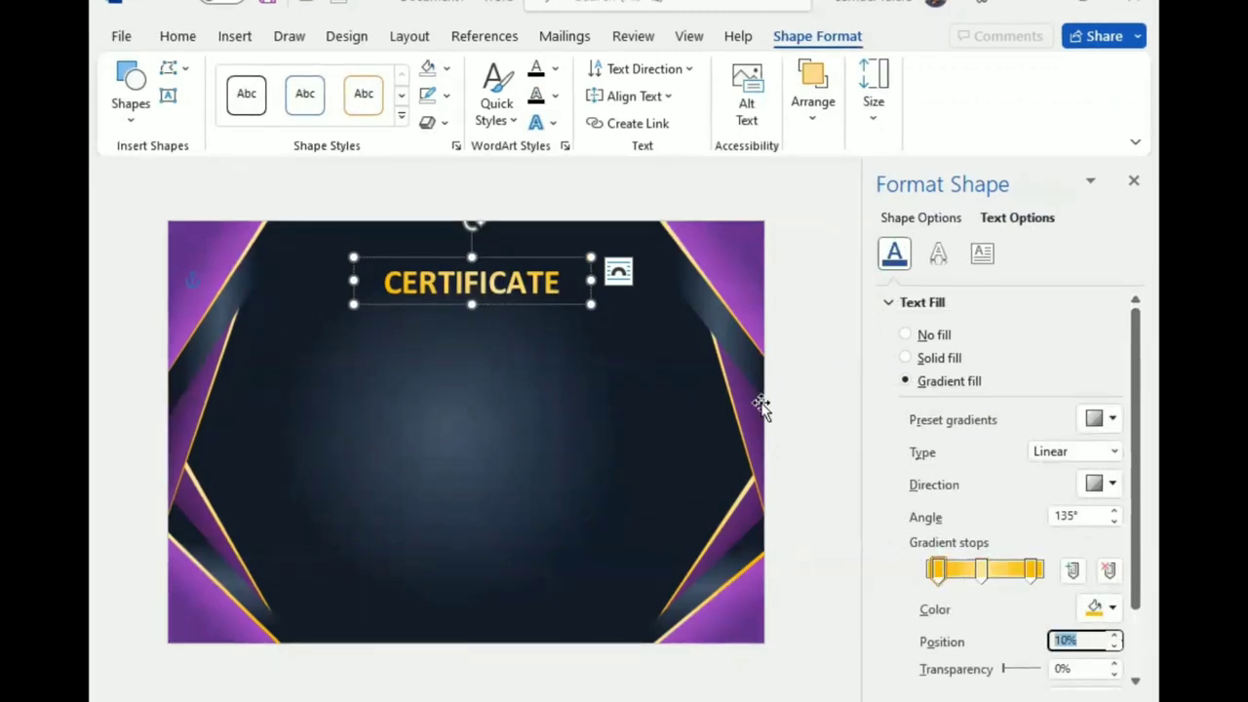
{"action": "left_click", "coordinate": [178, 36]}
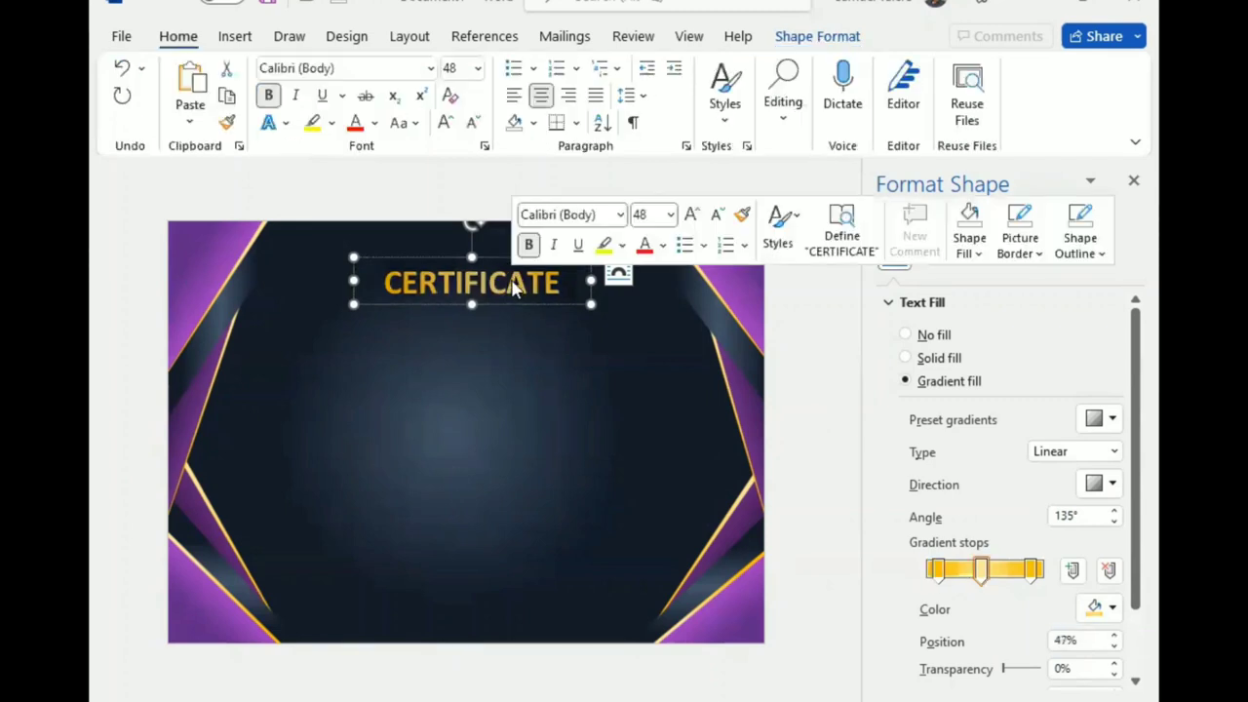
Step: Set the CERTIFICATE character spacing to Expanded by 3 pt
{"action": "left_click", "coordinate": [482, 148]}
{"action": "left_click", "coordinate": [458, 121]}
{"action": "left_click", "coordinate": [590, 197]}
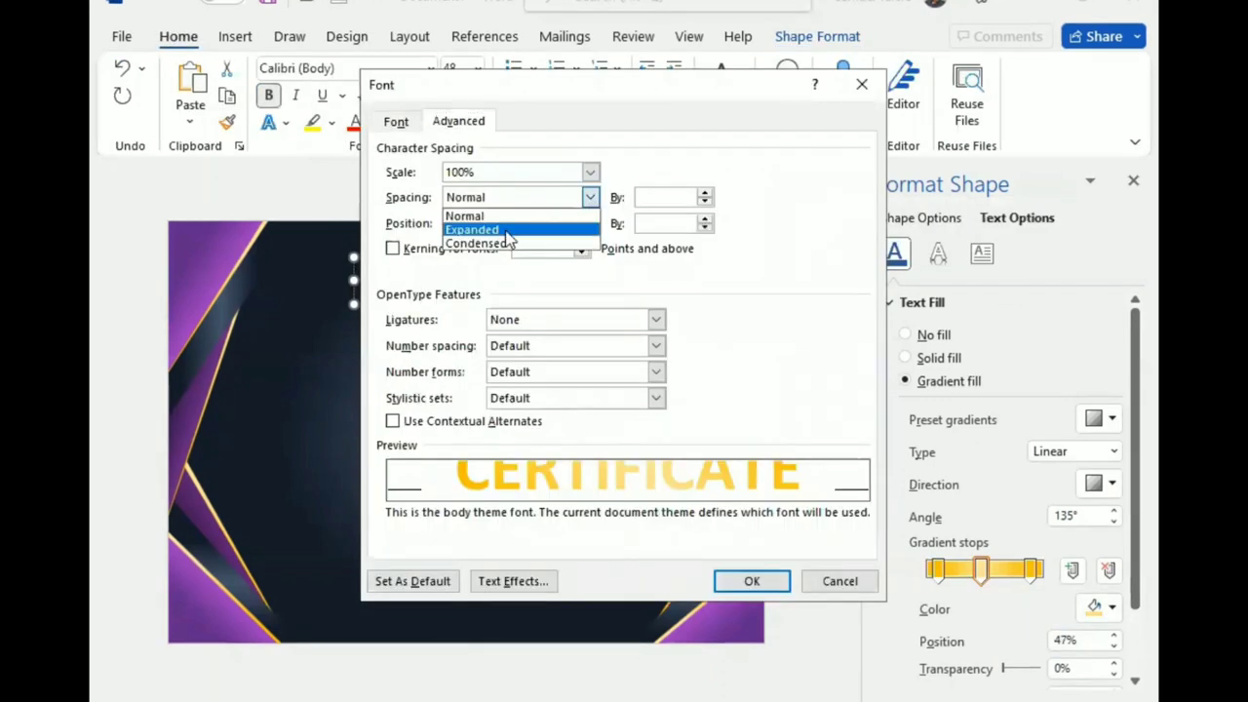
{"action": "left_click", "coordinate": [507, 231]}
{"action": "key", "text": "Return"}
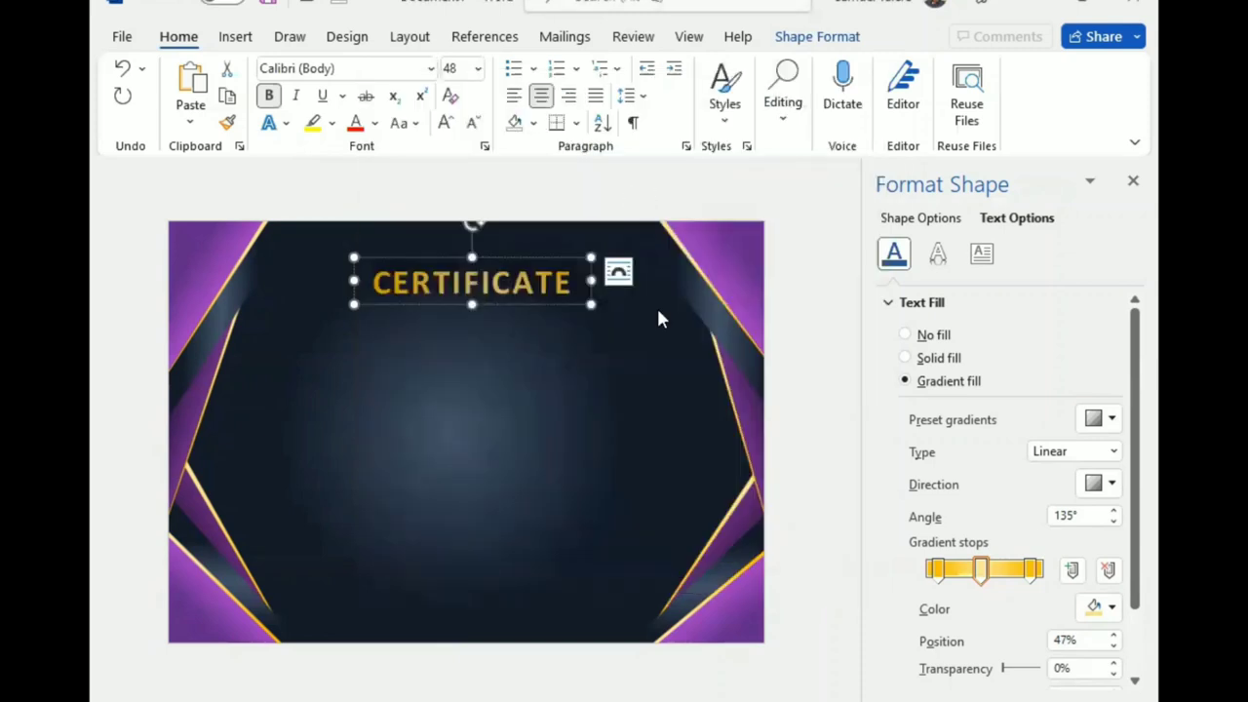
Step: Nudge the title box up slightly and duplicate it below
{"action": "left_click", "coordinate": [473, 361]}
{"action": "left_click_drag", "start_coordinate": [478, 305], "coordinate": [479, 289]}
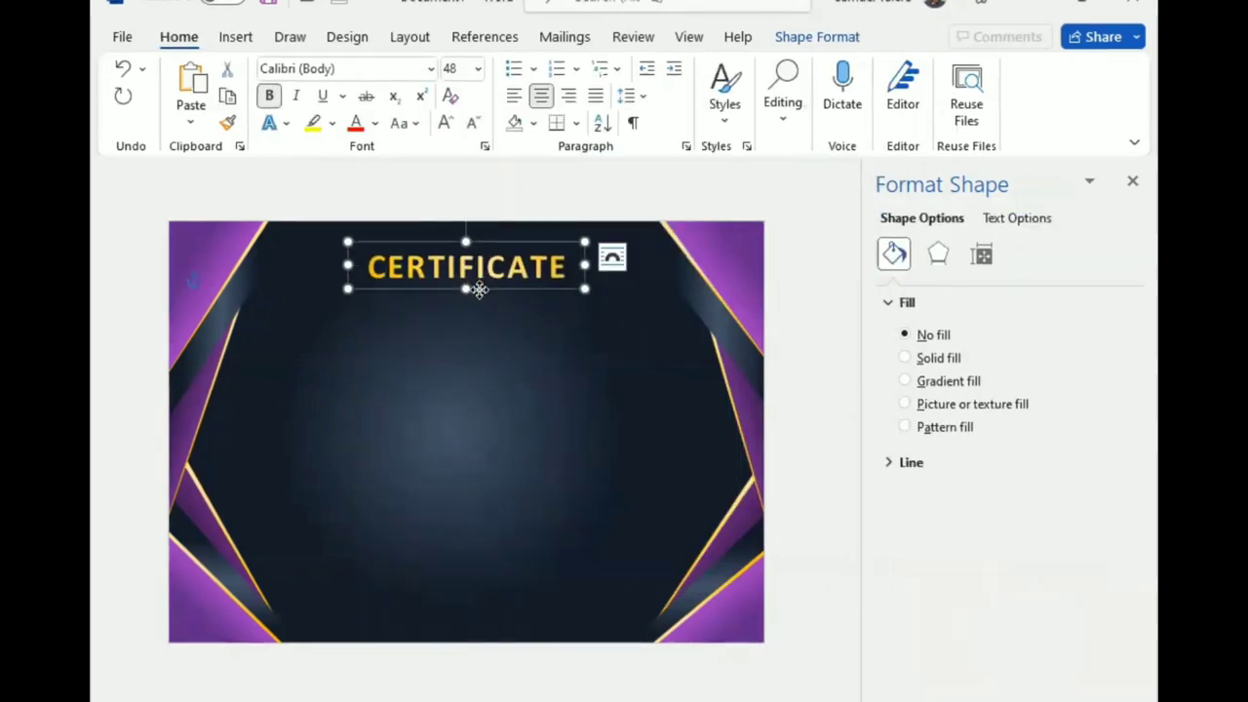
{"action": "key", "text": "ctrl+d"}
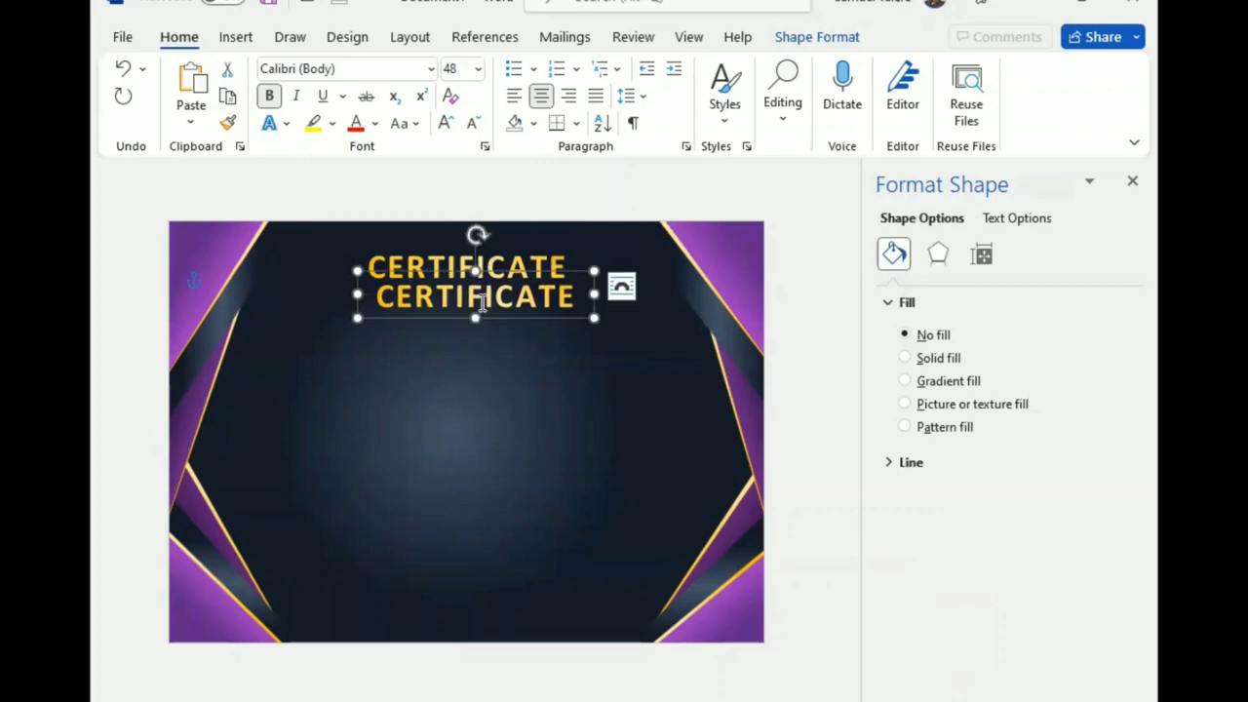
Step: Retype the duplicate as 'Of appreciation', widen it, make it uppercase, unbold and smaller
{"action": "double_click", "coordinate": [481, 298]}
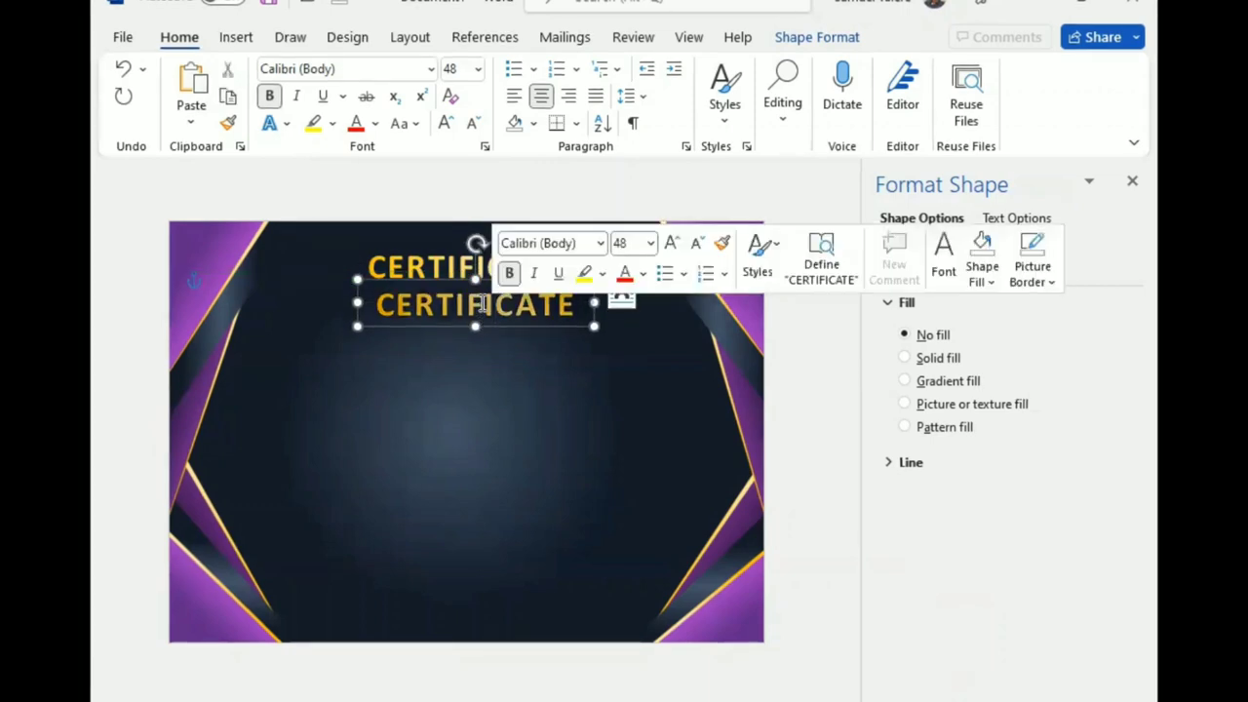
{"action": "type", "text": "Of apprecia"}
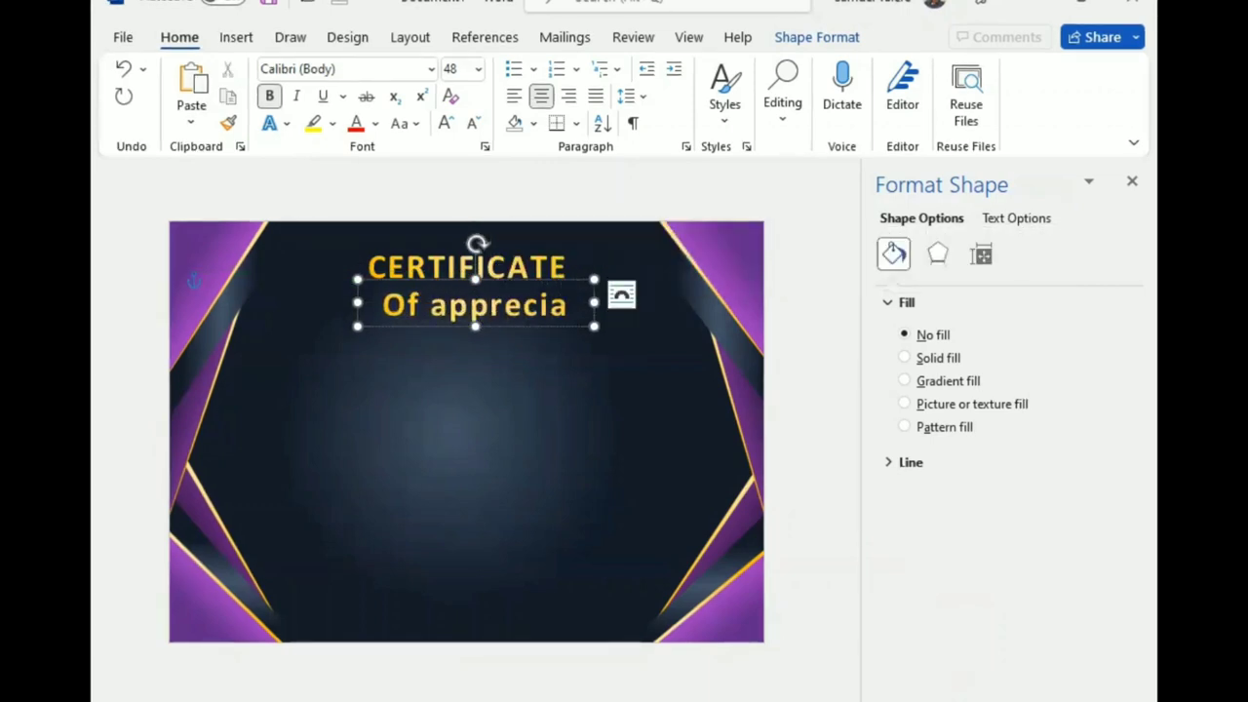
{"action": "type", "text": "tion"}
{"action": "left_click_drag", "start_coordinate": [358, 302], "coordinate": [323, 302]}
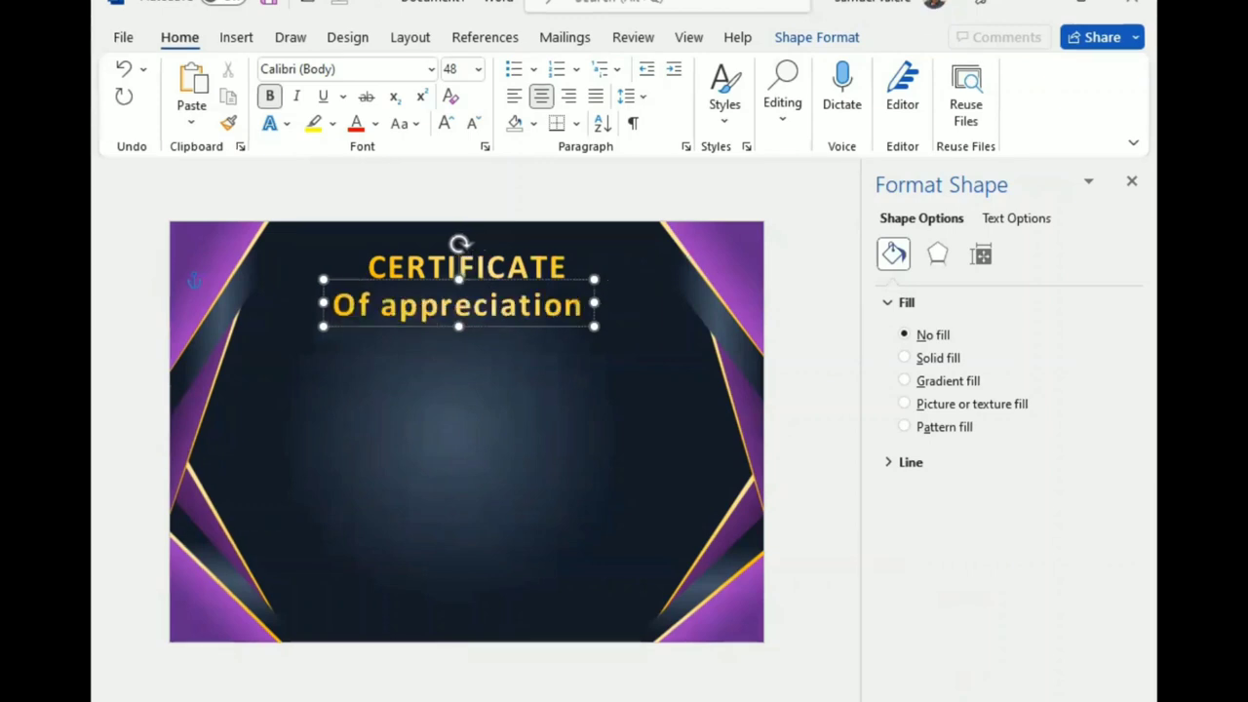
{"action": "left_click", "coordinate": [472, 123]}
{"action": "left_click", "coordinate": [472, 123]}
{"action": "left_click", "coordinate": [472, 123]}
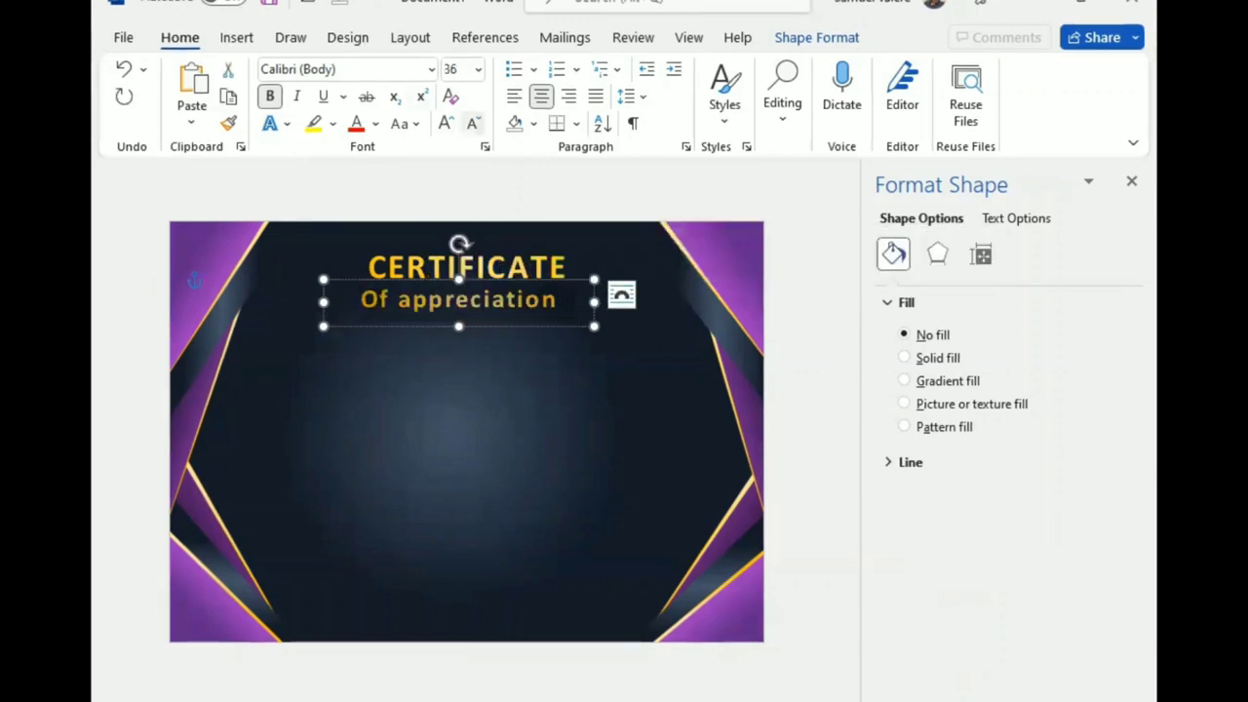
{"action": "left_click", "coordinate": [400, 123]}
{"action": "left_click", "coordinate": [460, 213]}
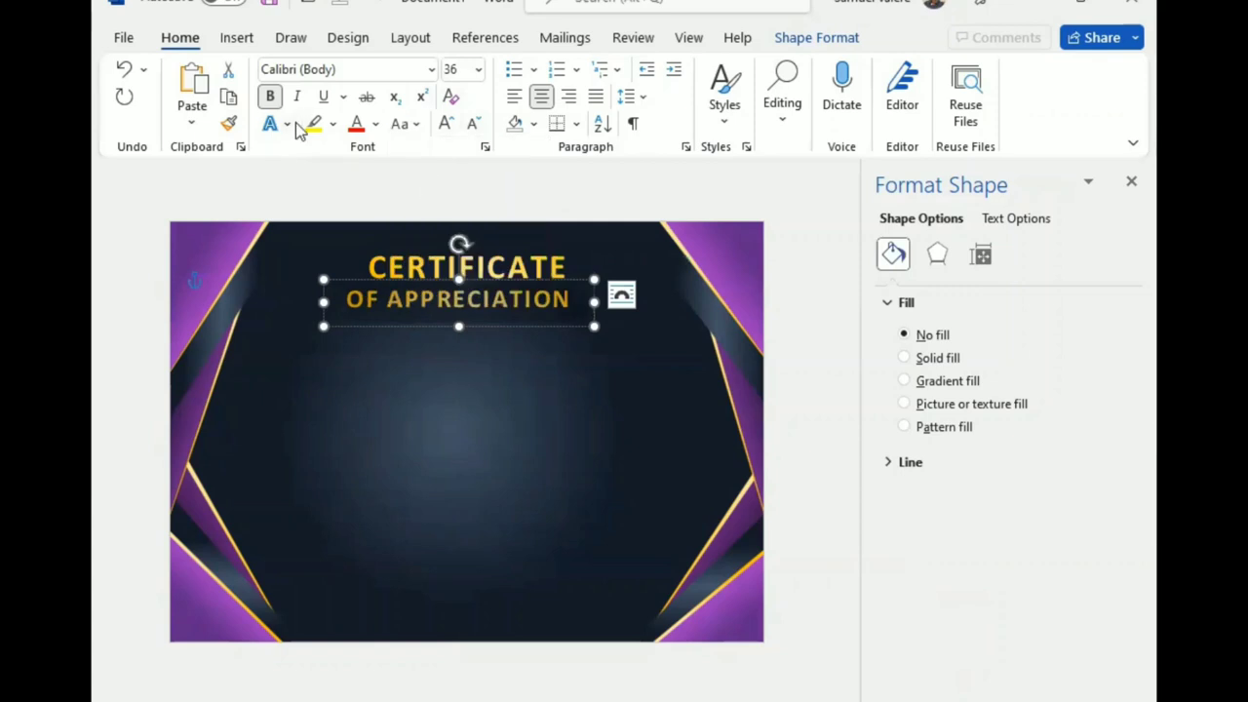
{"action": "left_click", "coordinate": [272, 97]}
{"action": "key", "text": "ctrl+shift+comma"}
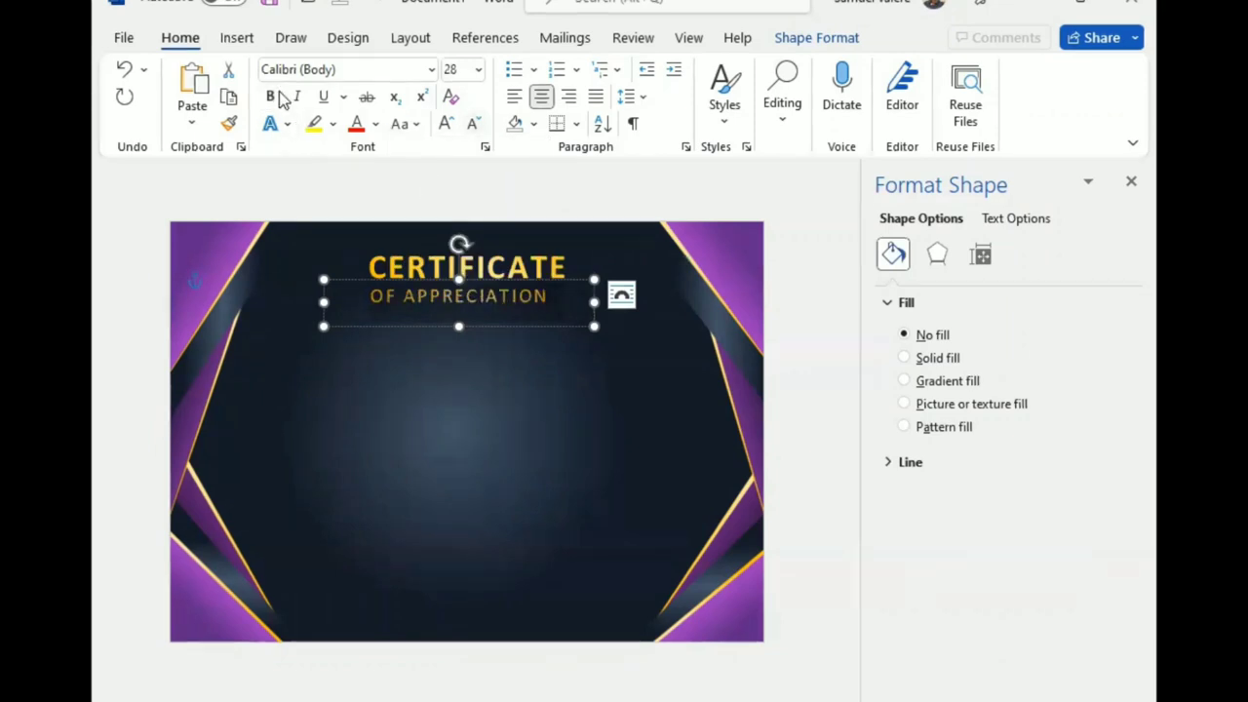
{"action": "key", "text": "ctrl+shift+comma"}
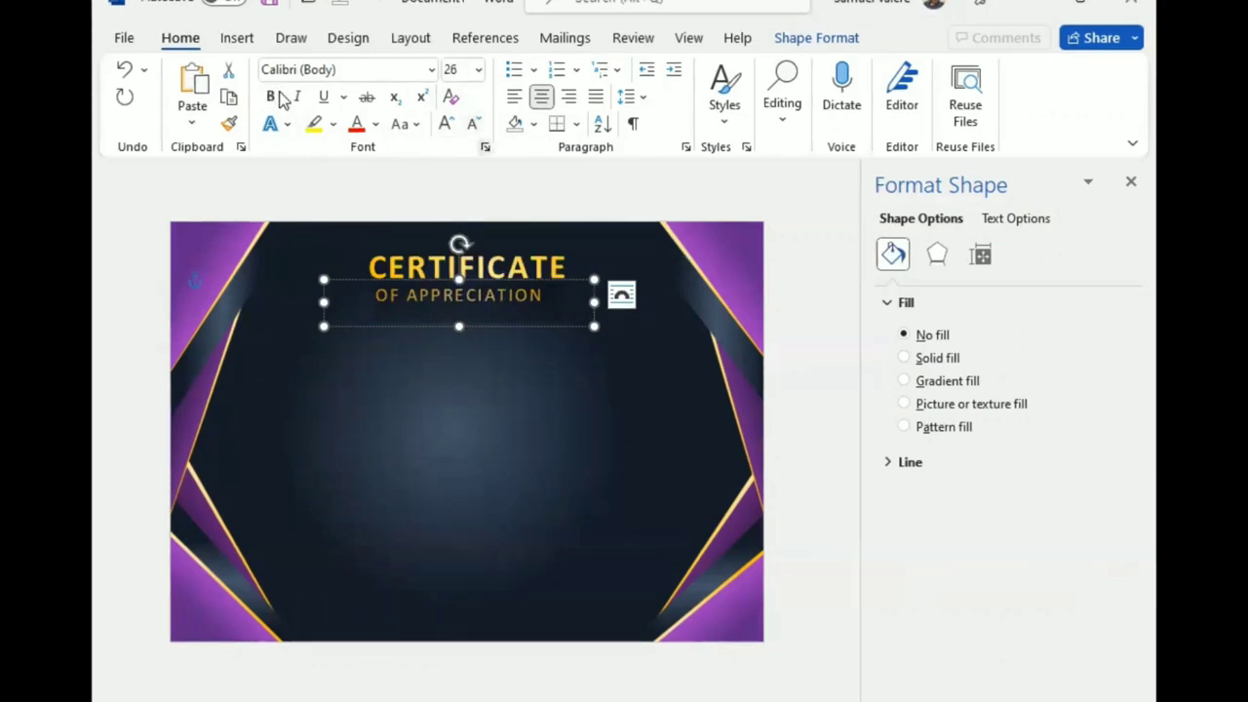
Step: Give the subtitle Normal character spacing, centre it under the title, and size it 22 pt
{"action": "key", "text": "ctrl+d"}
{"action": "left_click", "coordinate": [588, 198]}
{"action": "left_click", "coordinate": [468, 211]}
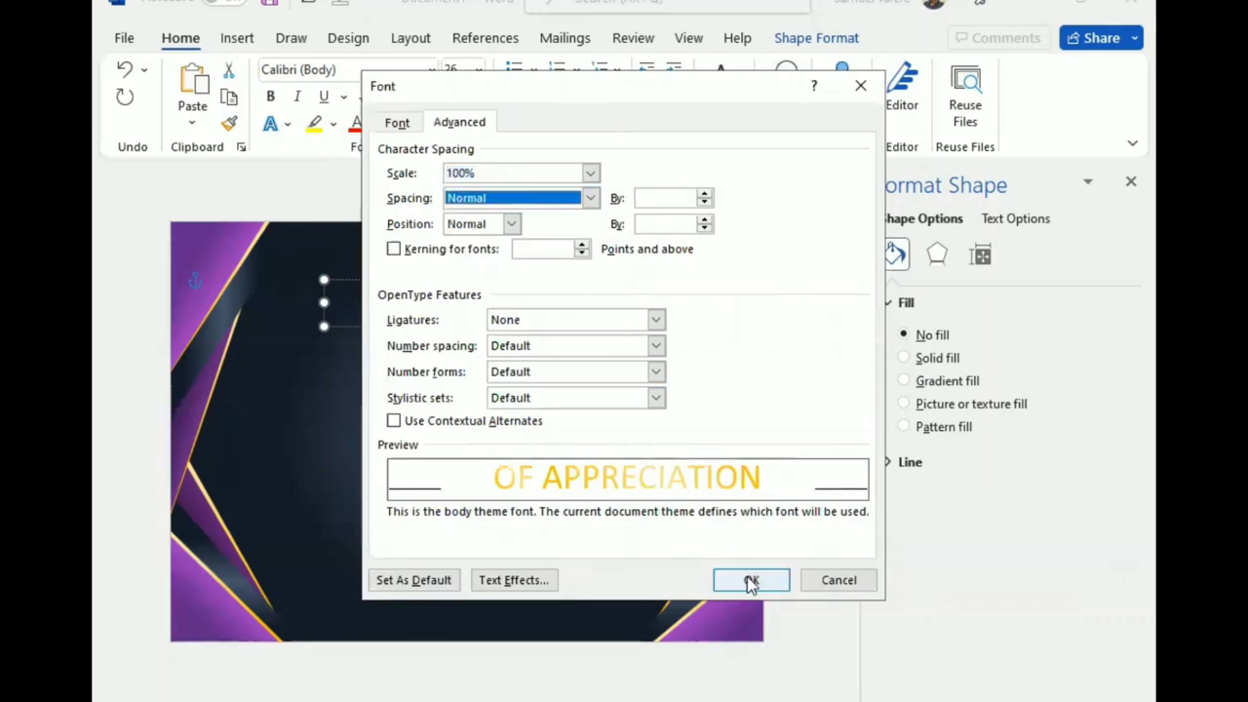
{"action": "left_click", "coordinate": [750, 581]}
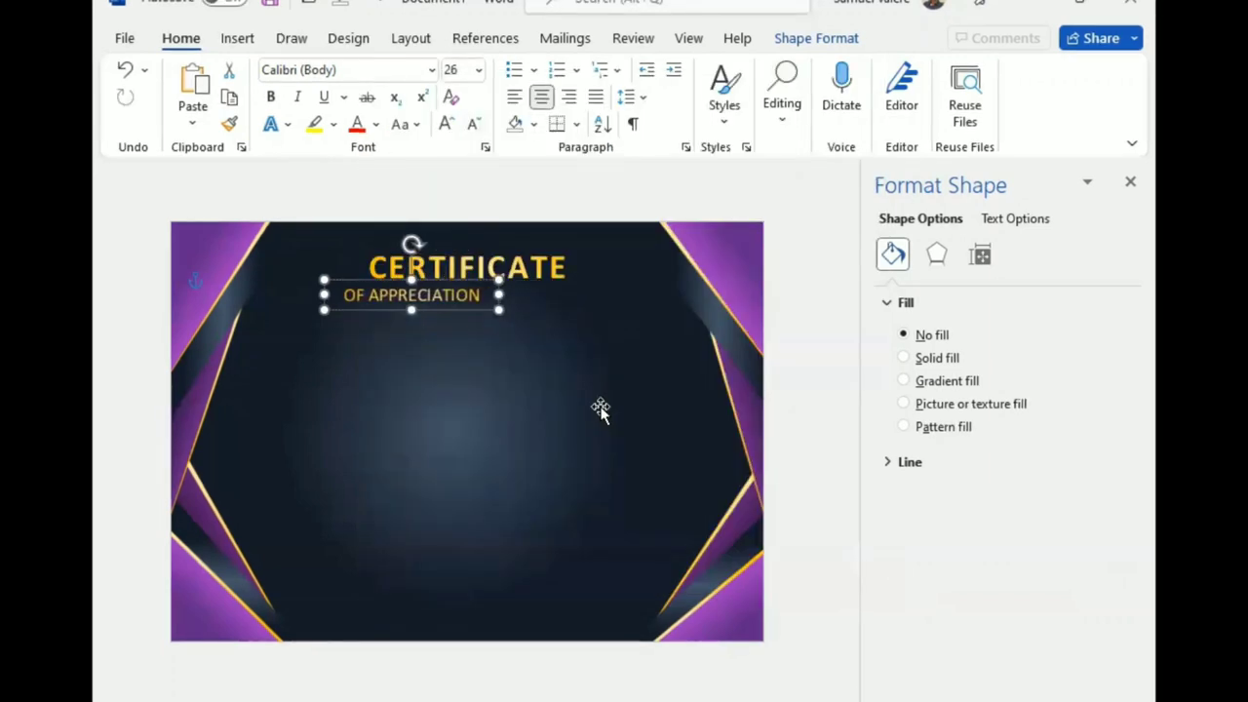
{"action": "key", "text": "Right"}
{"action": "key", "text": "Right"}
{"action": "key", "text": "Right"}
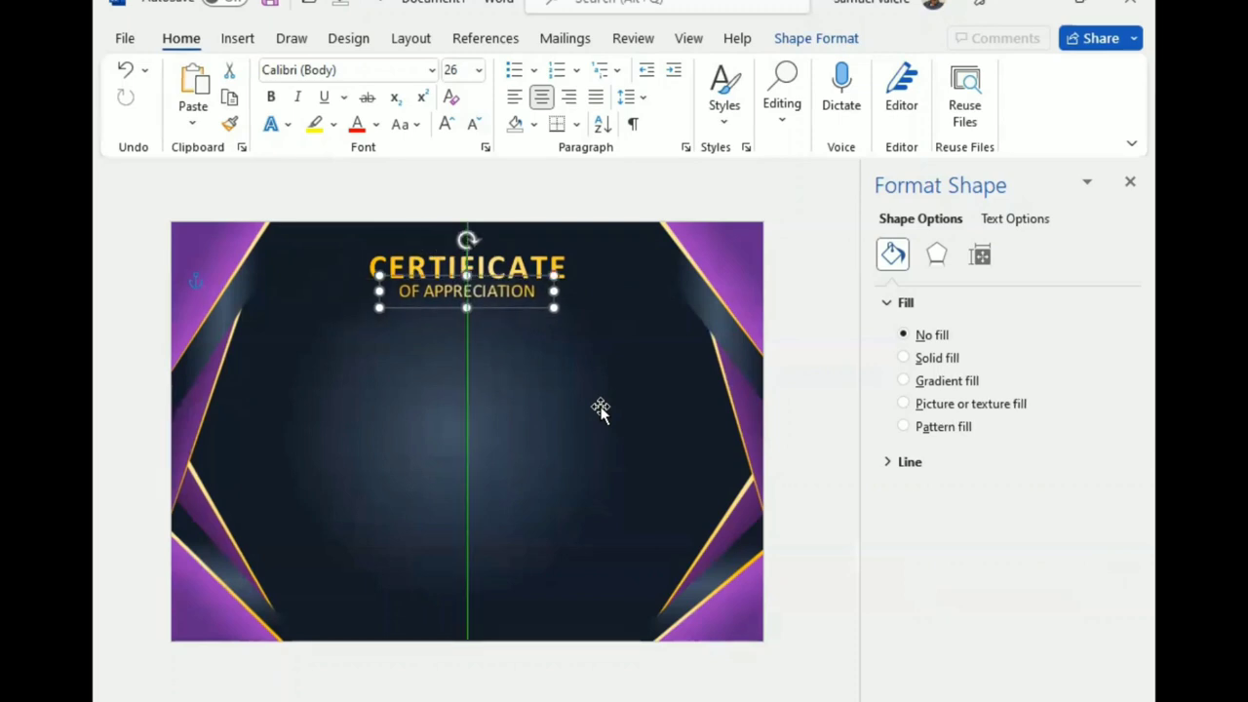
{"action": "left_click", "coordinate": [673, 228]}
{"action": "left_click", "coordinate": [673, 228]}
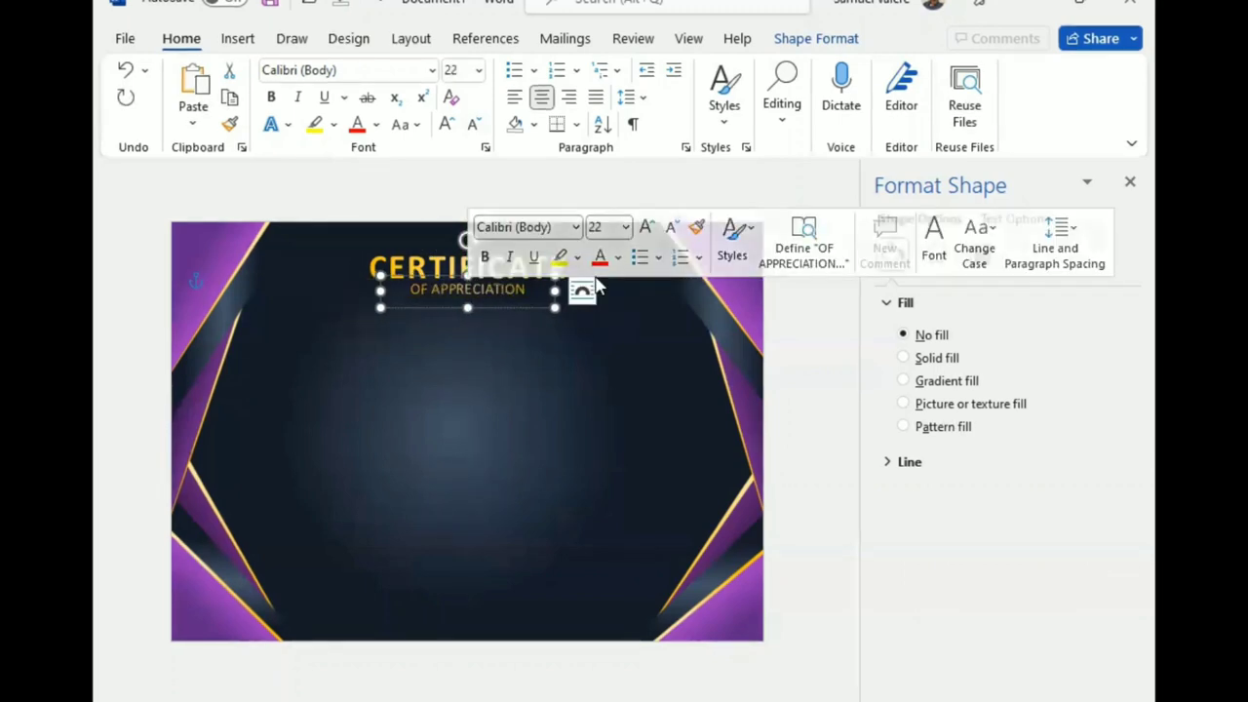
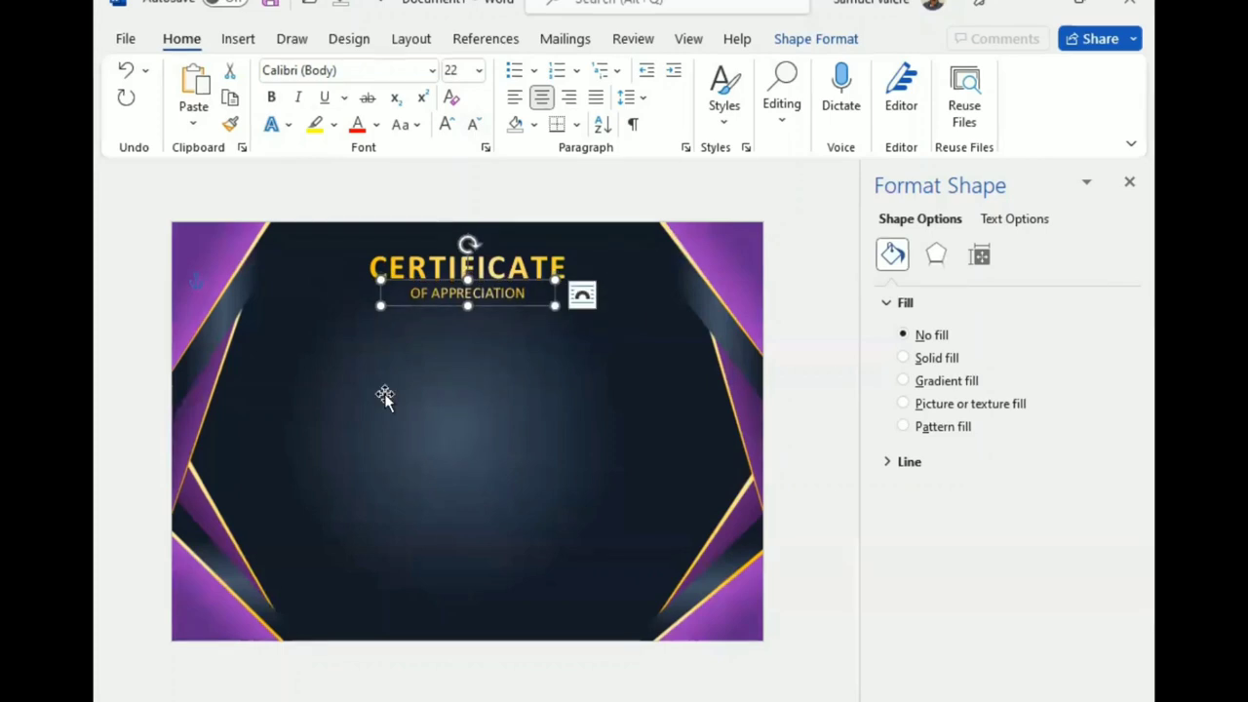
Step: Copy the OF APPRECIATION box below itself and type 'Proudly presented To'
{"action": "left_click_drag", "start_coordinate": [446, 289], "coordinate": [452, 329], "text": "ctrl"}
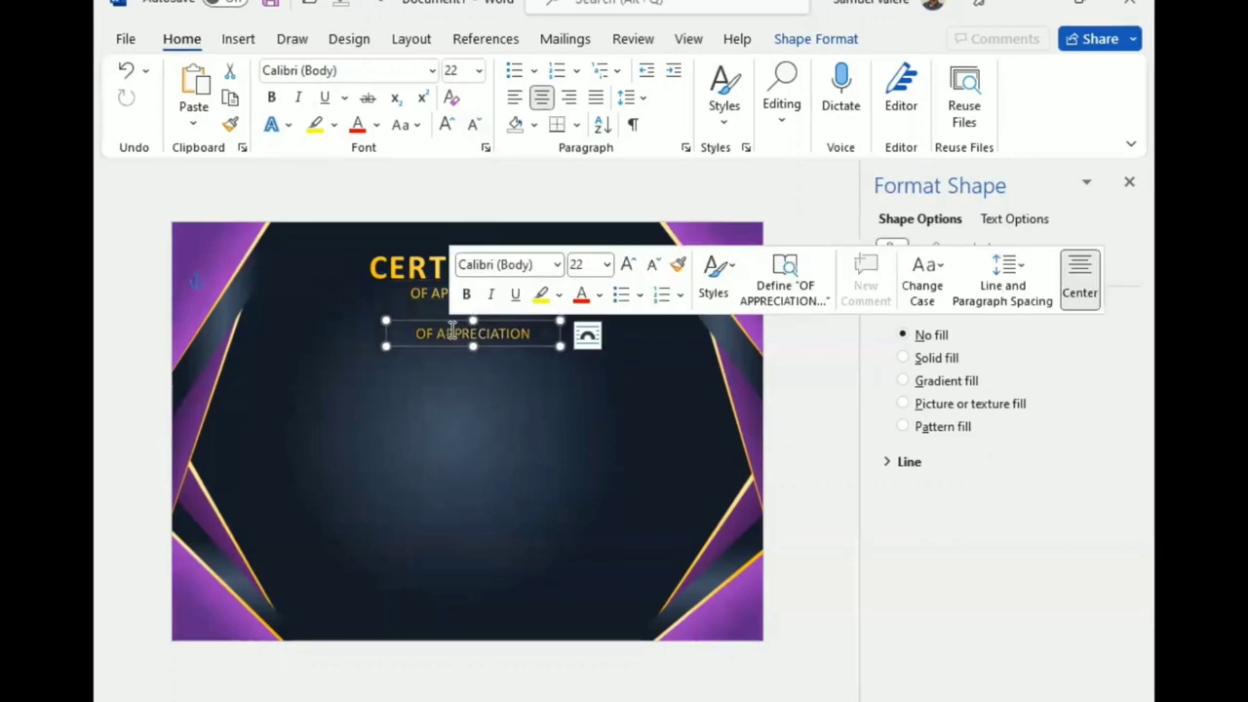
{"action": "type", "text": "pr"}
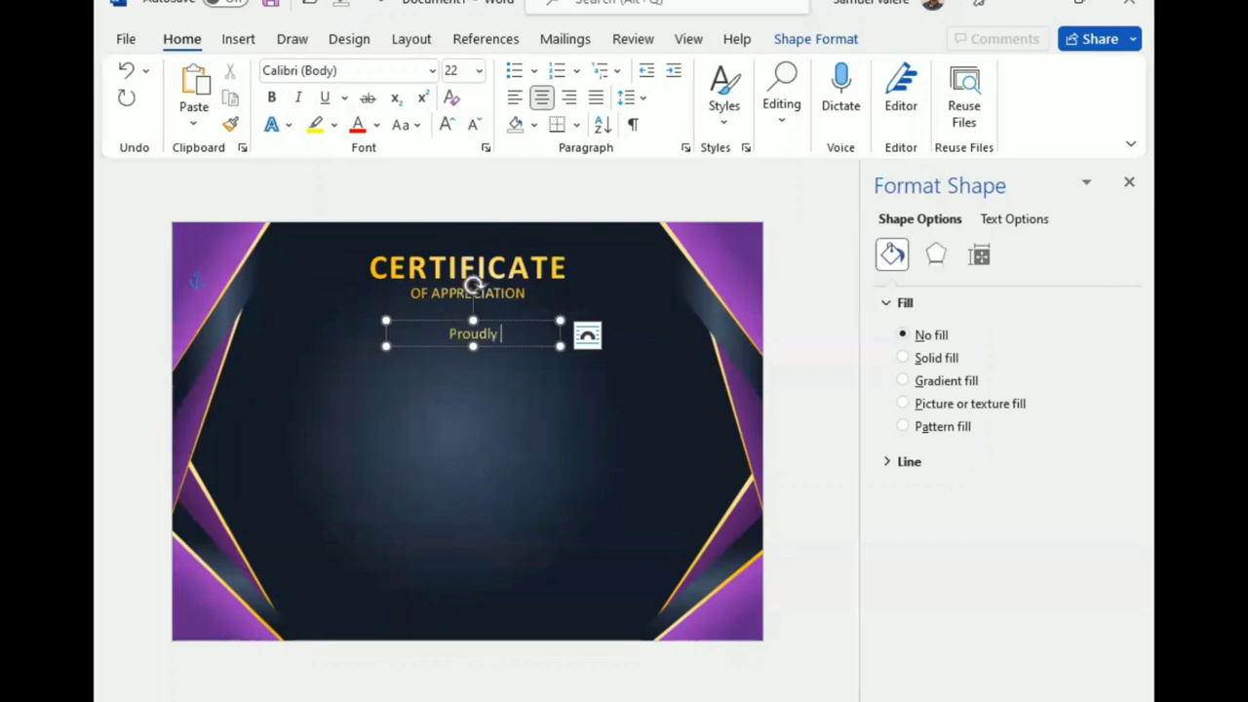
{"action": "type", "text": "presented To"}
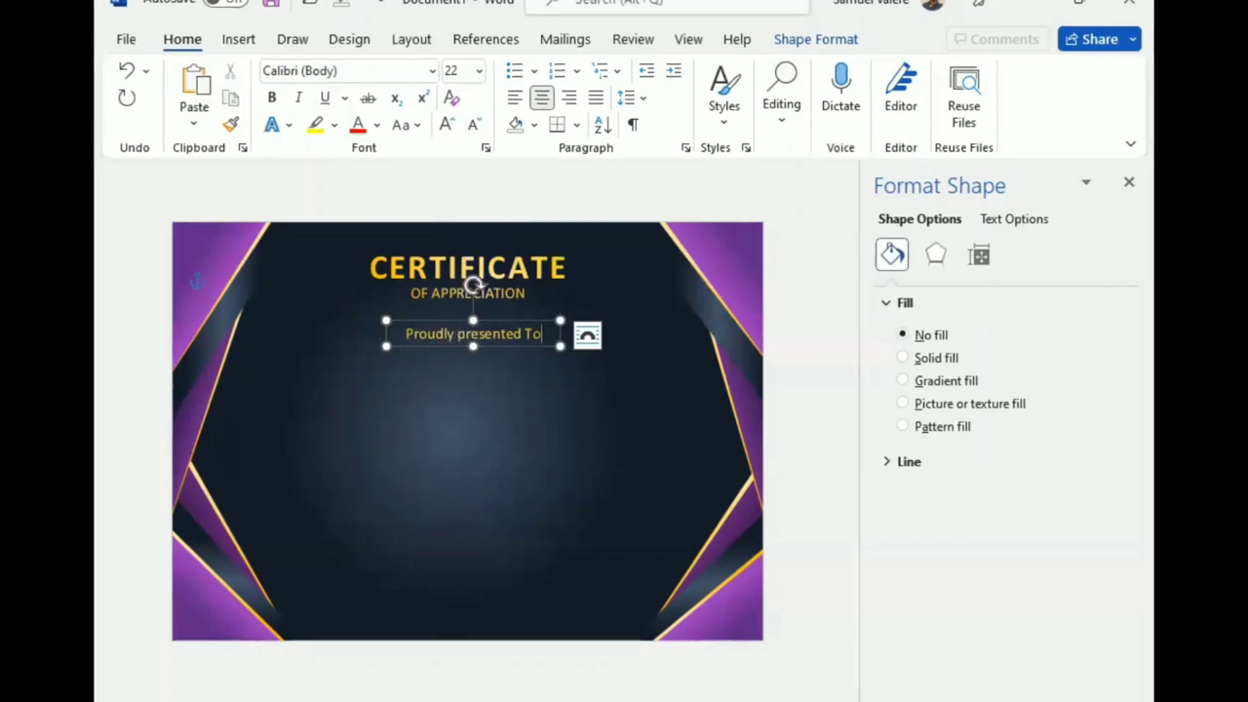
{"action": "left_click", "coordinate": [446, 123]}
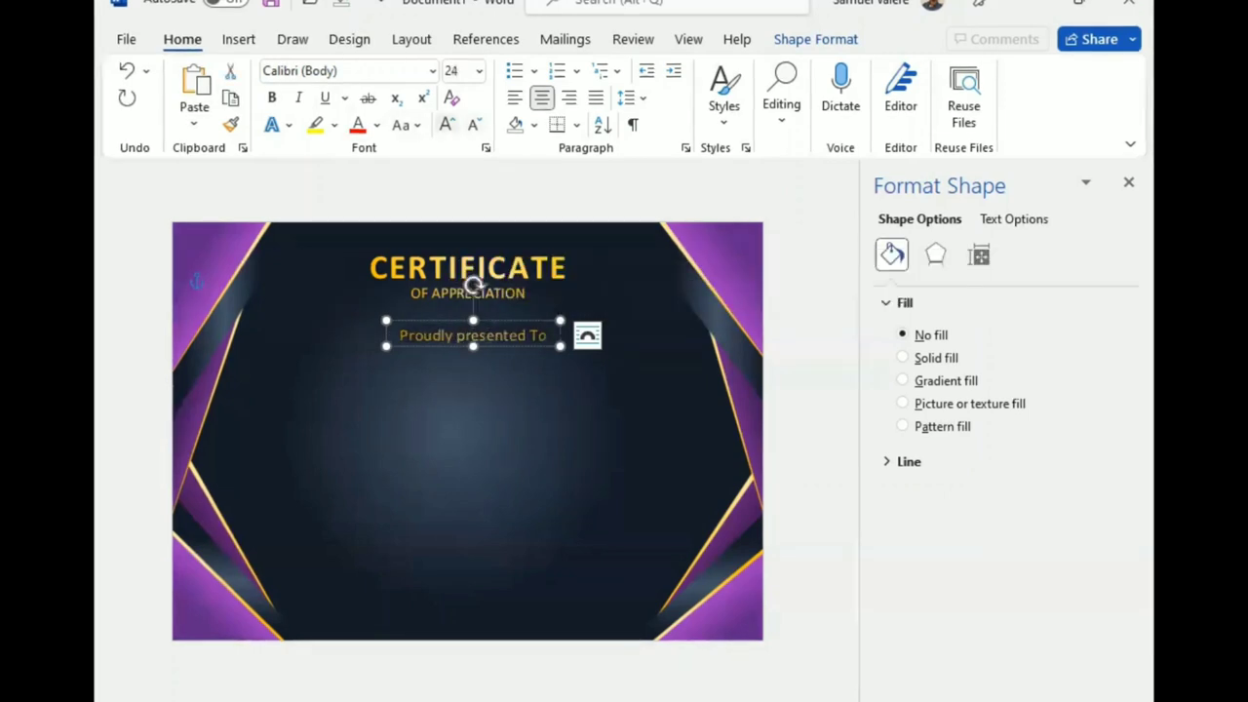
{"action": "key", "text": "ctrl+shift+comma"}
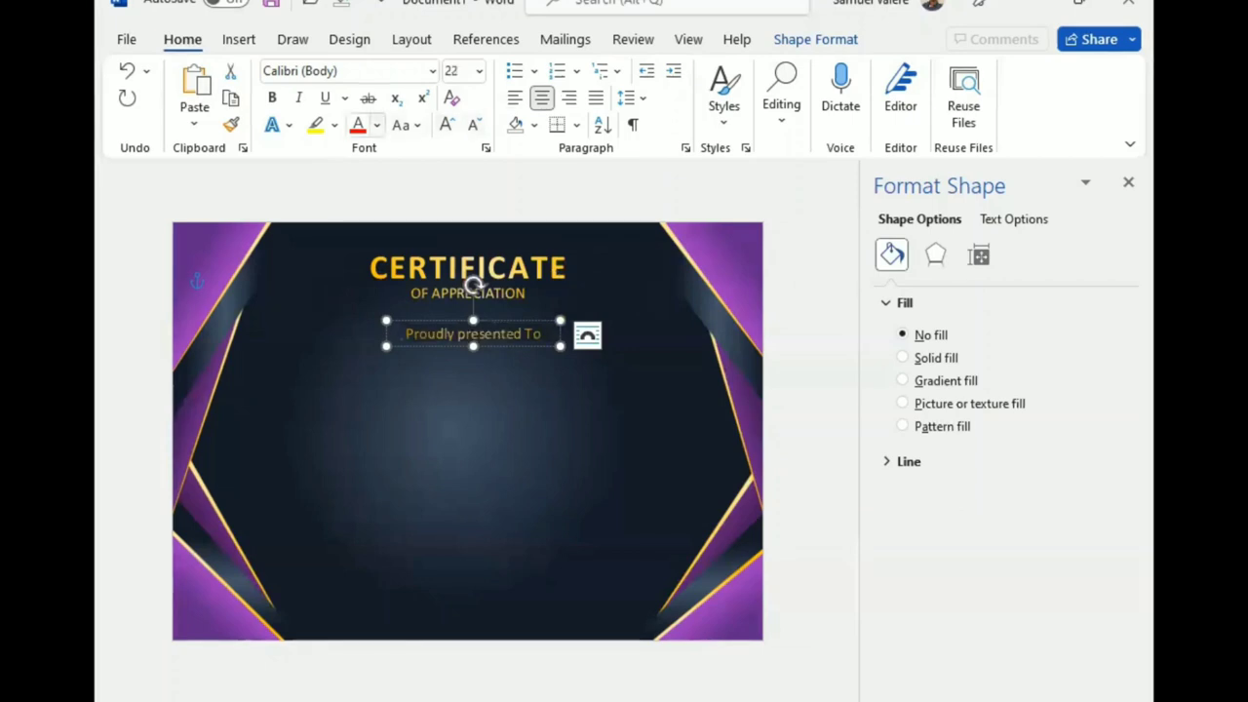
Step: Make the line white, UPPERCASE, 20 pt, with Expanded character spacing
{"action": "left_click", "coordinate": [376, 124]}
{"action": "left_click", "coordinate": [356, 213]}
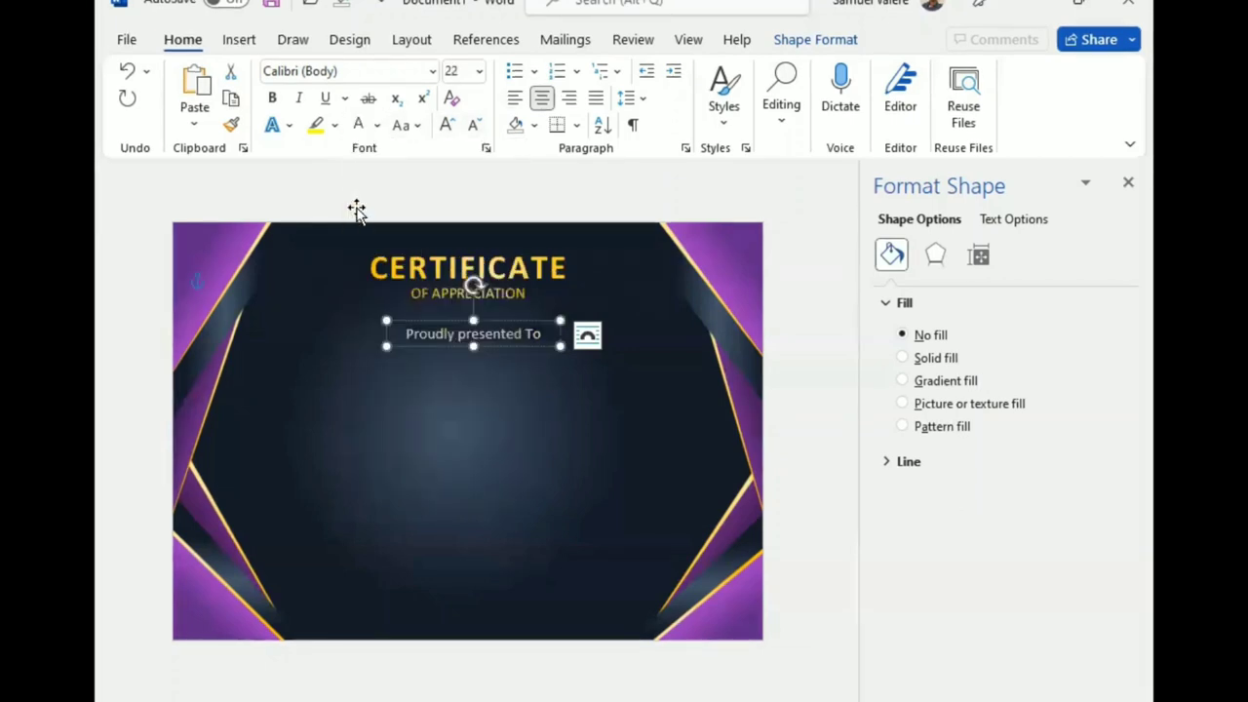
{"action": "left_click", "coordinate": [401, 125]}
{"action": "left_click", "coordinate": [459, 214]}
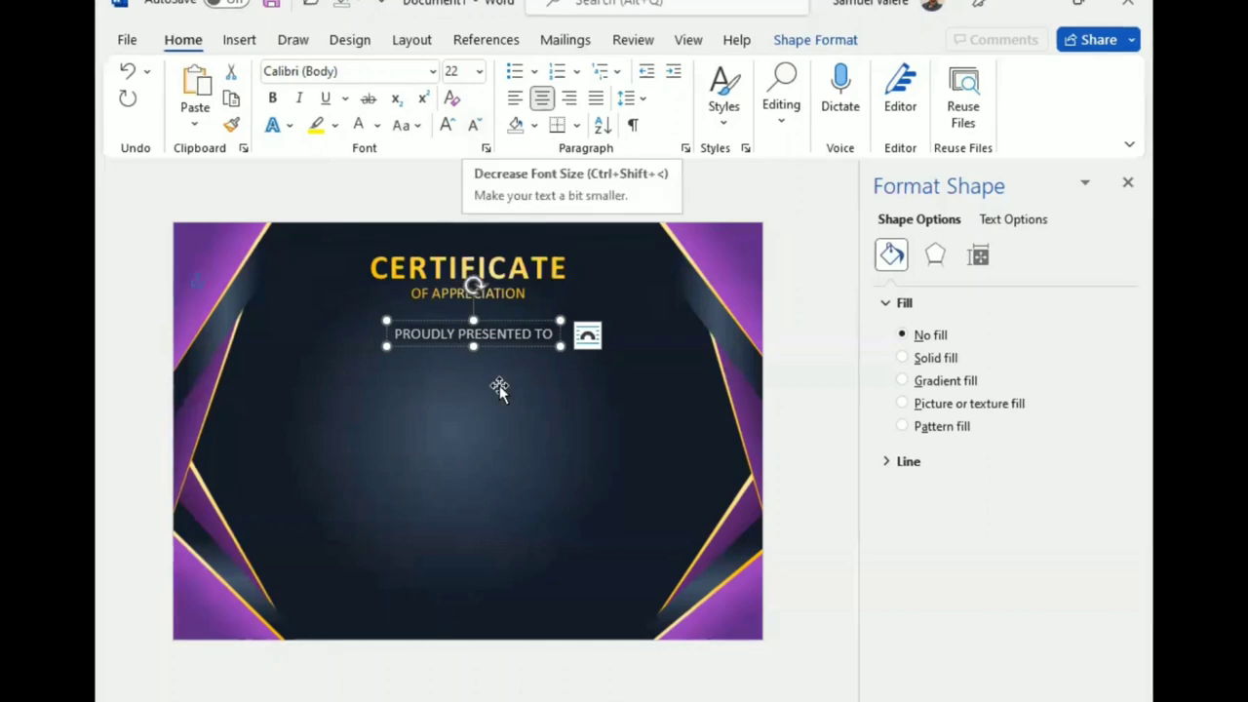
{"action": "left_click", "coordinate": [473, 125]}
{"action": "key", "text": "ctrl+d"}
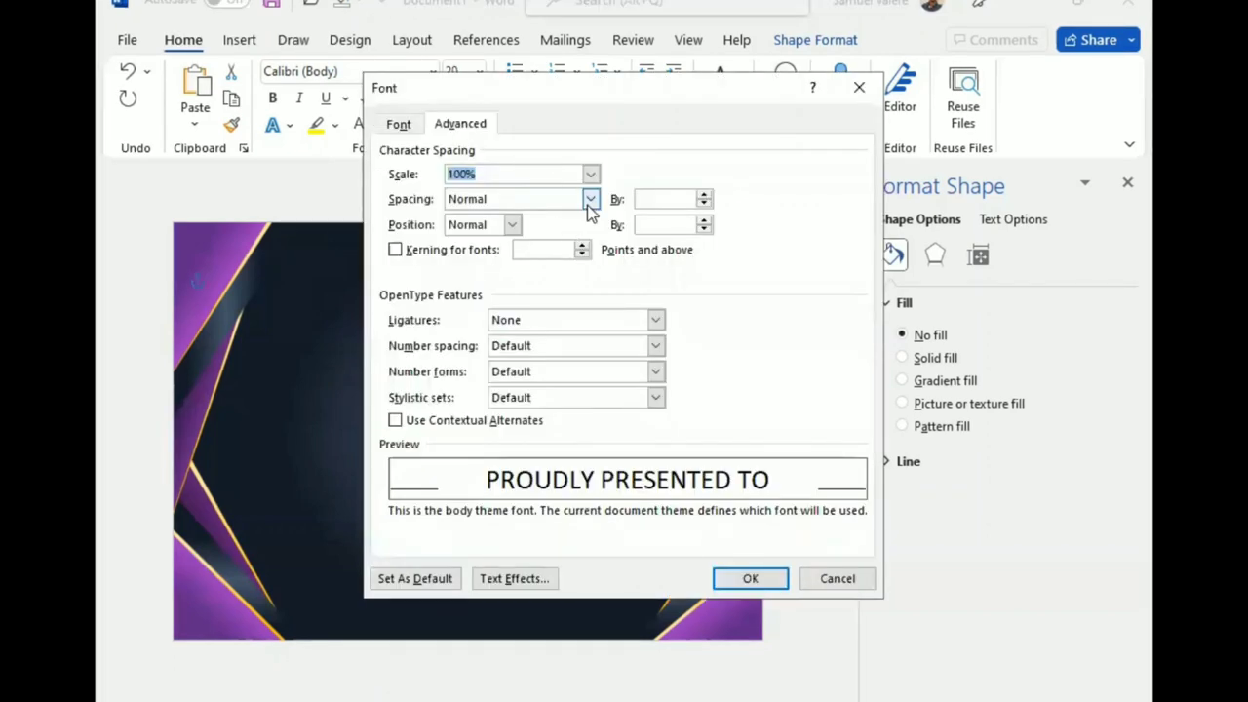
{"action": "left_click", "coordinate": [590, 199]}
{"action": "left_click", "coordinate": [496, 232]}
{"action": "key", "text": "Return"}
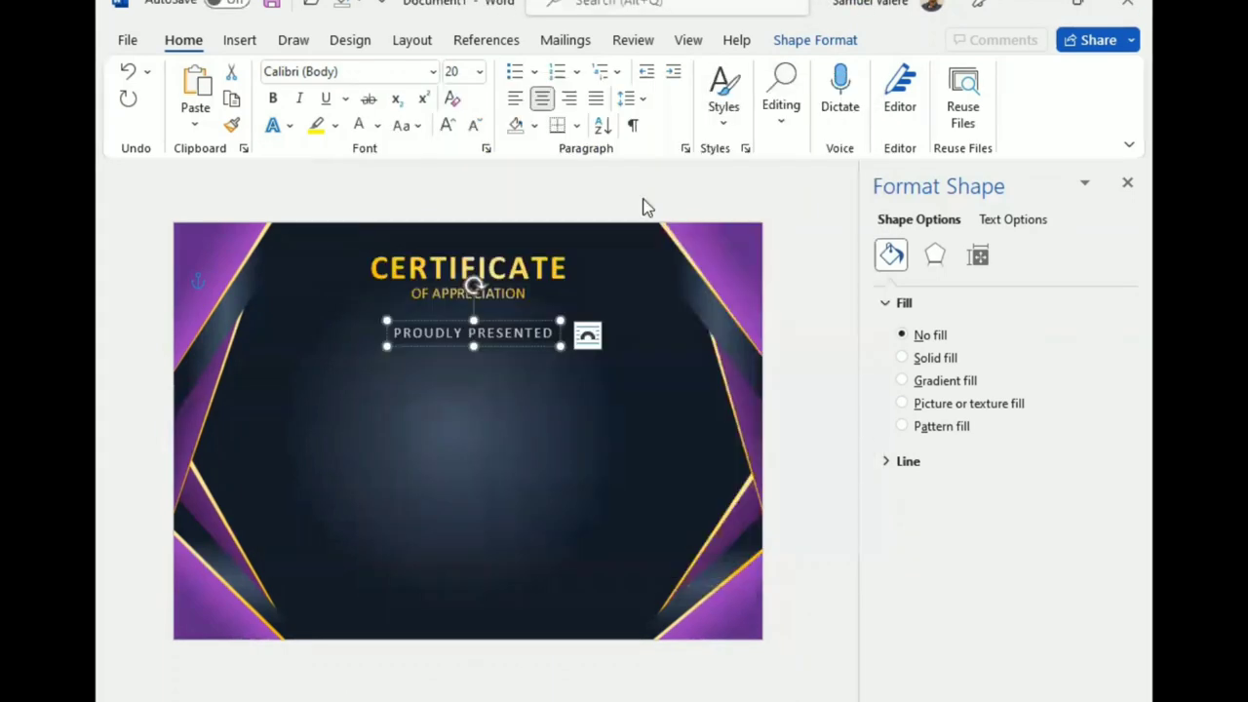
Step: Widen the PROUDLY PRESENTED TO box and centre it under the heading
{"action": "left_click", "coordinate": [484, 394]}
{"action": "left_click", "coordinate": [487, 335]}
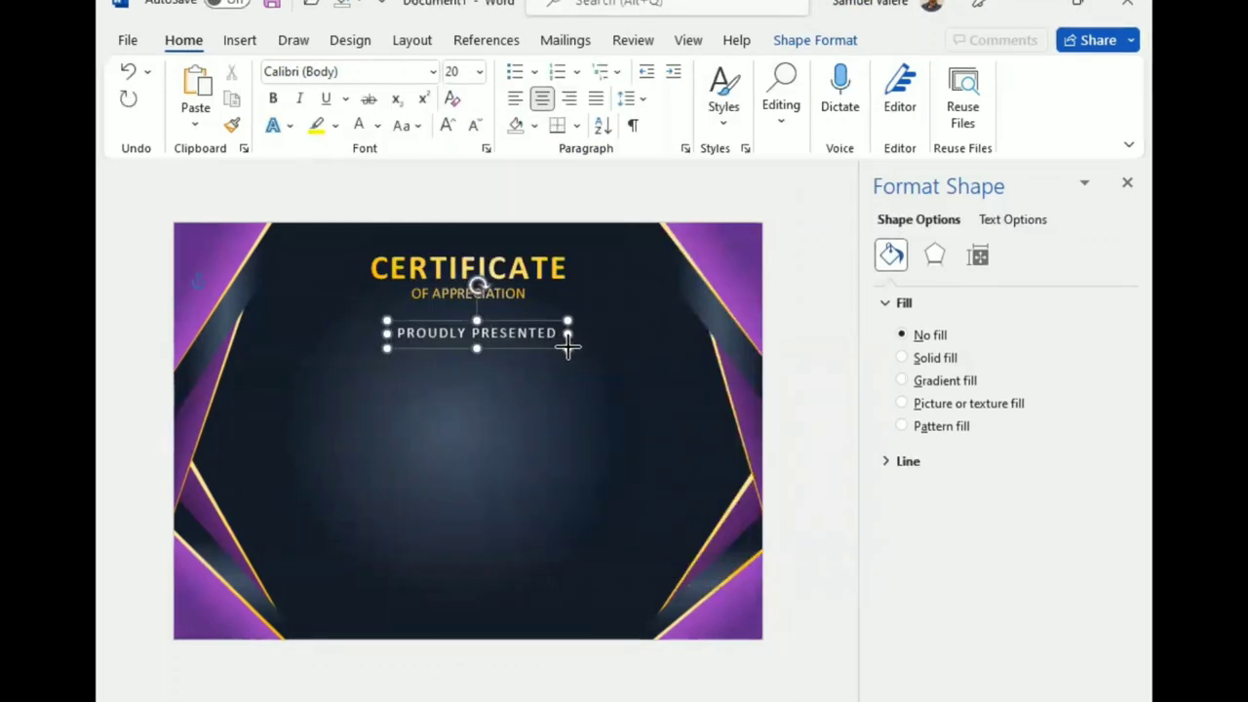
{"action": "left_click_drag", "start_coordinate": [590, 344], "coordinate": [591, 341]}
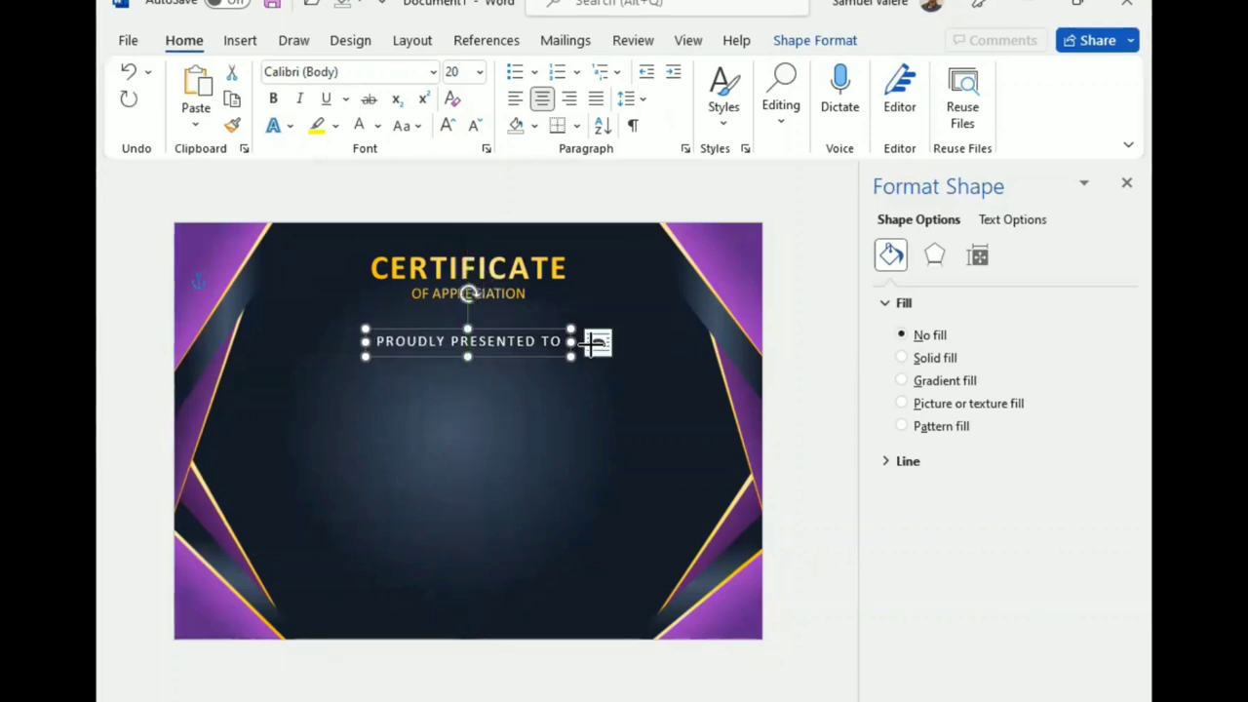
{"action": "left_click", "coordinate": [512, 246]}
Step: Copy the CERTIFICATE box below PROUDLY PRESENTED TO and replace its text with the recipient's full name
{"action": "left_click_drag", "start_coordinate": [517, 250], "coordinate": [512, 400], "text": "ctrl"}
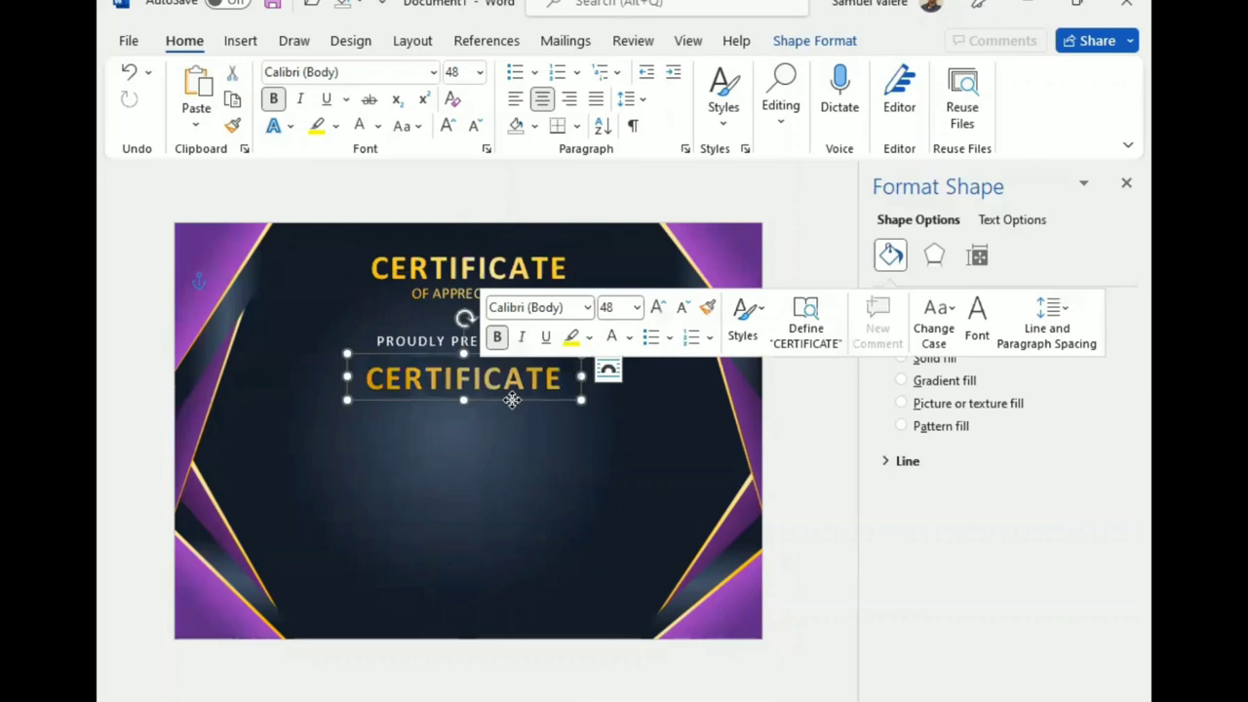
{"action": "key", "text": "Delete"}
{"action": "type", "text": "Clair"}
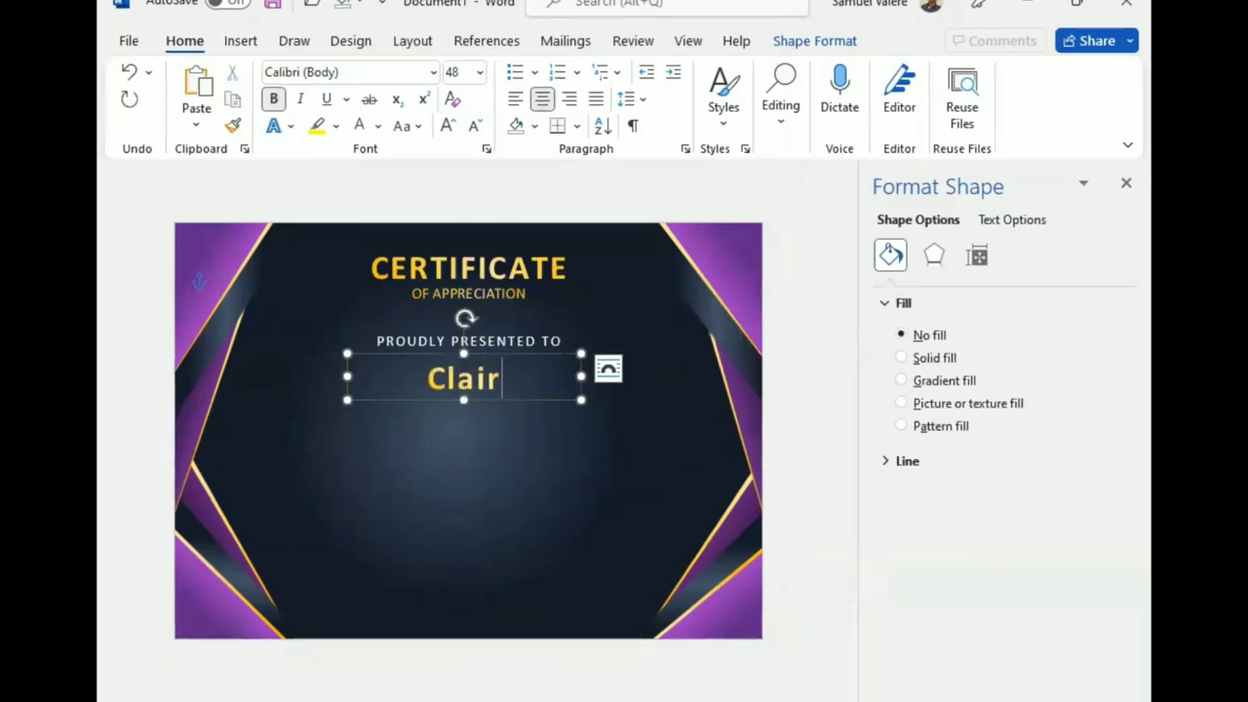
{"action": "type", "text": "e Mathe"}
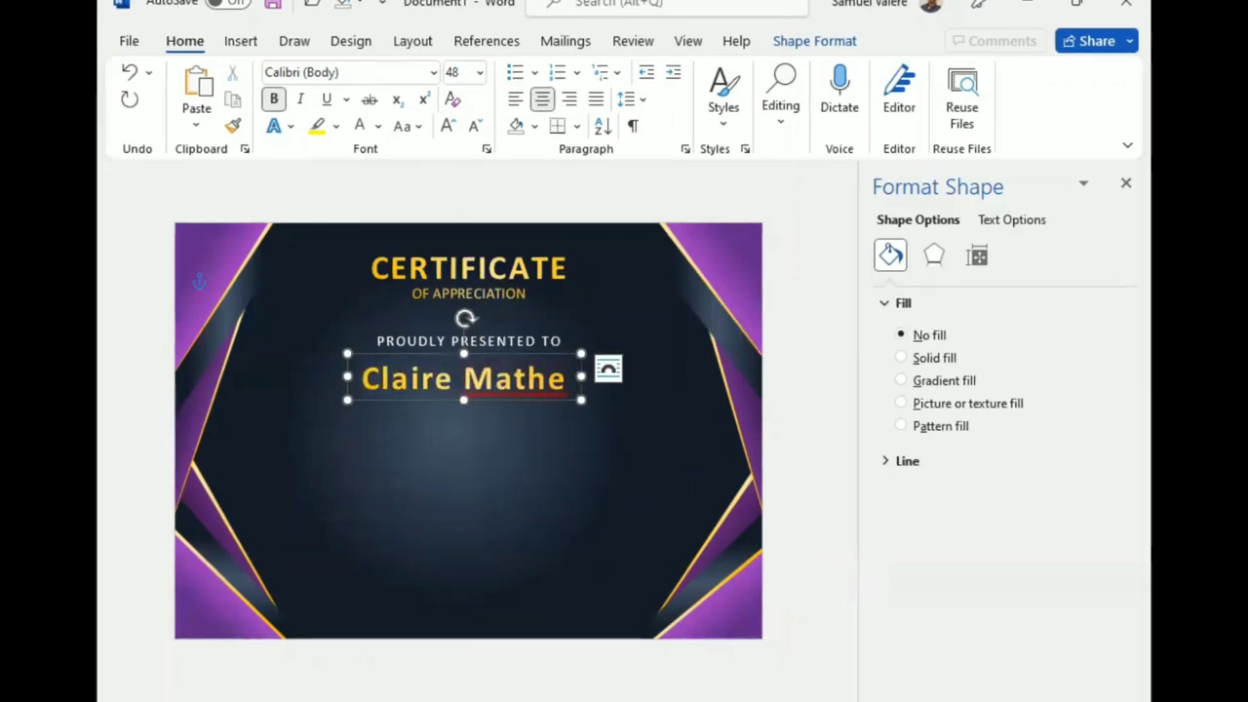
{"action": "type", "text": " N"}
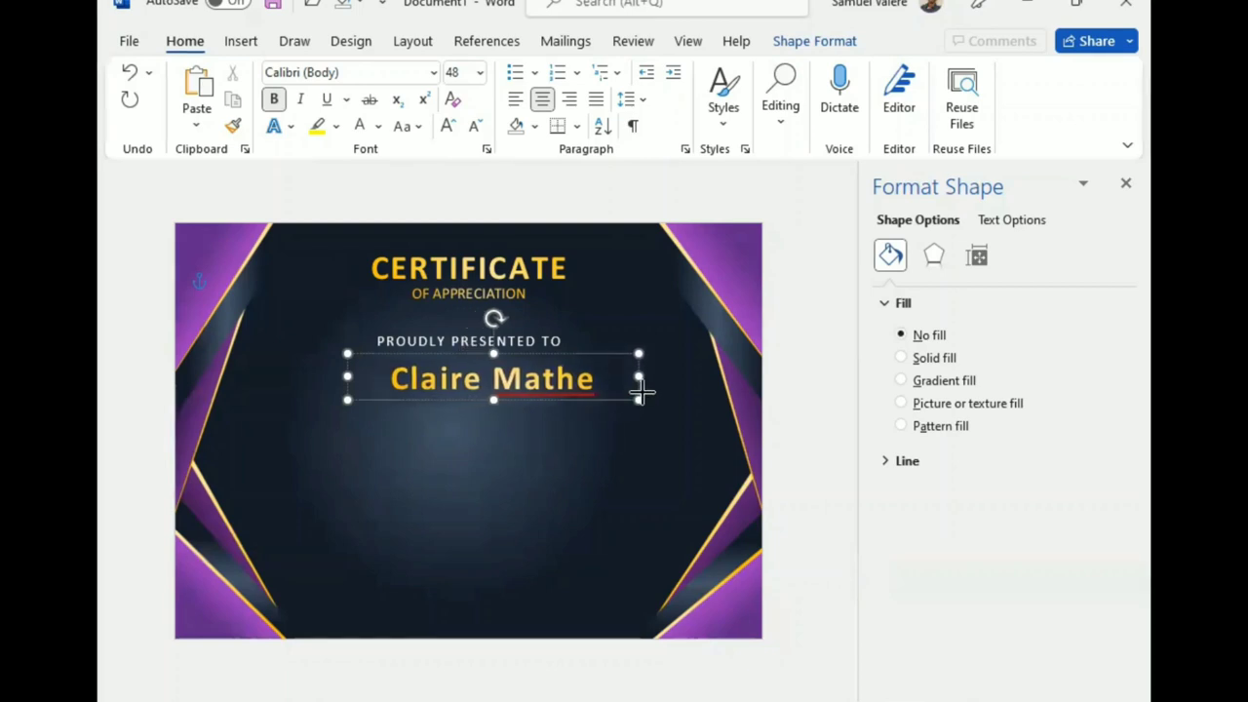
{"action": "type", "text": "Oe"}
{"action": "type", "text": "oel"}
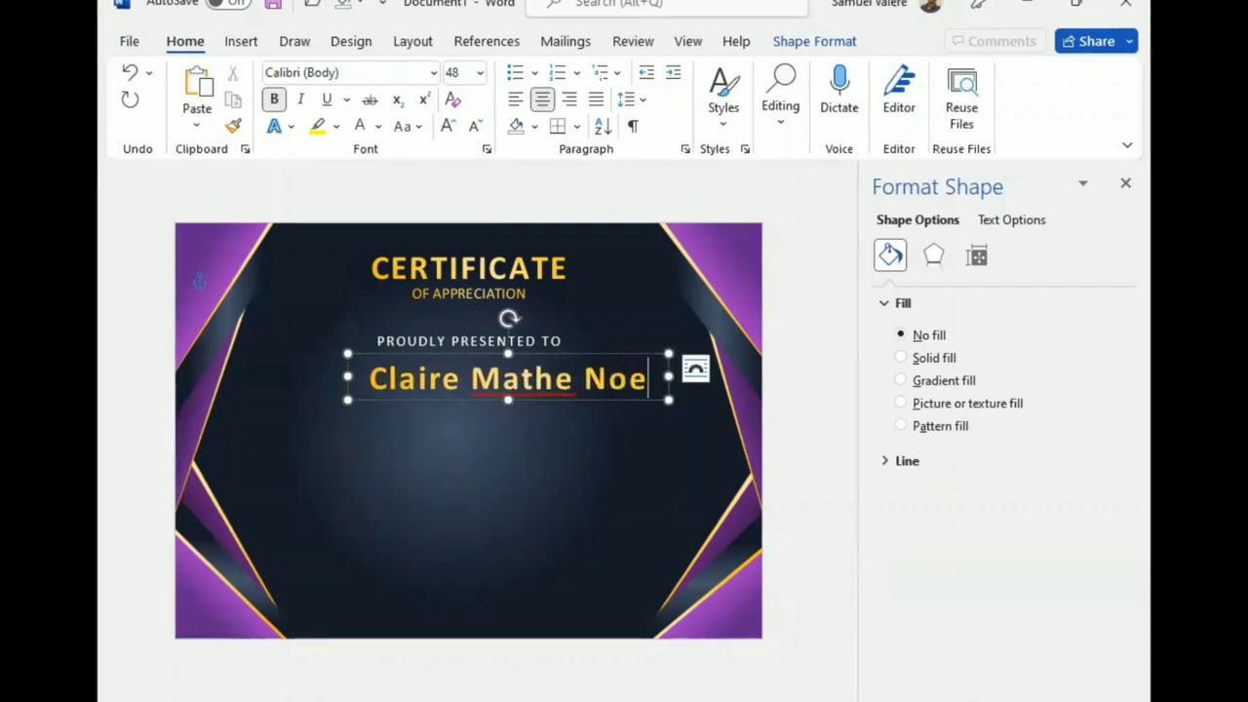
{"action": "right_click", "coordinate": [511, 380]}
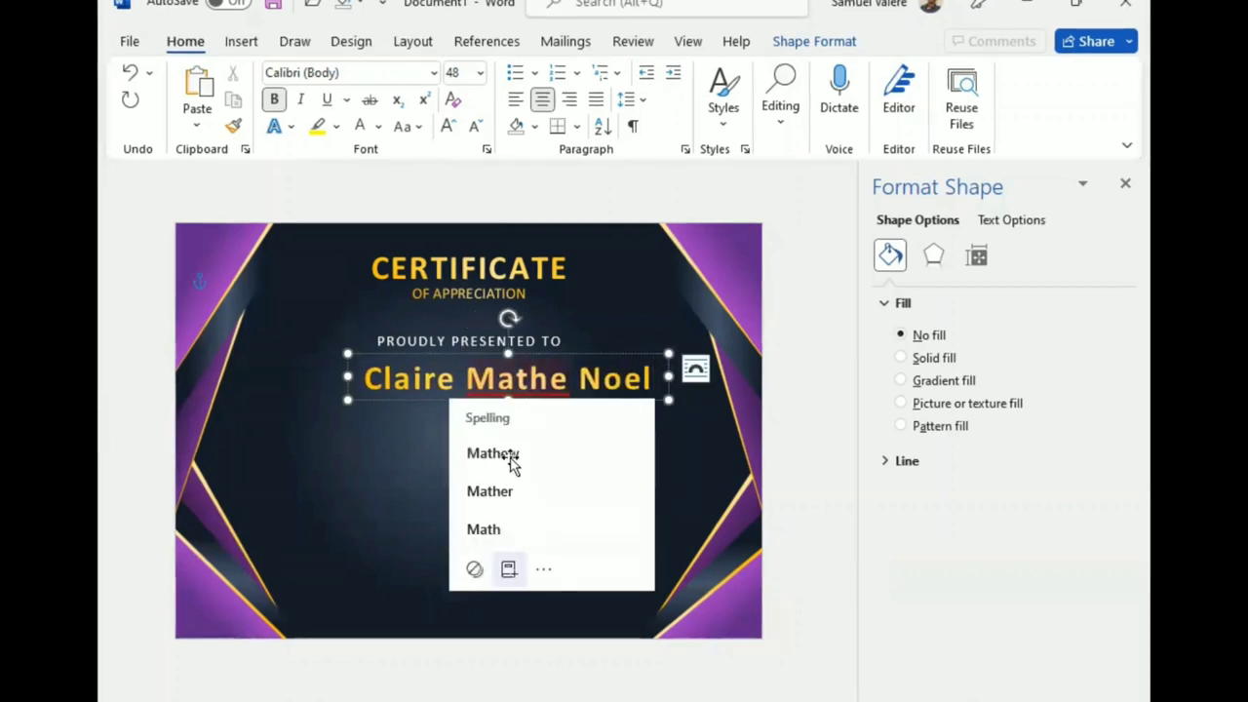
{"action": "key", "text": "Escape"}
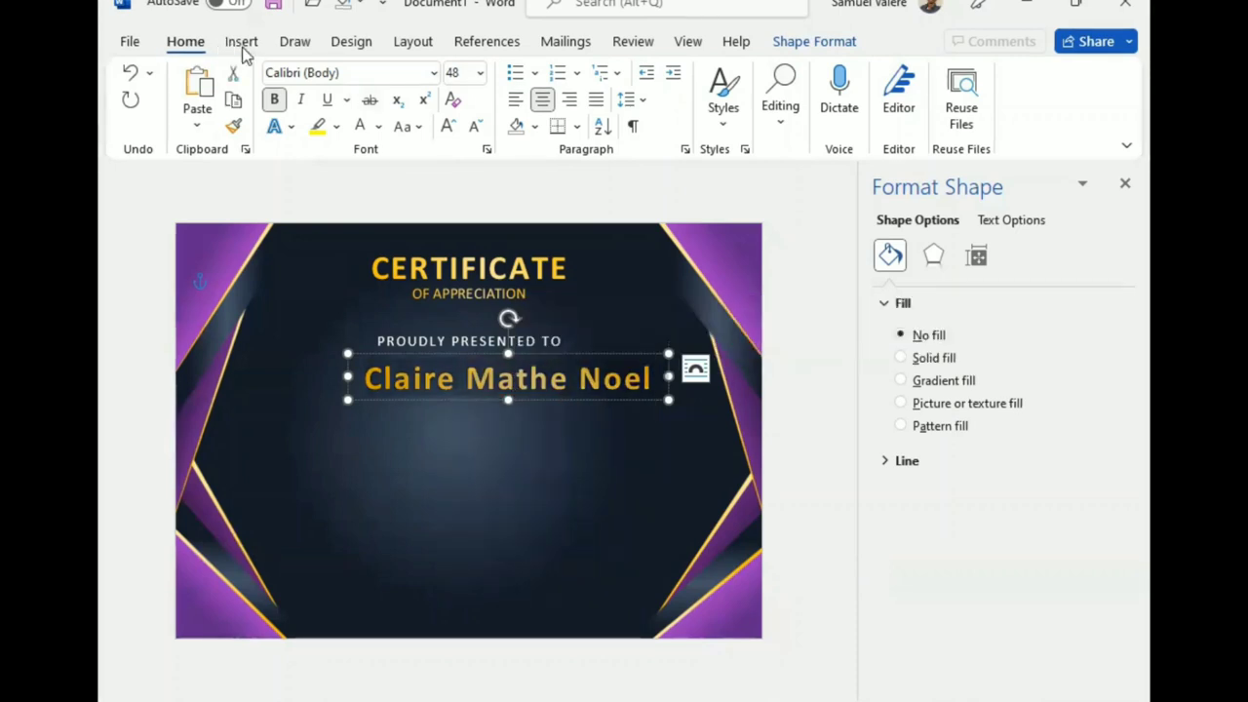
Step: Set the name in Vivaldi at 72 pt, widen its box and nudge it centred
{"action": "type", "text": "F"}
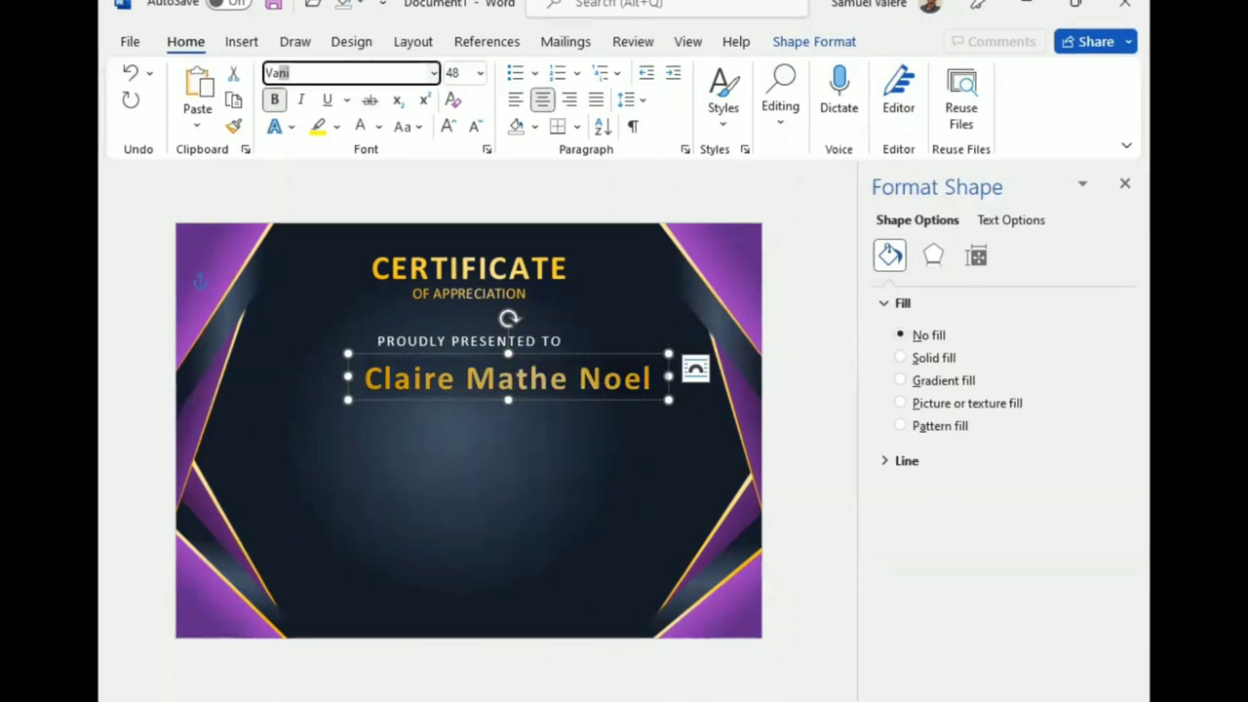
{"action": "key", "text": "BackSpace"}
{"action": "type", "text": "ivald"}
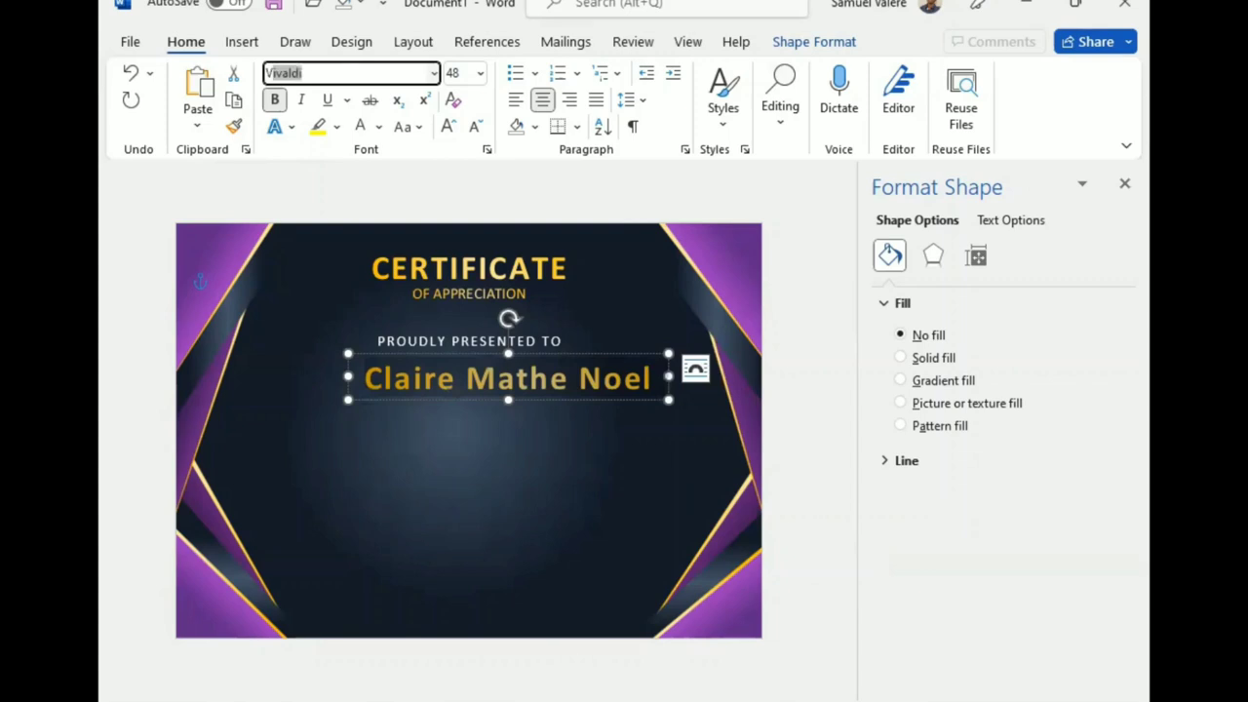
{"action": "key", "text": "Return"}
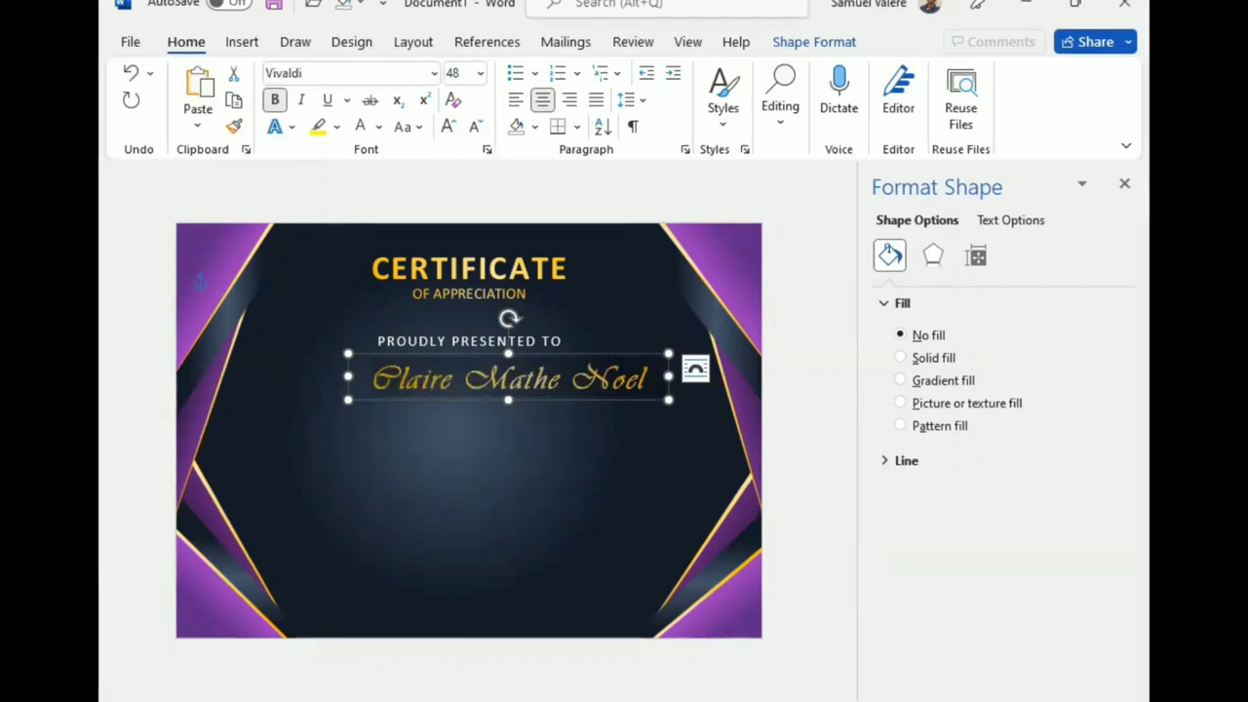
{"action": "left_click", "coordinate": [448, 126]}
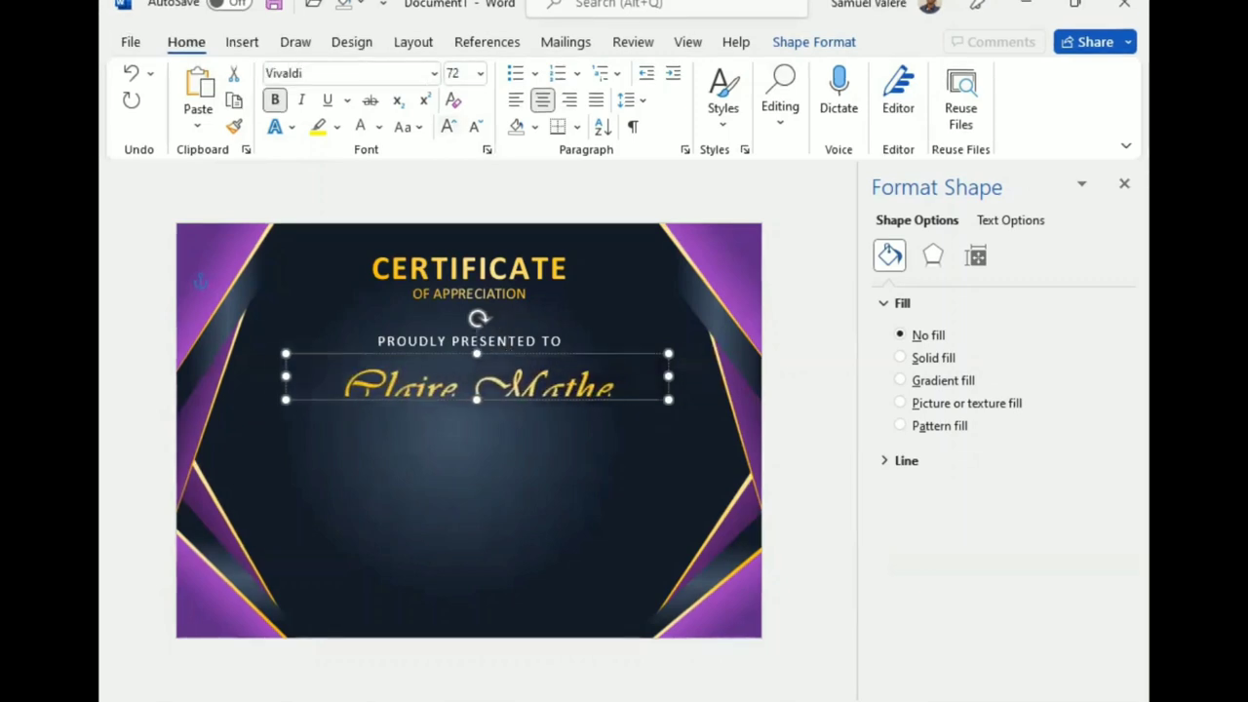
{"action": "mouse_move", "coordinate": [284, 376]}
{"action": "left_mouse_down"}
{"action": "mouse_move", "coordinate": [242, 384]}
{"action": "mouse_move", "coordinate": [257, 381]}
{"action": "left_mouse_up"}
{"action": "key", "text": "Up"}
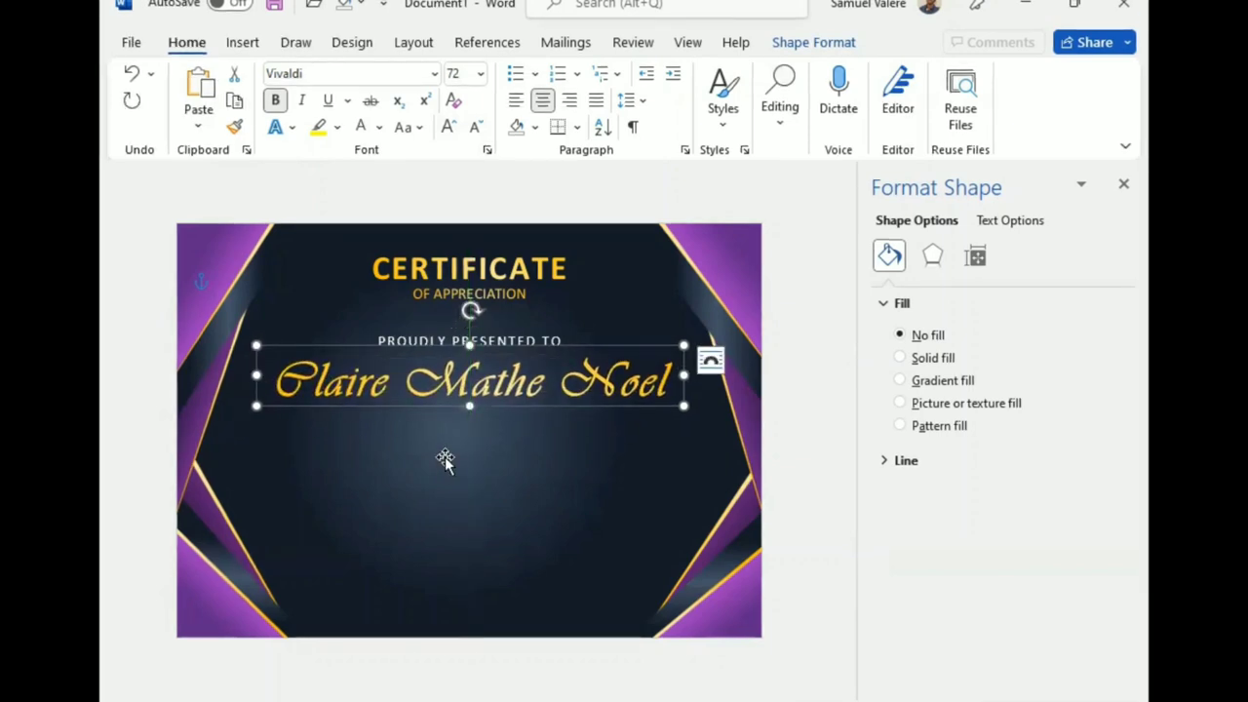
{"action": "key", "text": "Down"}
{"action": "key", "text": "Down"}
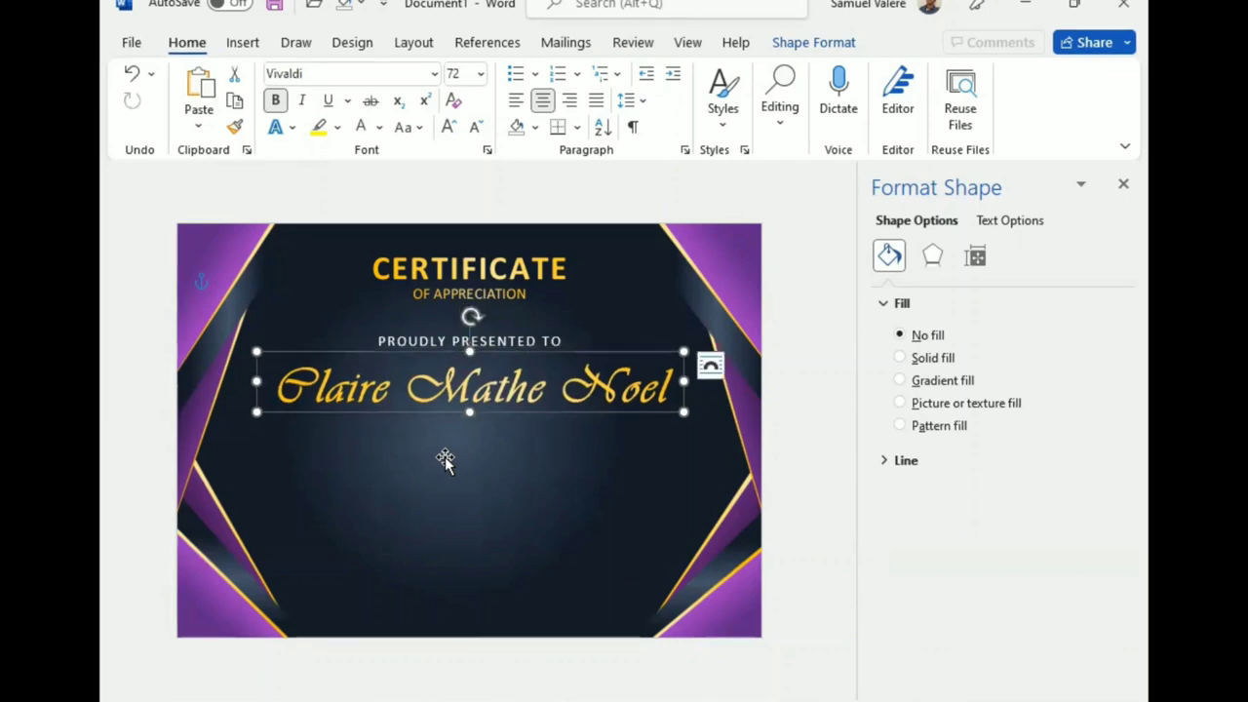
{"action": "key", "text": "Down"}
{"action": "left_click", "coordinate": [439, 331]}
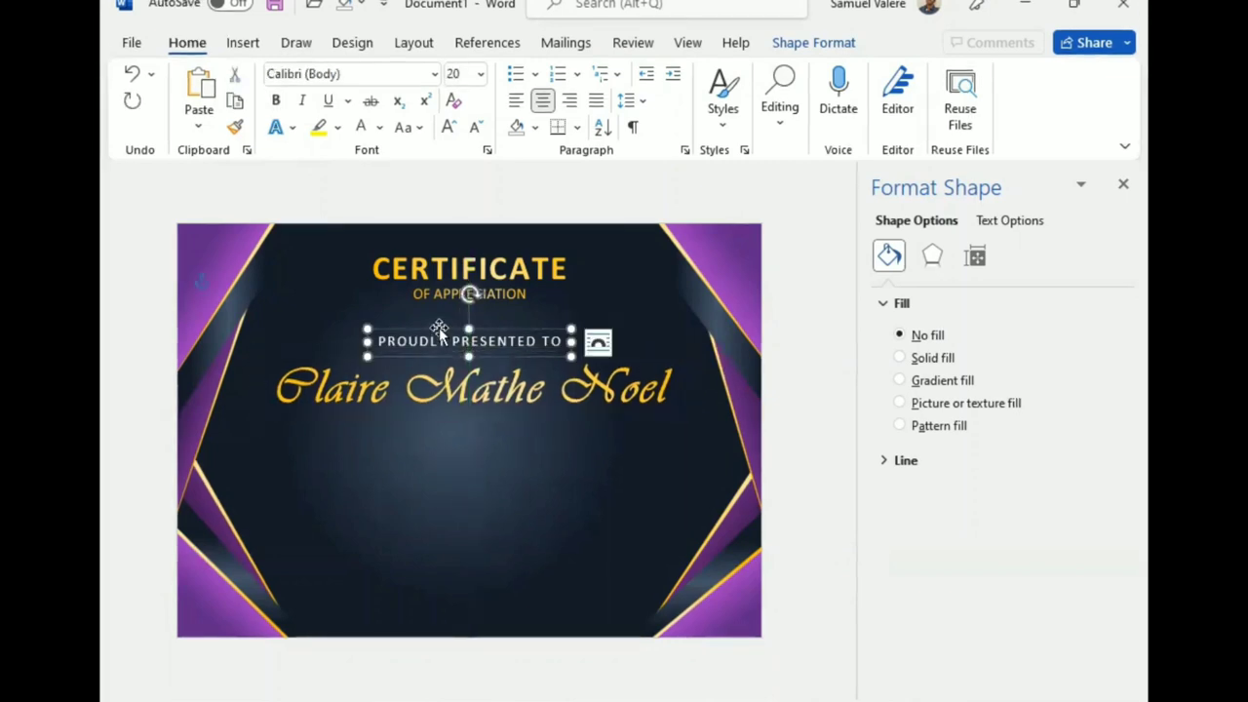
Step: Copy PROUDLY PRESENTED TO below the name, type the 'Your hard work and dedication…' message, and accept the 'are' fix
{"action": "left_click_drag", "start_coordinate": [442, 358], "coordinate": [445, 469], "text": "ctrl"}
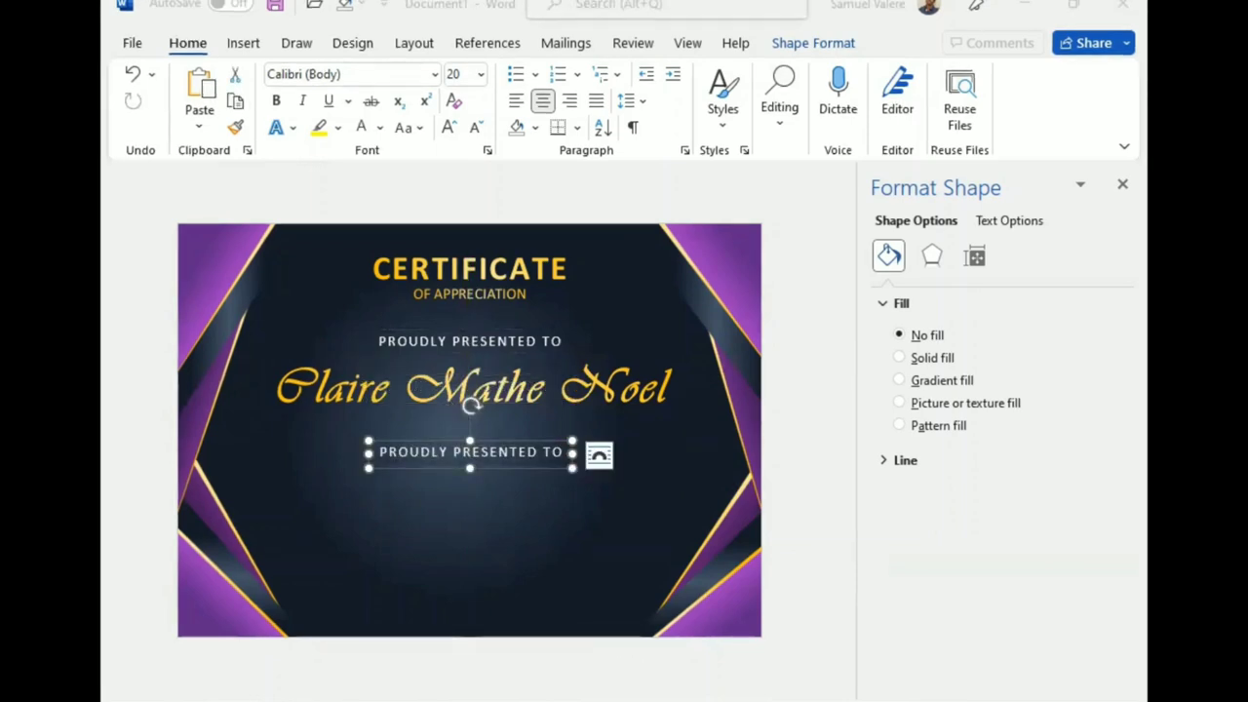
{"action": "type", "text": "Your hard work and dedication is"}
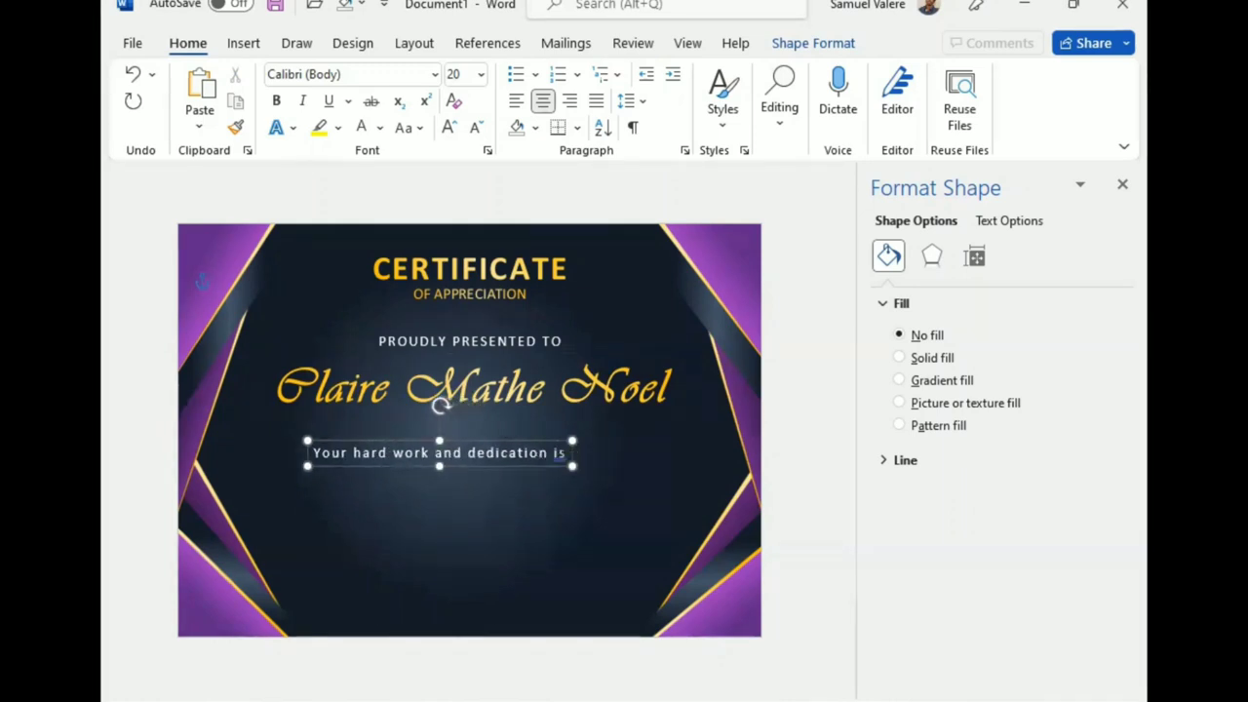
{"action": "type", "text": " an example to everyone on our team! Thank you for being your best every day!"}
{"action": "left_click_drag", "start_coordinate": [293, 520], "coordinate": [305, 516]}
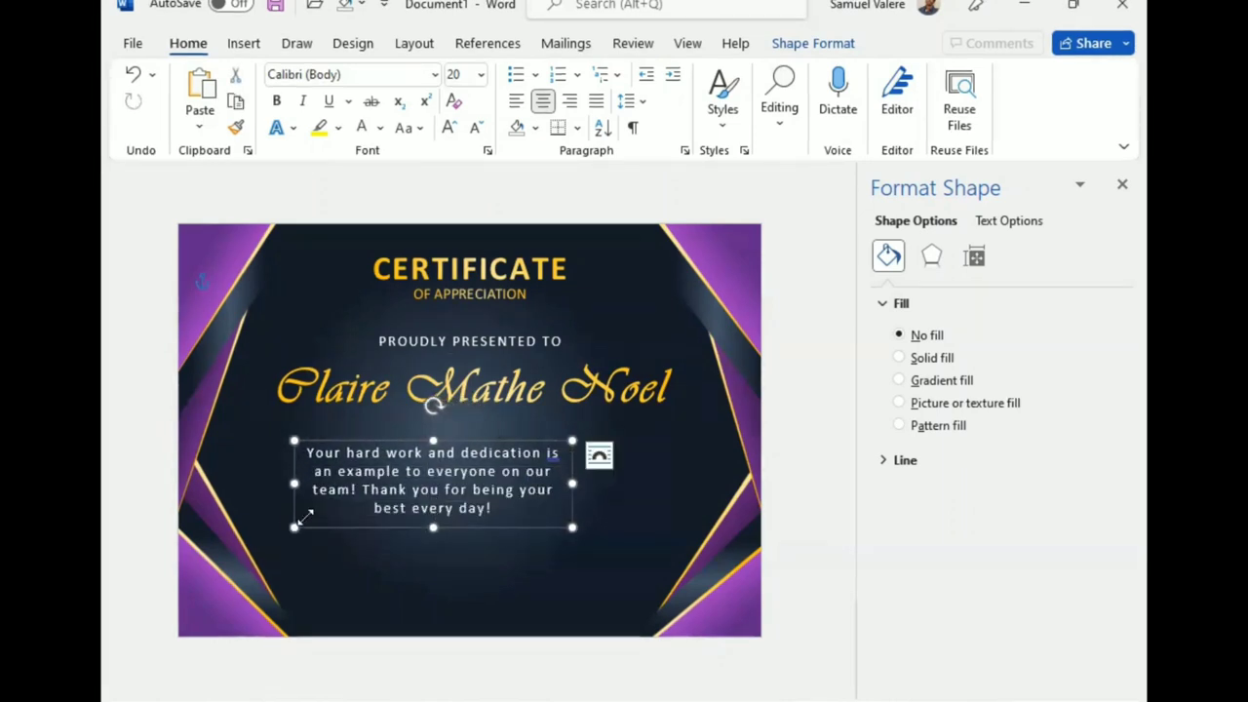
{"action": "left_click_drag", "start_coordinate": [572, 482], "coordinate": [625, 478]}
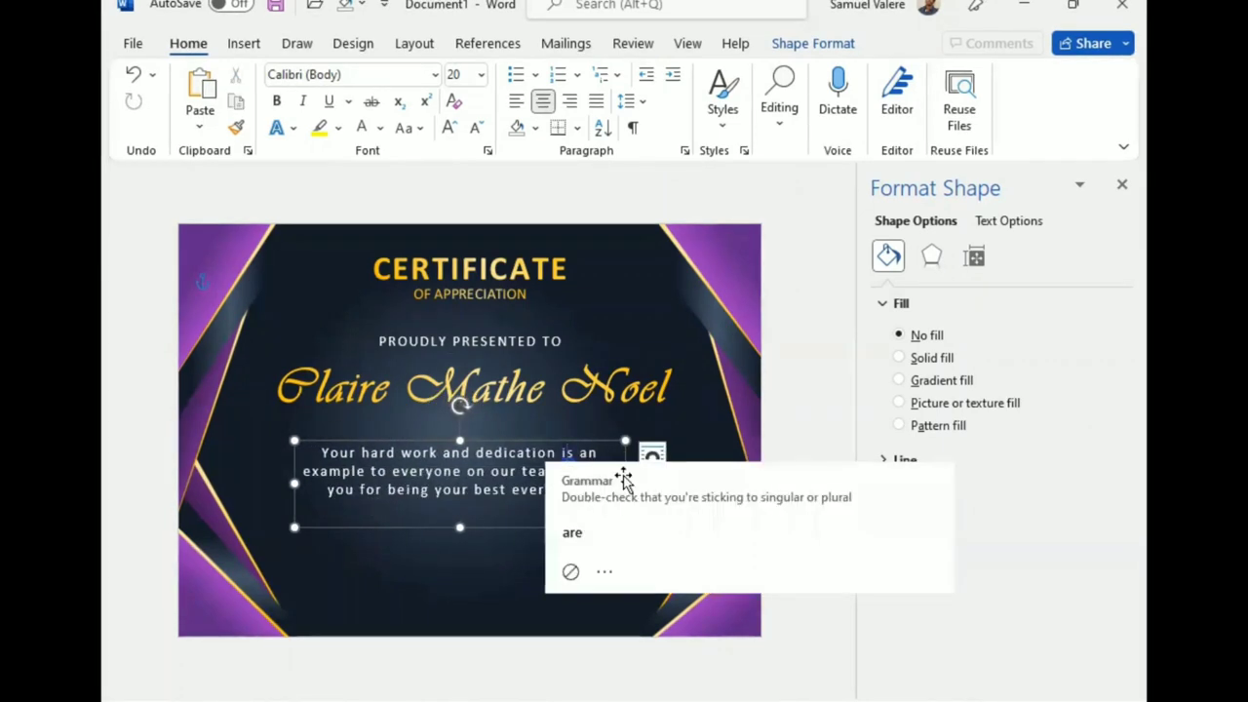
{"action": "left_click", "coordinate": [572, 533]}
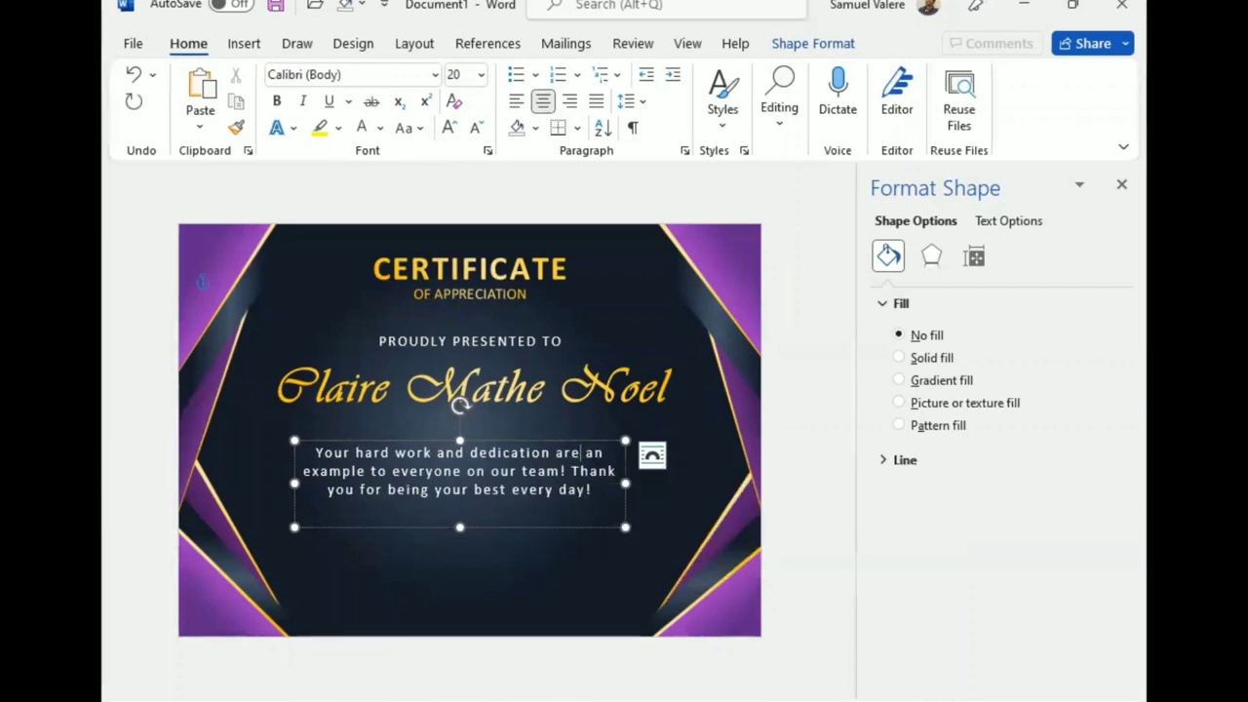
Step: Make the message box wide and short, enlarge the text to 22, and centre it
{"action": "left_click_drag", "start_coordinate": [459, 527], "coordinate": [460, 505]}
{"action": "left_click_drag", "start_coordinate": [625, 472], "coordinate": [712, 472]}
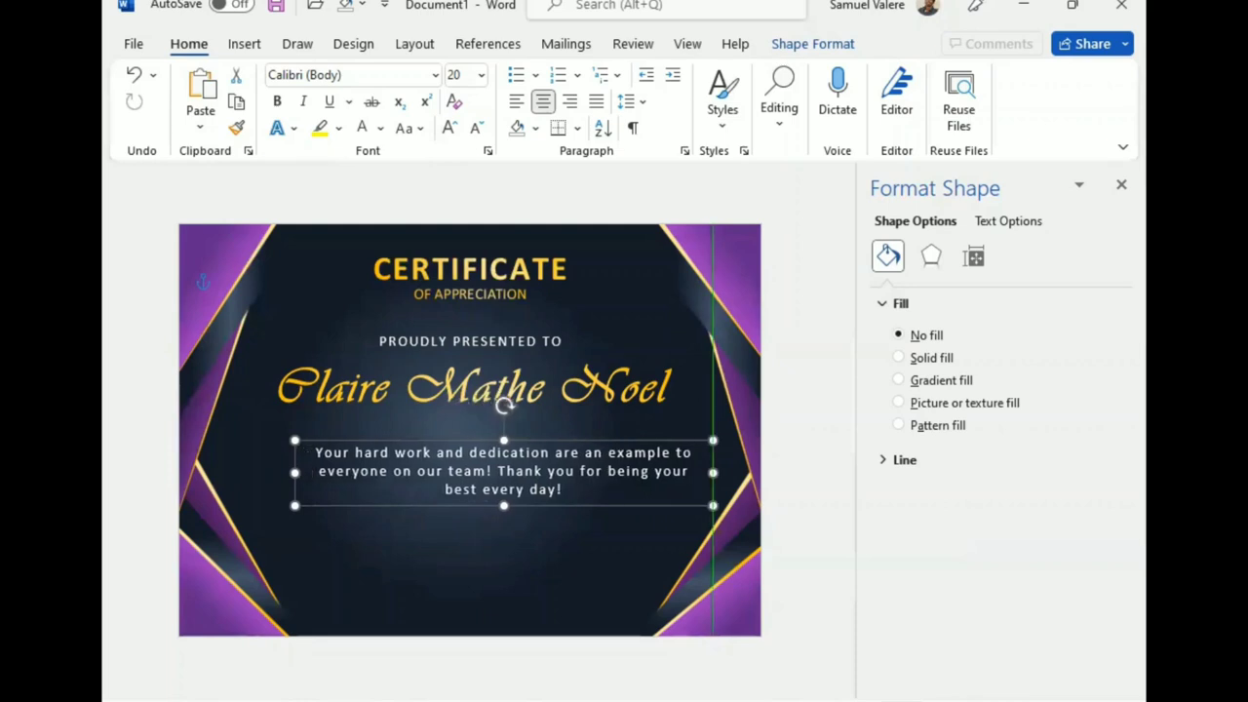
{"action": "left_click_drag", "start_coordinate": [294, 472], "coordinate": [266, 472]}
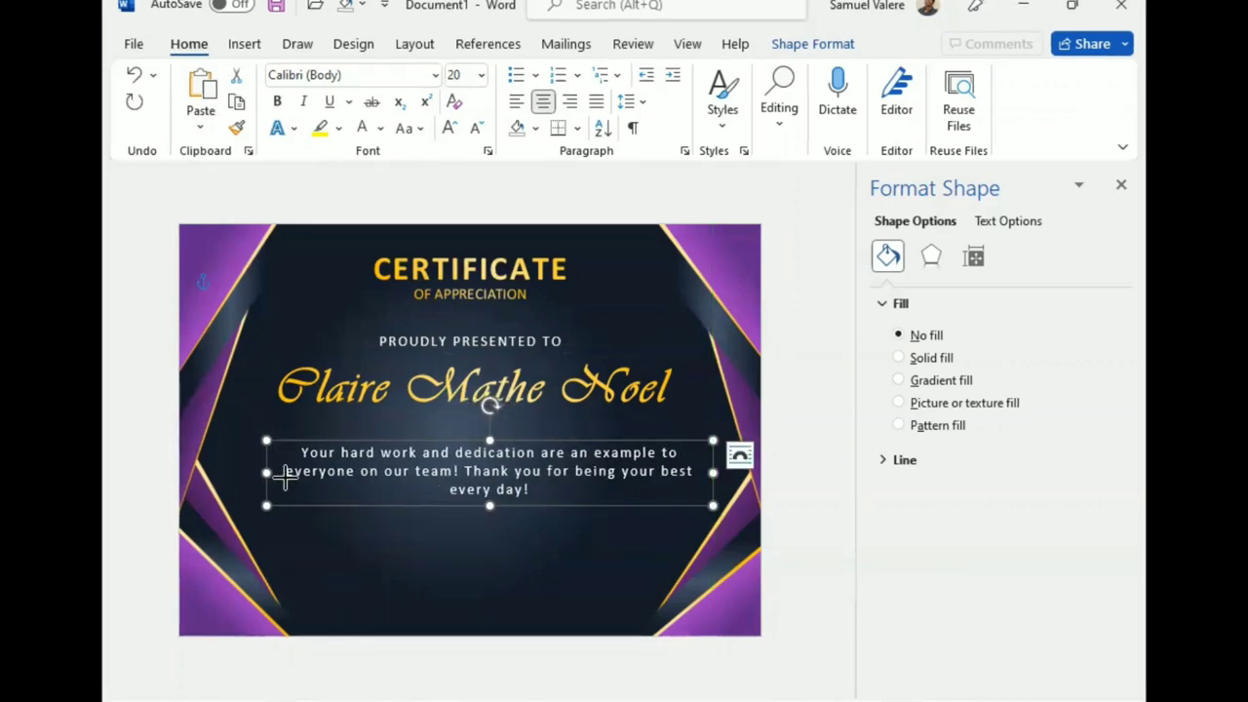
{"action": "key", "text": "ctrl+shift+period"}
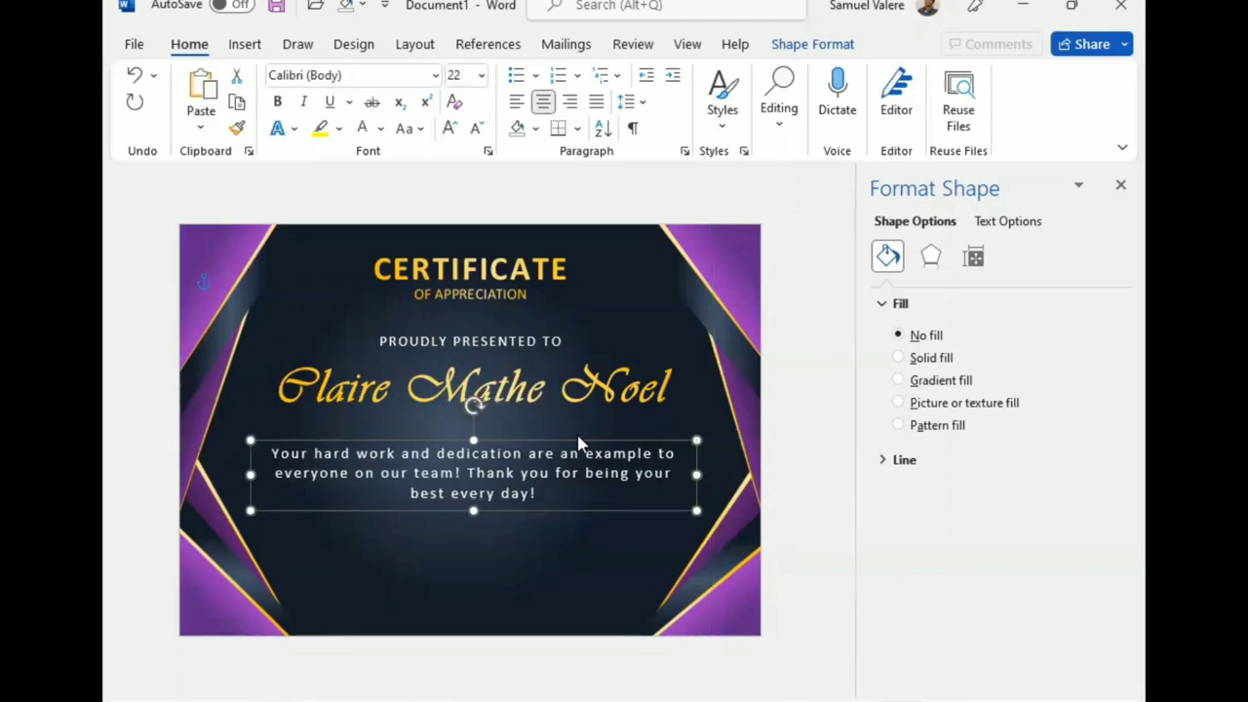
{"action": "key", "text": "Left"}
{"action": "key", "text": "Left"}
{"action": "key", "text": "Left"}
{"action": "key", "text": "Up"}
{"action": "key", "text": "Up"}
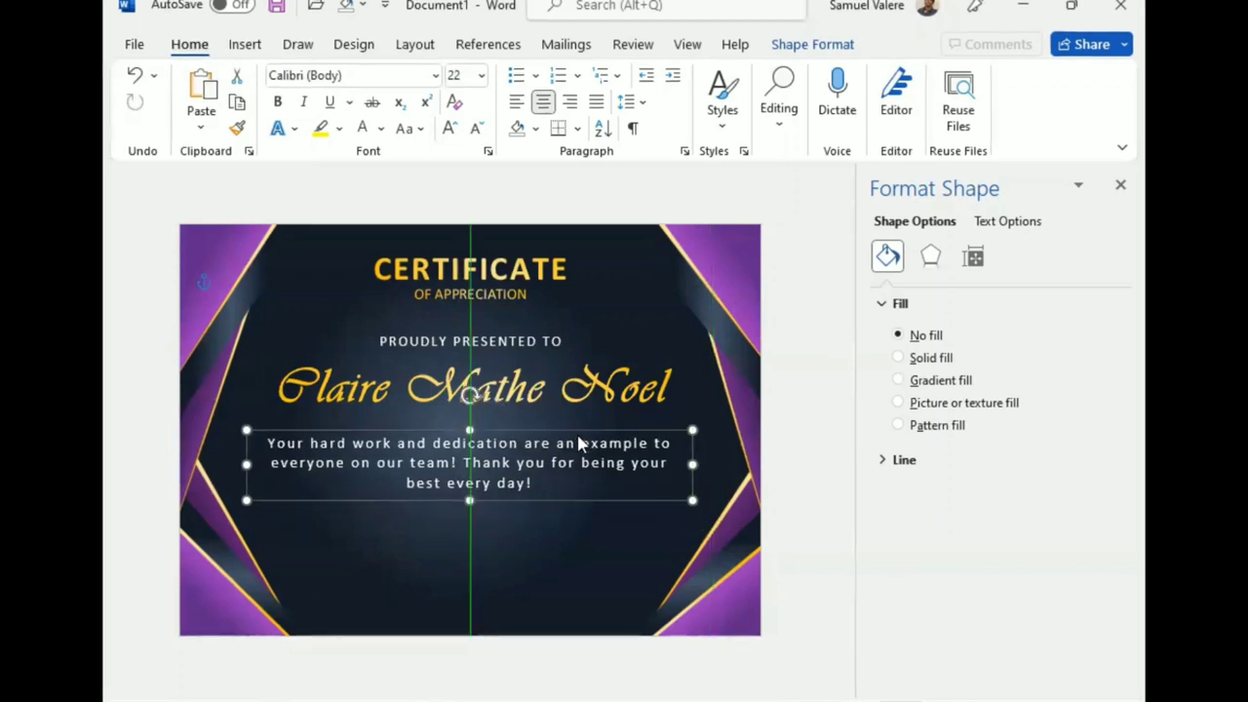
{"action": "key", "text": "Up"}
{"action": "key", "text": "Up"}
{"action": "left_click", "coordinate": [245, 43]}
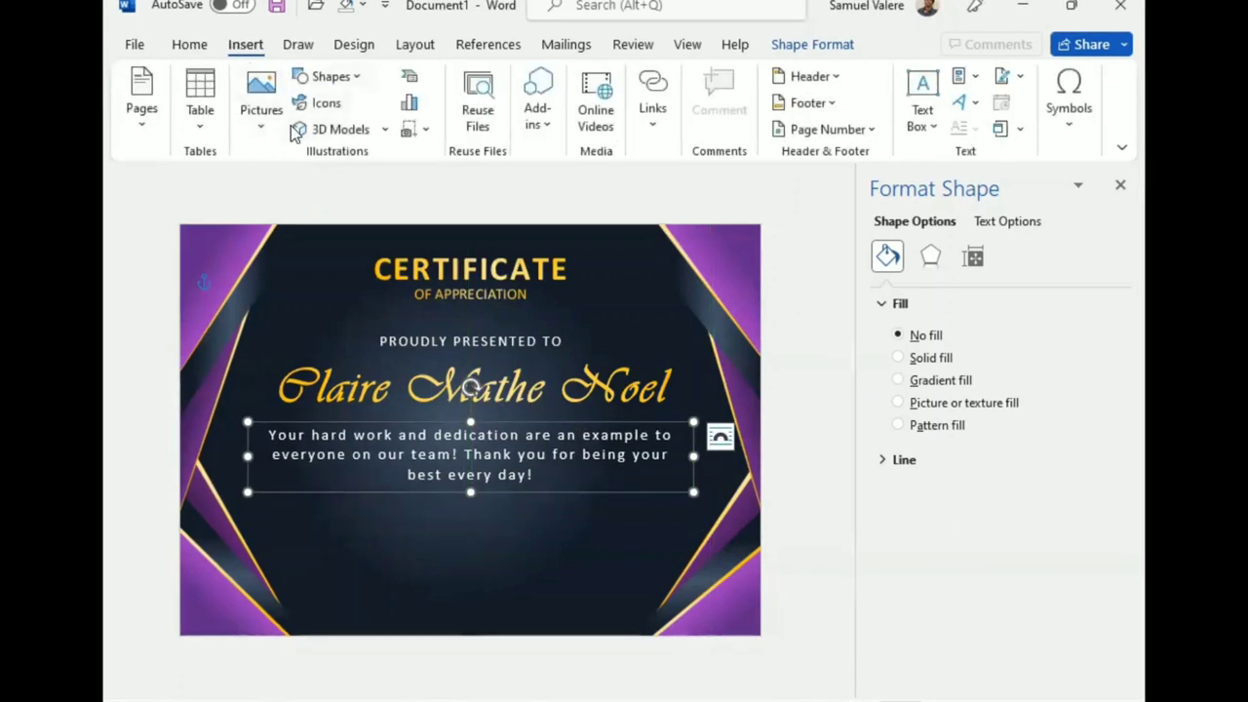
Step: Draw a short line near the bottom left and paste a copy of it to the right
{"action": "left_click", "coordinate": [314, 76]}
{"action": "left_click", "coordinate": [300, 212]}
{"action": "left_click_drag", "start_coordinate": [301, 587], "coordinate": [385, 587]}
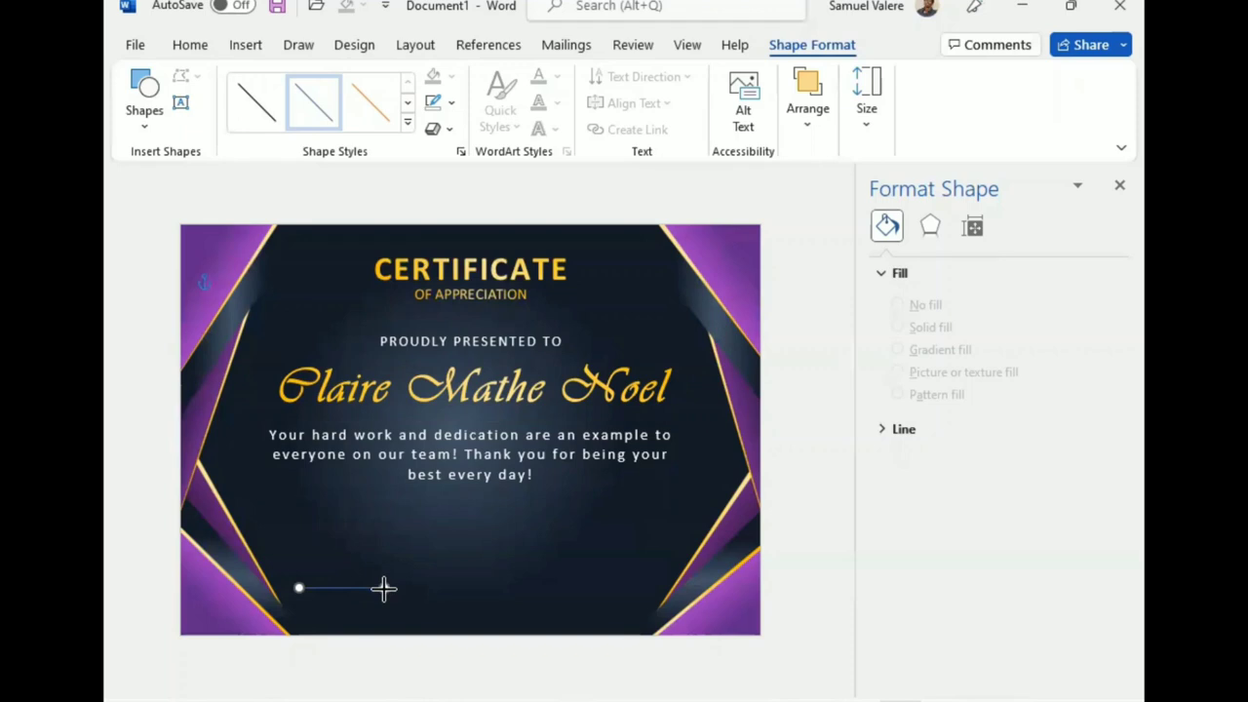
{"action": "left_click_drag", "start_coordinate": [349, 587], "coordinate": [356, 595]}
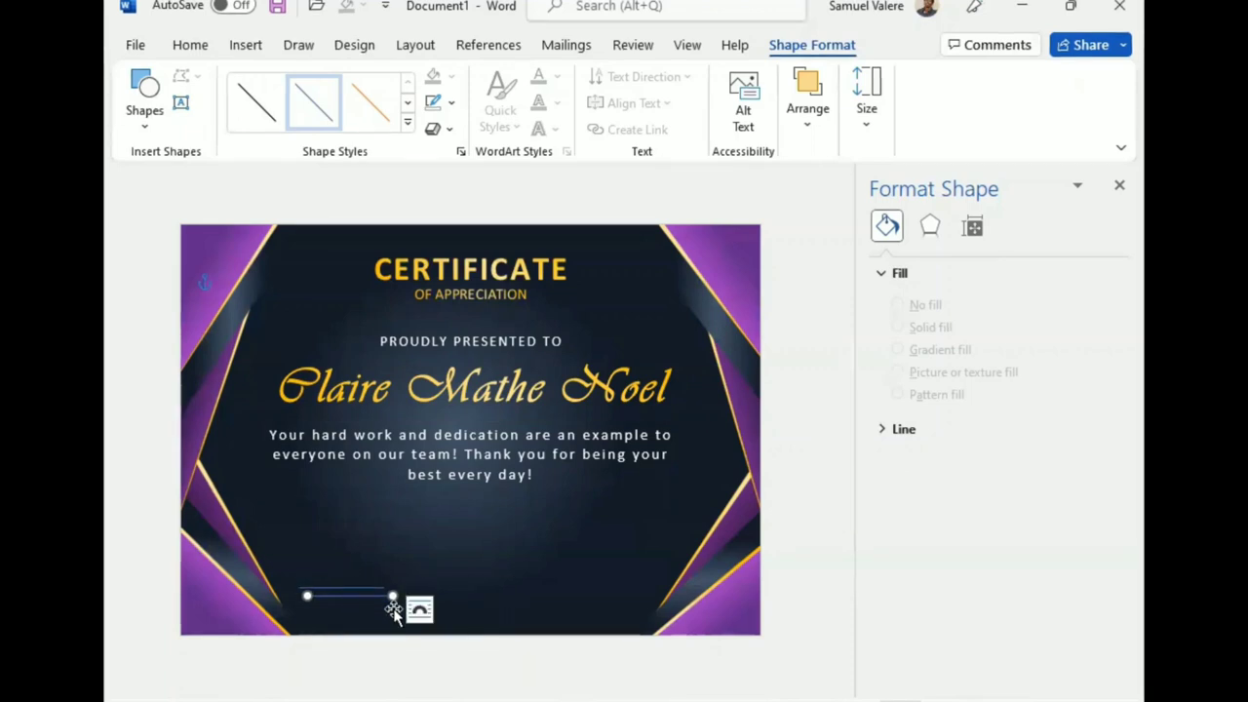
{"action": "key", "text": "ctrl+z"}
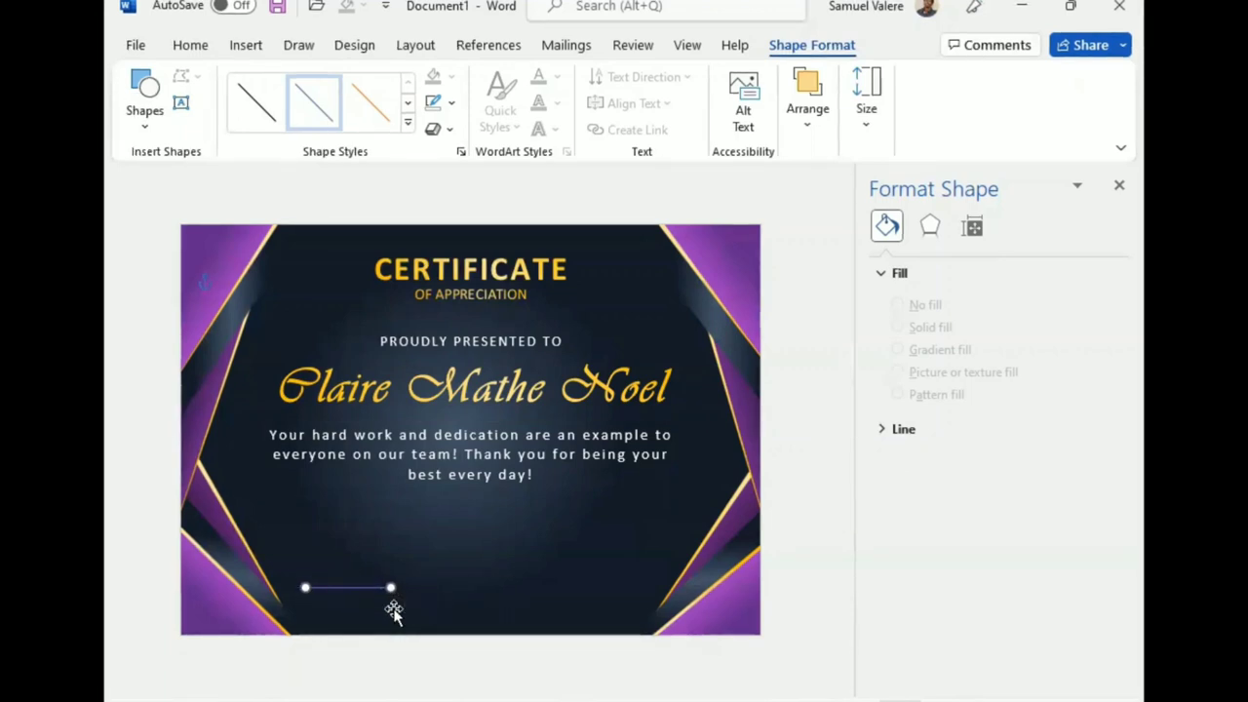
{"action": "key", "text": "ctrl+v"}
{"action": "key", "text": "Right"}
{"action": "key", "text": "Right"}
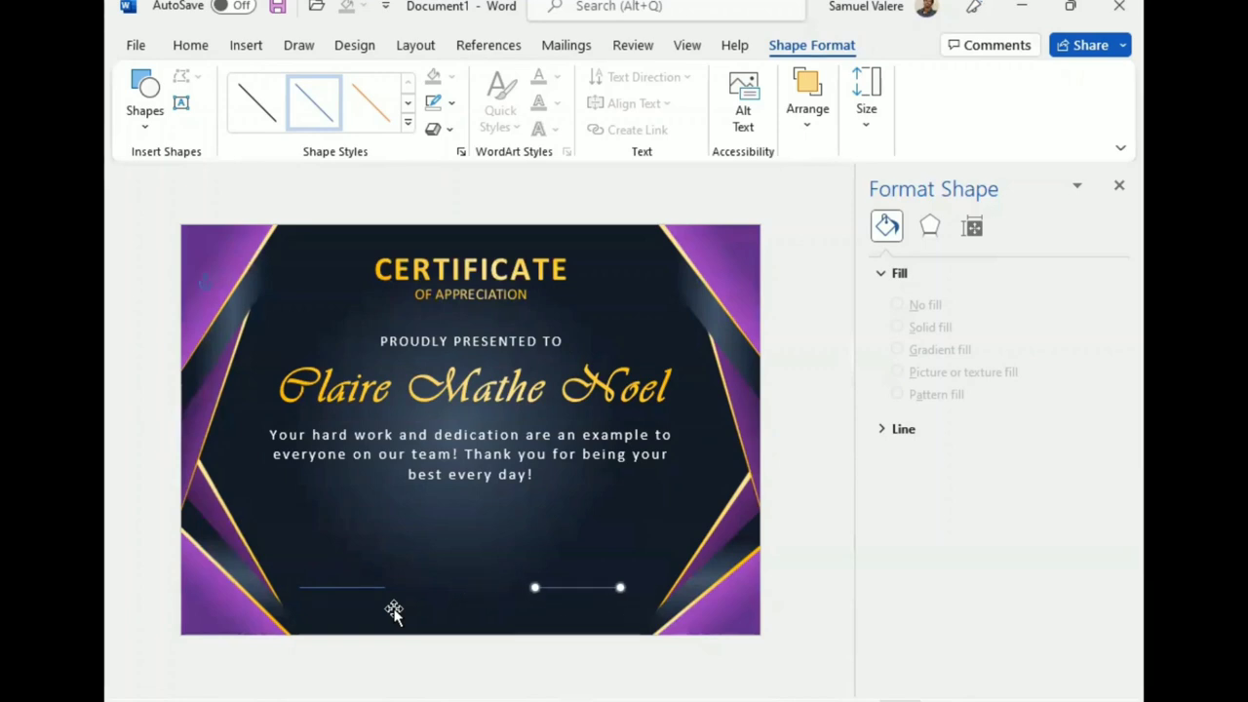
{"action": "left_click", "coordinate": [356, 587]}
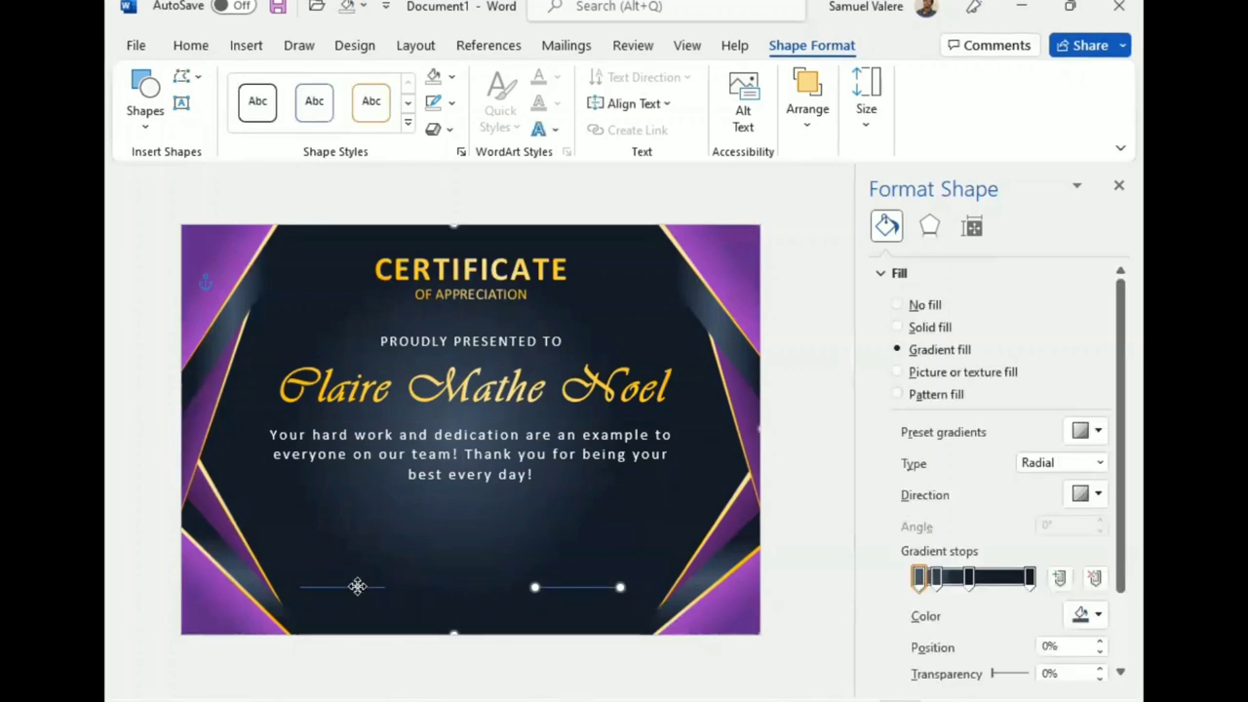
{"action": "left_click", "coordinate": [1118, 185]}
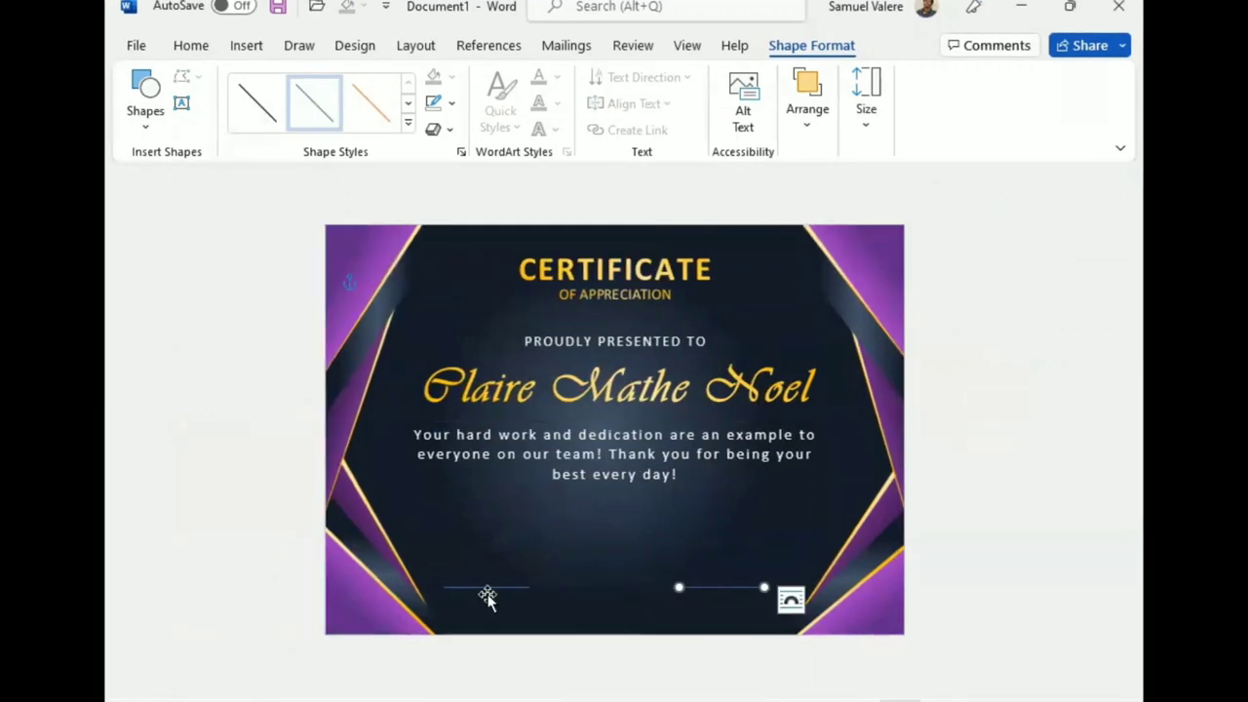
Step: Change the outline of both signature lines to white
{"action": "left_click", "coordinate": [486, 590], "text": "shift"}
{"action": "left_click", "coordinate": [497, 586], "text": "shift"}
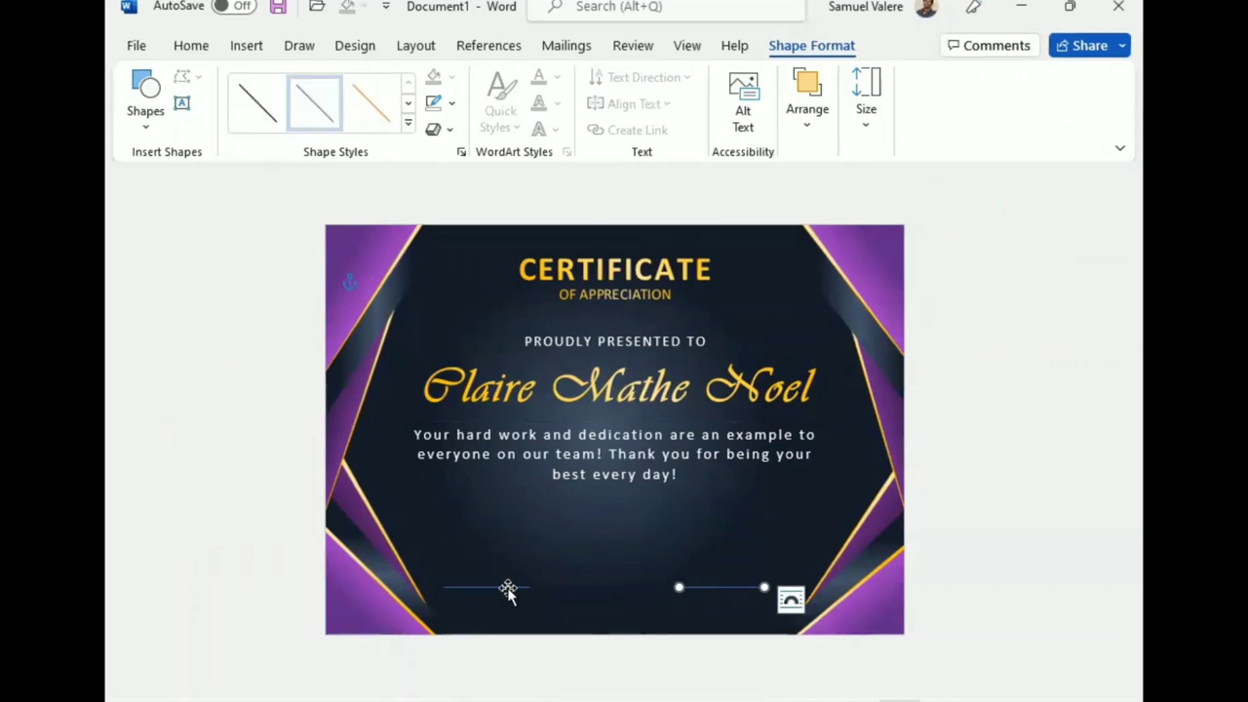
{"action": "left_click", "coordinate": [507, 587], "text": "shift"}
{"action": "left_click", "coordinate": [506, 585], "text": "shift"}
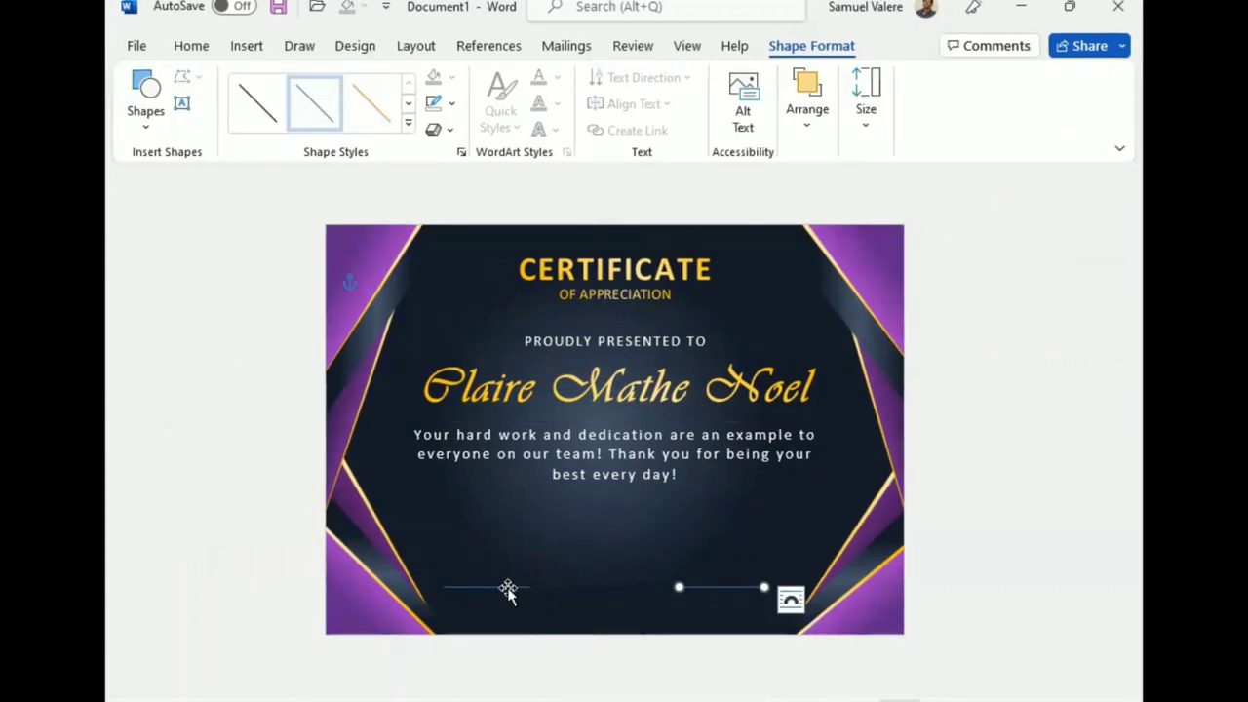
{"action": "left_click", "coordinate": [525, 586]}
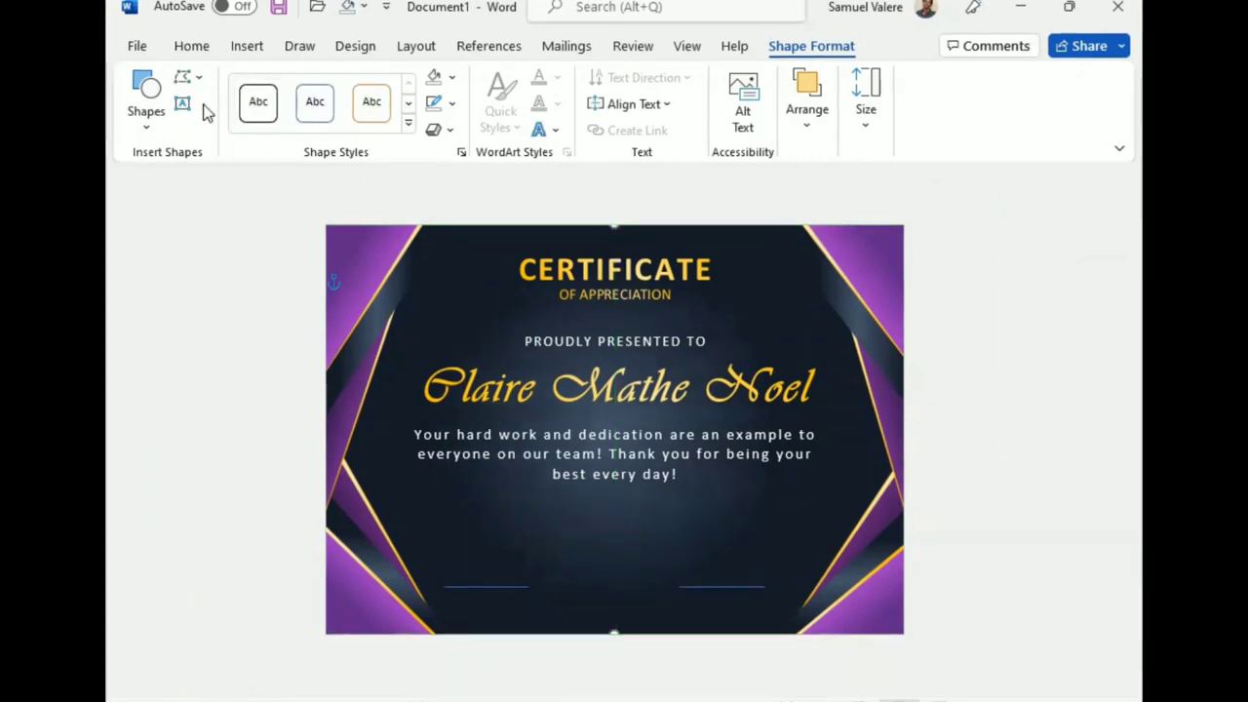
{"action": "left_click", "coordinate": [451, 104]}
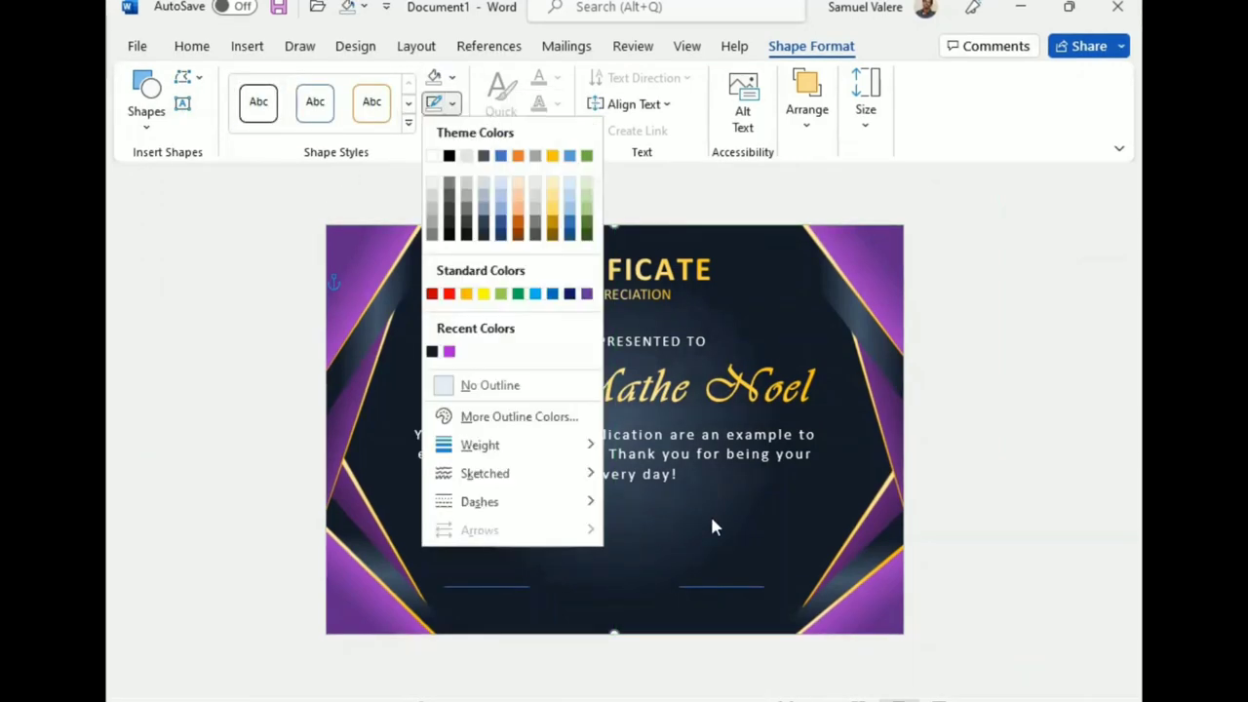
{"action": "left_click", "coordinate": [722, 590]}
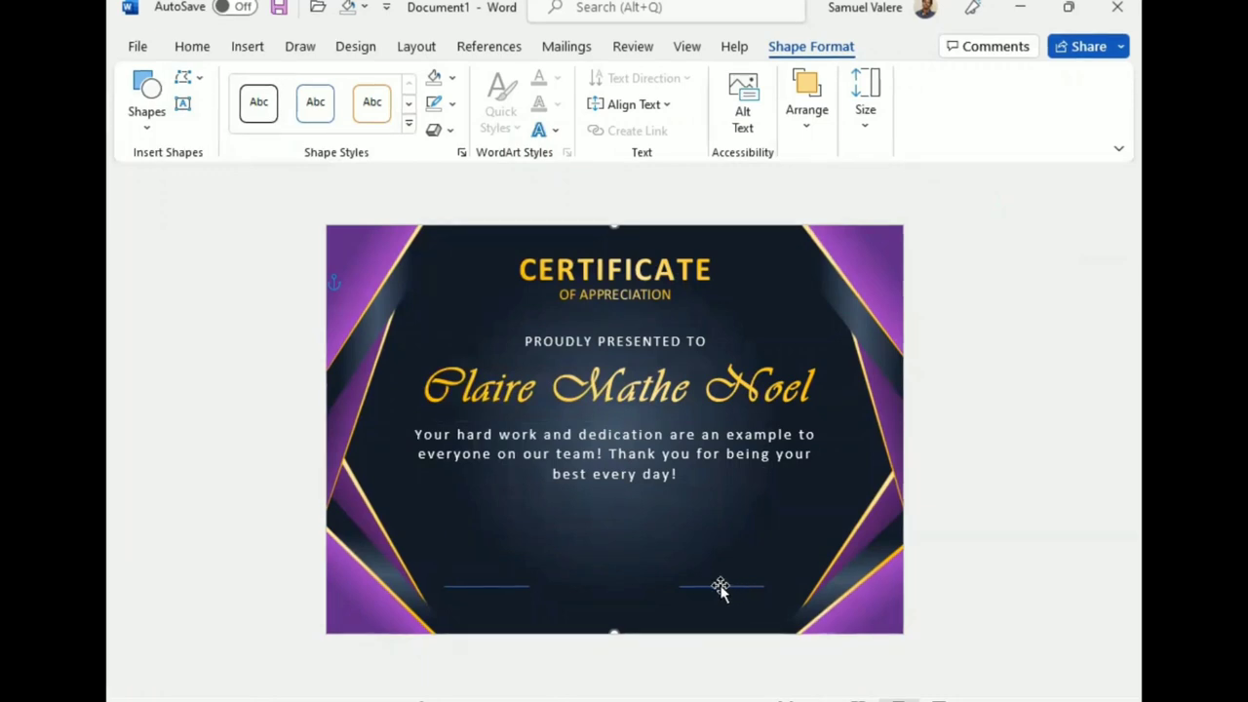
{"action": "left_click", "coordinate": [718, 586]}
{"action": "left_click", "coordinate": [451, 104]}
{"action": "left_click", "coordinate": [436, 178]}
{"action": "left_click", "coordinate": [465, 588]}
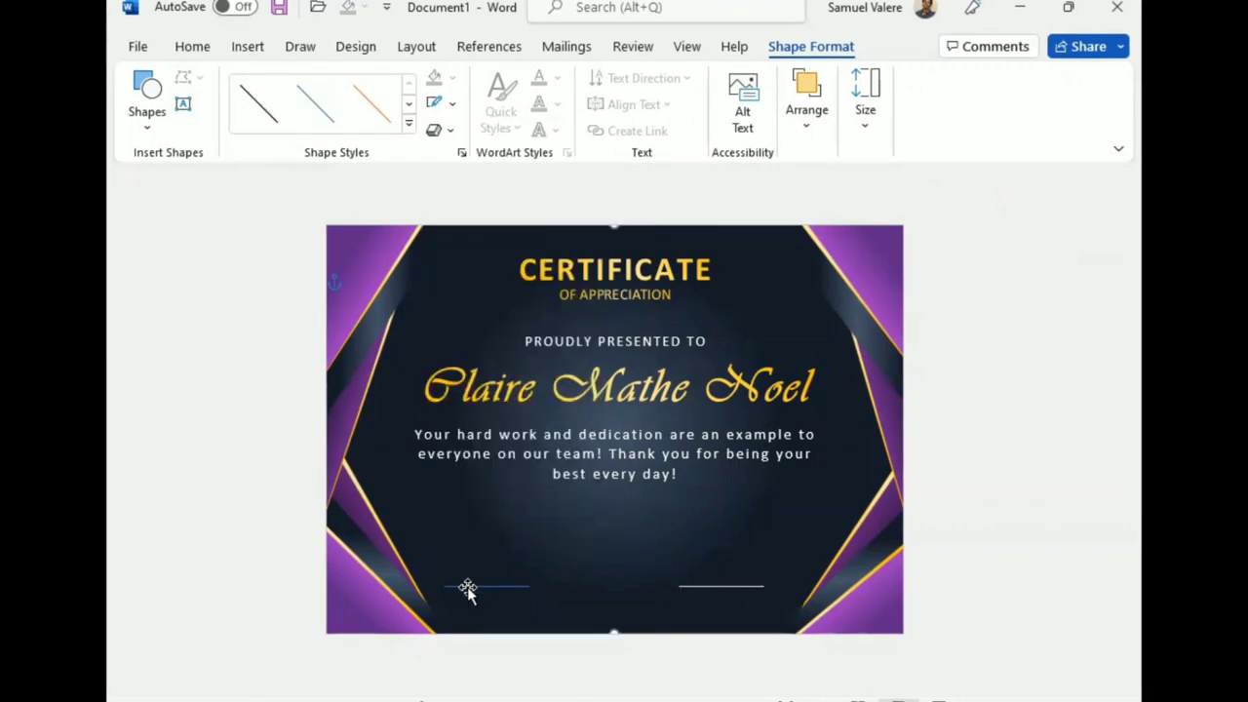
{"action": "left_click", "coordinate": [468, 587]}
{"action": "left_click", "coordinate": [435, 105]}
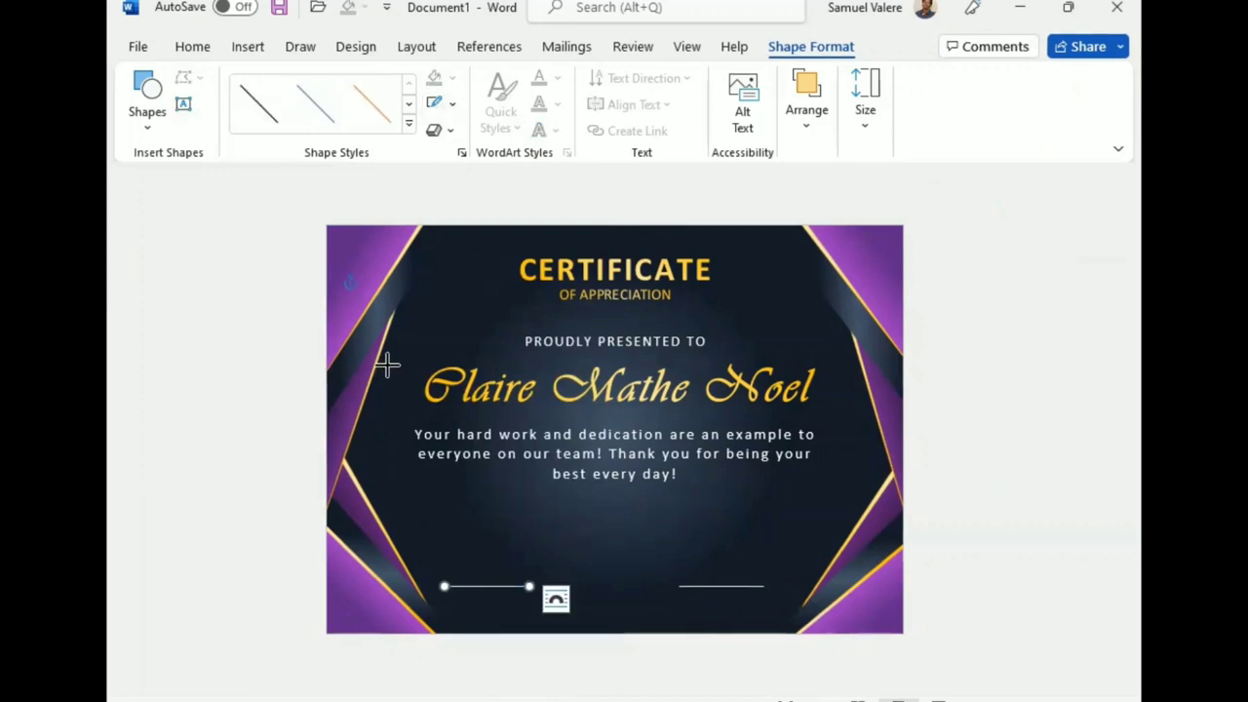
Step: Draw a small DATE text box by the left line with centred 14 pt text
{"action": "left_click_drag", "start_coordinate": [459, 587], "coordinate": [517, 616]}
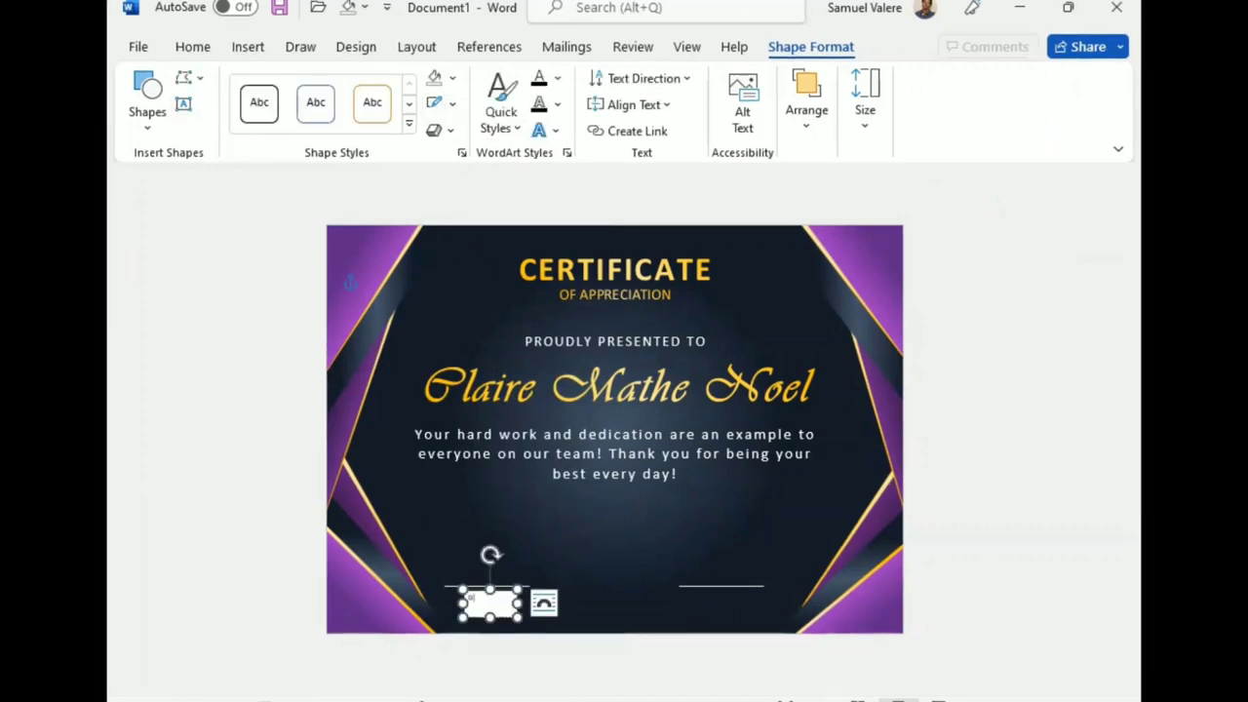
{"action": "double_click", "coordinate": [482, 600]}
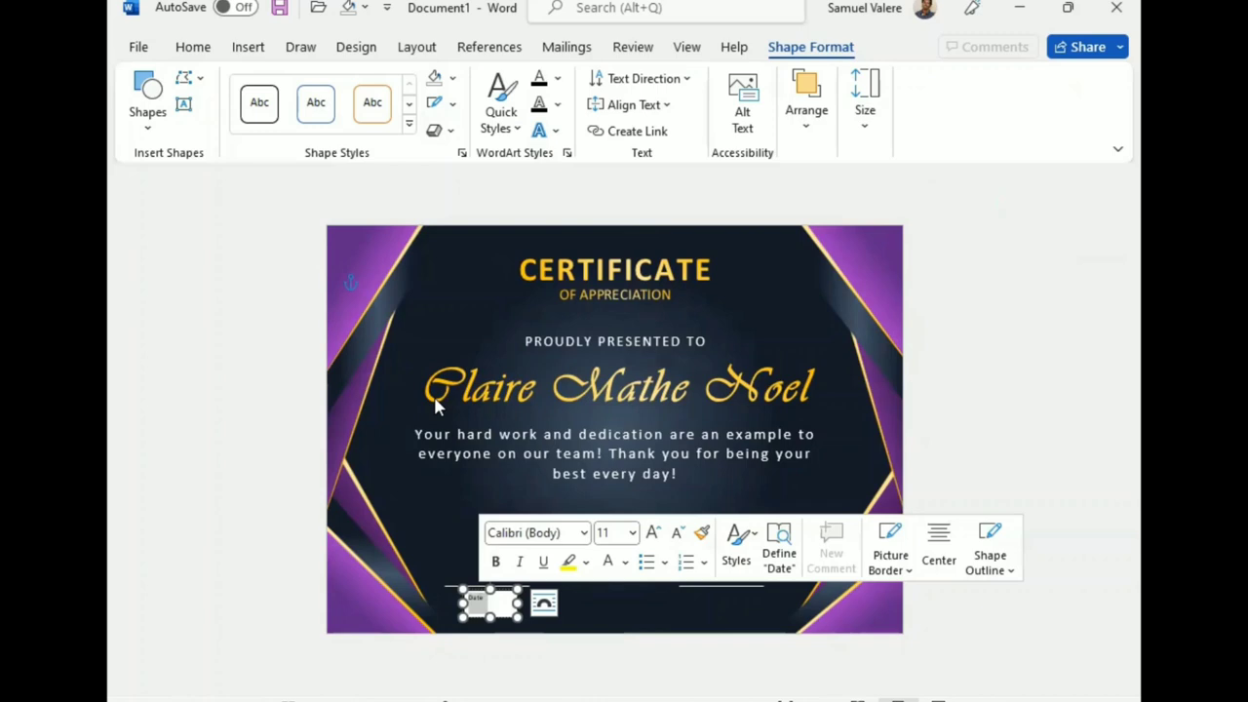
{"action": "left_click", "coordinate": [192, 47]}
{"action": "left_click", "coordinate": [548, 106]}
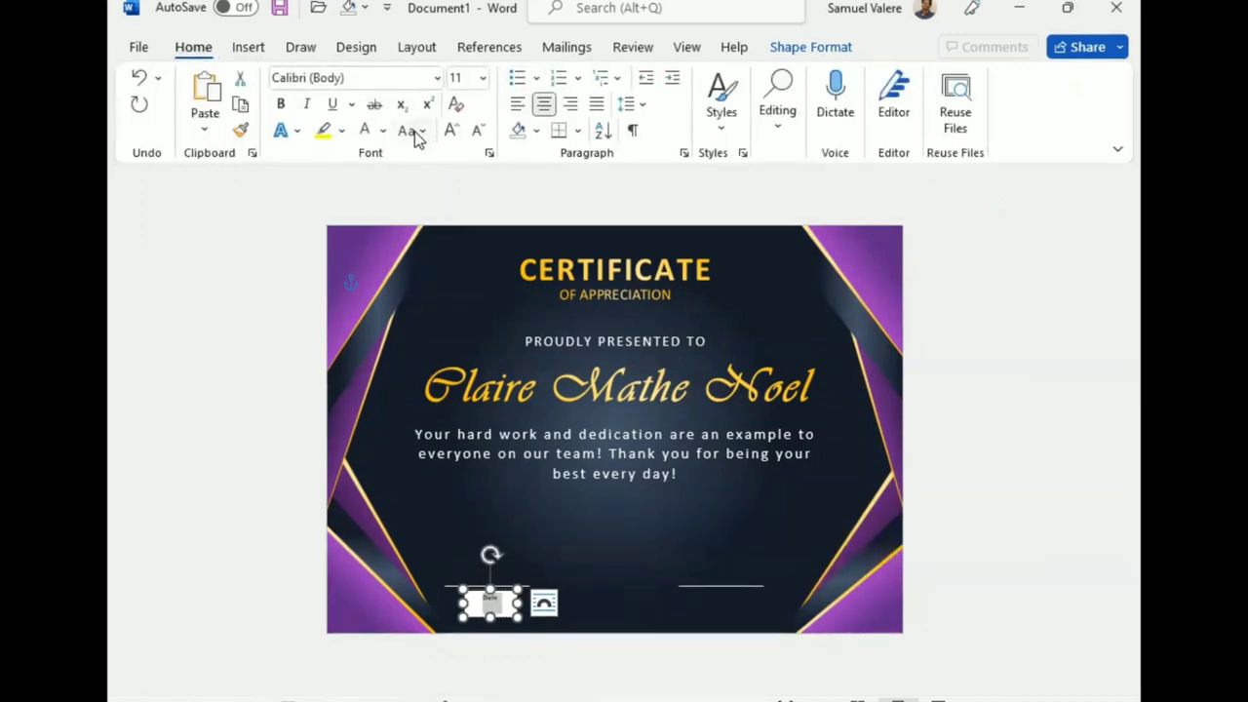
{"action": "left_click", "coordinate": [451, 129]}
{"action": "left_click", "coordinate": [451, 129]}
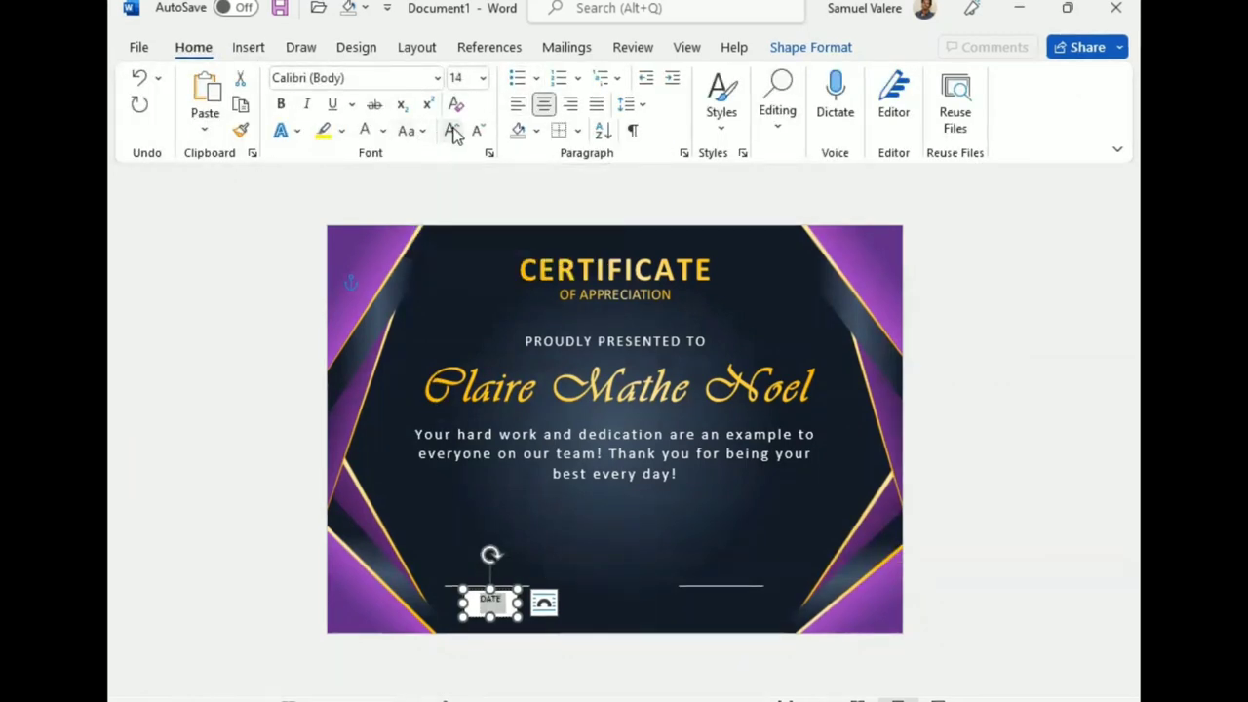
Step: Give the DATE box no fill, no outline and white text
{"action": "left_click", "coordinate": [494, 577]}
{"action": "left_click", "coordinate": [810, 47]}
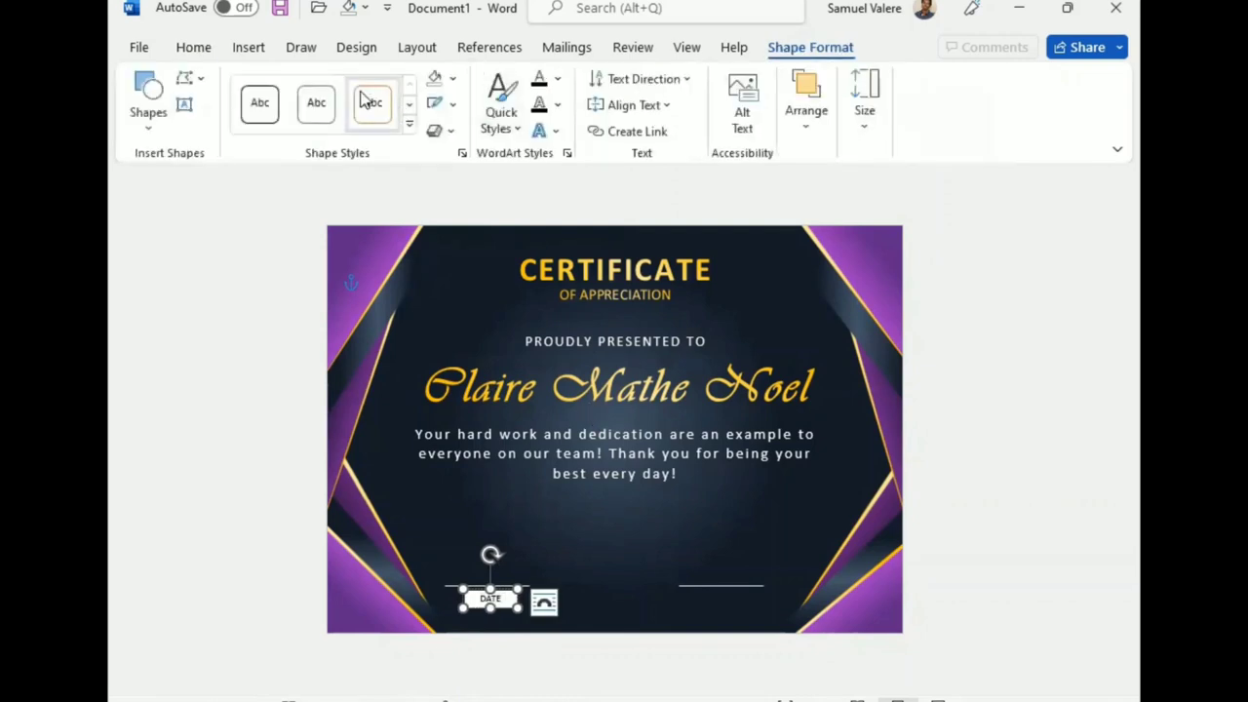
{"action": "left_click", "coordinate": [451, 78]}
{"action": "left_click", "coordinate": [461, 355]}
{"action": "left_click", "coordinate": [451, 104]}
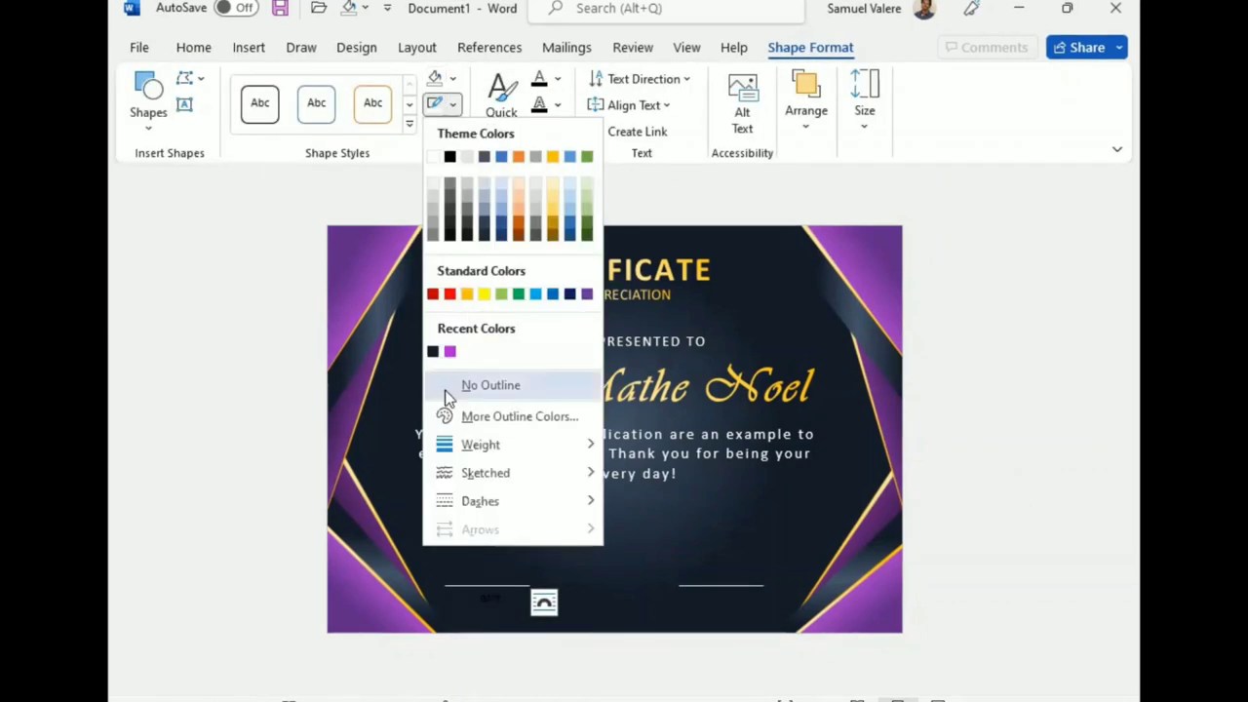
{"action": "left_click", "coordinate": [490, 385]}
{"action": "left_click", "coordinate": [557, 78]}
{"action": "left_click", "coordinate": [539, 161]}
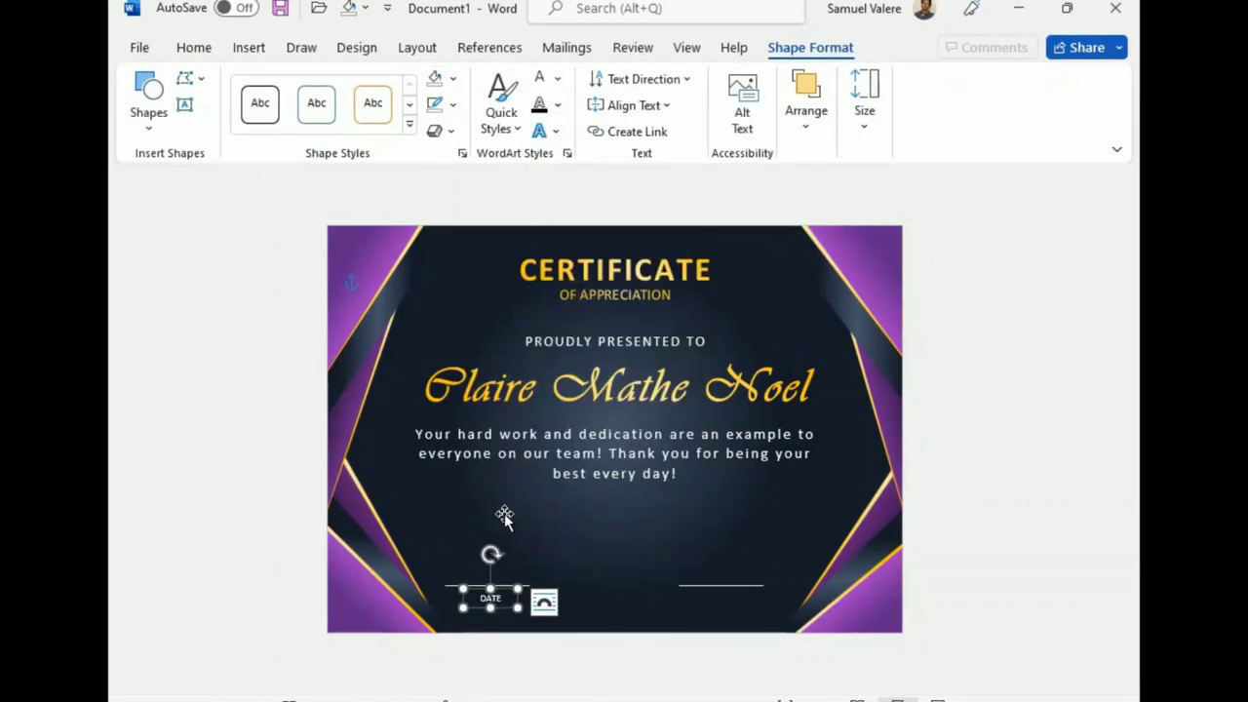
Step: Copy the DATE label under the right line and change it to uppercase SIGNATURE
{"action": "mouse_move", "coordinate": [493, 597]}
{"action": "left_mouse_down", "text": "ctrl"}
{"action": "mouse_move", "coordinate": [733, 614]}
{"action": "mouse_move", "coordinate": [723, 604]}
{"action": "left_mouse_up", "text": "ctrl"}
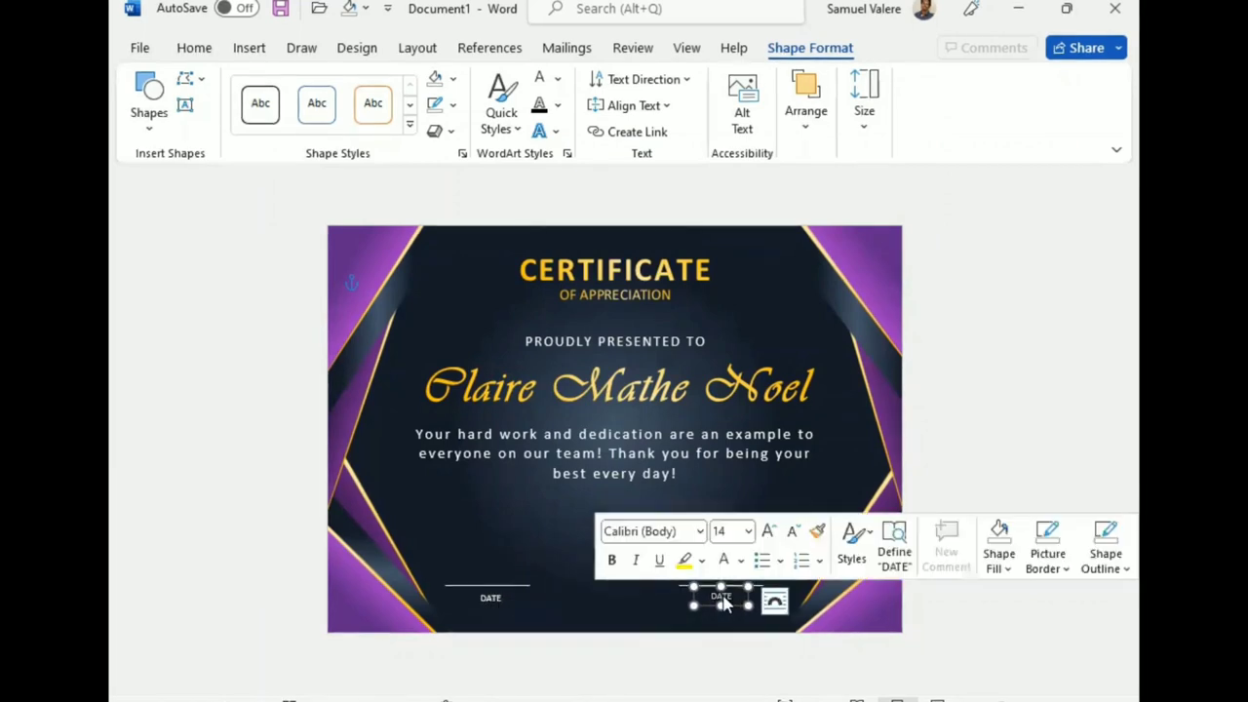
{"action": "double_click", "coordinate": [722, 597]}
{"action": "type", "text": "Signature"}
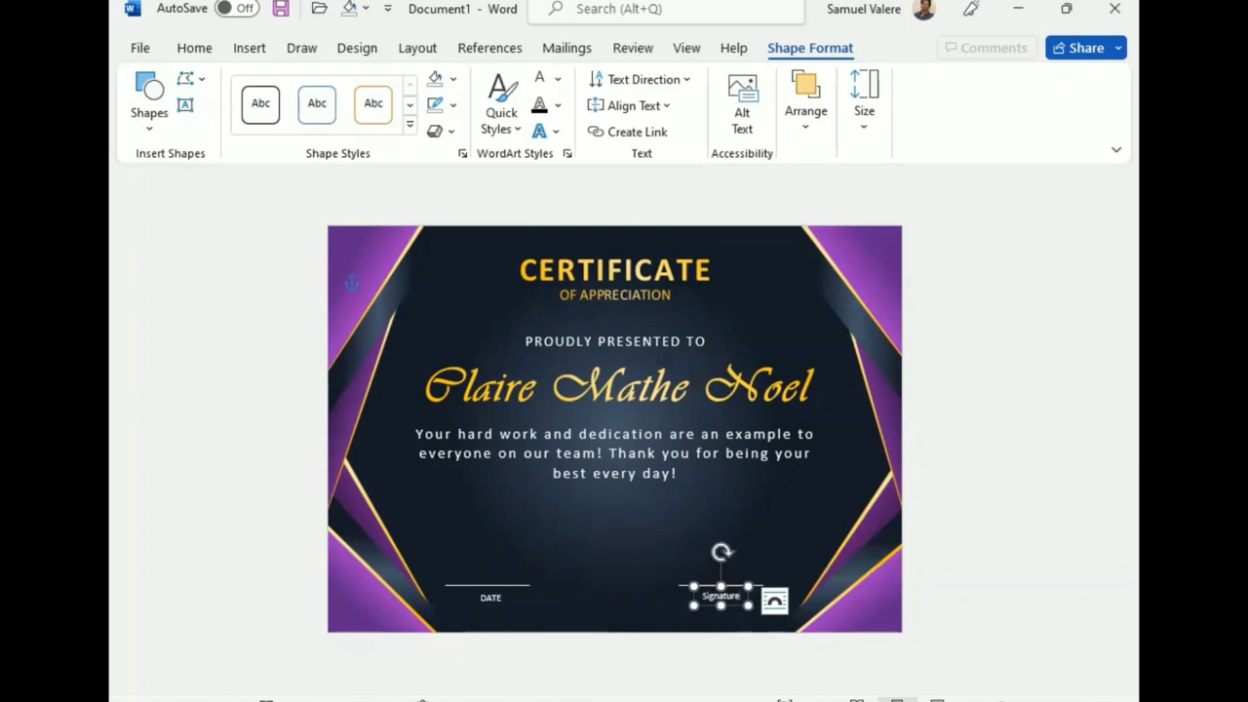
{"action": "double_click", "coordinate": [720, 596]}
{"action": "left_click", "coordinate": [194, 47]}
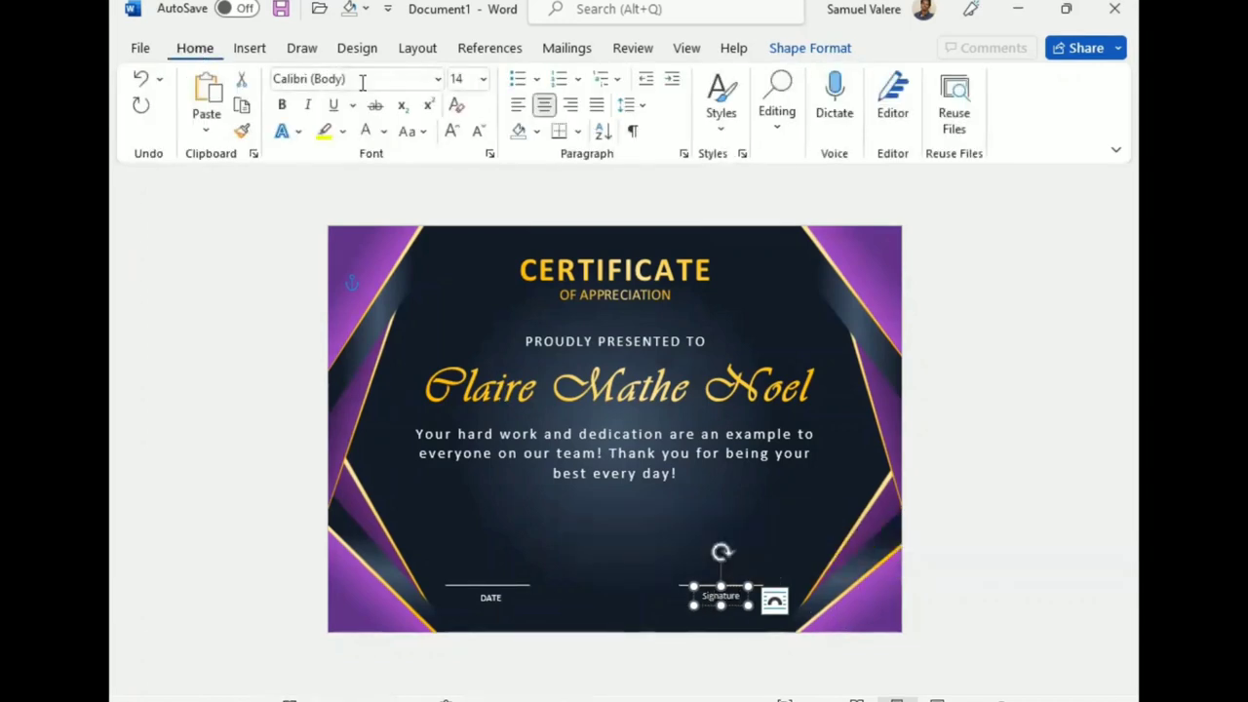
{"action": "left_click", "coordinate": [417, 130]}
{"action": "left_click", "coordinate": [470, 212]}
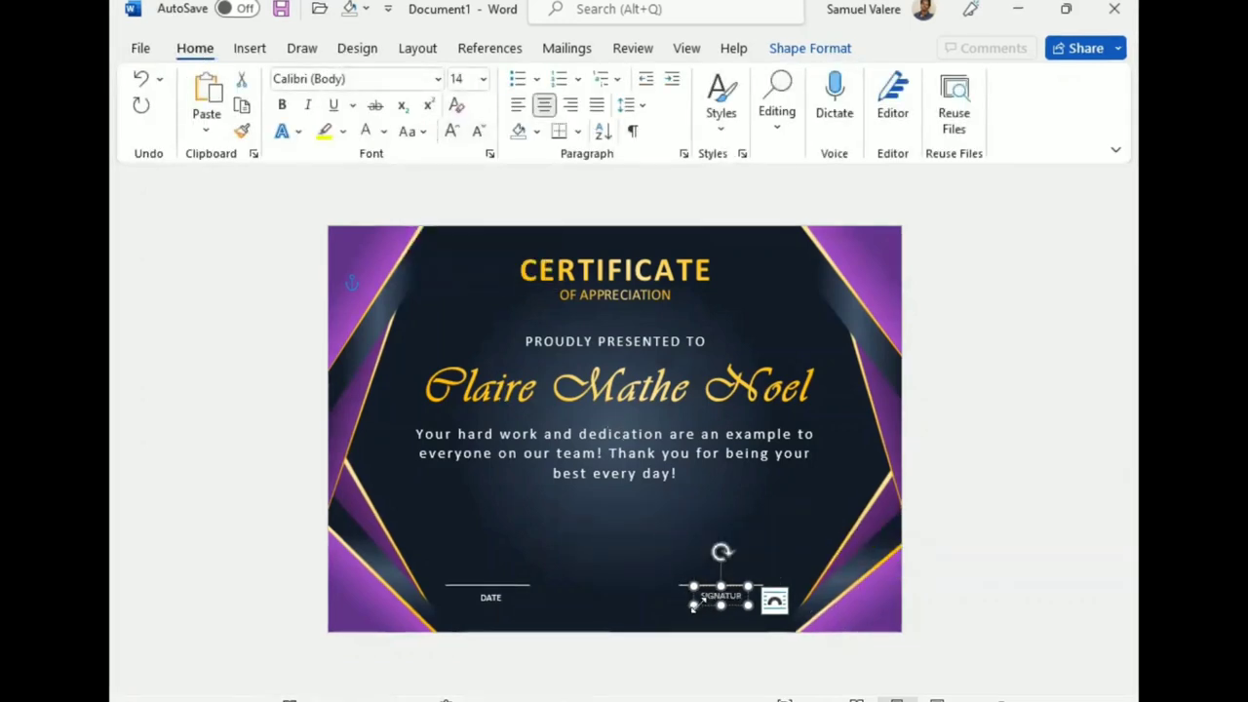
{"action": "type", "text": "E"}
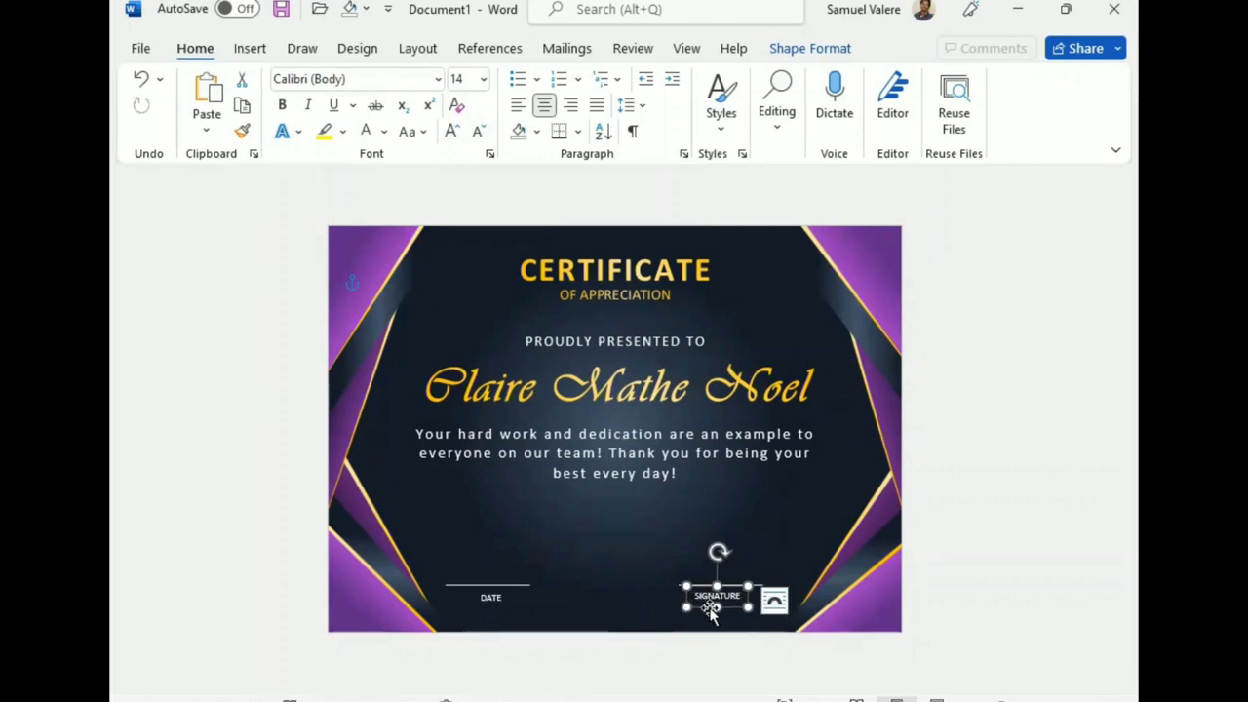
Step: Nudge the DATE and SIGNATURE labels into place beneath their lines
{"action": "left_click", "coordinate": [497, 605]}
{"action": "left_click_drag", "start_coordinate": [500, 610], "coordinate": [498, 607]}
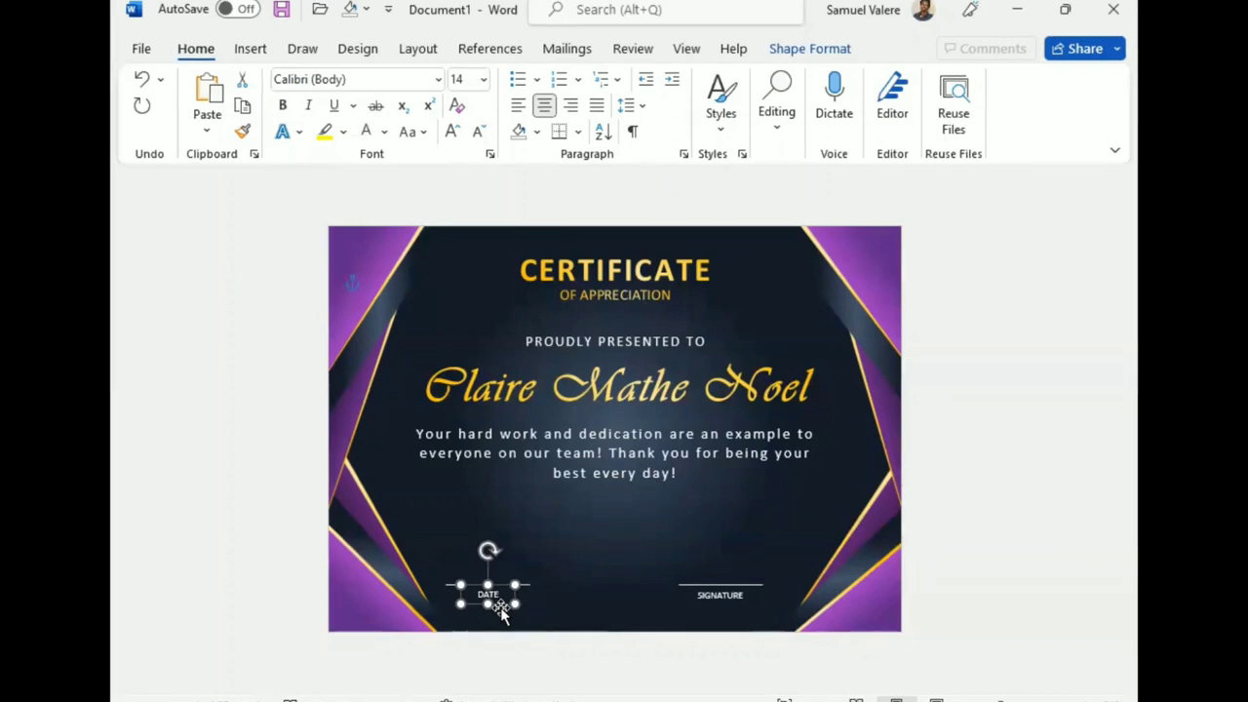
{"action": "left_click", "coordinate": [732, 610]}
{"action": "left_click_drag", "start_coordinate": [733, 611], "coordinate": [733, 610]}
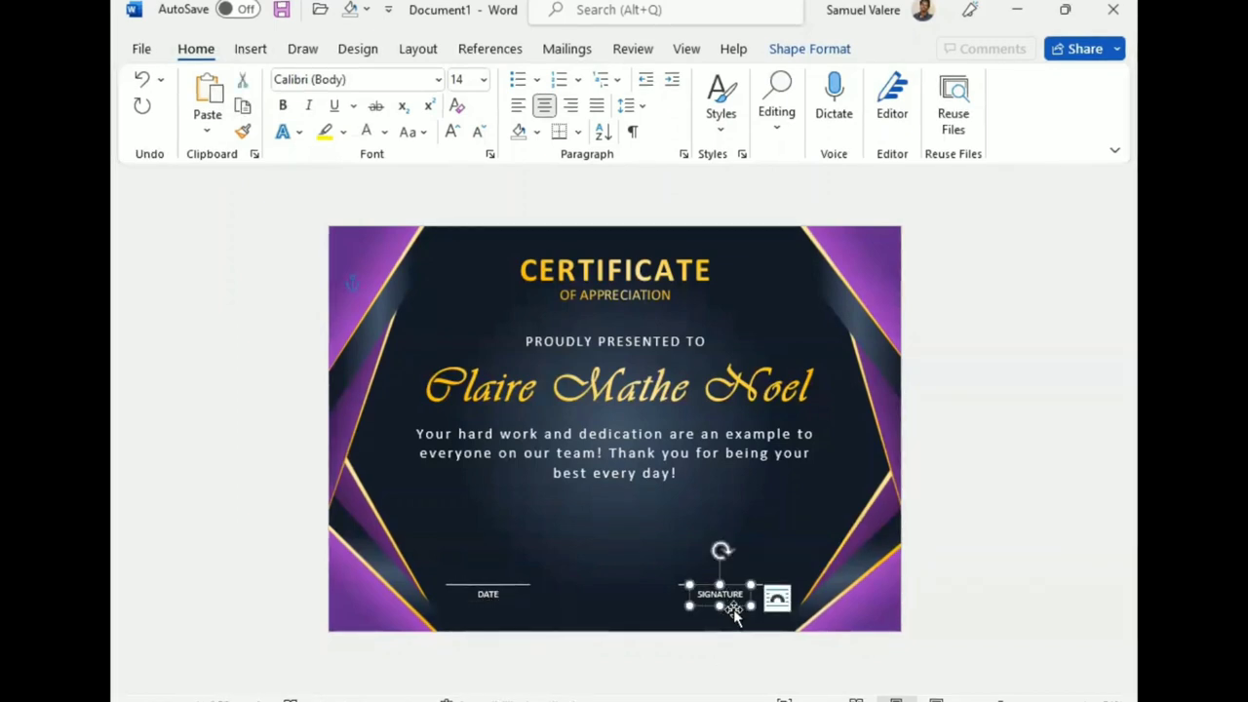
{"action": "left_click", "coordinate": [619, 553]}
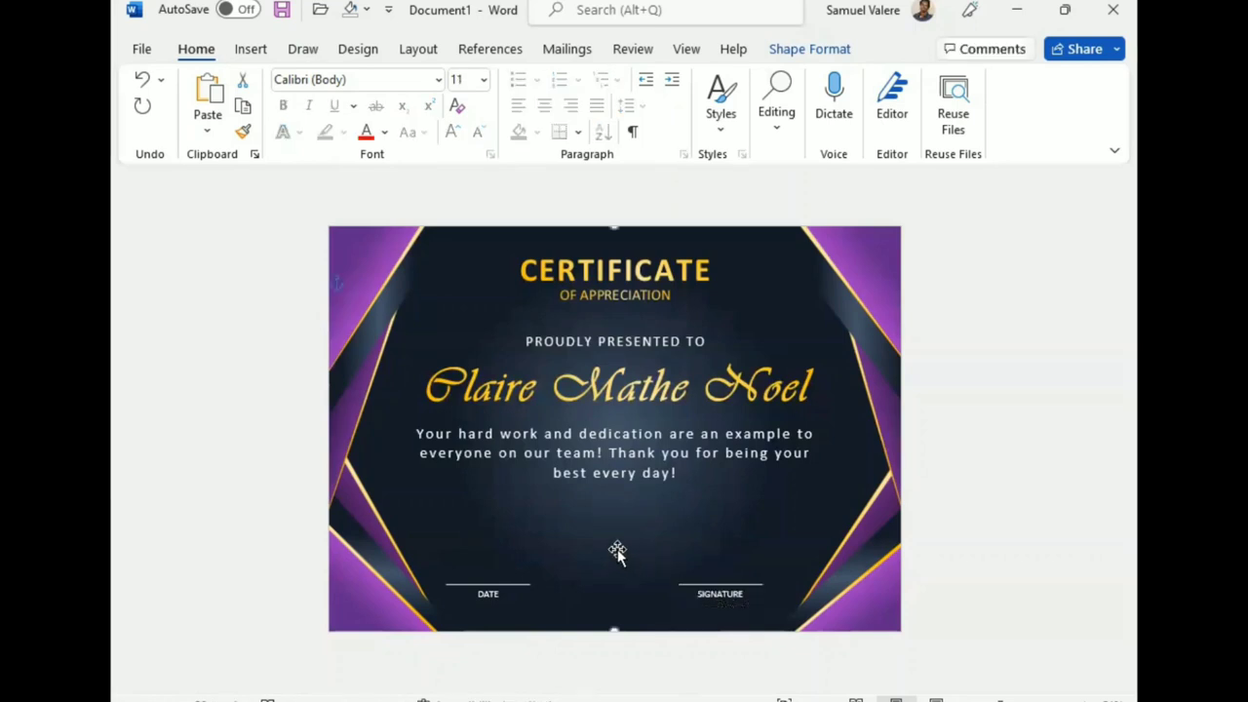
Step: Draw a star between the two lines with shallower, rounder points
{"action": "left_click", "coordinate": [255, 49]}
{"action": "left_click", "coordinate": [332, 80]}
{"action": "scroll", "coordinate": [473, 468], "scroll_direction": "down", "scroll_amount": 2}
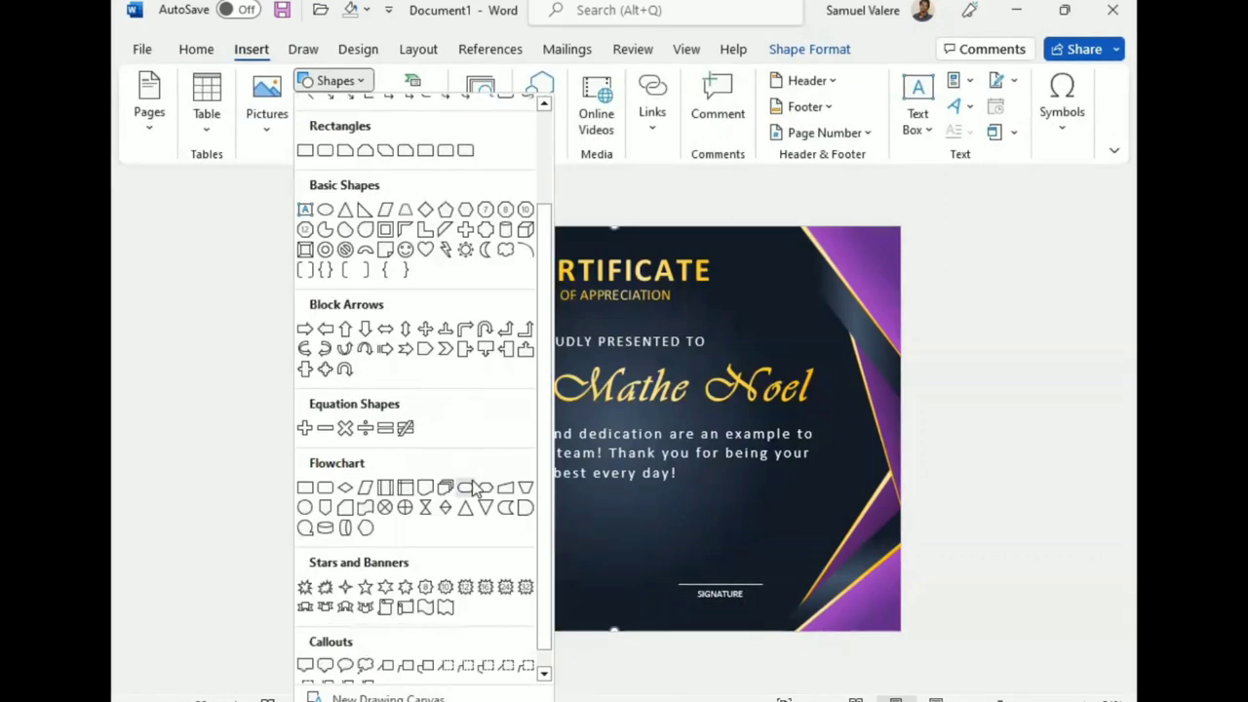
{"action": "left_click", "coordinate": [507, 590]}
{"action": "left_click_drag", "start_coordinate": [564, 524], "coordinate": [650, 614]}
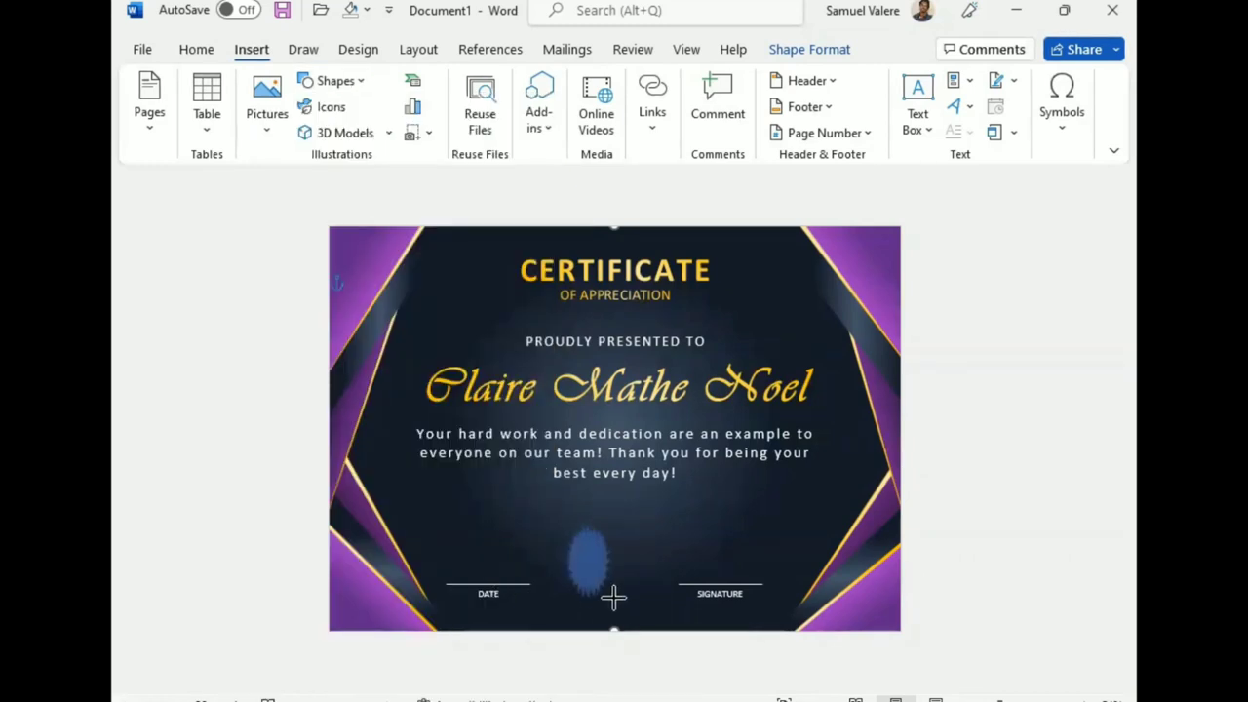
{"action": "left_click_drag", "start_coordinate": [605, 535], "coordinate": [632, 542]}
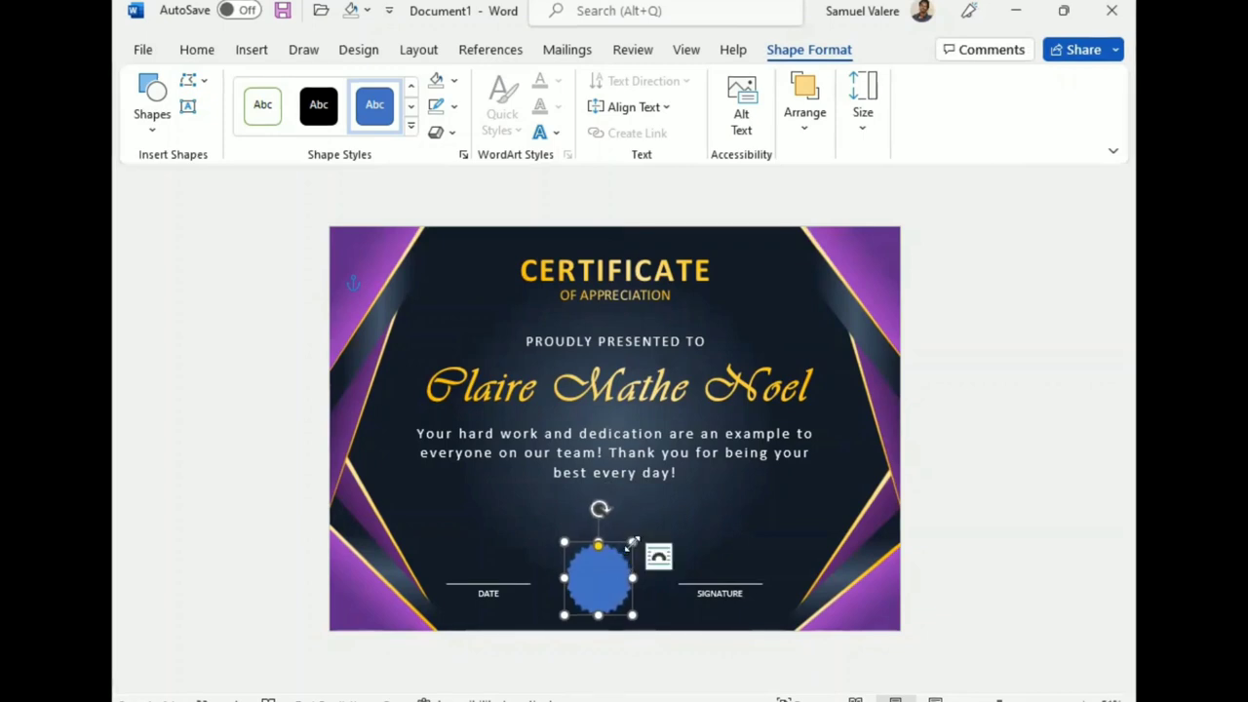
{"action": "left_click_drag", "start_coordinate": [587, 579], "coordinate": [603, 590]}
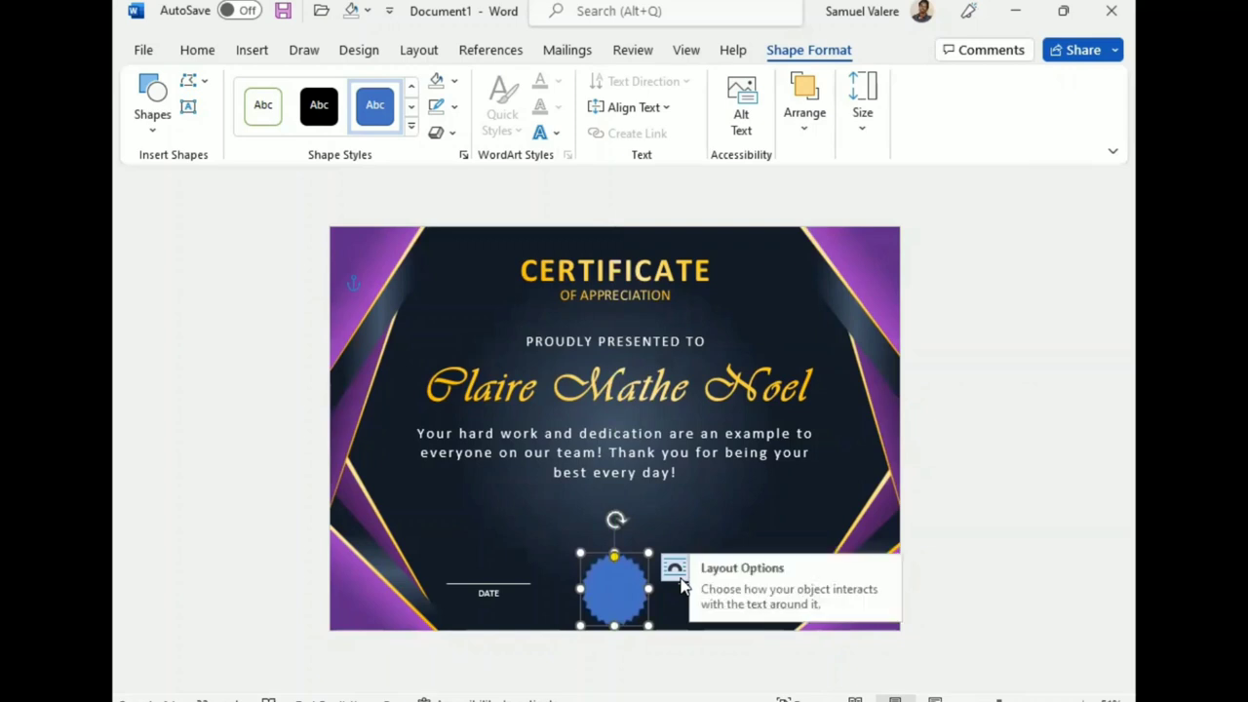
Step: Remove the seal's outline and start a gradient fill through More Gradients
{"action": "left_click", "coordinate": [453, 106]}
{"action": "left_click", "coordinate": [449, 384]}
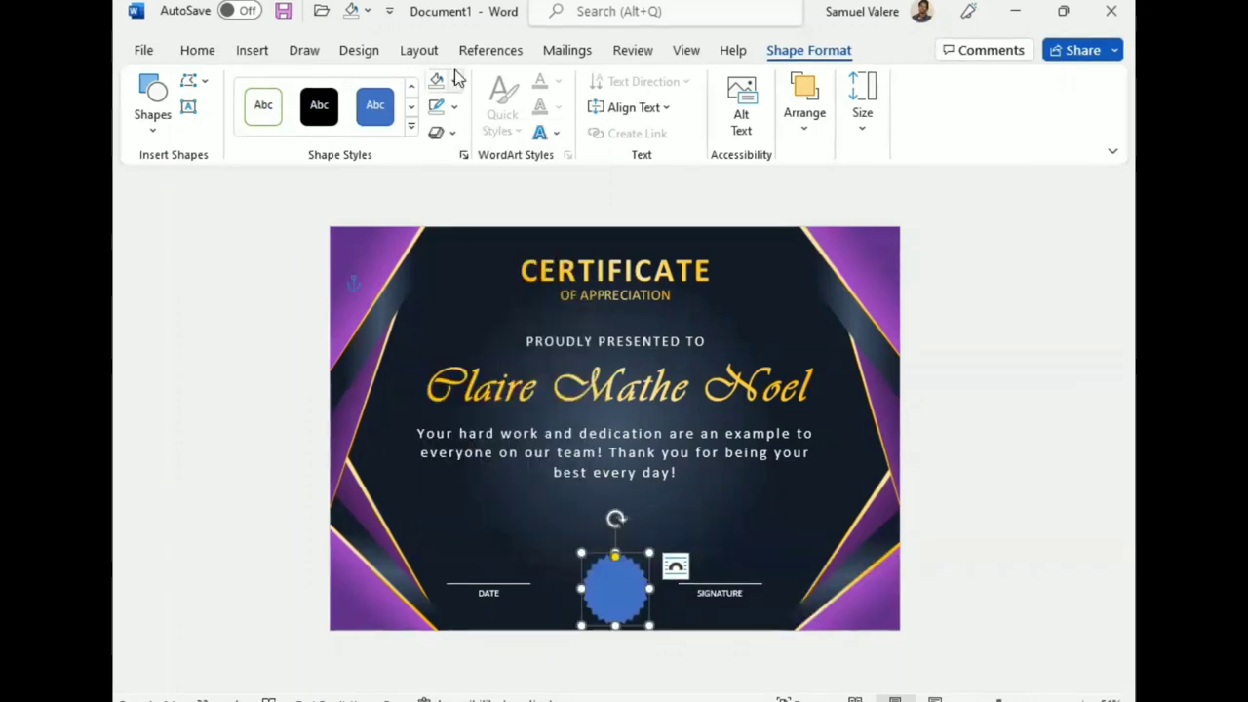
{"action": "left_click", "coordinate": [454, 80]}
{"action": "mouse_move", "coordinate": [541, 446]}
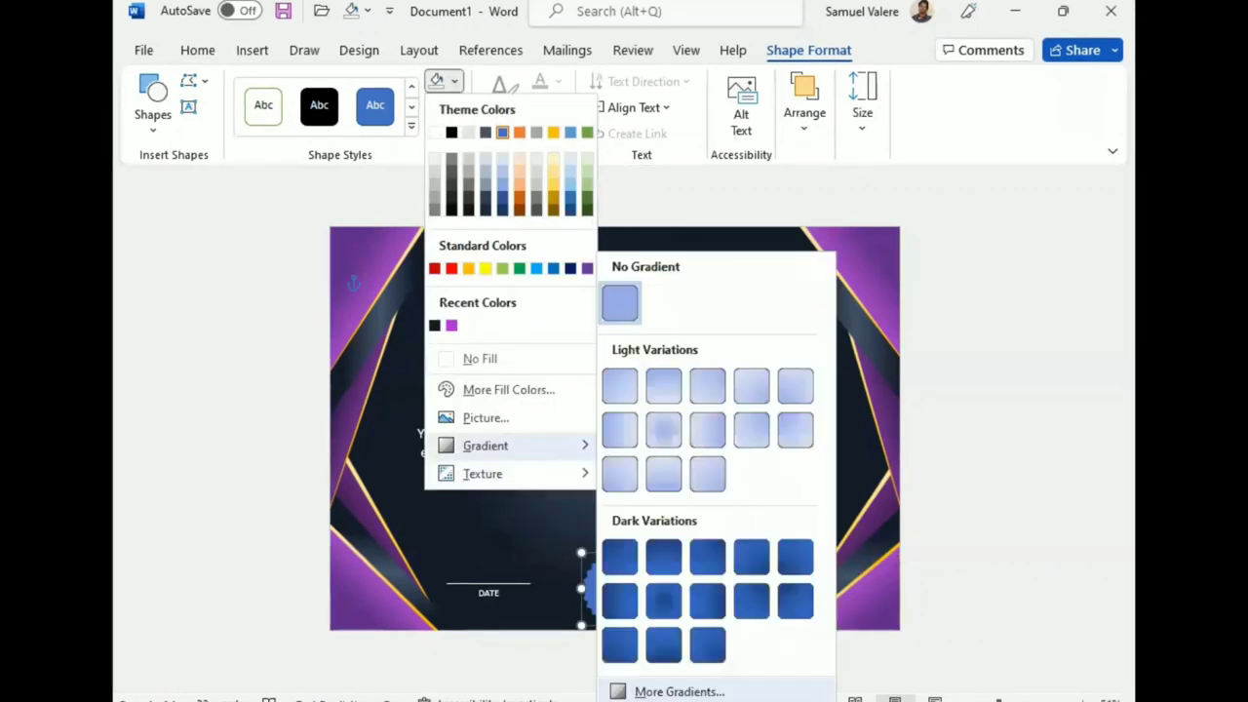
{"action": "left_click", "coordinate": [672, 691]}
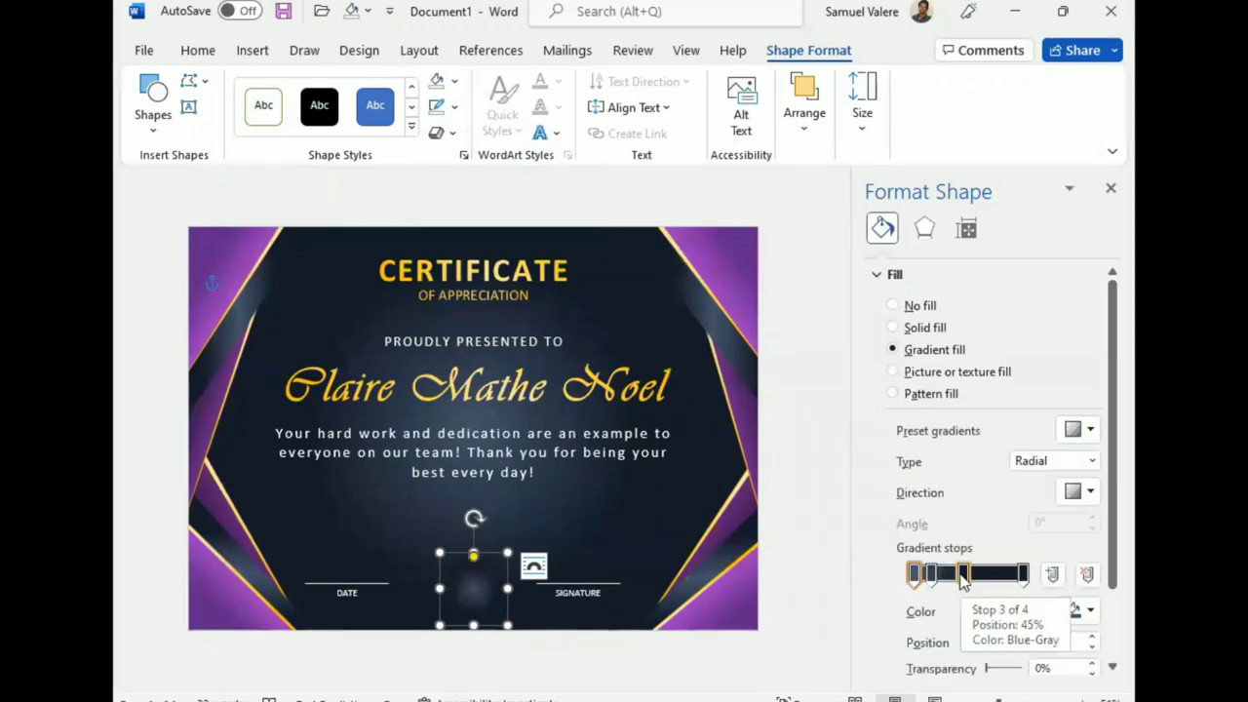
Step: Cut the seal's gradient to two stops, make it linear, and colour the right stop gold
{"action": "left_click", "coordinate": [963, 575]}
{"action": "left_click", "coordinate": [1087, 574]}
{"action": "left_click", "coordinate": [1087, 574]}
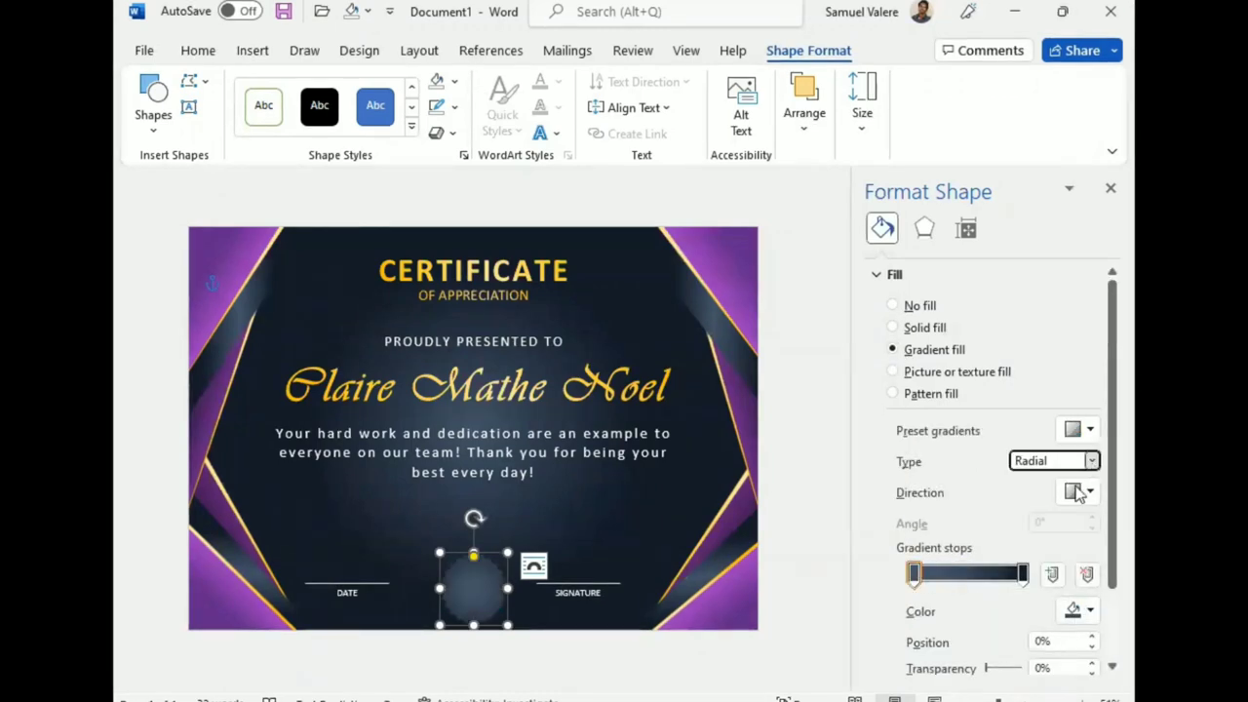
{"action": "left_click", "coordinate": [1052, 460]}
{"action": "left_click", "coordinate": [1031, 479]}
{"action": "left_click", "coordinate": [1022, 573]}
{"action": "left_click", "coordinate": [1072, 610]}
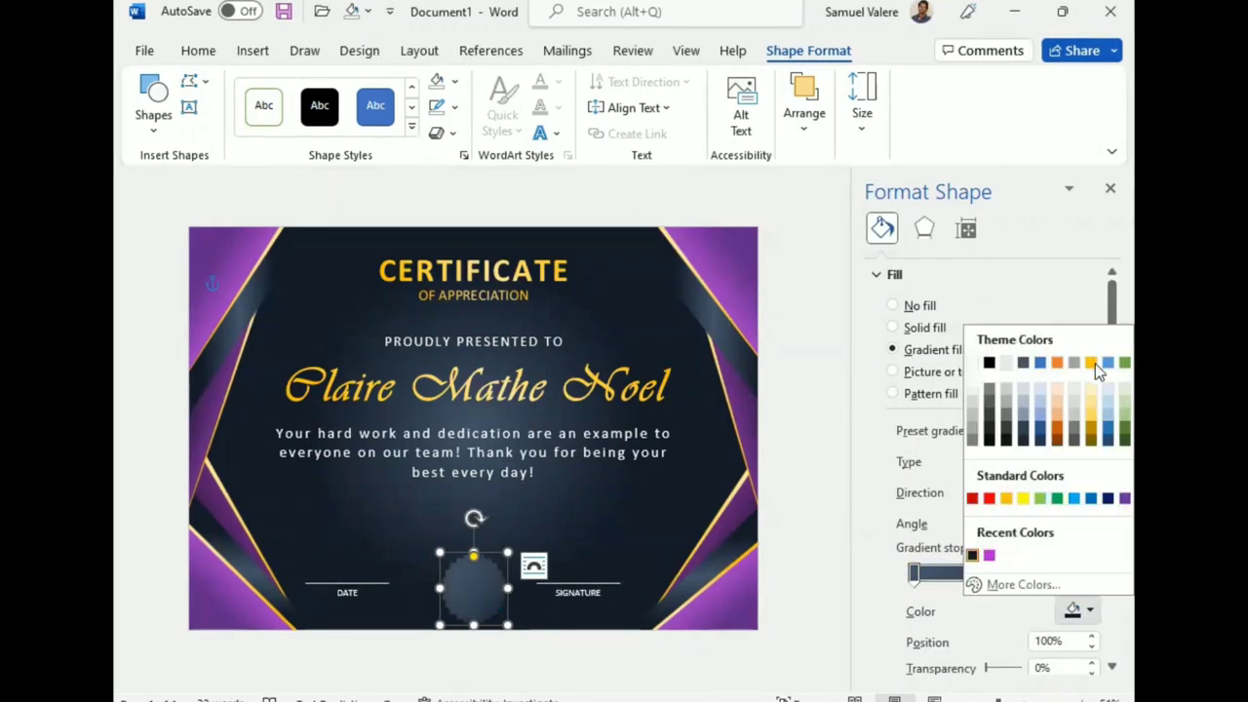
{"action": "left_click", "coordinate": [1090, 363]}
Step: Give the left stop a lighter gold and the right stop custom orange-gold #F9A307
{"action": "left_click", "coordinate": [913, 573]}
{"action": "left_click", "coordinate": [1072, 610]}
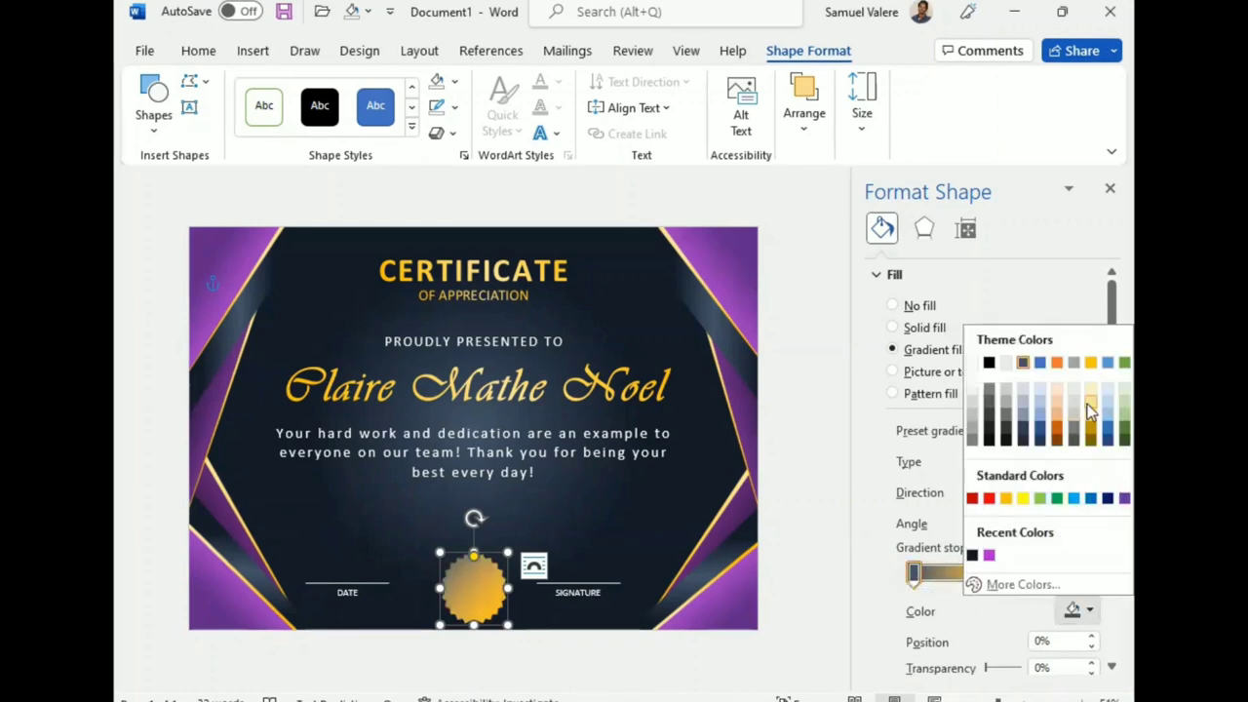
{"action": "left_click", "coordinate": [1089, 412]}
{"action": "left_click", "coordinate": [1087, 575]}
{"action": "left_click", "coordinate": [1072, 610]}
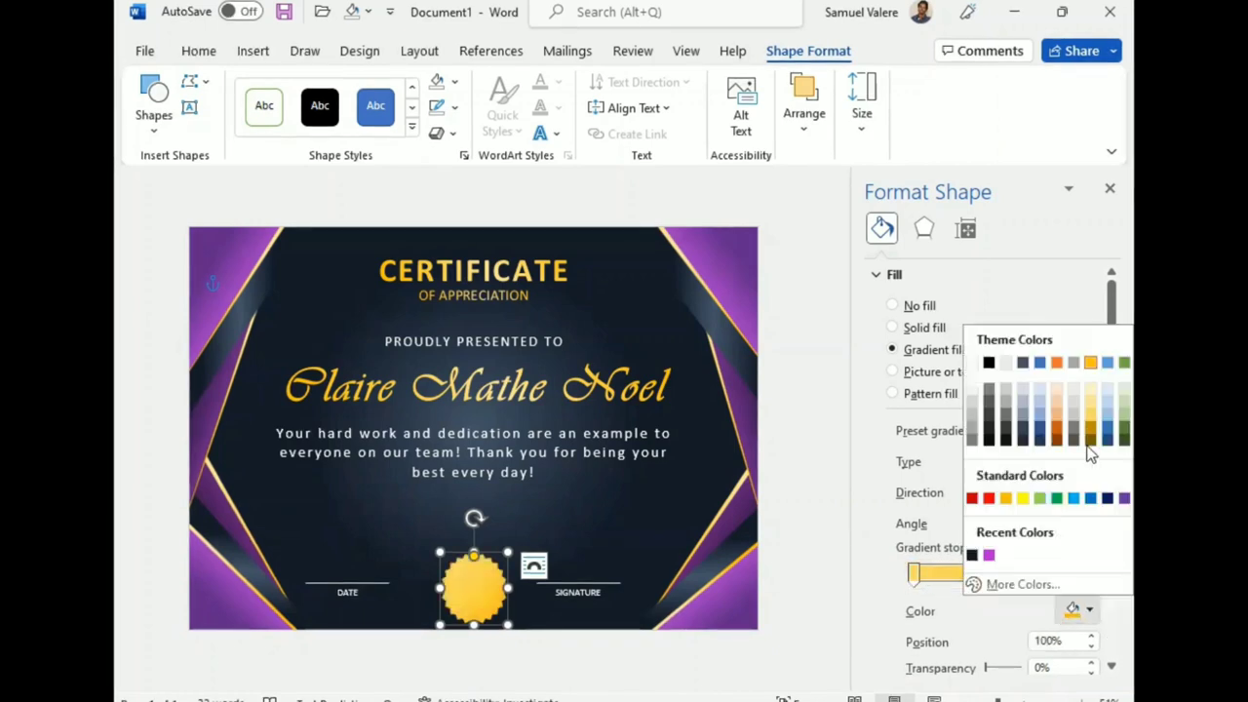
{"action": "left_click", "coordinate": [1022, 585]}
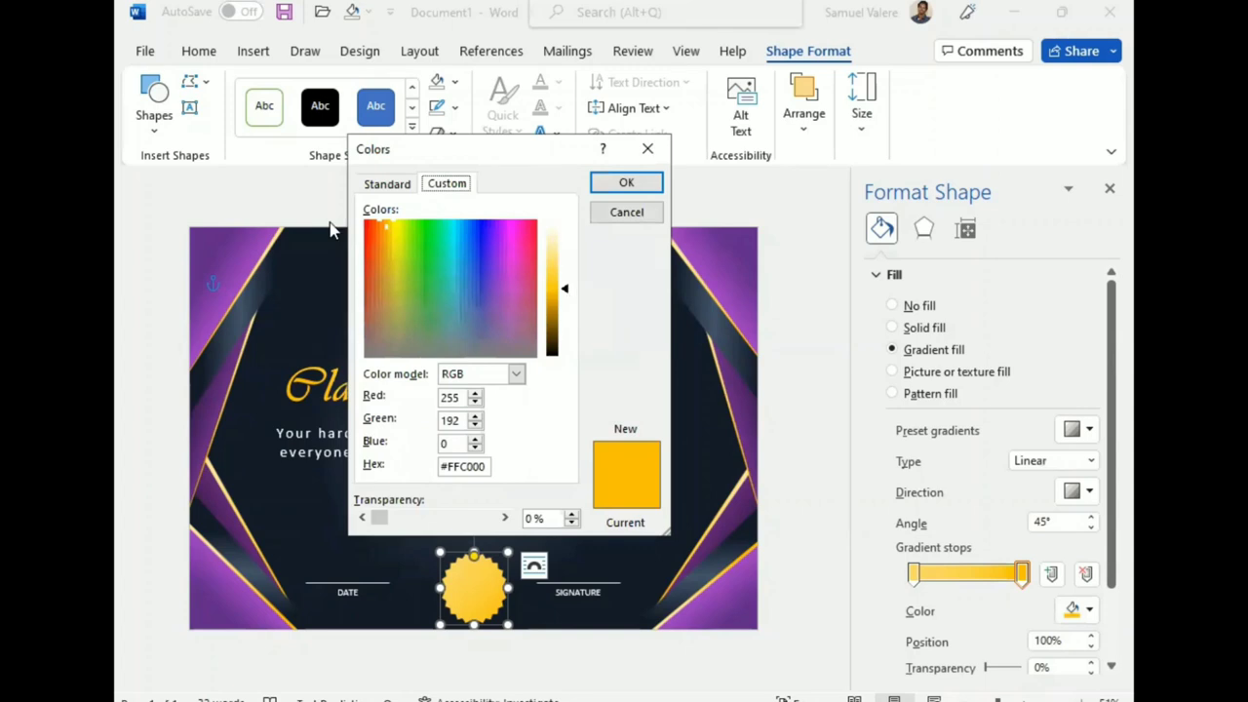
{"action": "left_click", "coordinate": [382, 228]}
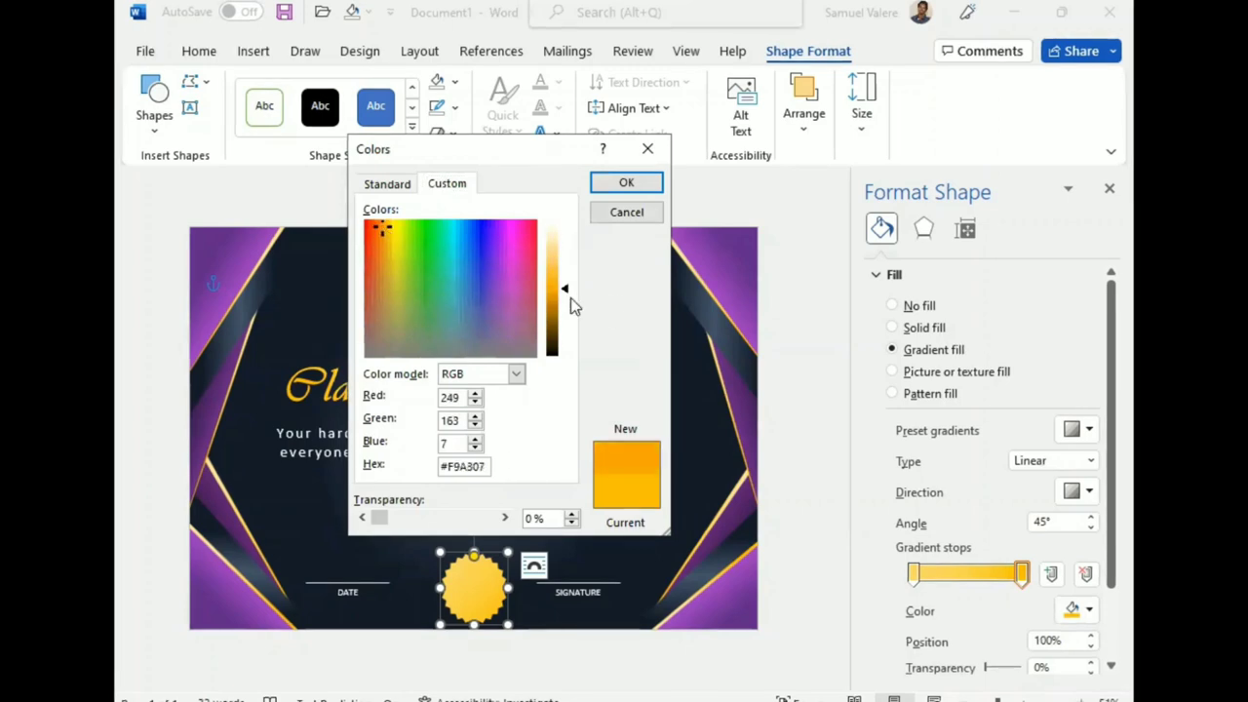
{"action": "left_click", "coordinate": [624, 184]}
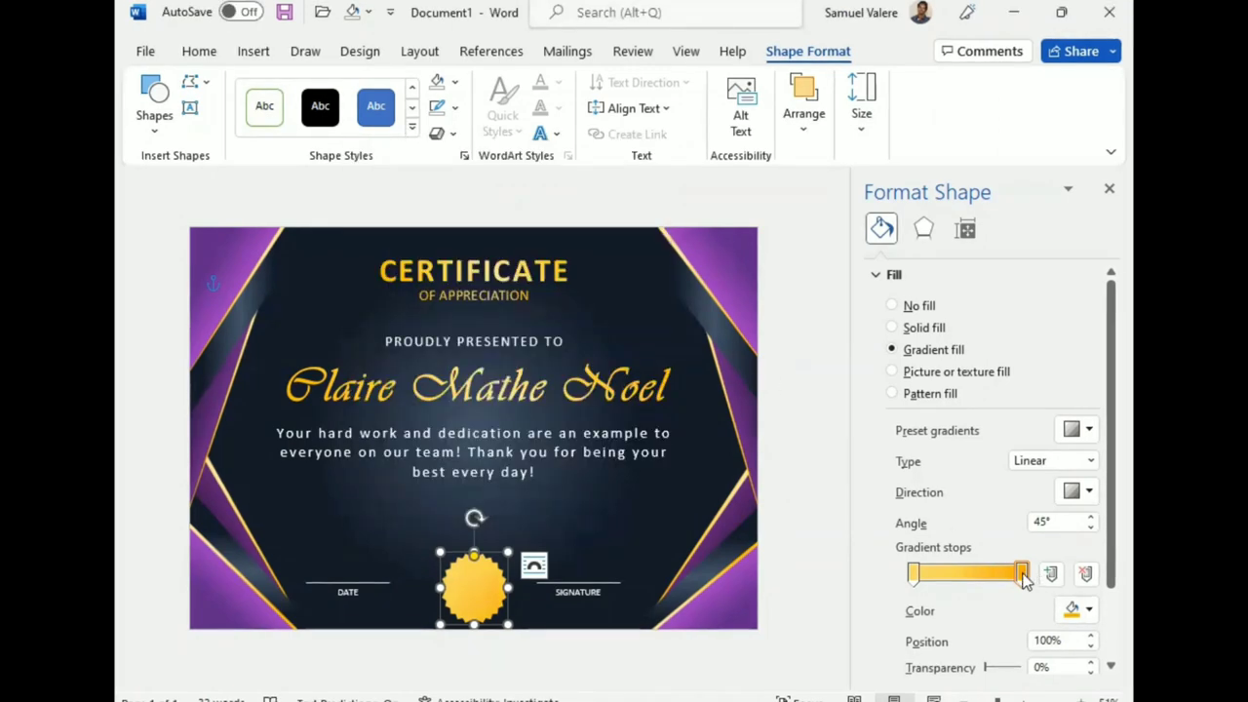
Step: Move the right stop to 89% in darker orange and the left stop to about 15%
{"action": "left_click_drag", "start_coordinate": [1023, 578], "coordinate": [1009, 578]}
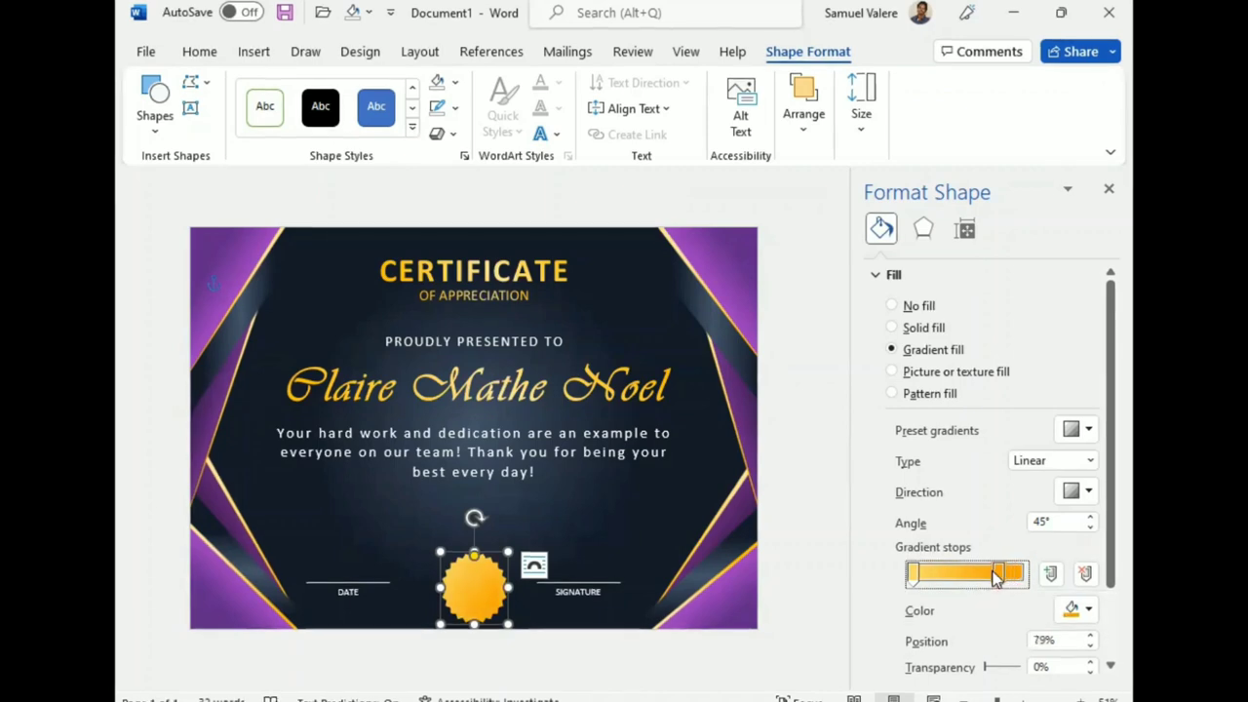
{"action": "left_click", "coordinate": [1083, 610]}
{"action": "left_click", "coordinate": [1085, 467]}
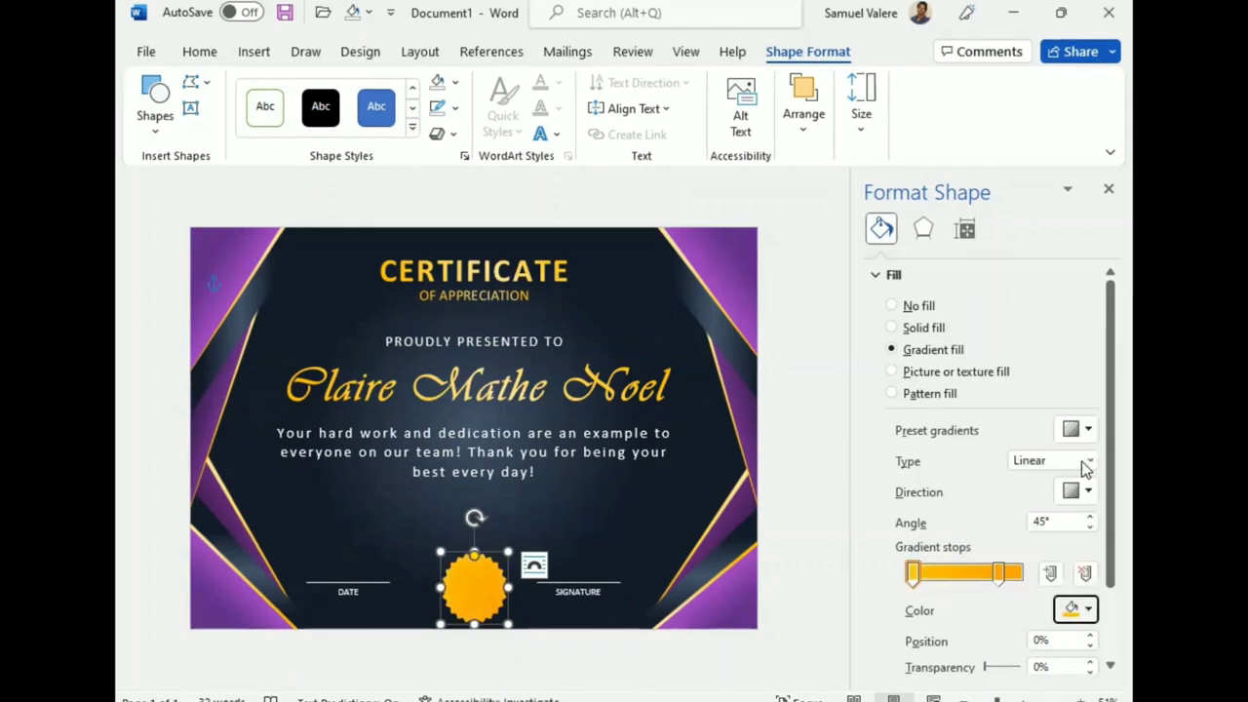
{"action": "left_click", "coordinate": [1000, 575]}
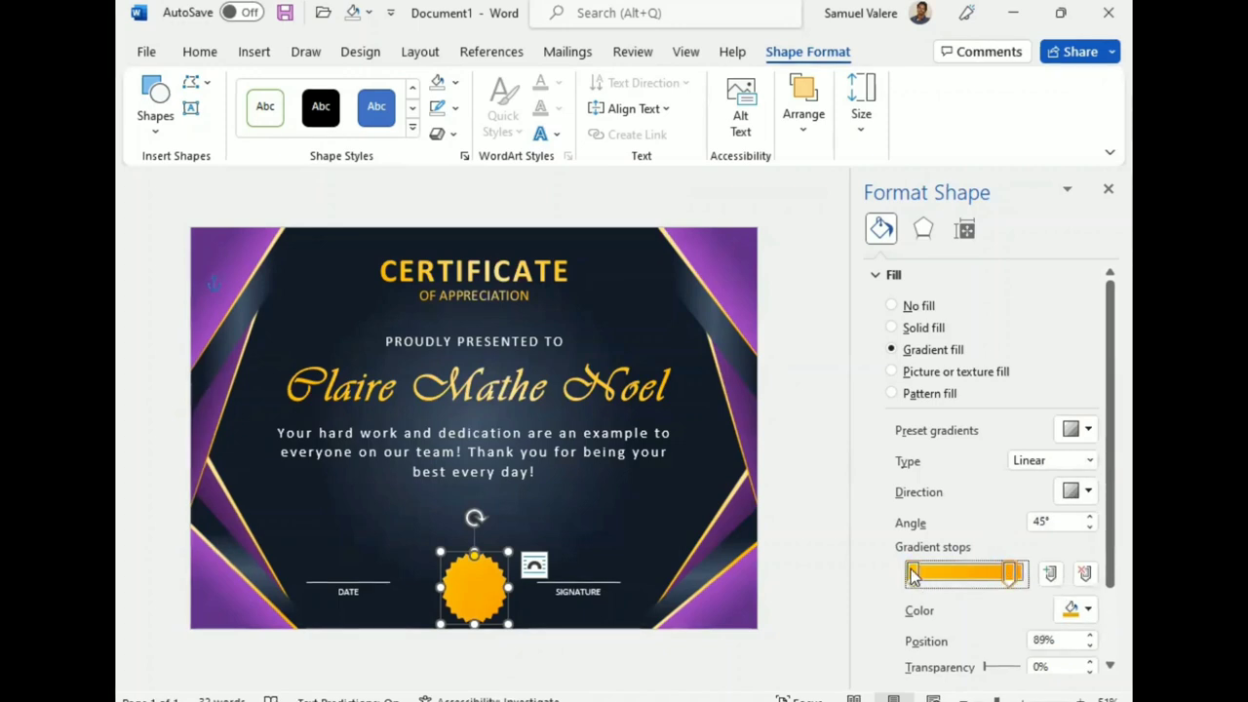
{"action": "left_click_drag", "start_coordinate": [912, 576], "coordinate": [928, 581]}
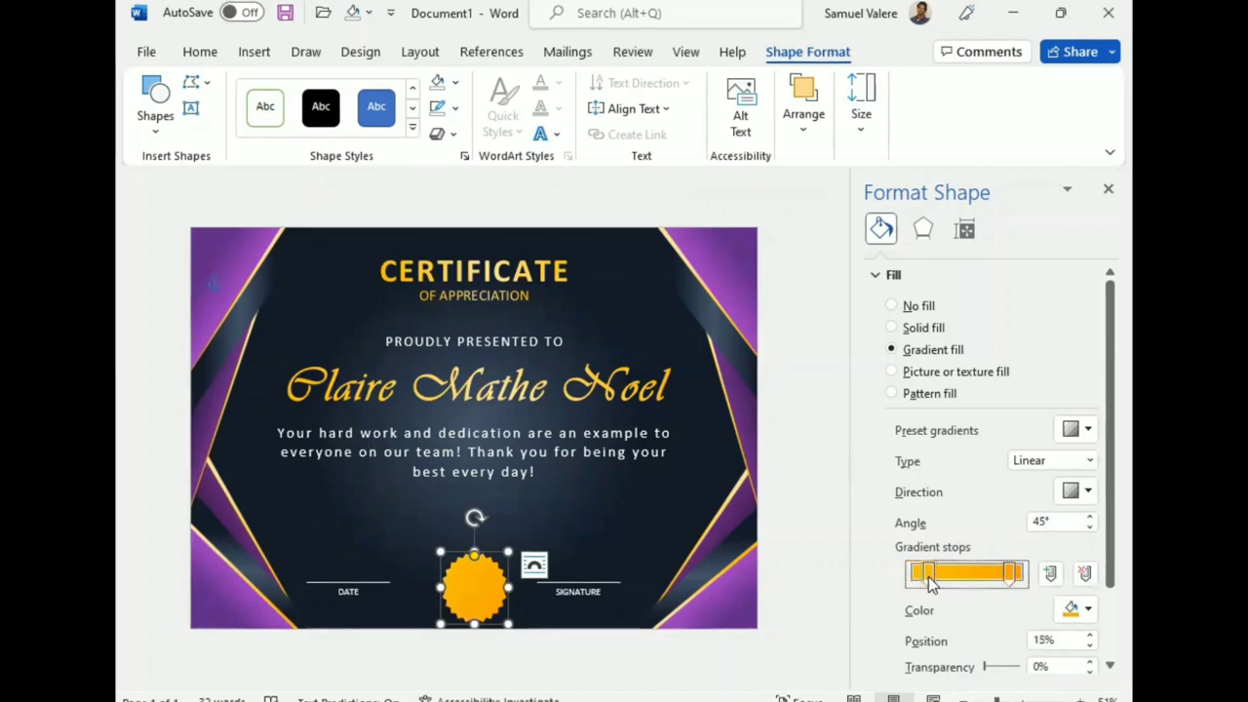
{"action": "left_click", "coordinate": [1108, 190]}
{"action": "left_click", "coordinate": [160, 125]}
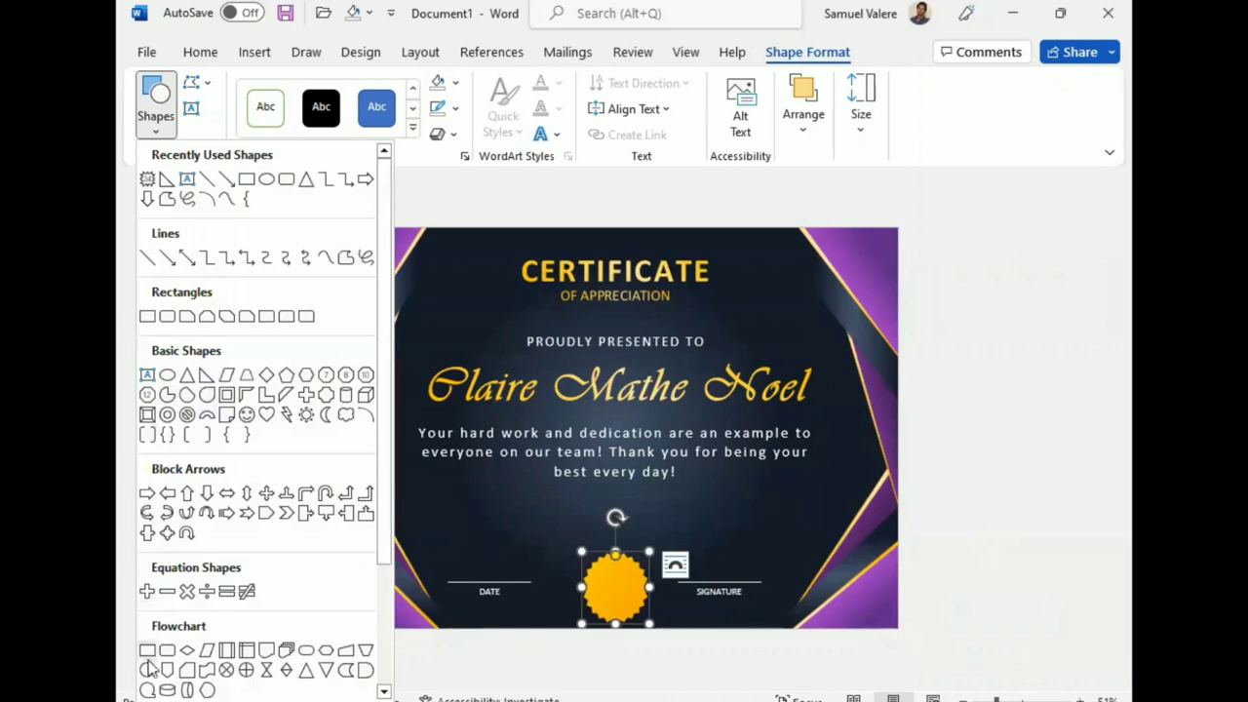
Step: Draw an oval, centre it on the gold seal, and remove its outline
{"action": "left_click", "coordinate": [147, 669]}
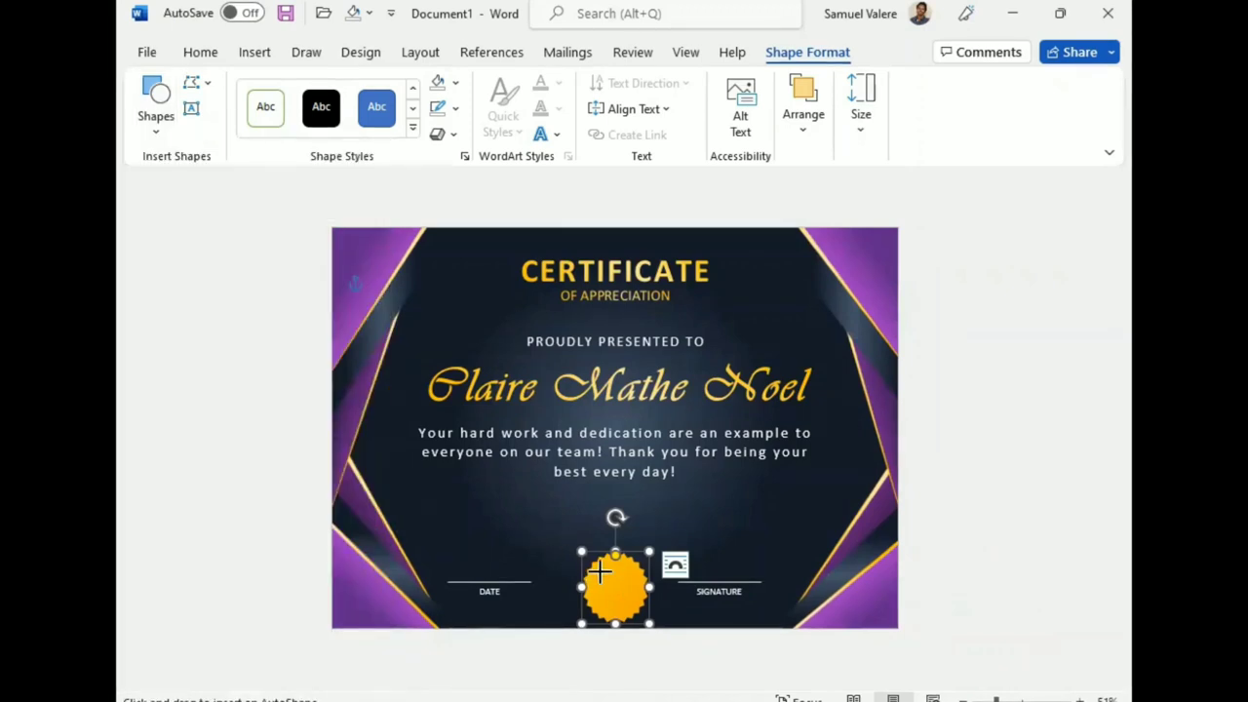
{"action": "left_click_drag", "start_coordinate": [594, 560], "coordinate": [635, 609]}
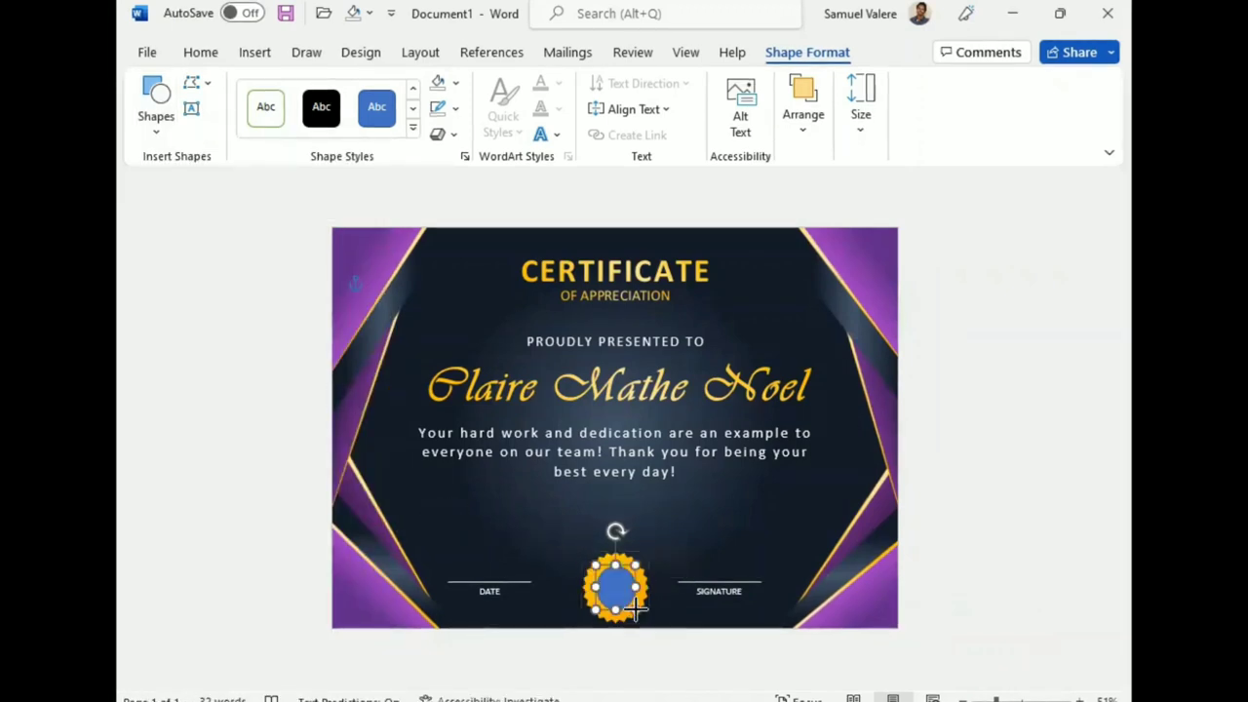
{"action": "left_click_drag", "start_coordinate": [587, 585], "coordinate": [579, 547]}
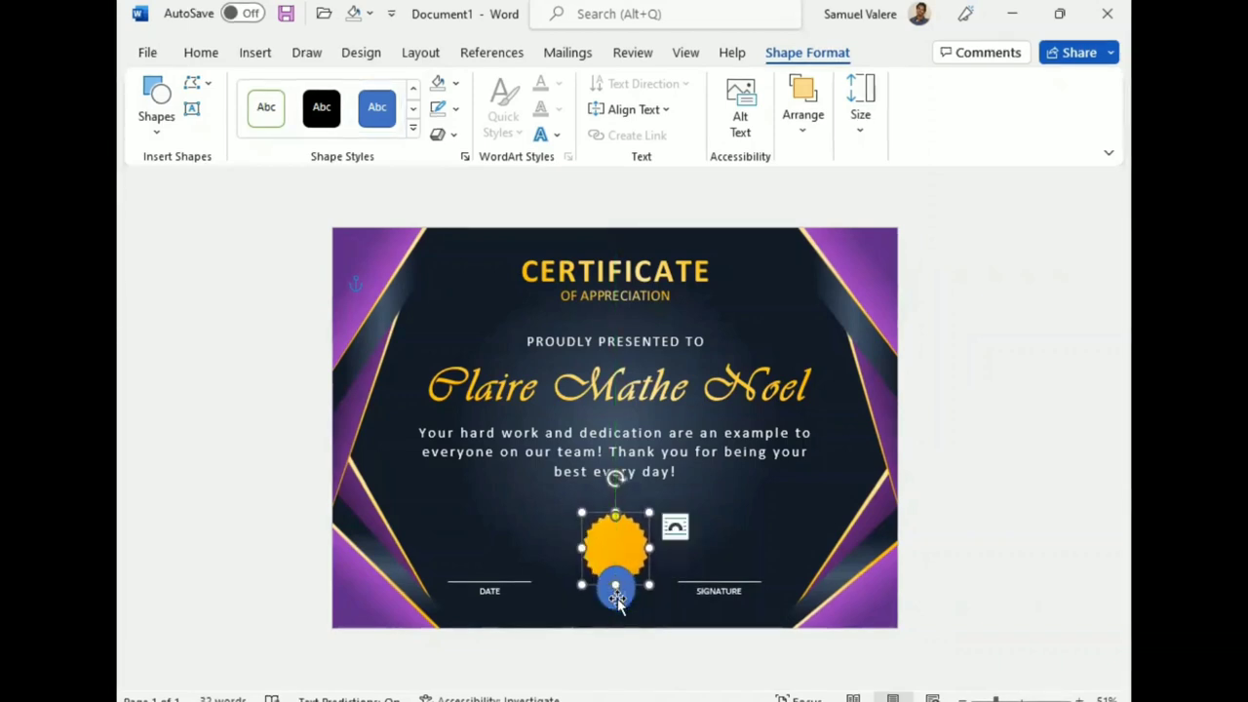
{"action": "left_click_drag", "start_coordinate": [614, 588], "coordinate": [609, 549]}
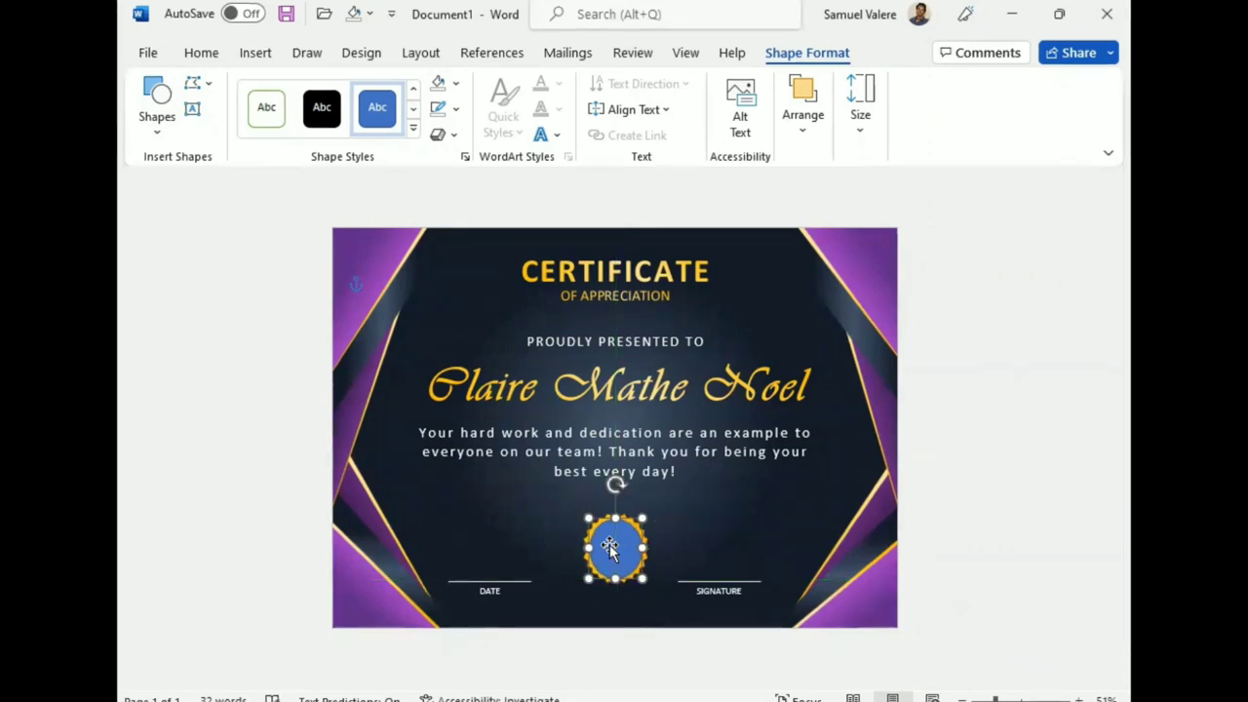
{"action": "left_click", "coordinate": [455, 109]}
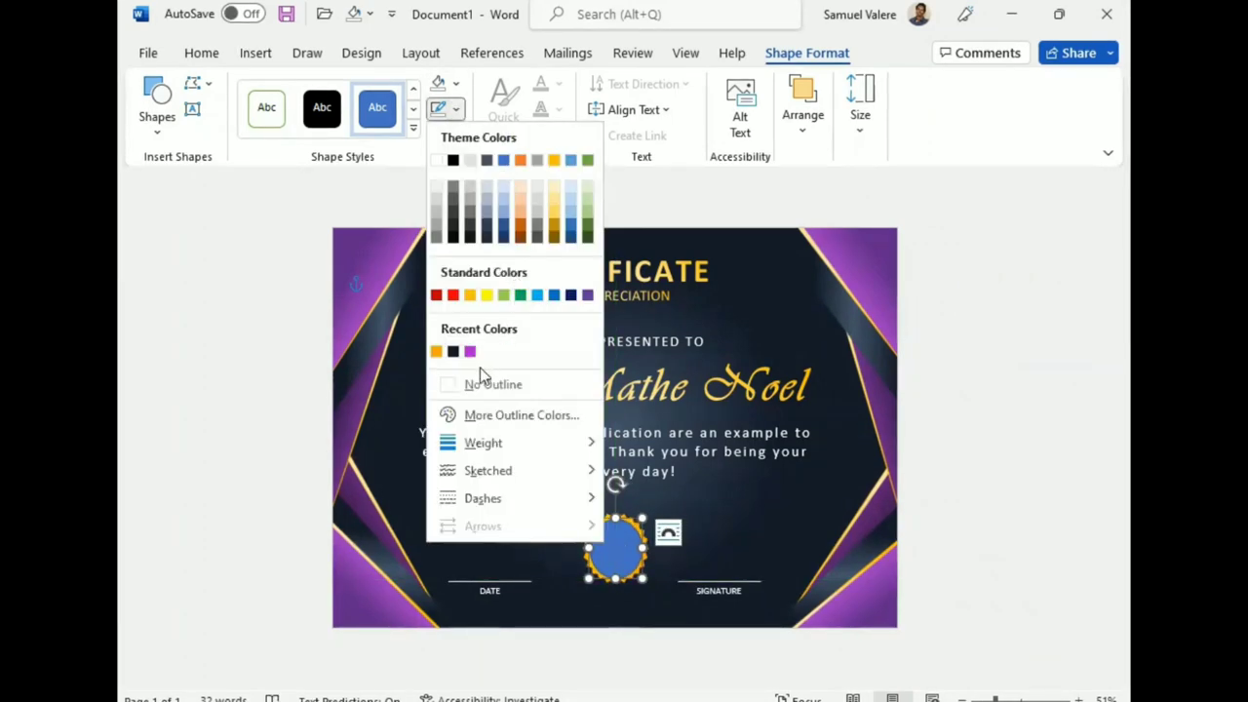
{"action": "left_click", "coordinate": [455, 386]}
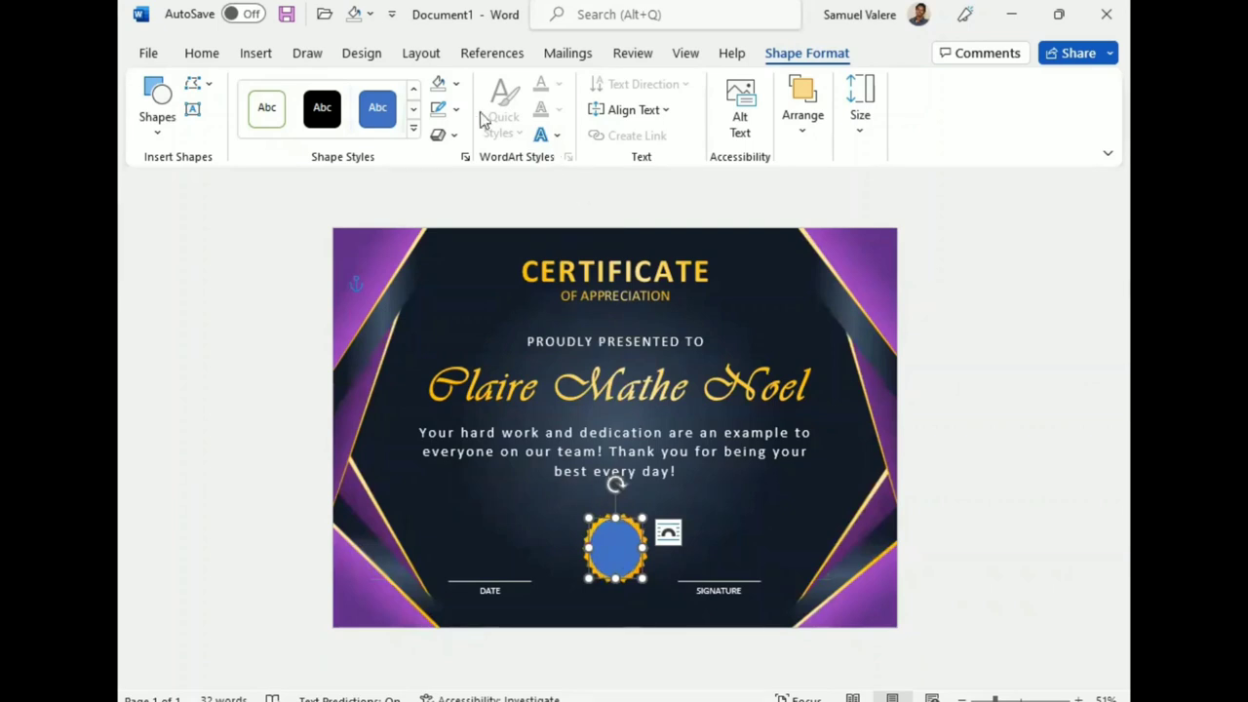
Step: Switch the seal's inner oval to a radial gradient fill
{"action": "left_click", "coordinate": [744, 286]}
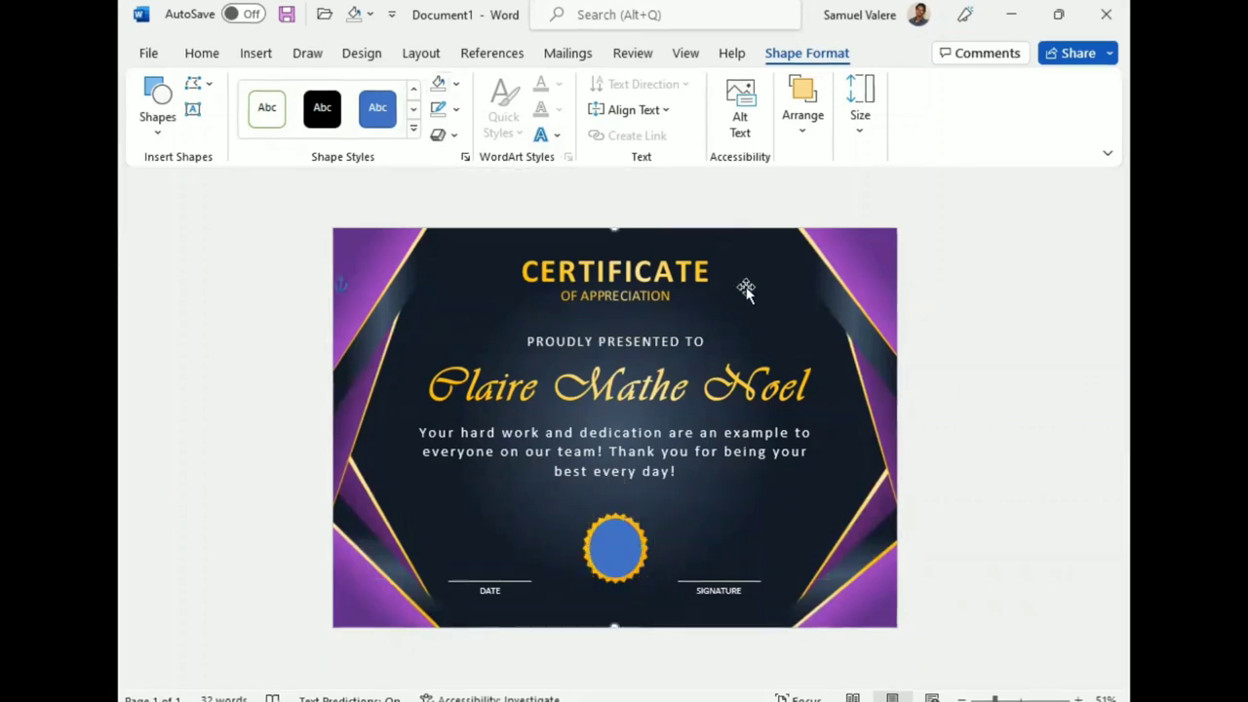
{"action": "left_click", "coordinate": [457, 86]}
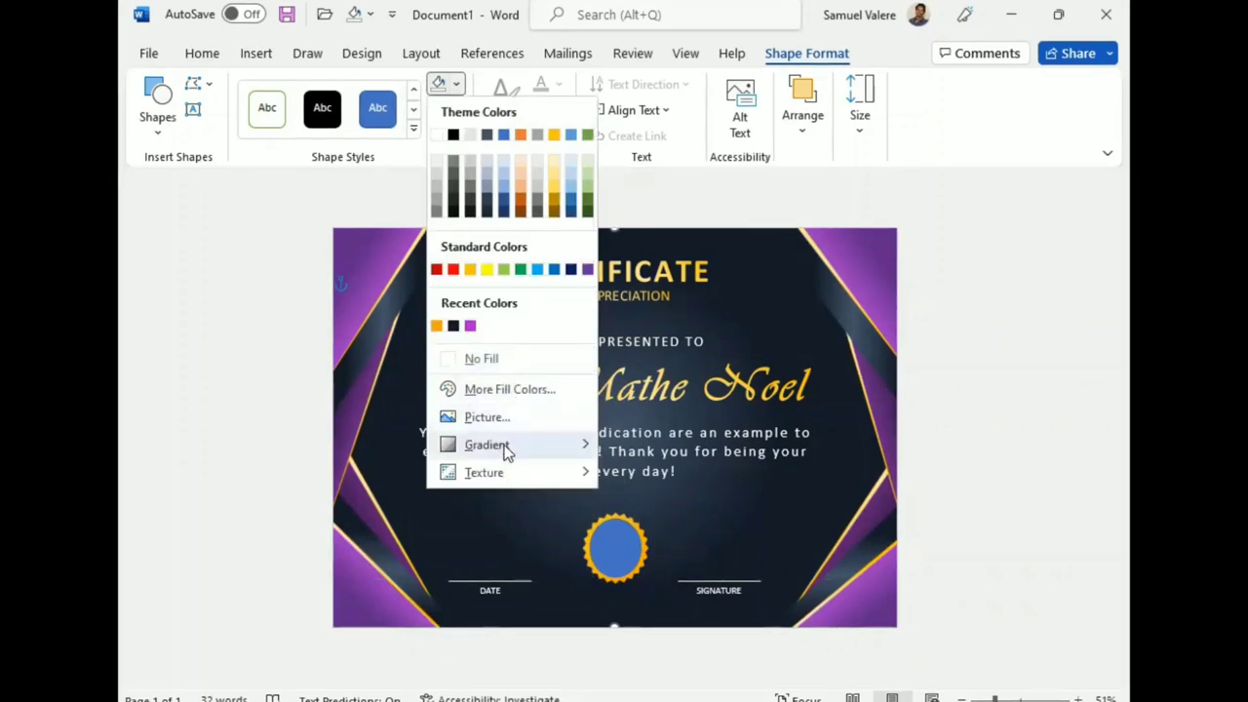
{"action": "mouse_move", "coordinate": [505, 454]}
{"action": "left_click", "coordinate": [669, 685]}
{"action": "left_click", "coordinate": [889, 328]}
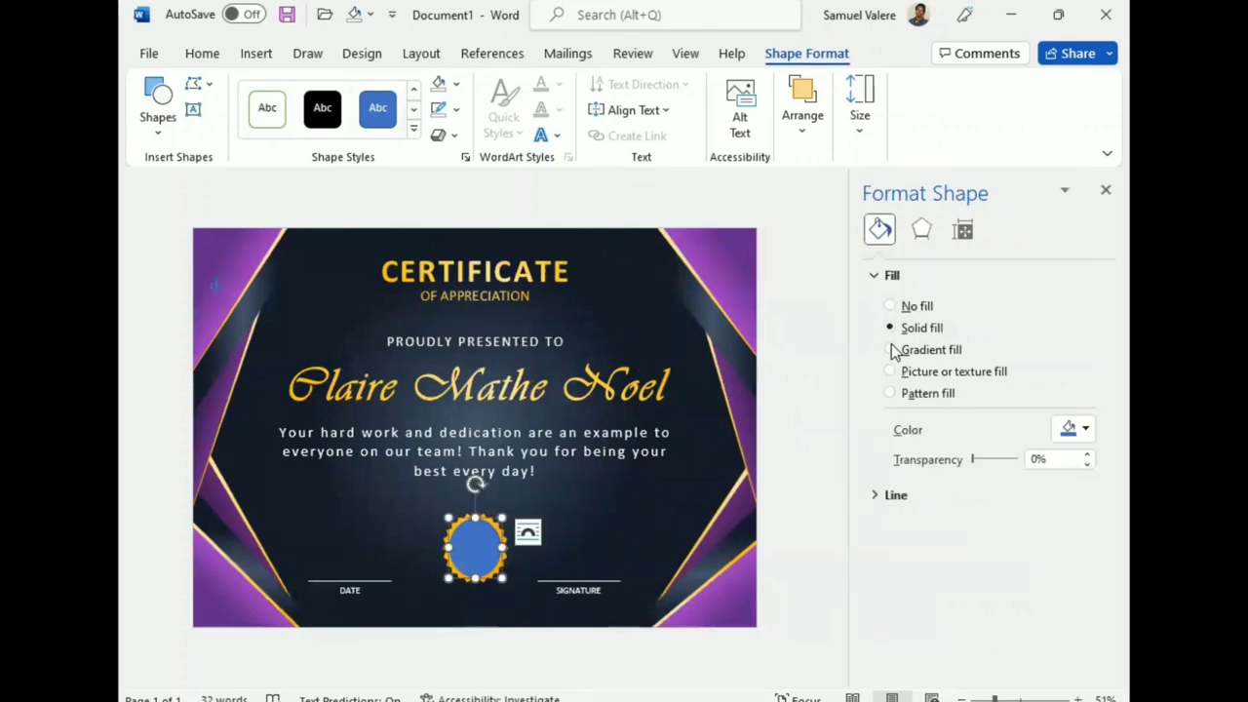
{"action": "left_click", "coordinate": [893, 350]}
Step: Remove a gradient stop and slide the others left to 31% and 4% to darken the centre
{"action": "left_click", "coordinate": [931, 573]}
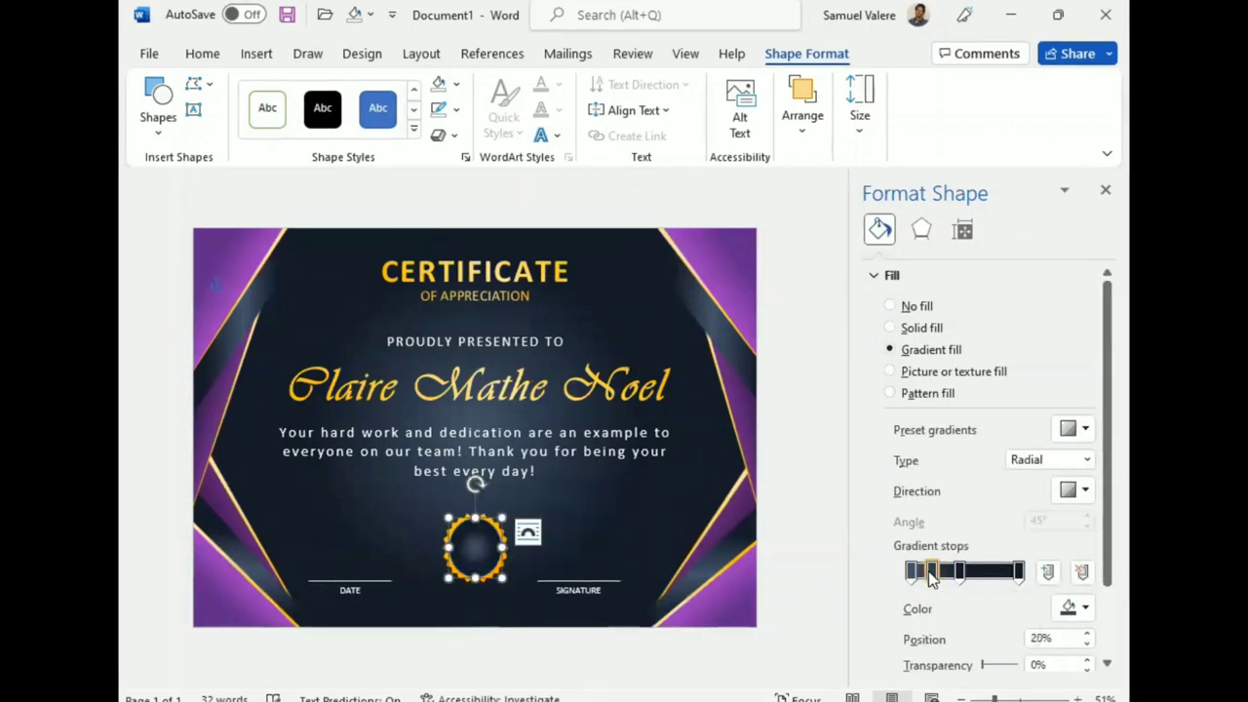
{"action": "left_click", "coordinate": [1081, 572]}
{"action": "left_click_drag", "start_coordinate": [960, 573], "coordinate": [912, 579]}
{"action": "left_click", "coordinate": [1010, 574]}
{"action": "left_click_drag", "start_coordinate": [1009, 575], "coordinate": [950, 576]}
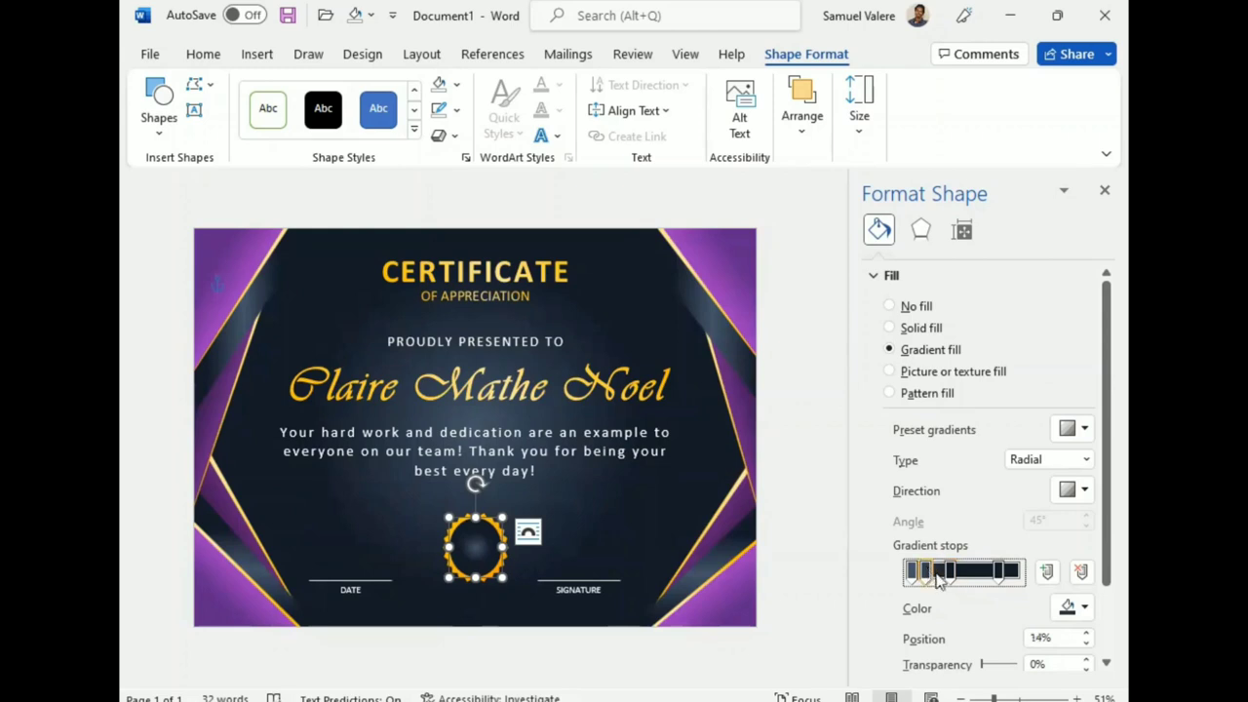
{"action": "left_click_drag", "start_coordinate": [938, 579], "coordinate": [919, 585]}
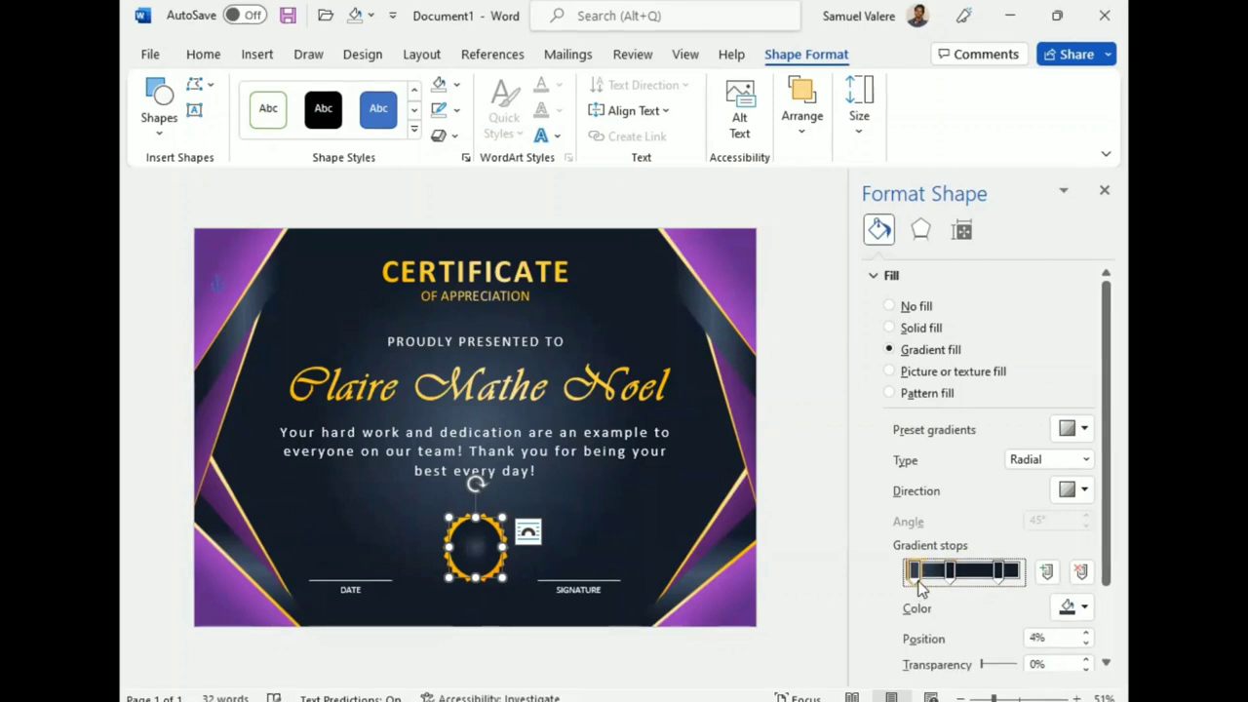
{"action": "left_click", "coordinate": [1102, 192]}
{"action": "left_click", "coordinate": [192, 111]}
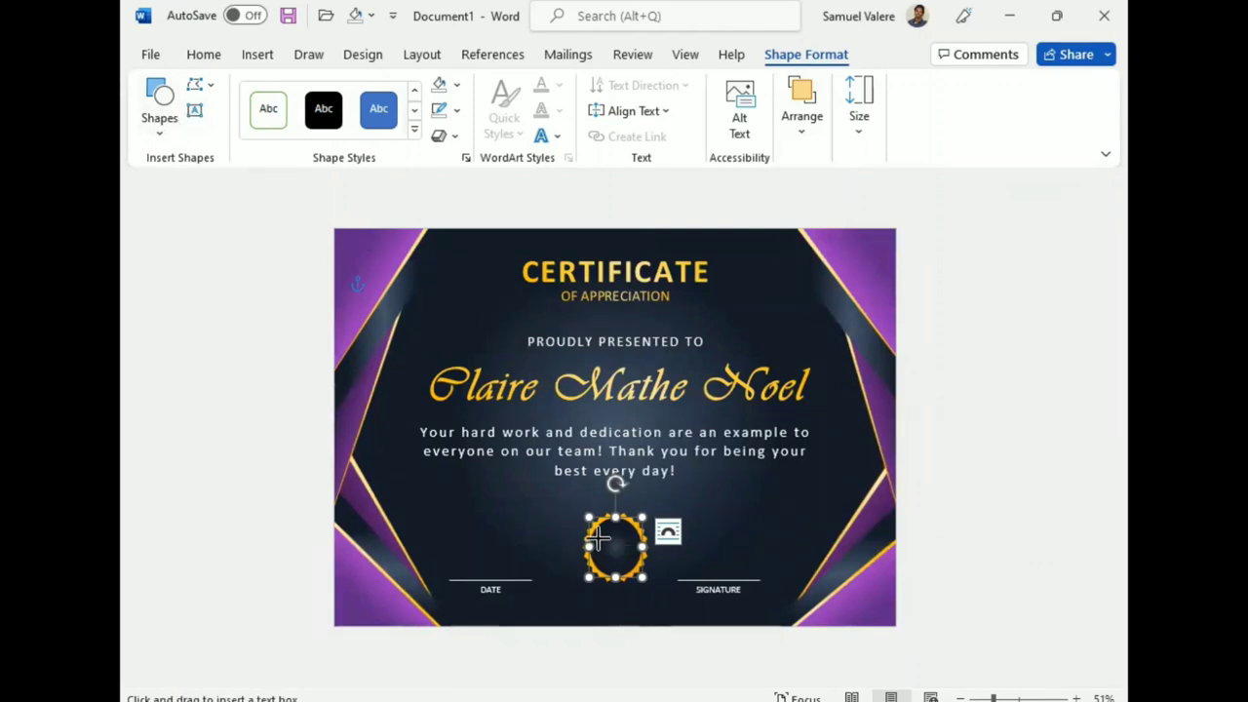
Step: Draw a text box on the seal, type the label and set it to Baskerville Old Face
{"action": "left_click_drag", "start_coordinate": [597, 536], "coordinate": [612, 573]}
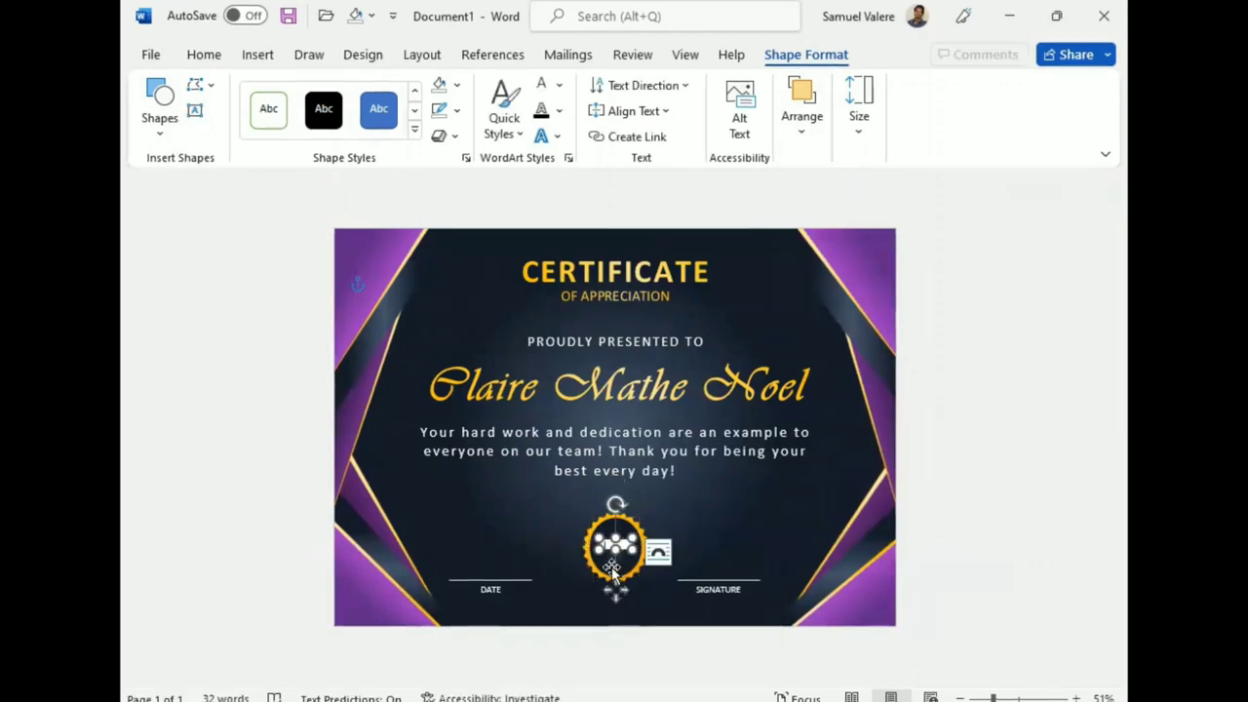
{"action": "type", "text": "1"}
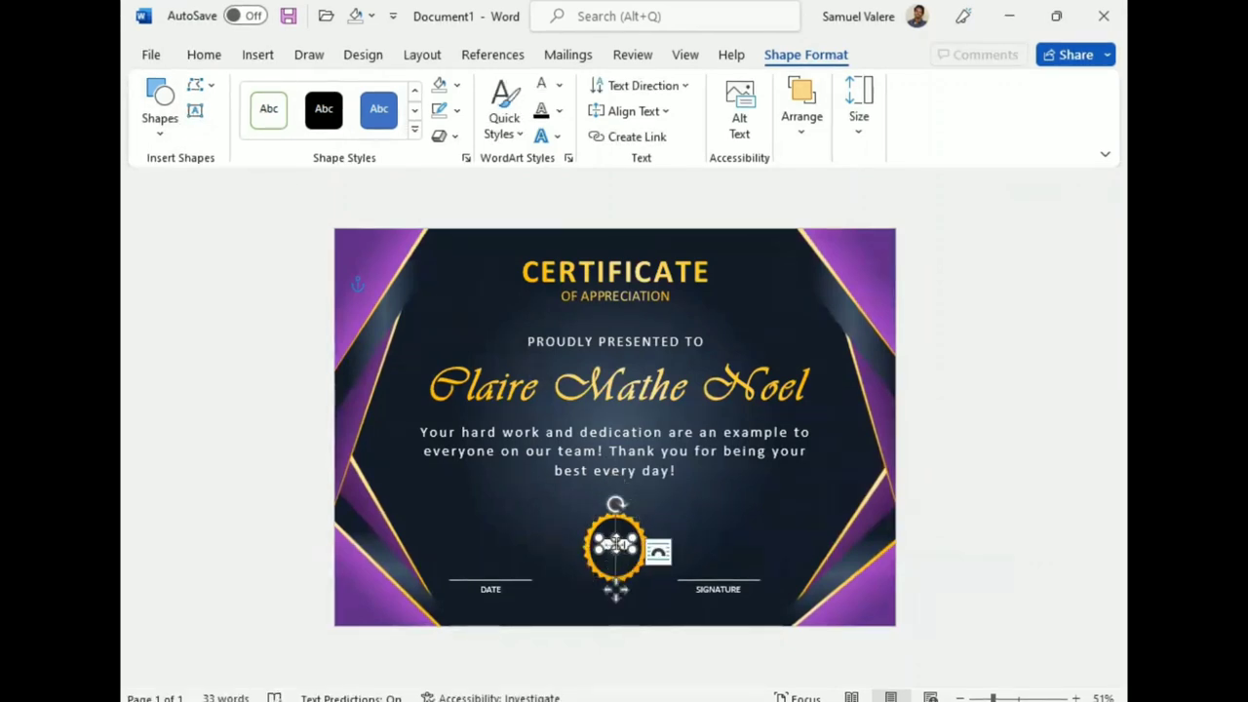
{"action": "double_click", "coordinate": [615, 545]}
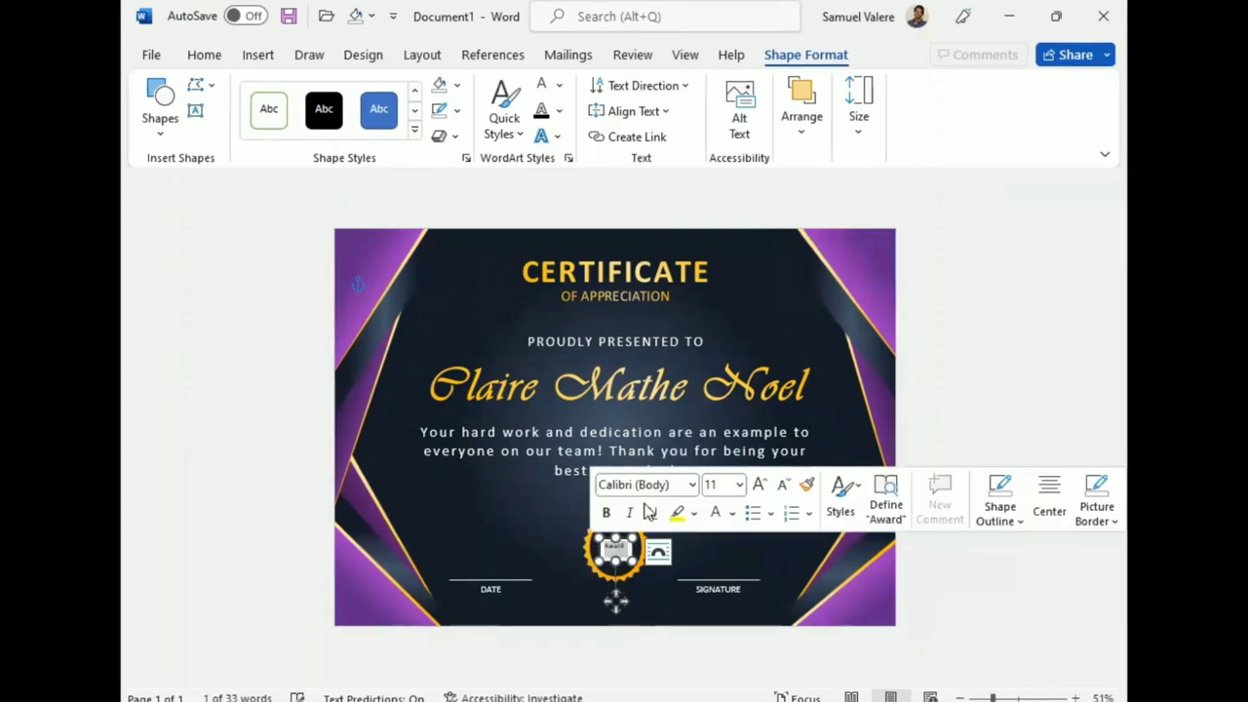
{"action": "left_click", "coordinate": [668, 484]}
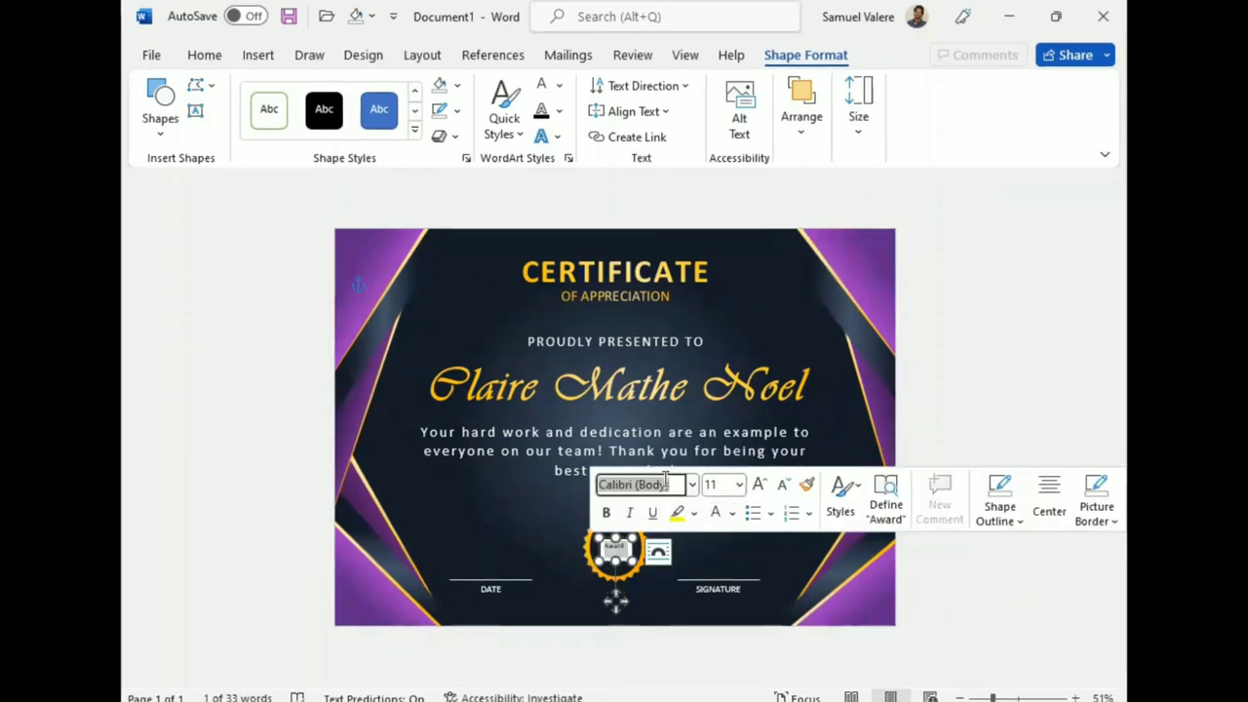
{"action": "key", "text": "Down"}
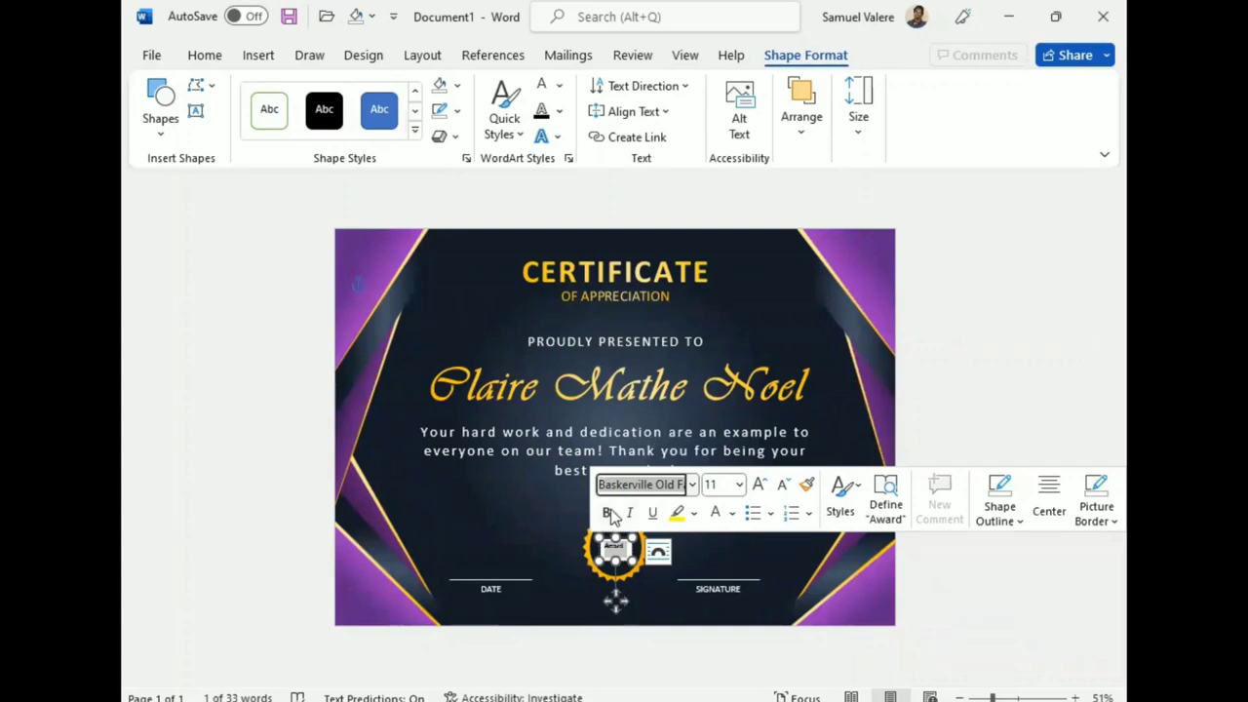
Step: Change the seal label to UPPERCASE and select its text box
{"action": "left_click", "coordinate": [205, 54]}
{"action": "left_click", "coordinate": [426, 137]}
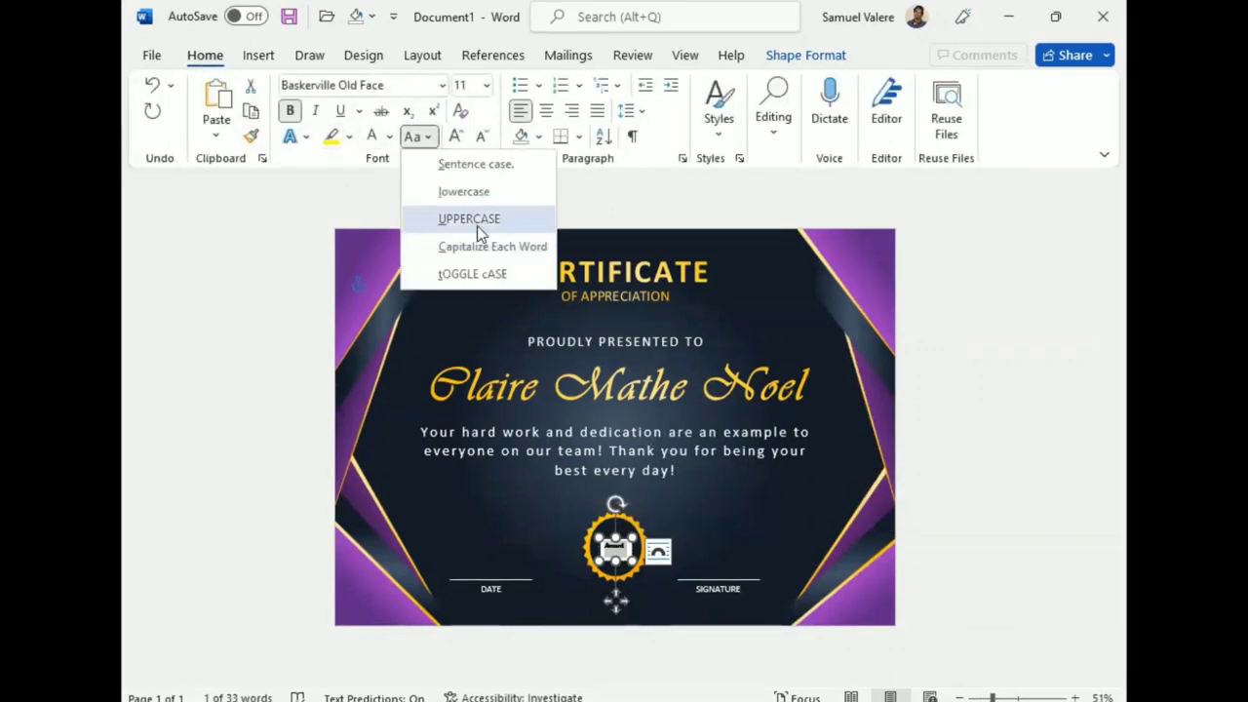
{"action": "left_click", "coordinate": [477, 220]}
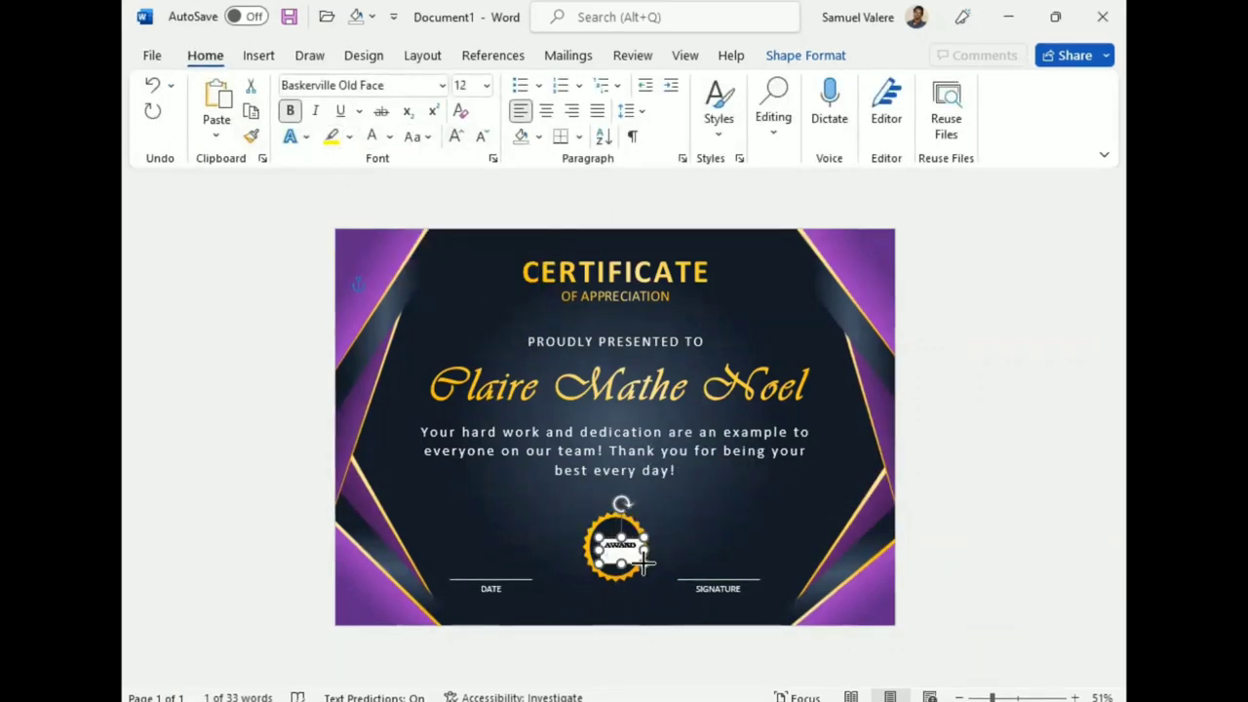
{"action": "left_click", "coordinate": [637, 548]}
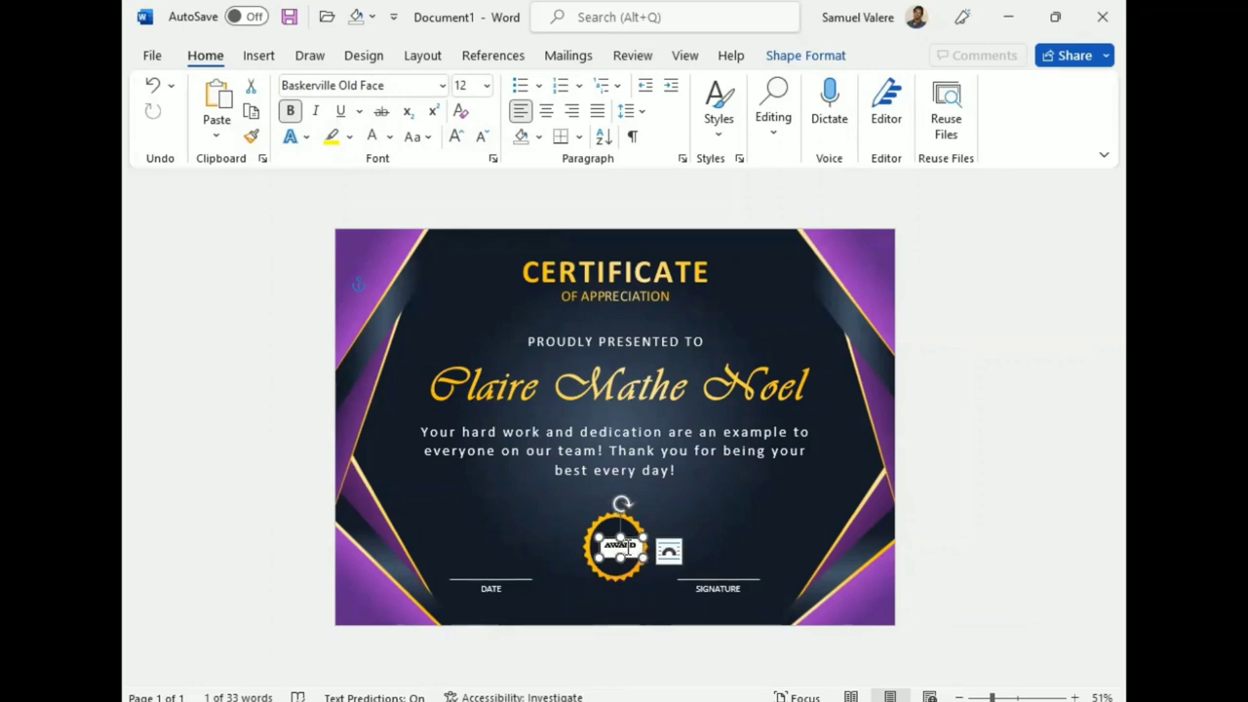
{"action": "double_click", "coordinate": [618, 544]}
{"action": "left_click", "coordinate": [633, 529]}
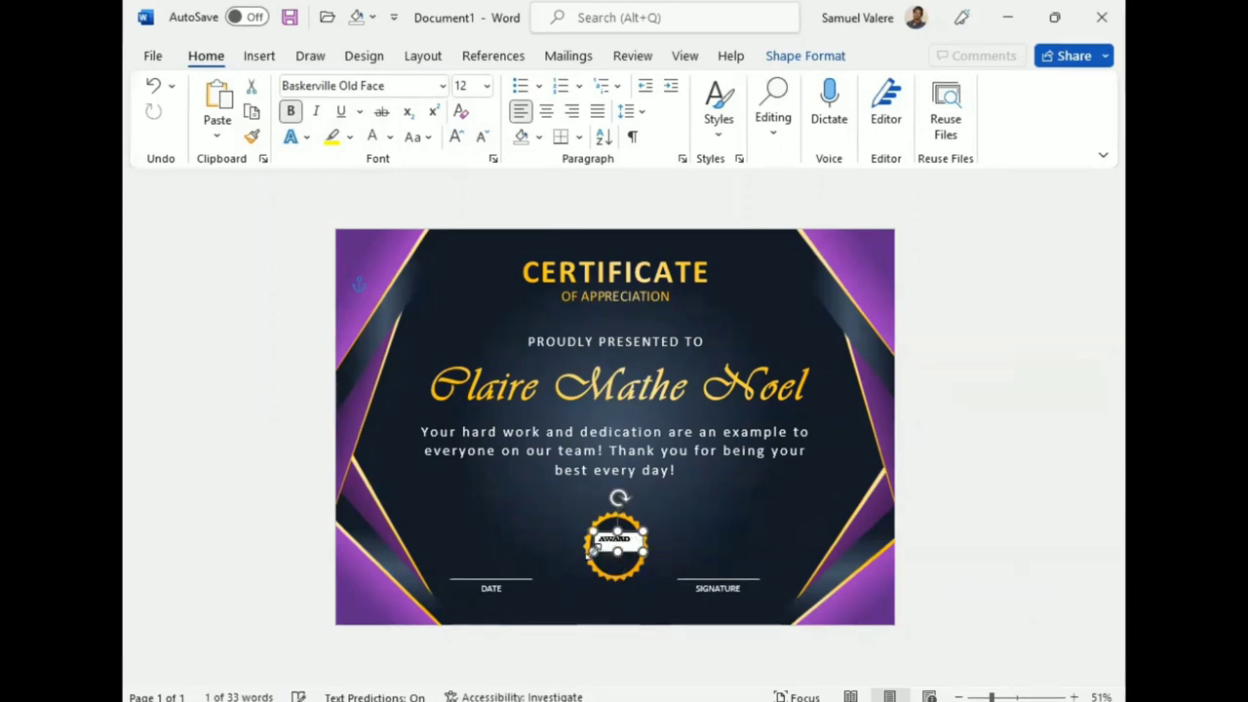
Step: Give the label's text box No Outline and No Fill
{"action": "left_click", "coordinate": [792, 58]}
{"action": "left_click", "coordinate": [156, 97]}
{"action": "left_click", "coordinate": [464, 113]}
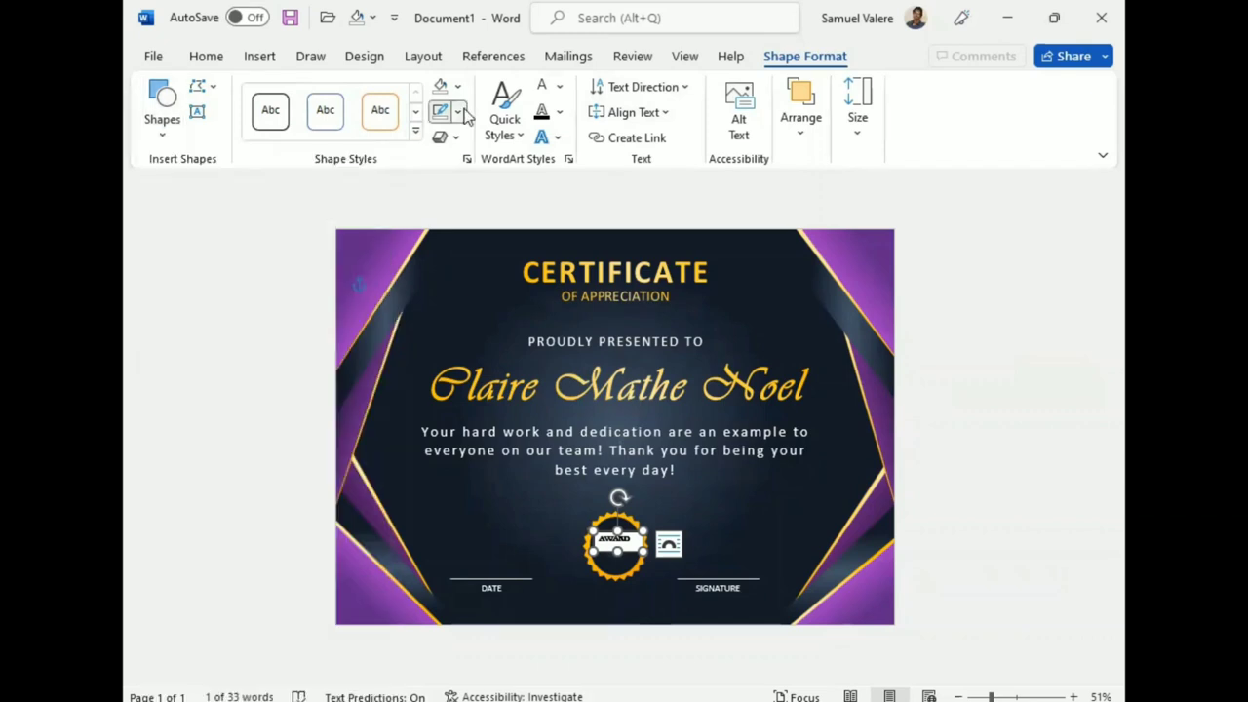
{"action": "left_click", "coordinate": [462, 113]}
{"action": "left_click", "coordinate": [455, 384]}
{"action": "left_click", "coordinate": [457, 86]}
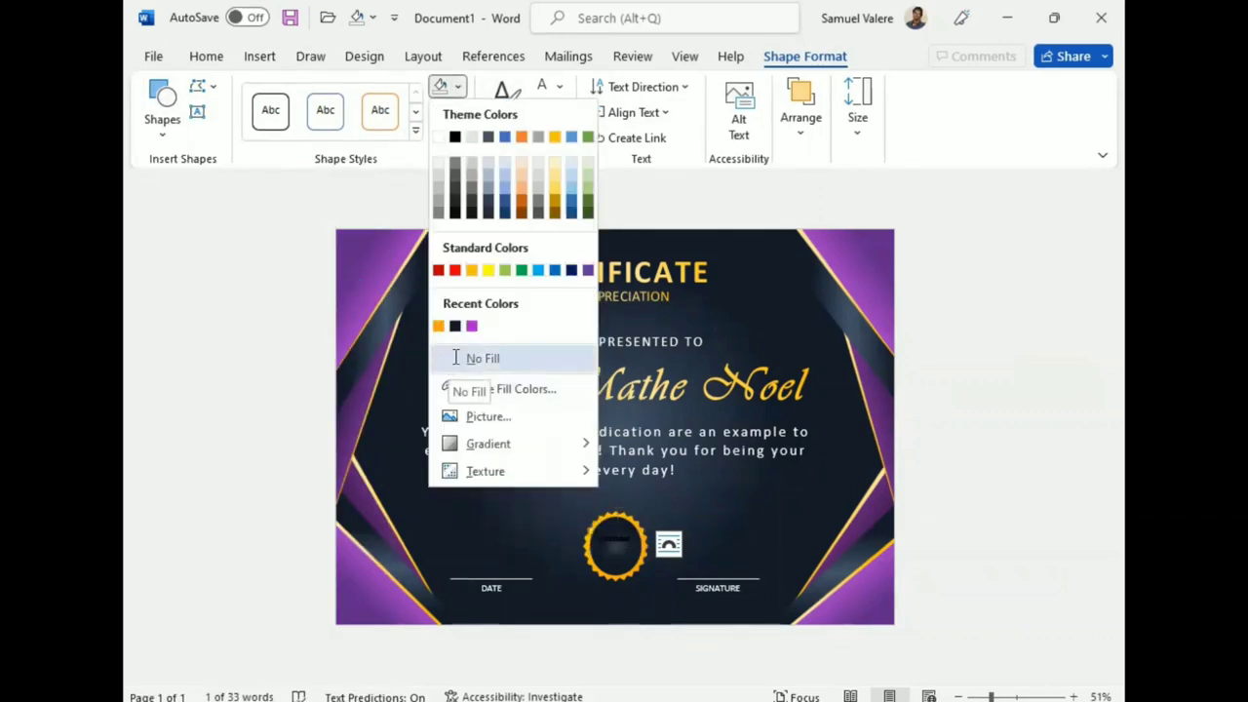
{"action": "left_click", "coordinate": [455, 358]}
Step: Fill the AWARD text with a gold gradient, stops moved to 0% and 83%
{"action": "left_click", "coordinate": [606, 572]}
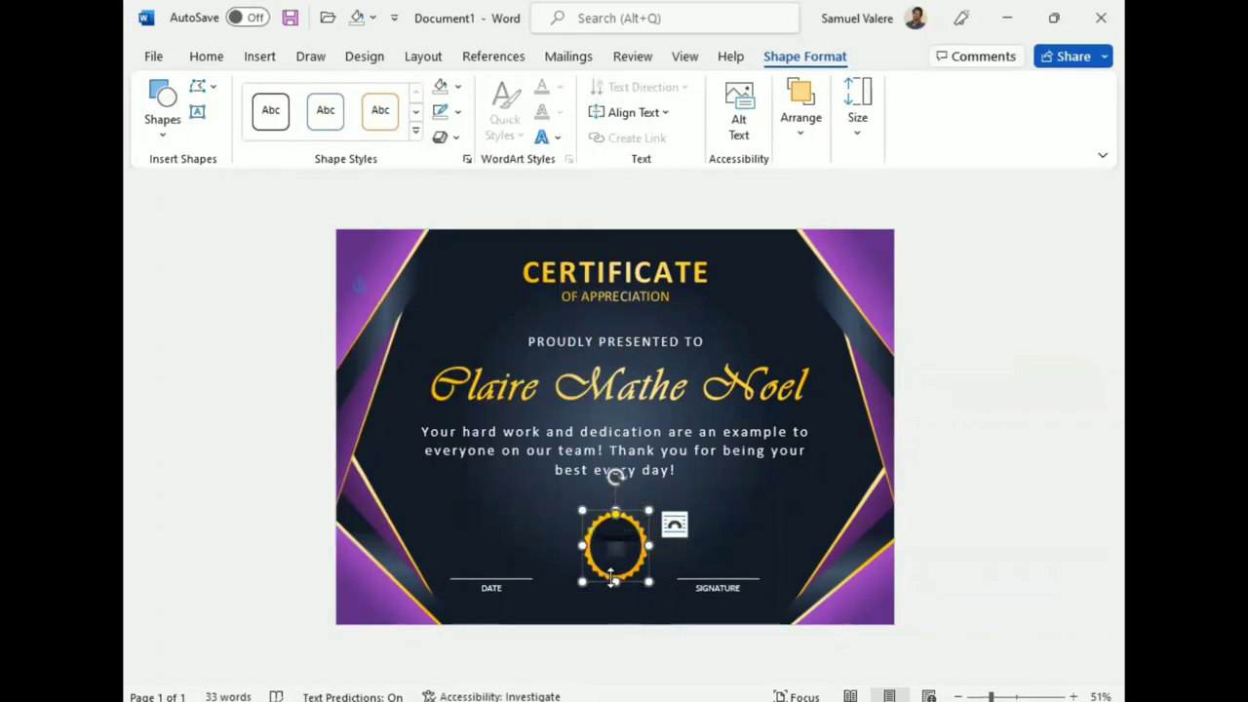
{"action": "left_click", "coordinate": [455, 87]}
{"action": "mouse_move", "coordinate": [501, 444]}
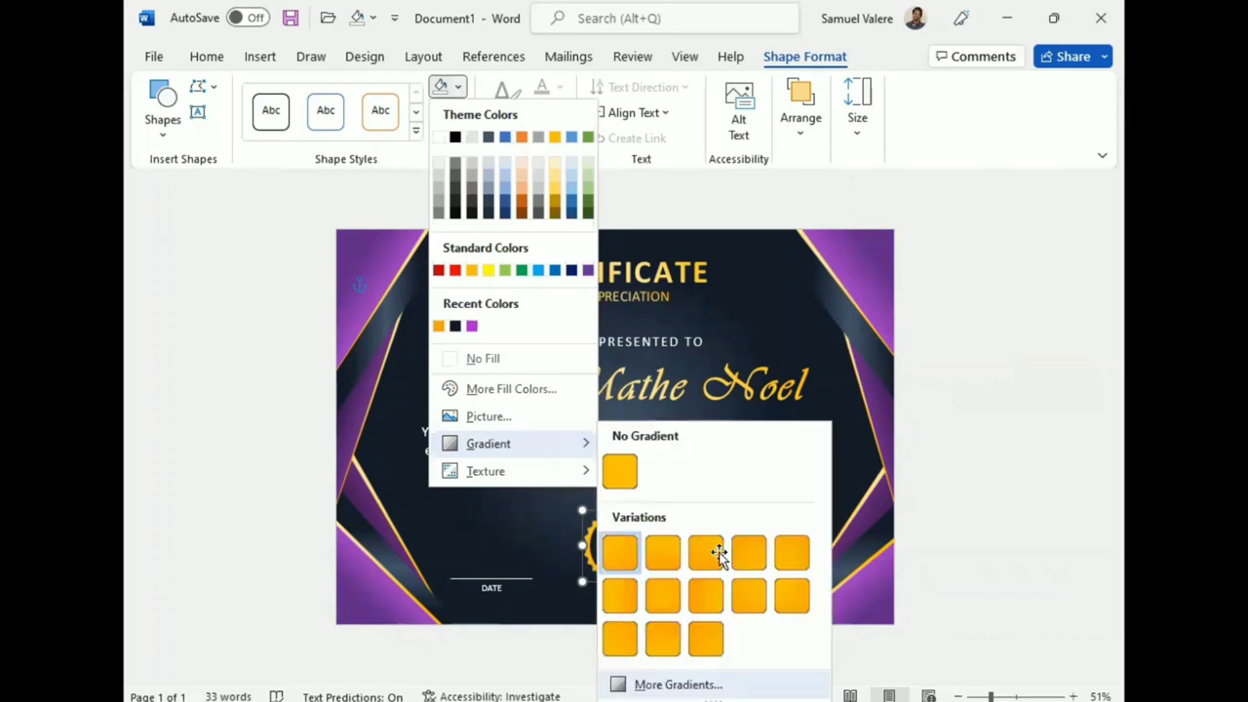
{"action": "left_click", "coordinate": [677, 685]}
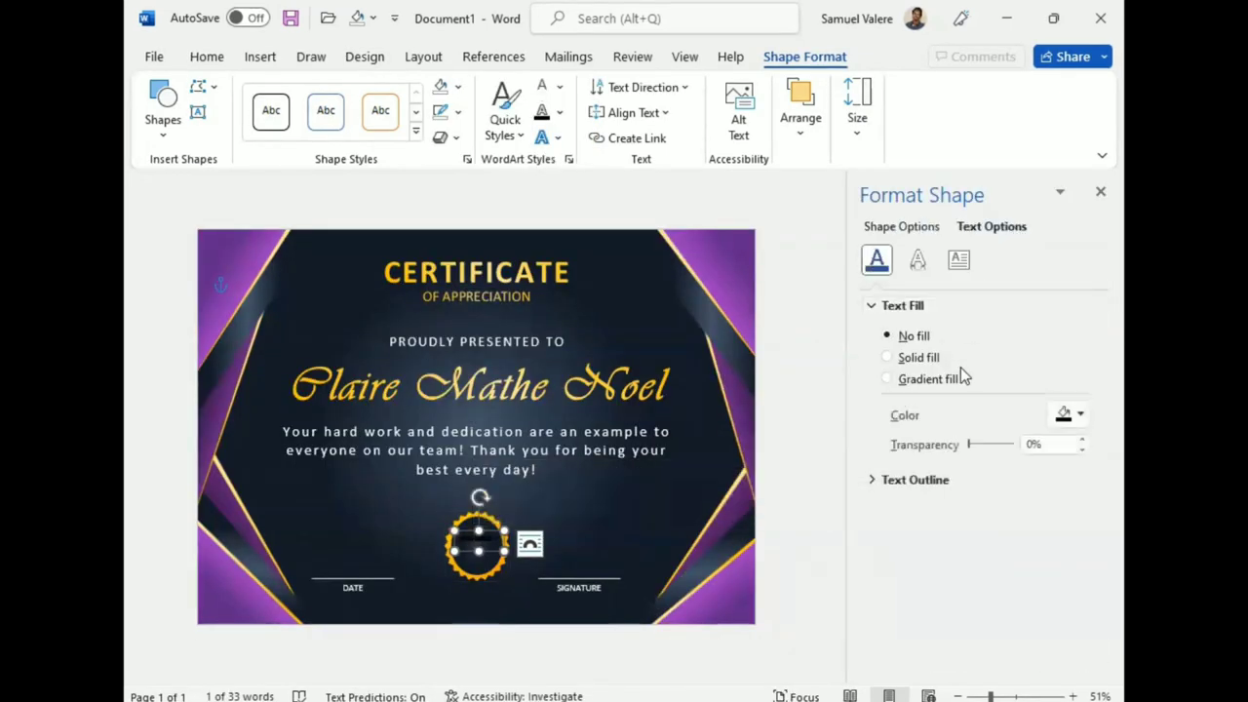
{"action": "left_click", "coordinate": [896, 380]}
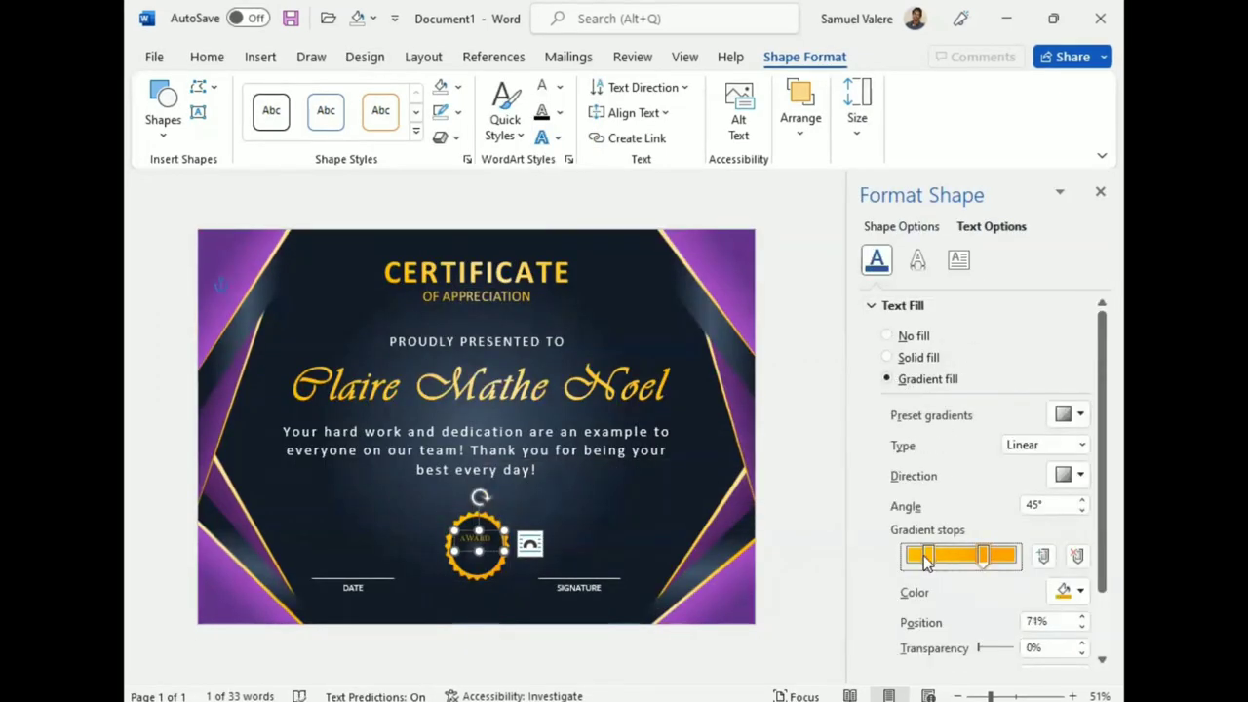
{"action": "left_click_drag", "start_coordinate": [924, 560], "coordinate": [906, 559]}
{"action": "left_click_drag", "start_coordinate": [984, 558], "coordinate": [997, 565]}
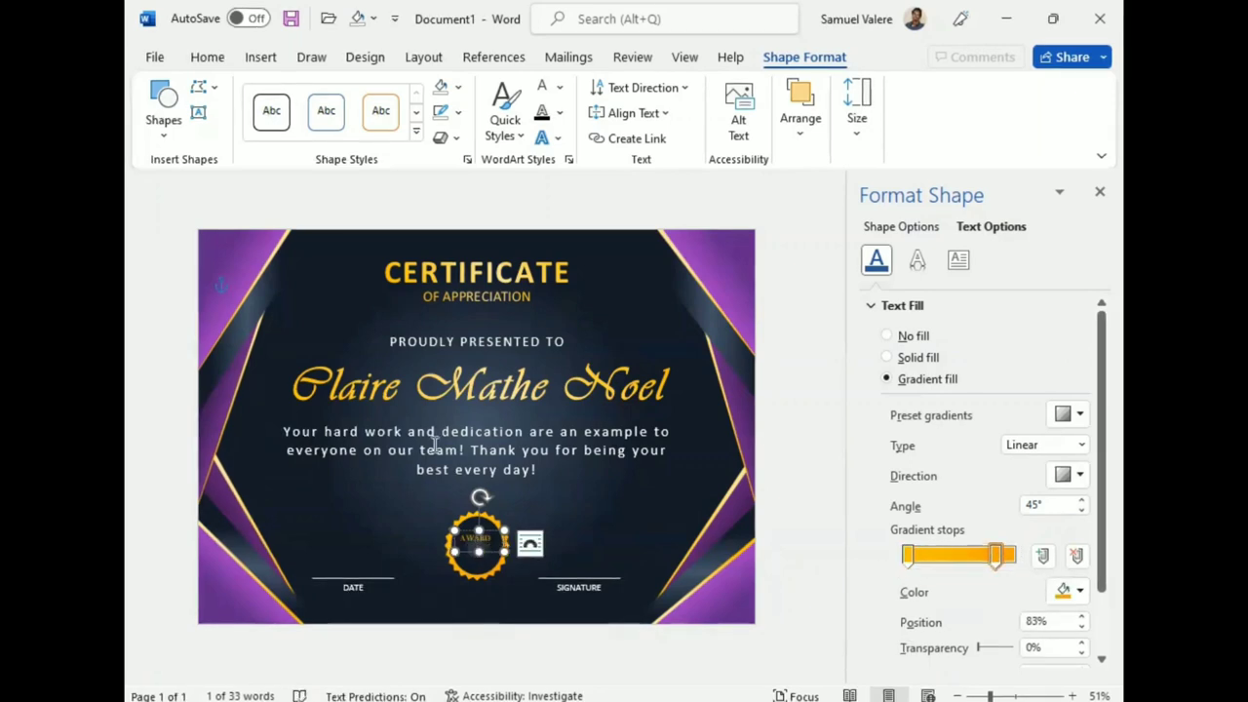
Step: Complete the word AWARD and move its text box lower in the badge
{"action": "left_click", "coordinate": [207, 56]}
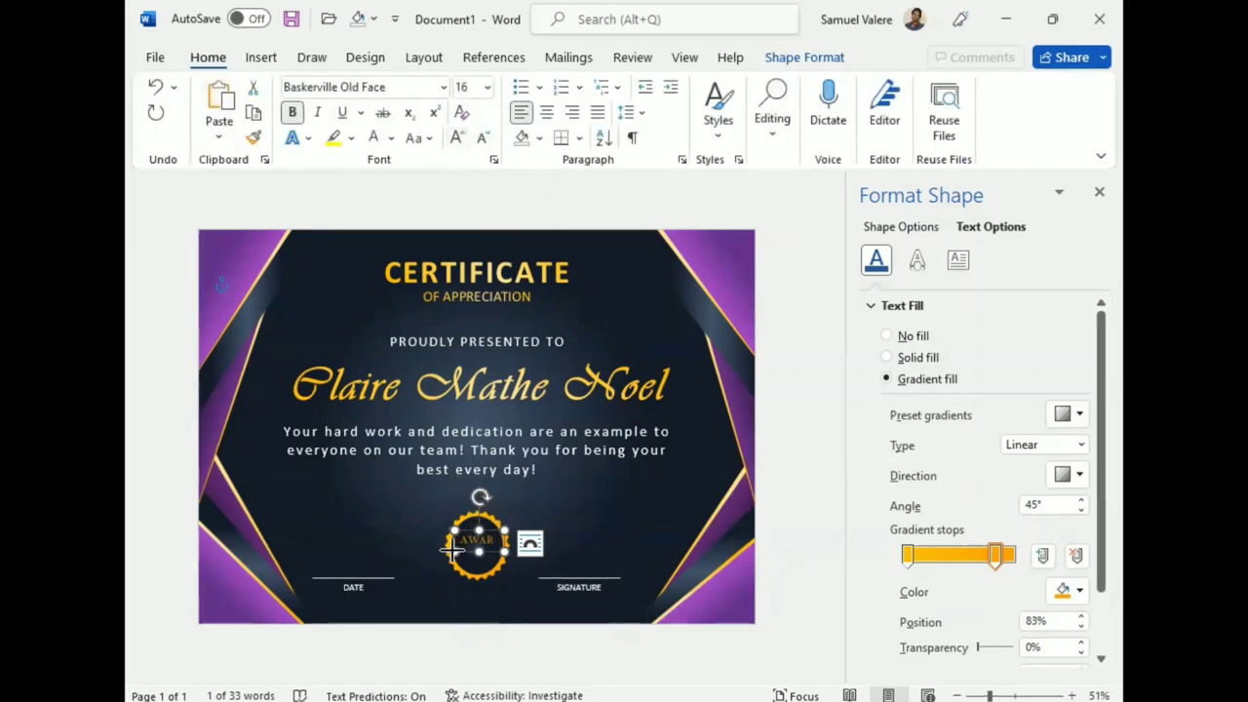
{"action": "type", "text": "D"}
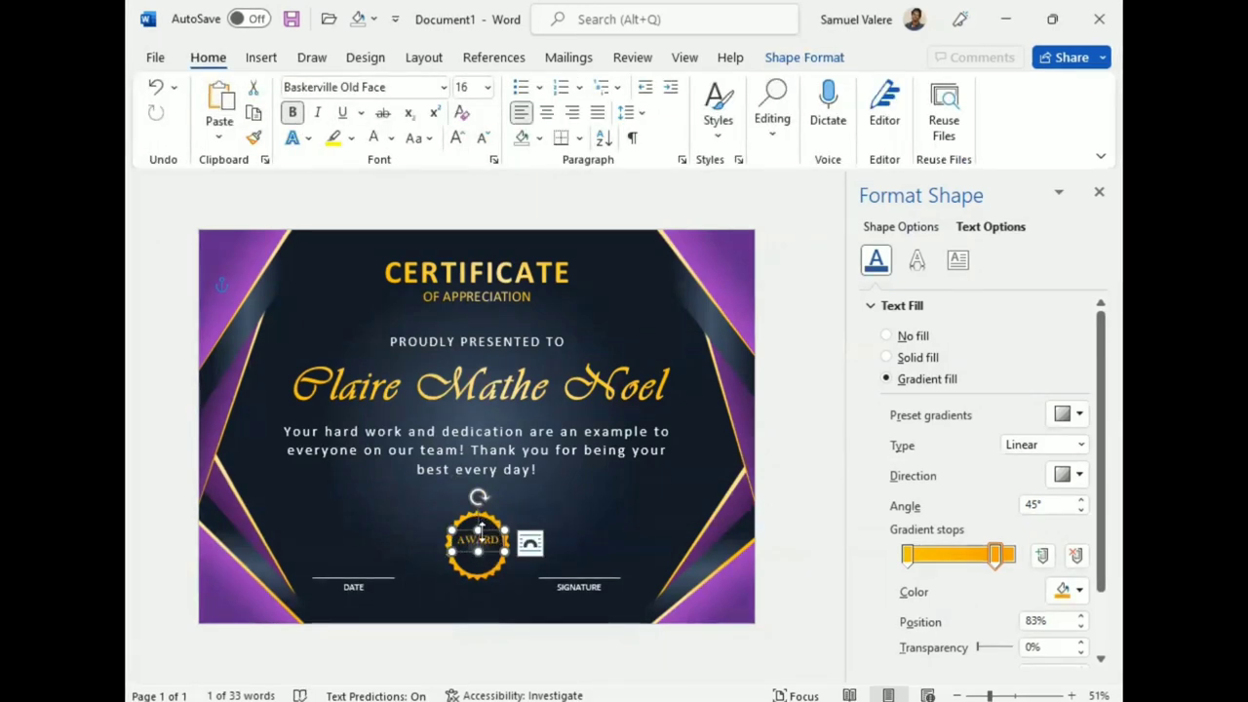
{"action": "left_click_drag", "start_coordinate": [490, 555], "coordinate": [485, 572]}
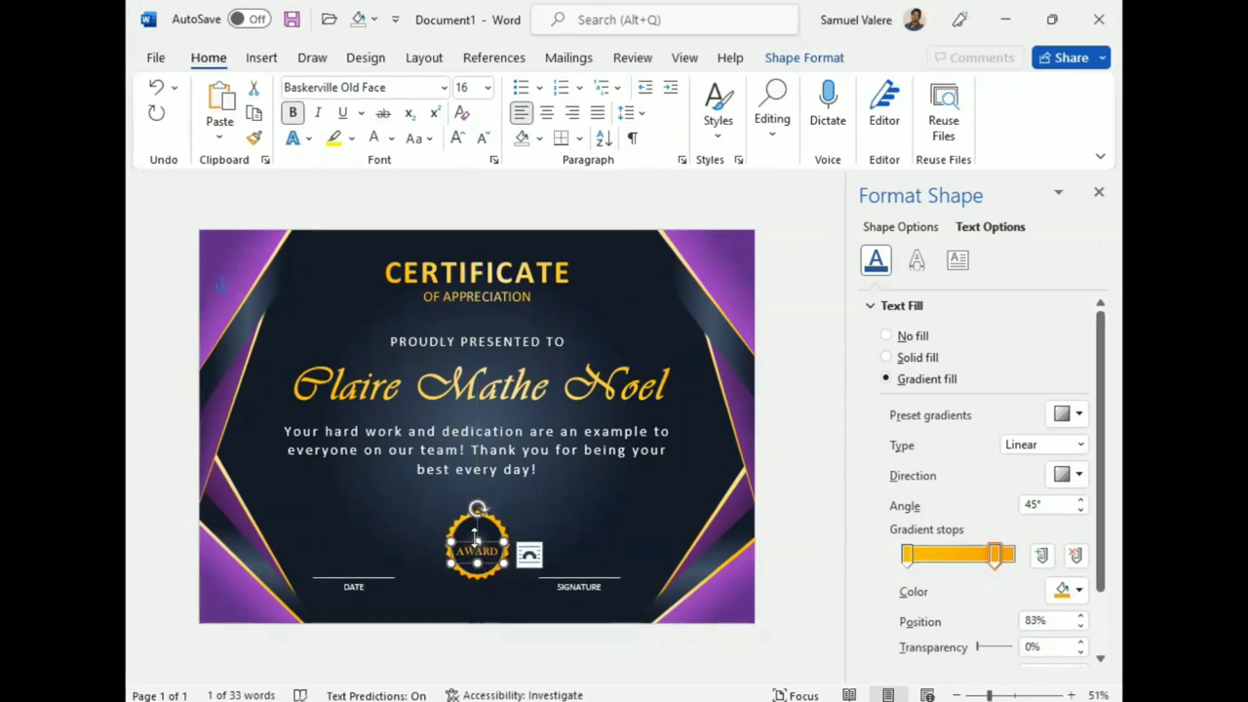
{"action": "mouse_move", "coordinate": [476, 538]}
{"action": "left_mouse_down"}
{"action": "mouse_move", "coordinate": [477, 575]}
{"action": "mouse_move", "coordinate": [484, 542]}
{"action": "left_mouse_up"}
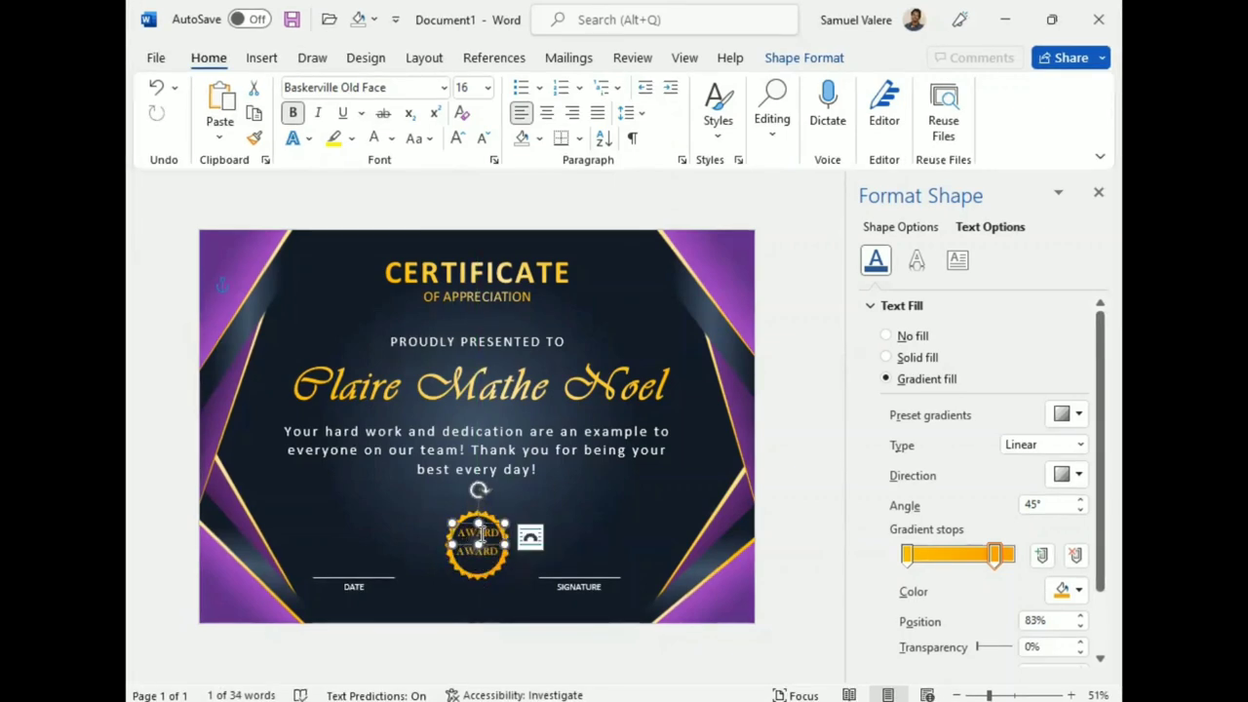
{"action": "left_click", "coordinate": [484, 542]}
{"action": "type", "text": "2020"}
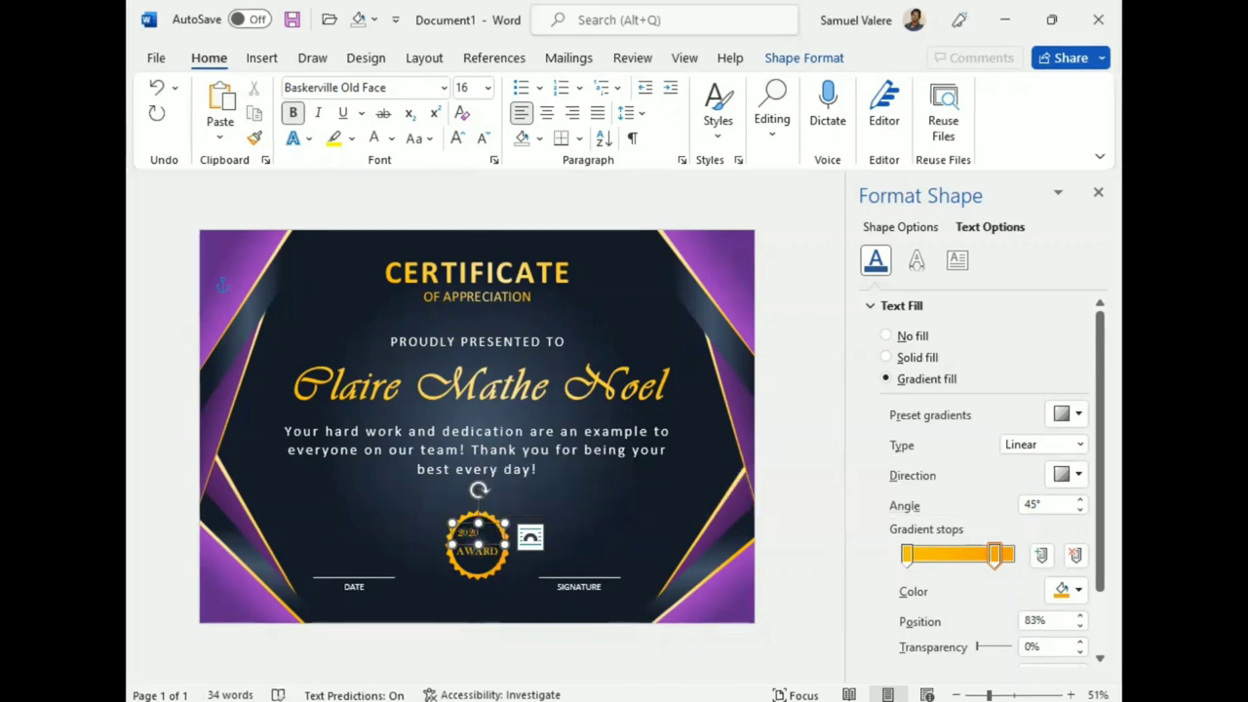
Step: Make 2020 uppercase and centre it above AWARD
{"action": "double_click", "coordinate": [472, 531]}
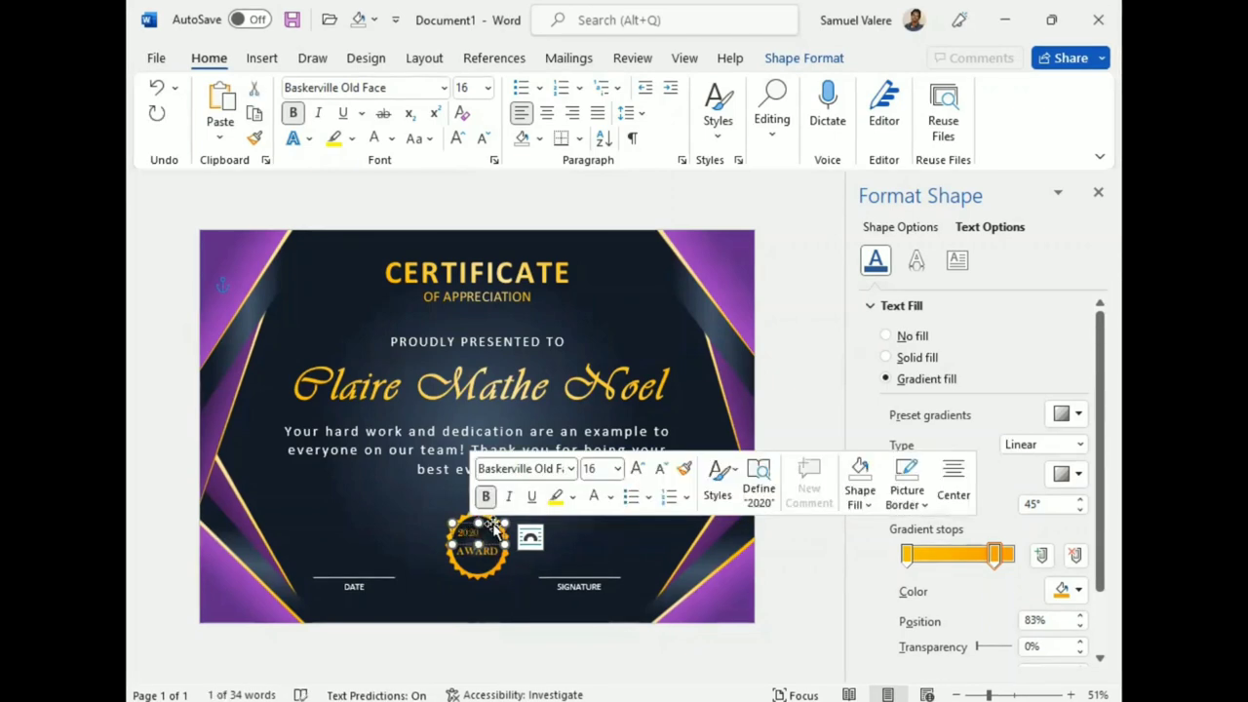
{"action": "left_click", "coordinate": [265, 60]}
{"action": "left_click", "coordinate": [209, 58]}
{"action": "left_click", "coordinate": [418, 137]}
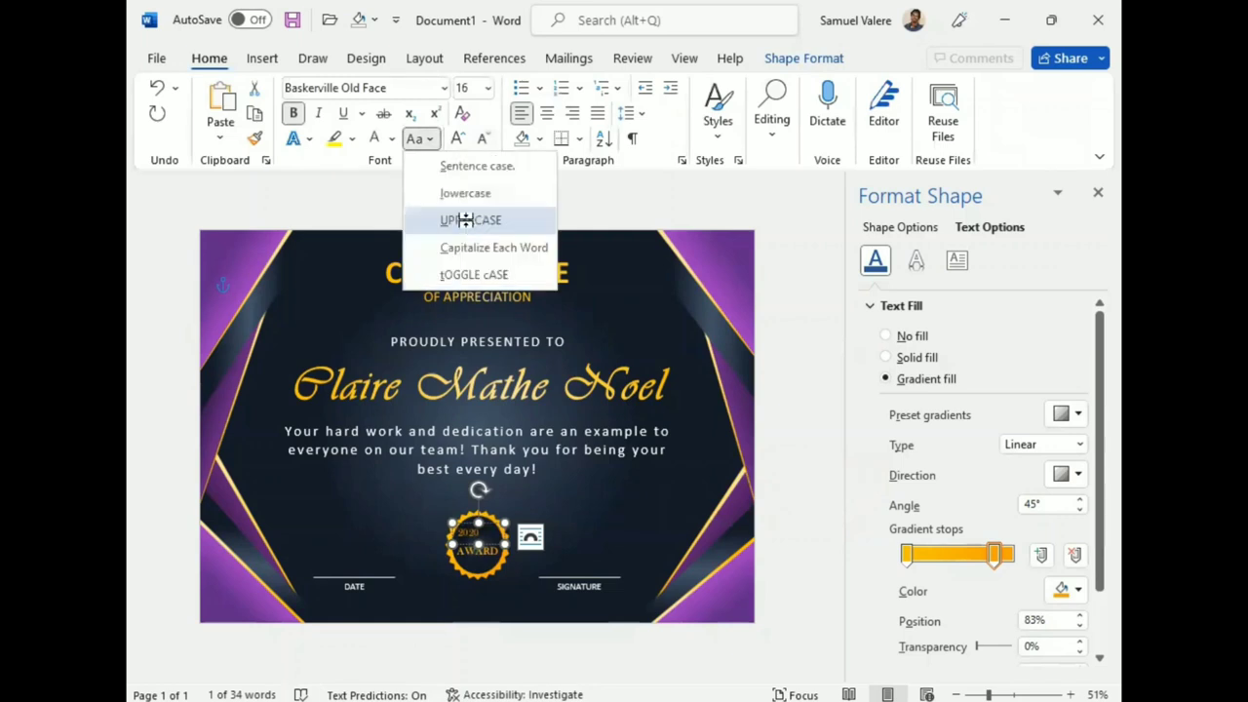
{"action": "left_click", "coordinate": [470, 218]}
{"action": "left_click", "coordinate": [547, 115]}
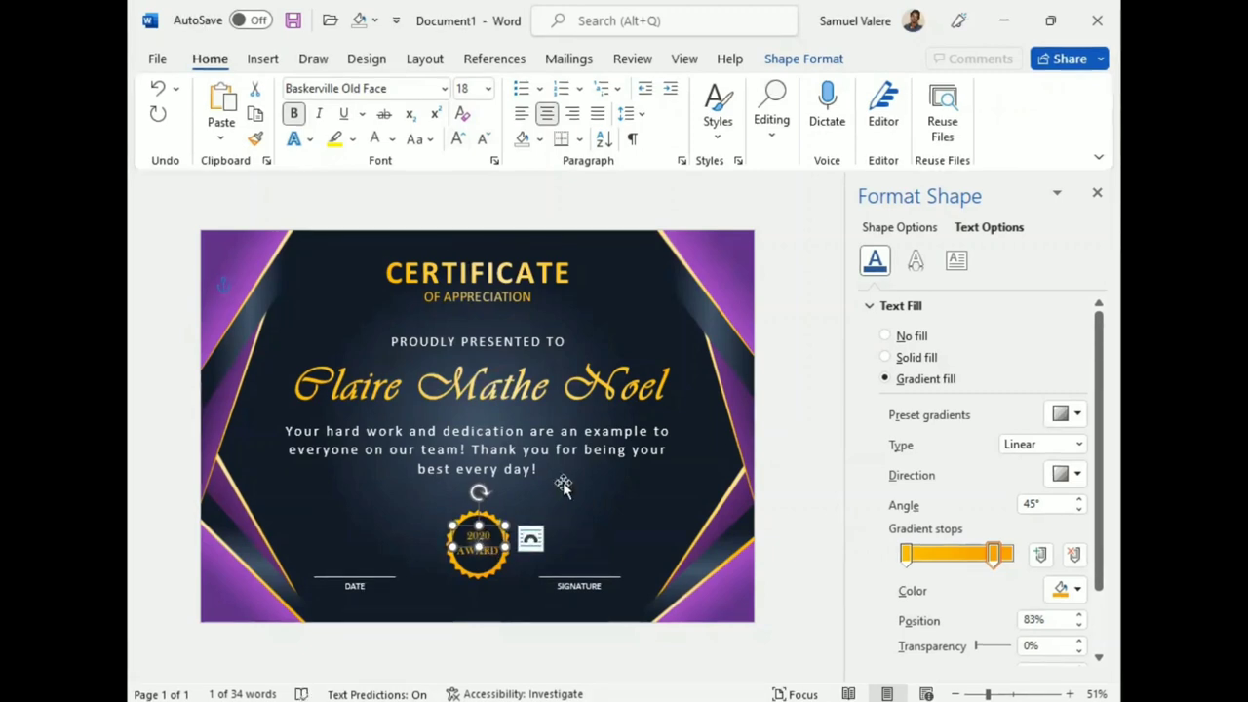
{"action": "left_click", "coordinate": [265, 60]}
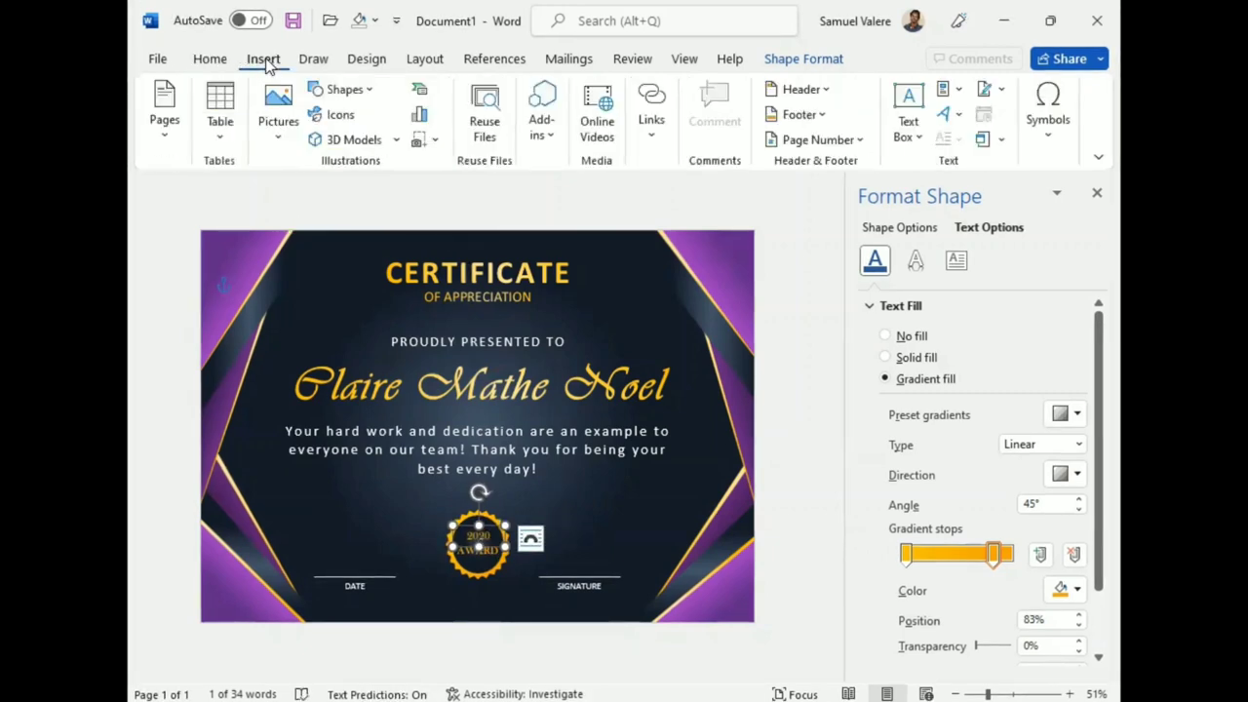
Step: Draw a pentagon arrow and rotate it upright beneath the seal as a ribbon tail
{"action": "left_click", "coordinate": [341, 89]}
{"action": "scroll", "coordinate": [444, 322], "scroll_direction": "down", "scroll_amount": 1}
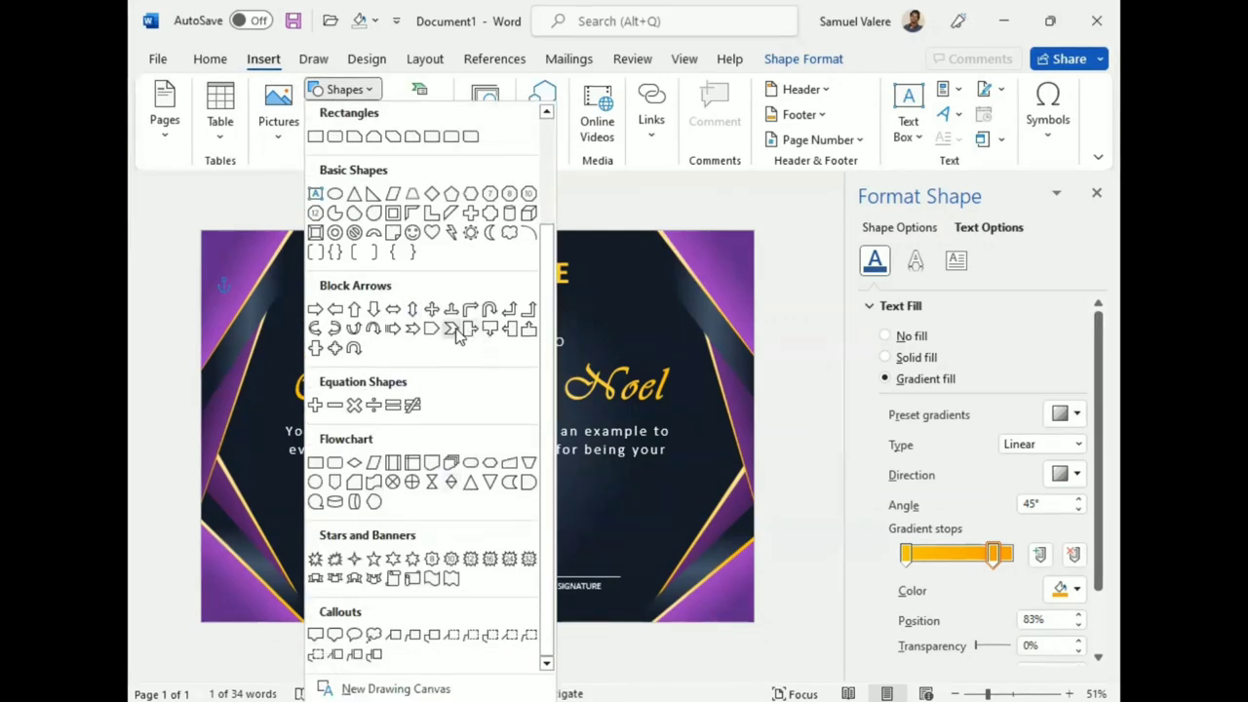
{"action": "left_click", "coordinate": [450, 332]}
{"action": "left_click_drag", "start_coordinate": [558, 517], "coordinate": [629, 543]}
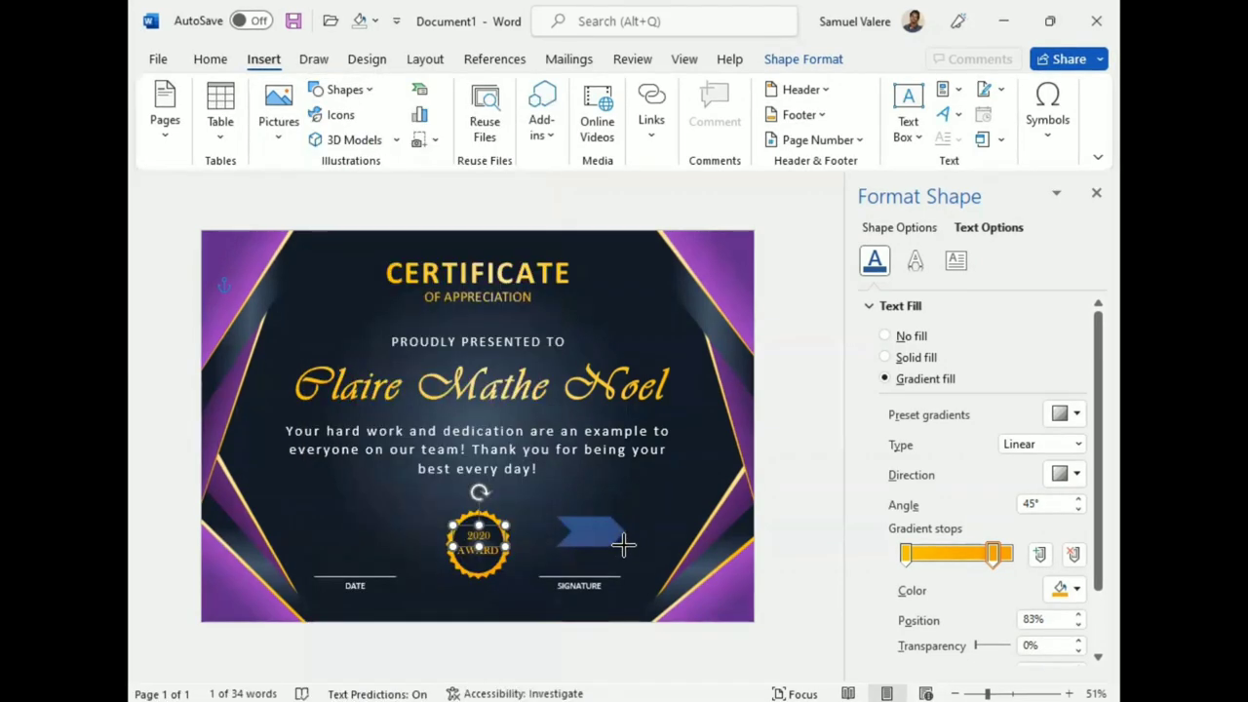
{"action": "mouse_move", "coordinate": [589, 495]}
{"action": "left_mouse_down"}
{"action": "mouse_move", "coordinate": [544, 534]}
{"action": "mouse_move", "coordinate": [484, 549]}
{"action": "left_mouse_up"}
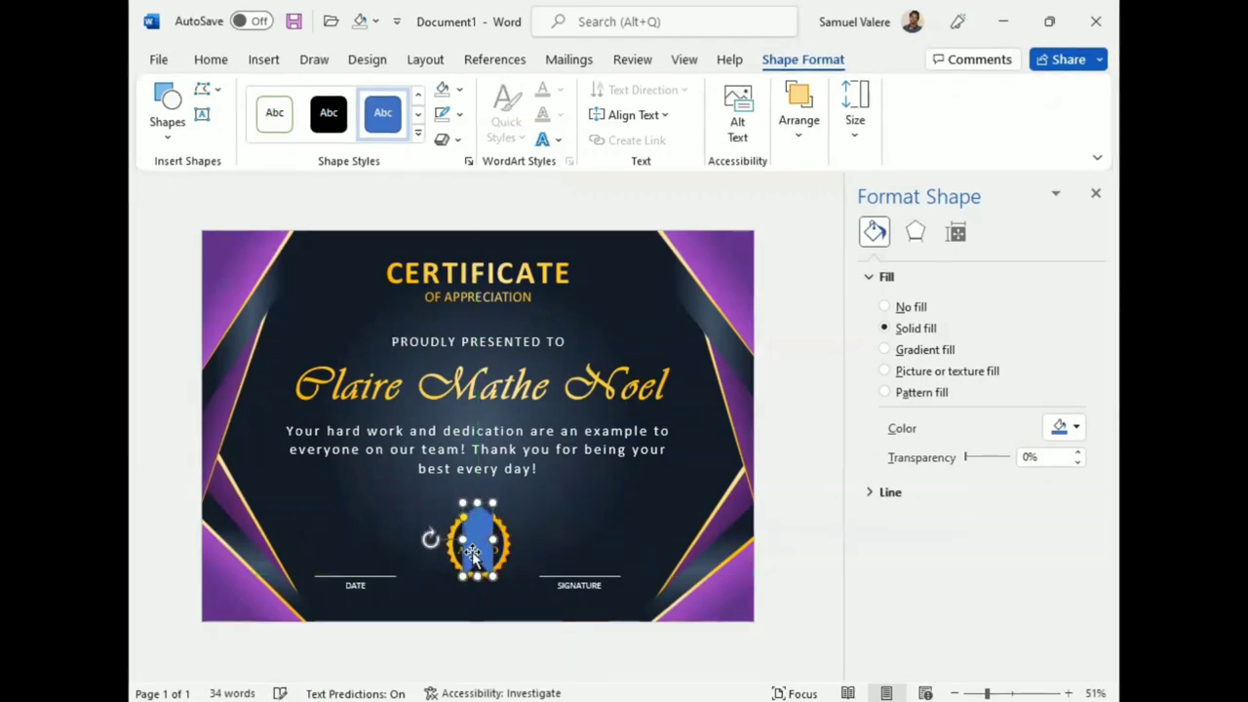
{"action": "mouse_move", "coordinate": [484, 548]}
{"action": "left_mouse_down"}
{"action": "mouse_move", "coordinate": [472, 556]}
{"action": "mouse_move", "coordinate": [497, 563]}
{"action": "mouse_move", "coordinate": [473, 576]}
{"action": "left_mouse_up"}
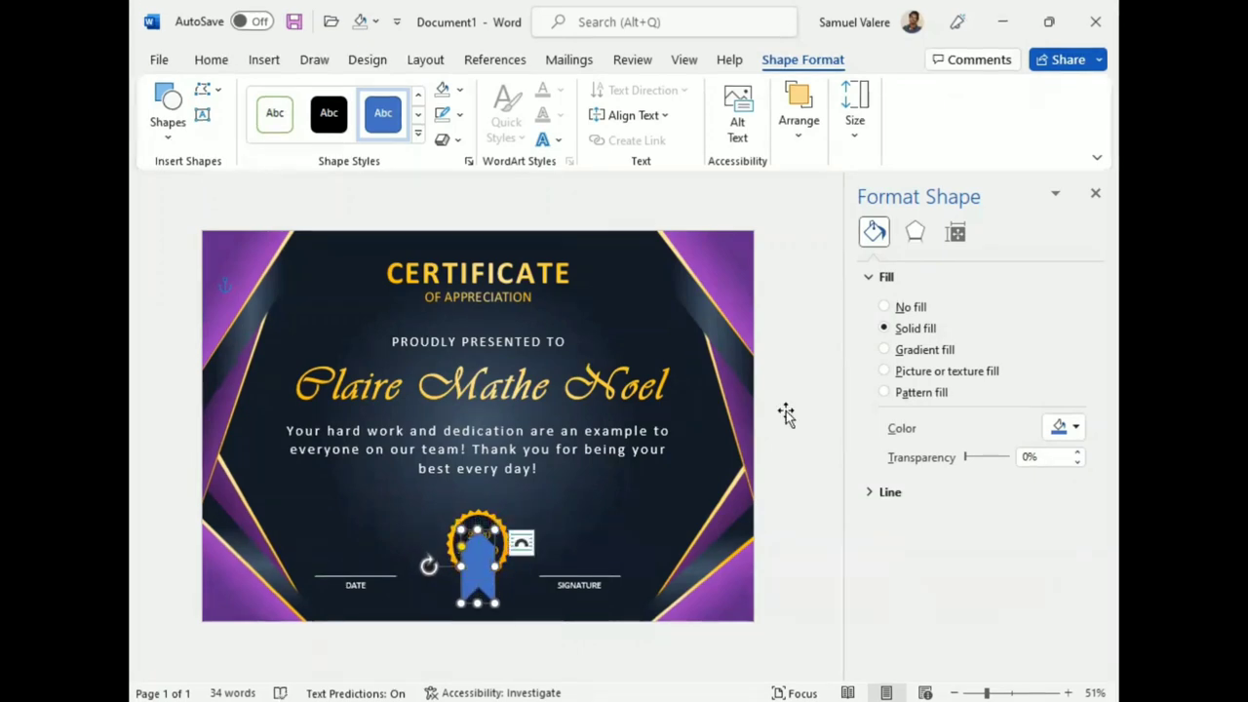
Step: Give the ribbon a gold gradient fill with a stop at 61% and no outline
{"action": "left_click", "coordinate": [890, 349]}
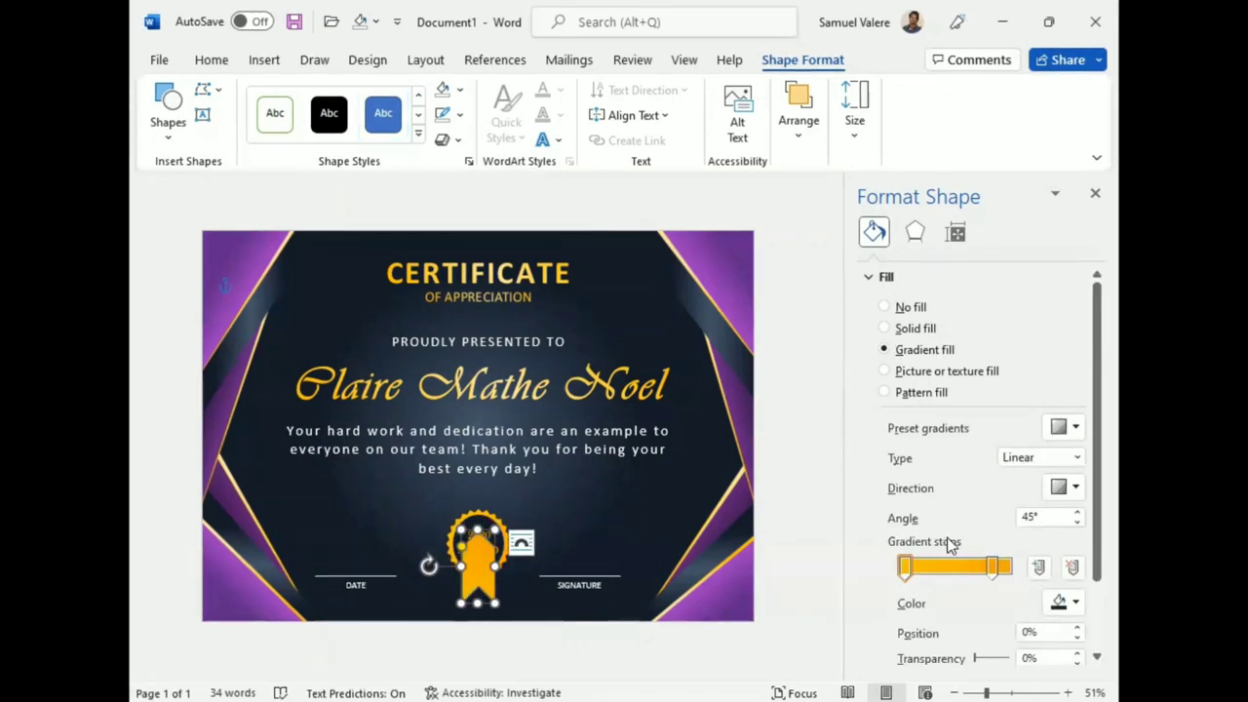
{"action": "left_click_drag", "start_coordinate": [991, 565], "coordinate": [970, 565]}
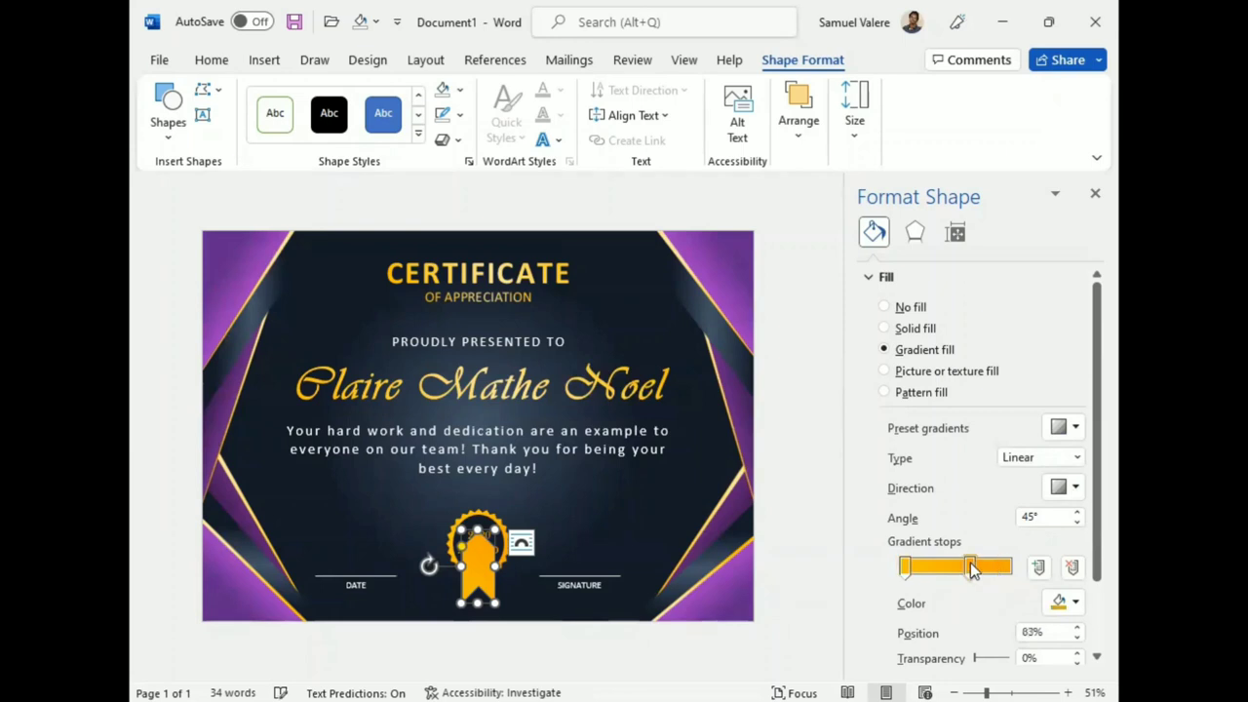
{"action": "left_click", "coordinate": [464, 117]}
{"action": "left_click", "coordinate": [462, 384]}
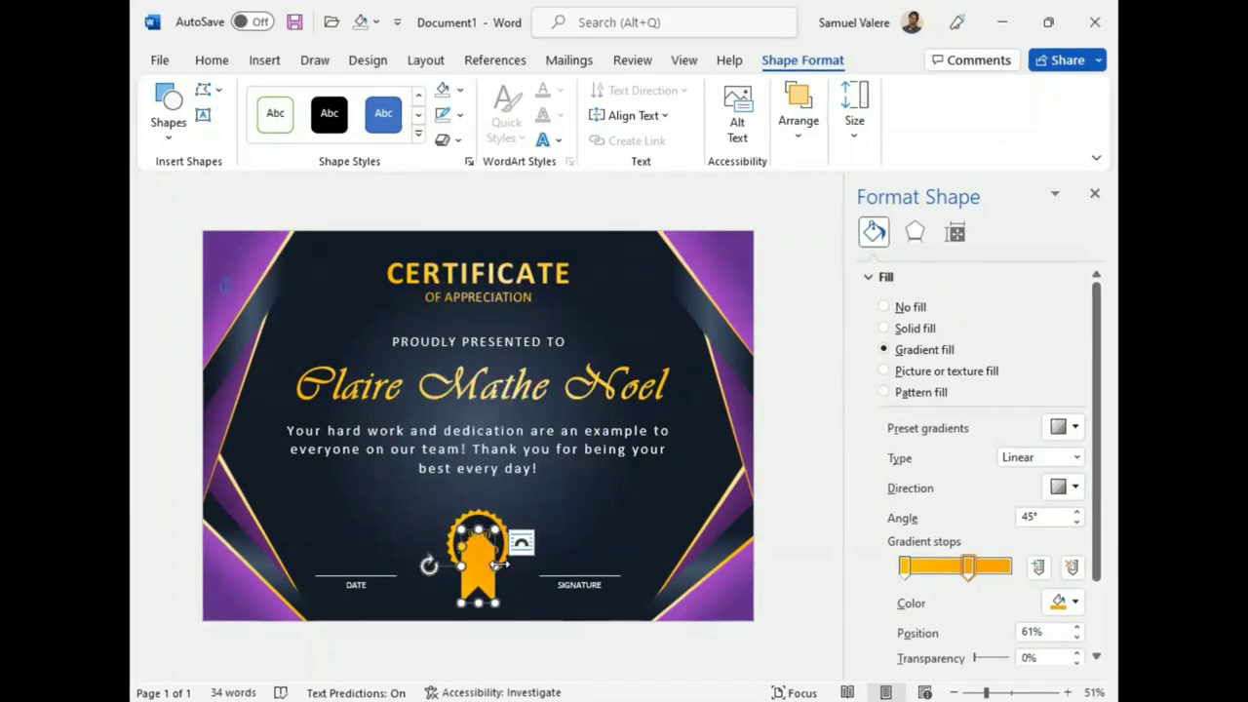
{"action": "left_click", "coordinate": [482, 569]}
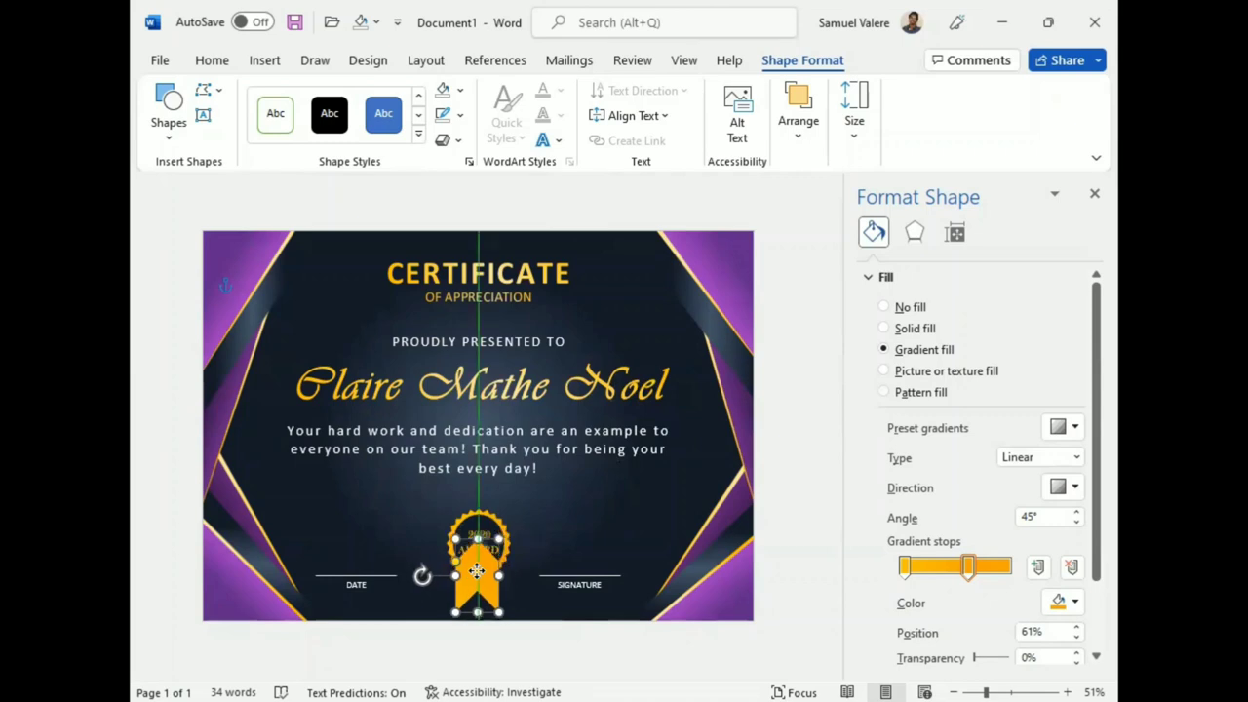
{"action": "left_click", "coordinate": [1093, 193]}
{"action": "left_click", "coordinate": [799, 137]}
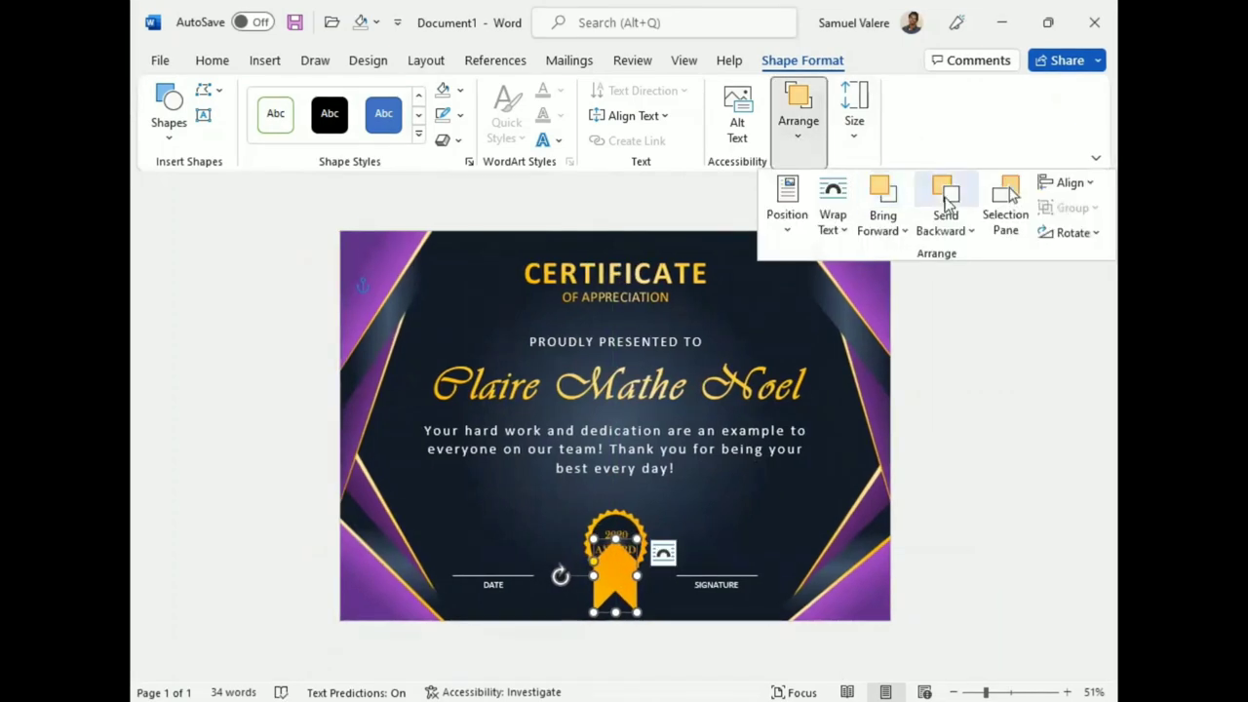